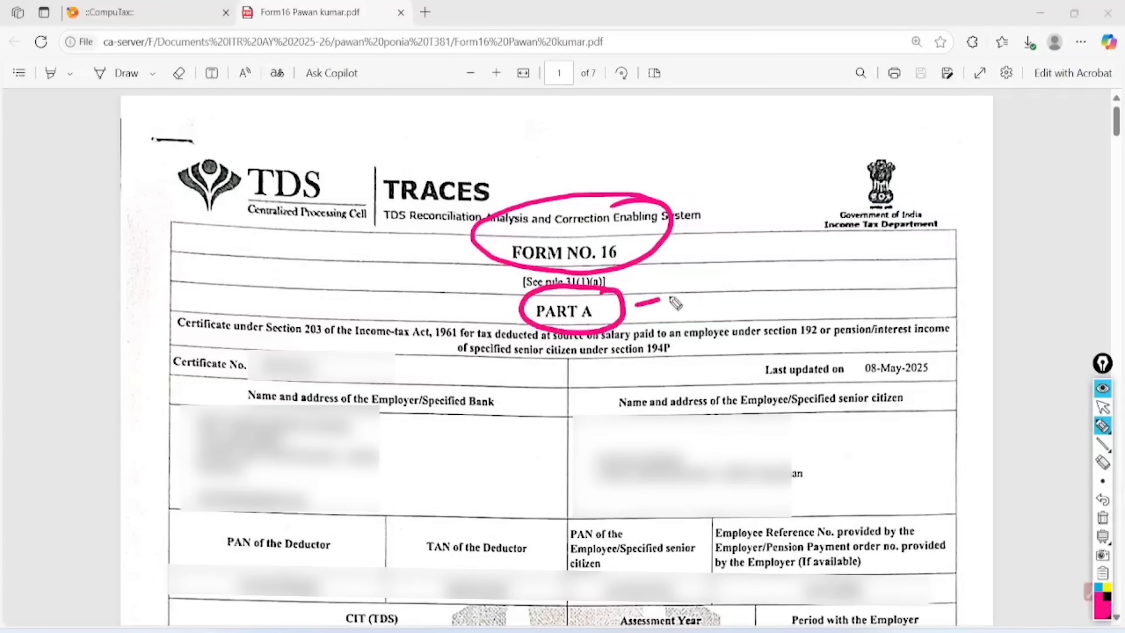
Mark the Part B heading and circle the employer and employee name and address blocks
mouse_move(749, 295)
mouse_down()
mouse_move(748, 255)
mouse_move(770, 292)
mouse_move(761, 290)
mouse_up()
mouse_move(792, 205)
mouse_down()
mouse_move(764, 306)
mouse_move(763, 220)
mouse_up()
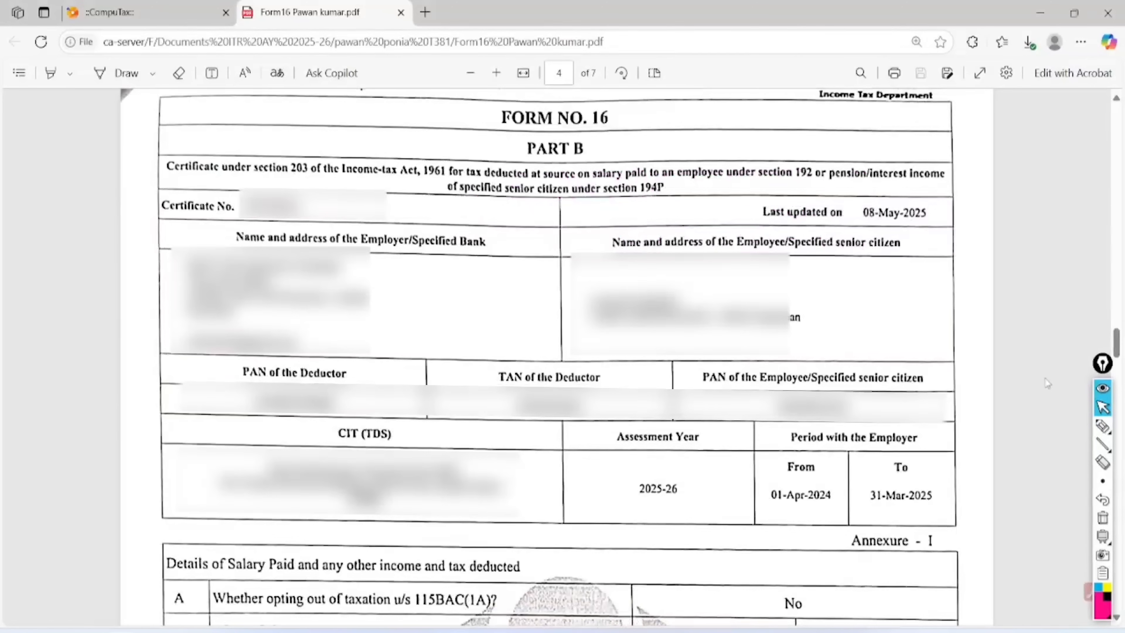
mouse_move(1104, 423)
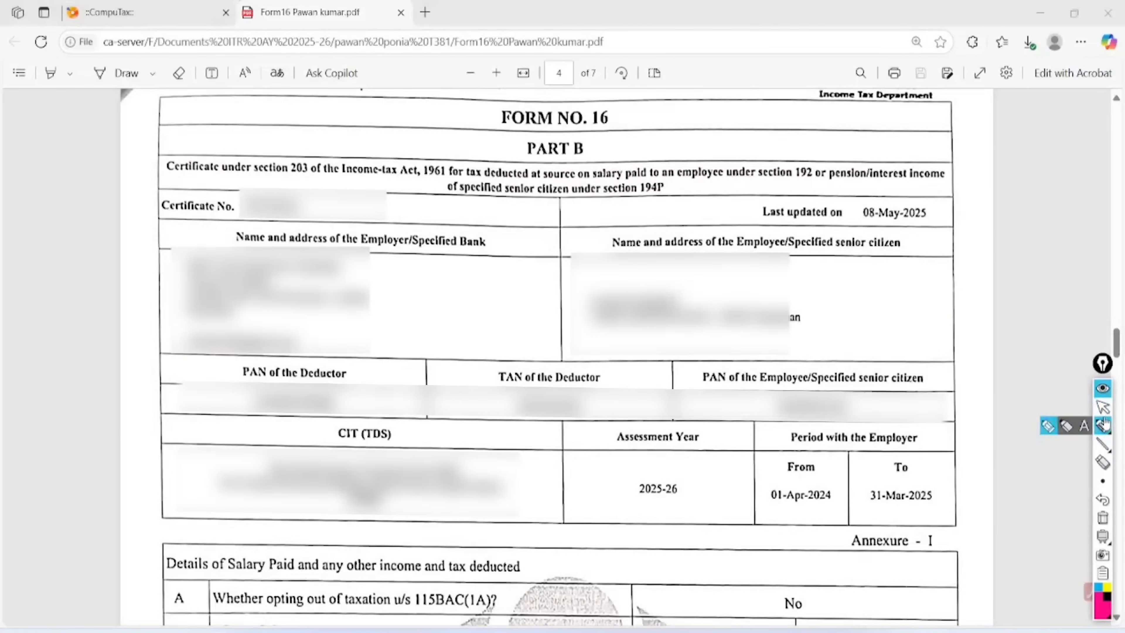
mouse_move(603, 137)
mouse_down()
mouse_move(529, 131)
mouse_move(609, 161)
mouse_move(564, 131)
mouse_up()
mouse_move(316, 237)
mouse_down()
mouse_move(170, 253)
mouse_move(381, 350)
mouse_move(237, 237)
mouse_up()
mouse_move(732, 249)
mouse_down()
mouse_move(569, 283)
mouse_move(809, 288)
mouse_move(690, 209)
mouse_up()
Circle the deductor's PAN and TAN, the employee's PAN, employment period and assessment year 2025-26
mouse_move(329, 361)
mouse_down()
mouse_move(262, 343)
mouse_move(361, 385)
mouse_move(284, 354)
mouse_up()
mouse_move(569, 333)
mouse_down()
mouse_move(561, 454)
mouse_move(480, 367)
mouse_up()
drag(588, 420, 659, 383)
mouse_move(912, 333)
mouse_down()
mouse_move(852, 328)
mouse_move(793, 421)
mouse_move(861, 328)
mouse_up()
drag(773, 511, 840, 508)
mouse_move(774, 530)
mouse_down()
mouse_move(942, 502)
mouse_move(945, 514)
mouse_up()
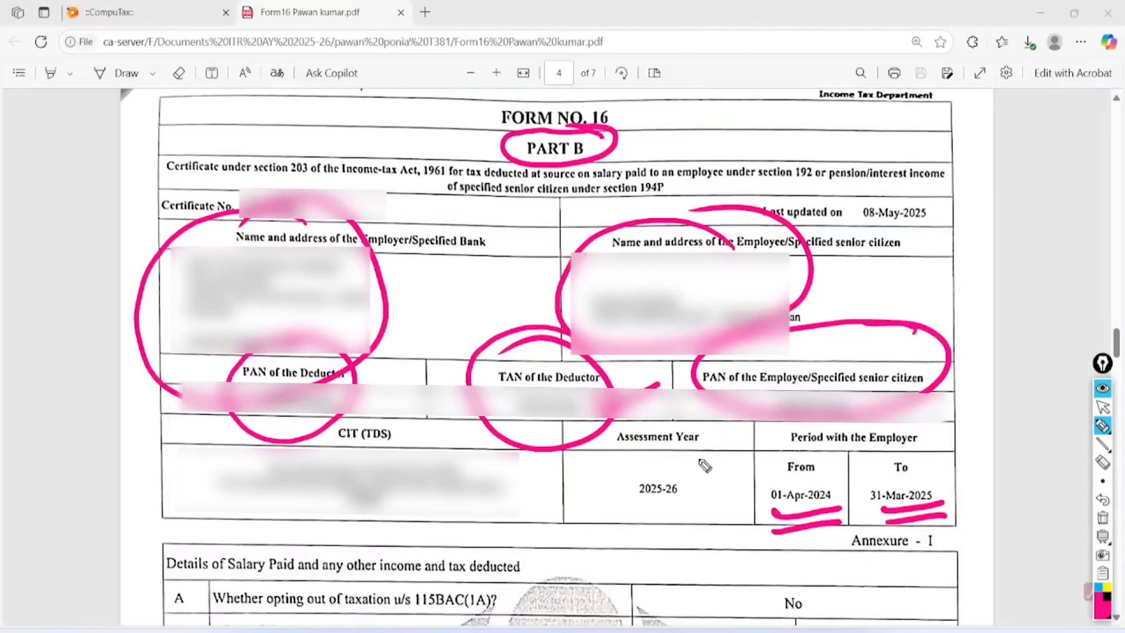
mouse_move(699, 465)
mouse_down()
mouse_move(629, 469)
mouse_move(712, 481)
mouse_move(674, 448)
mouse_up()
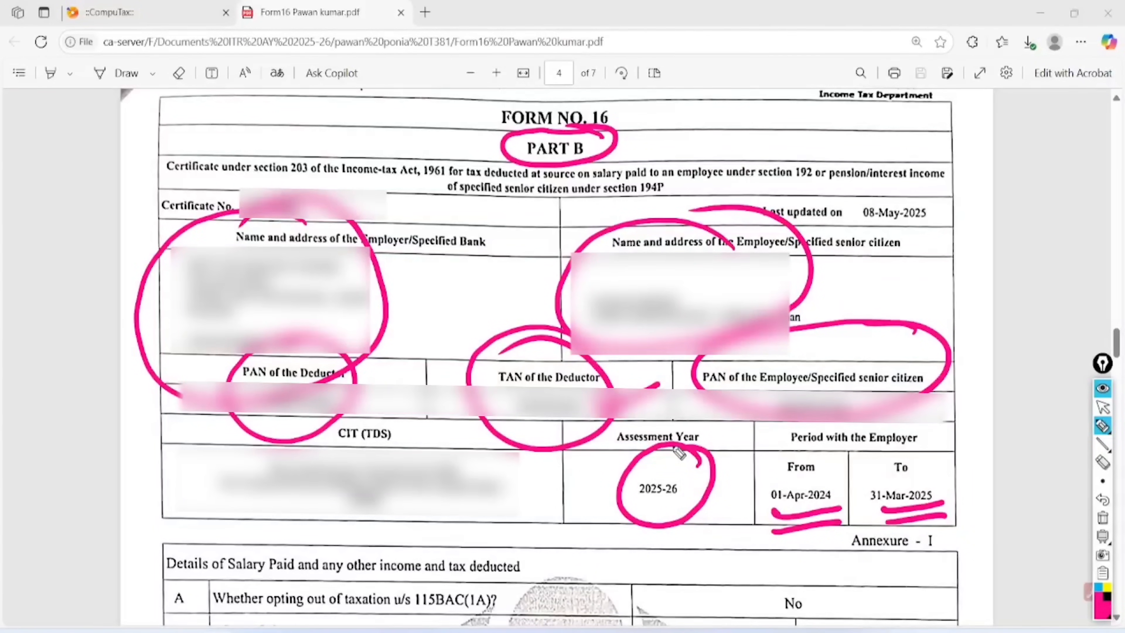
Circle the 'No' answer to opting out of the new regime and write 'New' and 'OLD'
mouse_move(266, 571)
mouse_down()
mouse_move(215, 611)
mouse_move(376, 622)
mouse_move(529, 602)
mouse_move(338, 565)
mouse_move(233, 569)
mouse_up()
mouse_move(825, 590)
mouse_down()
mouse_move(766, 625)
mouse_move(788, 566)
mouse_up()
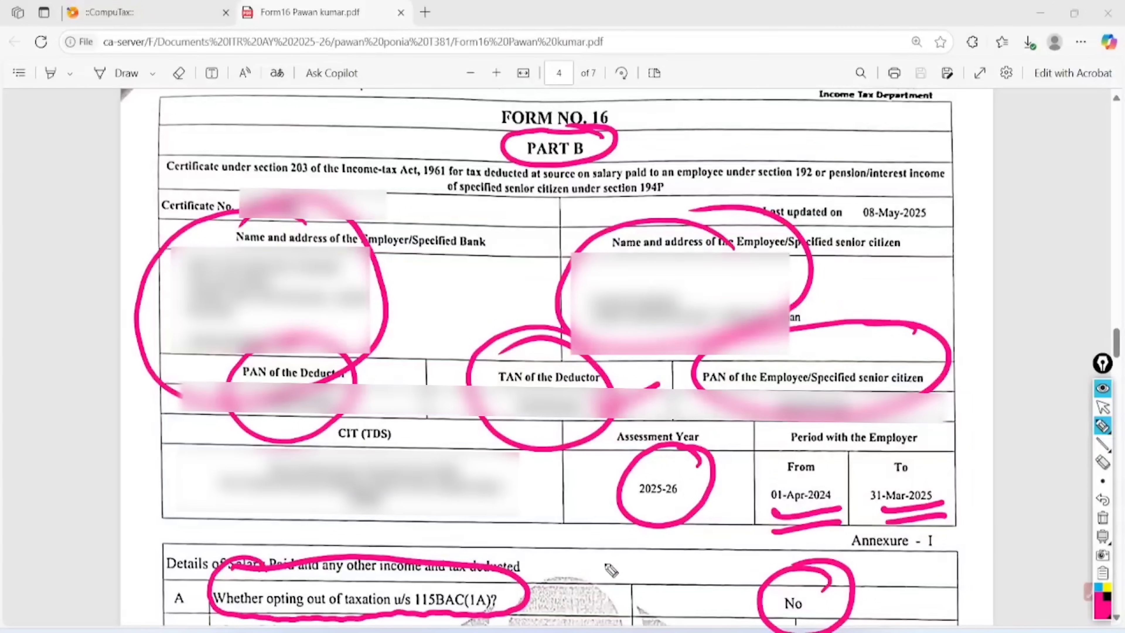
mouse_move(617, 556)
mouse_down()
mouse_move(624, 599)
mouse_move(697, 567)
mouse_move(709, 535)
mouse_up()
drag(651, 607, 703, 579)
drag(660, 612, 710, 591)
mouse_move(733, 515)
mouse_down()
mouse_move(706, 505)
mouse_move(717, 591)
mouse_move(666, 520)
mouse_up()
mouse_move(988, 138)
mouse_down()
mouse_move(970, 162)
mouse_move(994, 142)
mouse_move(1032, 157)
mouse_move(1024, 122)
mouse_up()
mouse_move(982, 198)
mouse_down()
mouse_move(1050, 155)
mouse_move(1053, 169)
mouse_up()
mouse_move(1047, 105)
mouse_down()
mouse_move(927, 155)
mouse_move(1008, 114)
mouse_up()
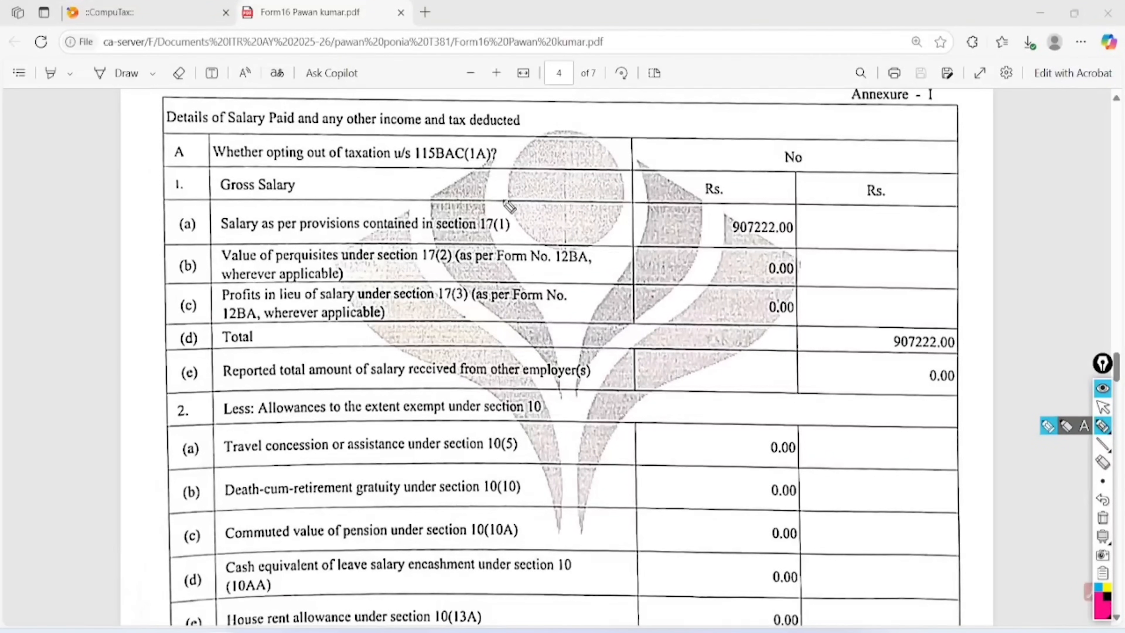
Mark the section 17 salary rows, ticking the 907222.00 salary and zero perquisites and profits
drag(205, 235, 340, 235)
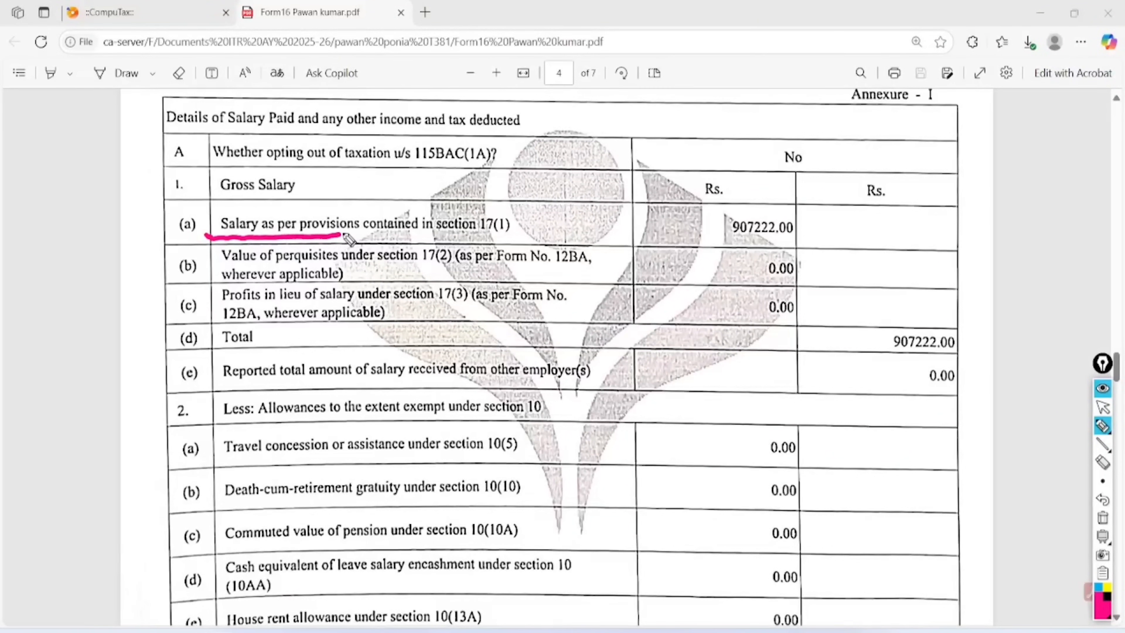
mouse_move(522, 196)
mouse_down()
mouse_move(503, 240)
mouse_move(491, 211)
mouse_move(424, 235)
mouse_move(465, 250)
mouse_move(471, 322)
mouse_move(458, 277)
mouse_up()
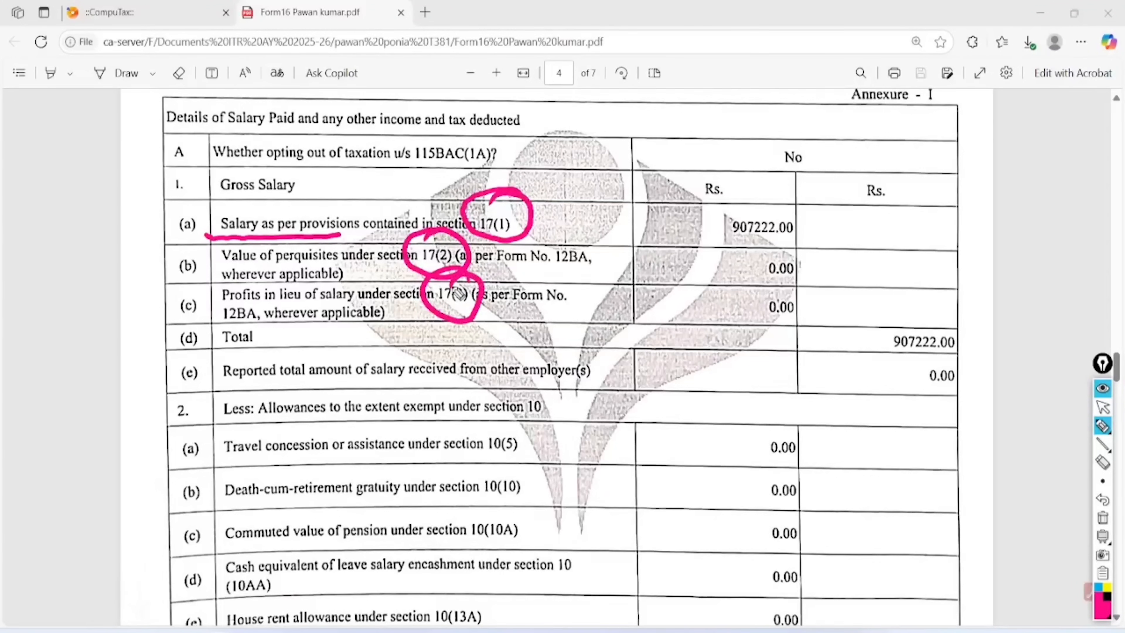
drag(657, 221, 753, 215)
mouse_move(687, 263)
mouse_down()
mouse_move(707, 279)
mouse_move(777, 242)
mouse_up()
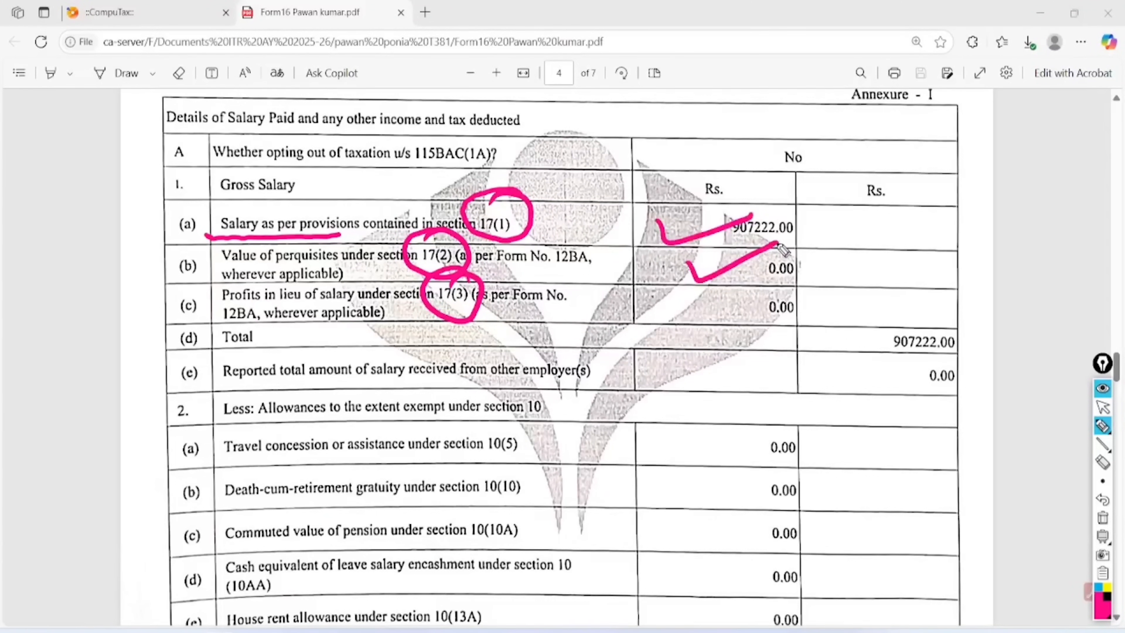
drag(685, 295, 774, 299)
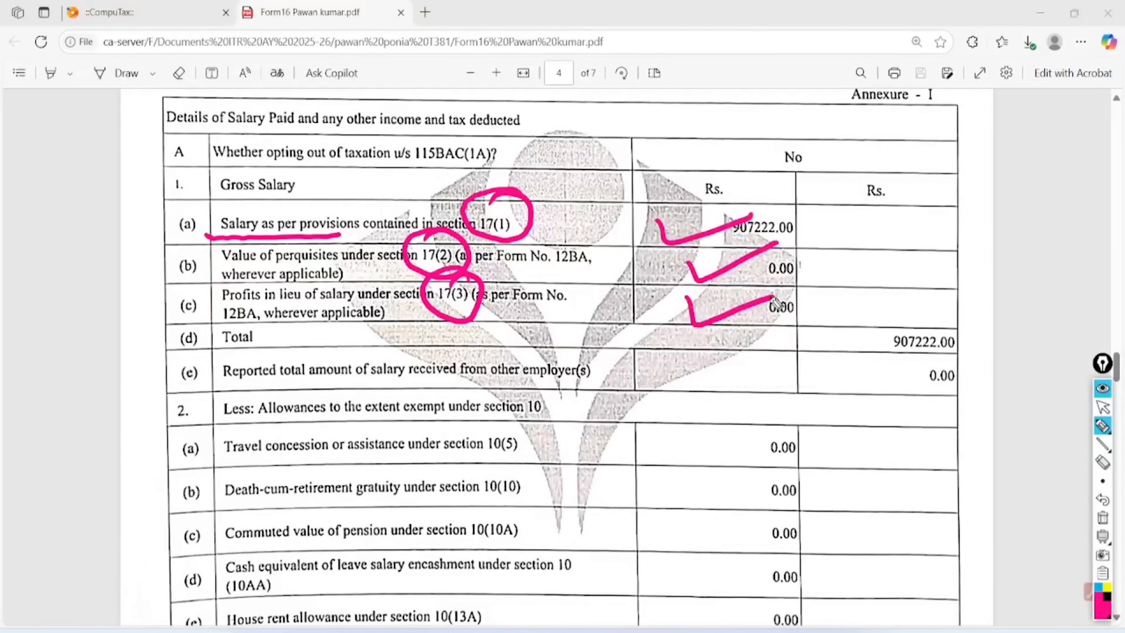
Bracket and tick the section 10 exempt allowance rows 2(a) to 2(c), then erase all markings
mouse_move(260, 428)
mouse_down()
mouse_move(388, 438)
mouse_move(578, 401)
mouse_move(346, 373)
mouse_move(245, 429)
mouse_up()
mouse_move(549, 418)
mouse_down()
mouse_move(638, 483)
mouse_move(587, 617)
mouse_move(563, 618)
mouse_move(628, 426)
mouse_up()
drag(539, 476, 646, 479)
drag(537, 527, 639, 523)
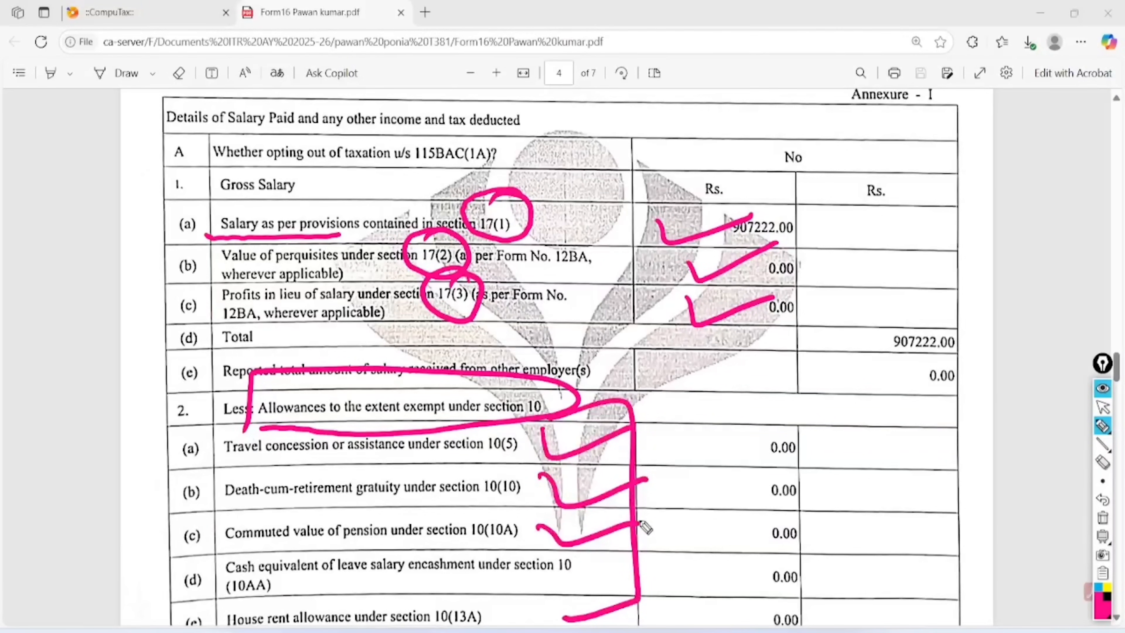
click(1103, 517)
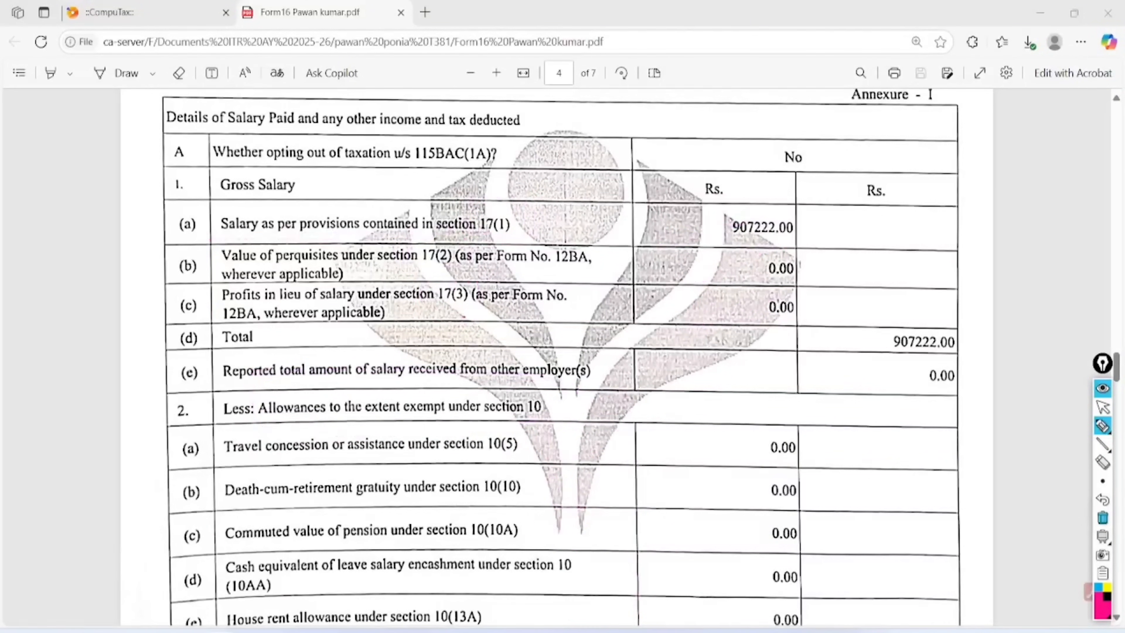
click(1103, 407)
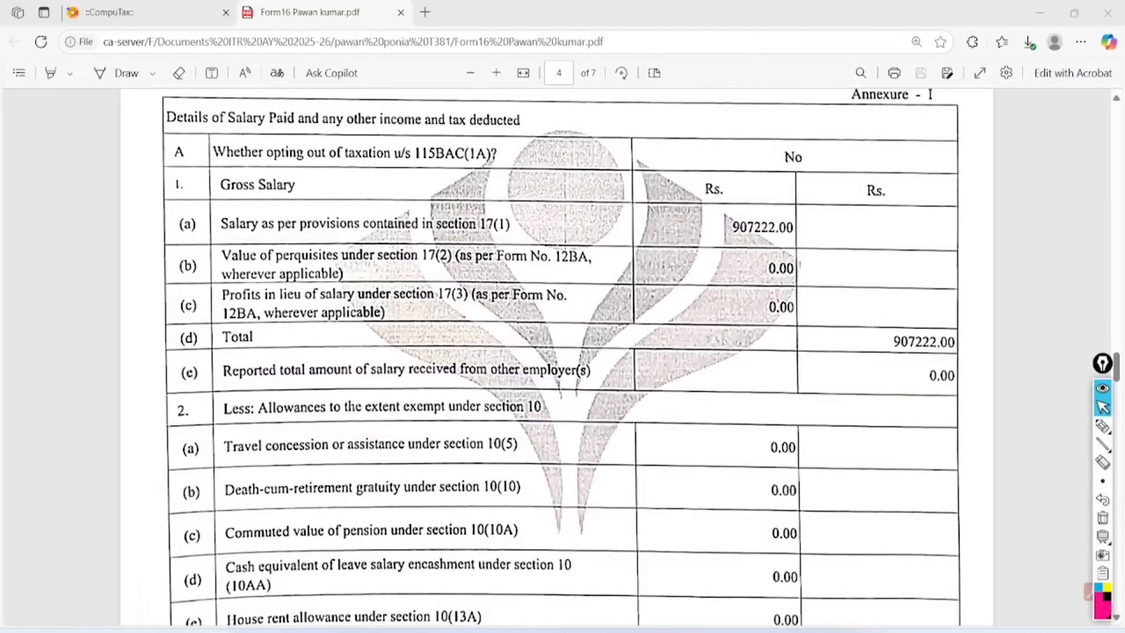
scroll(1102, 409, down, 10)
Circle the 0.00 section 10 exemption total and underline the 907222.00 salary
click(1103, 424)
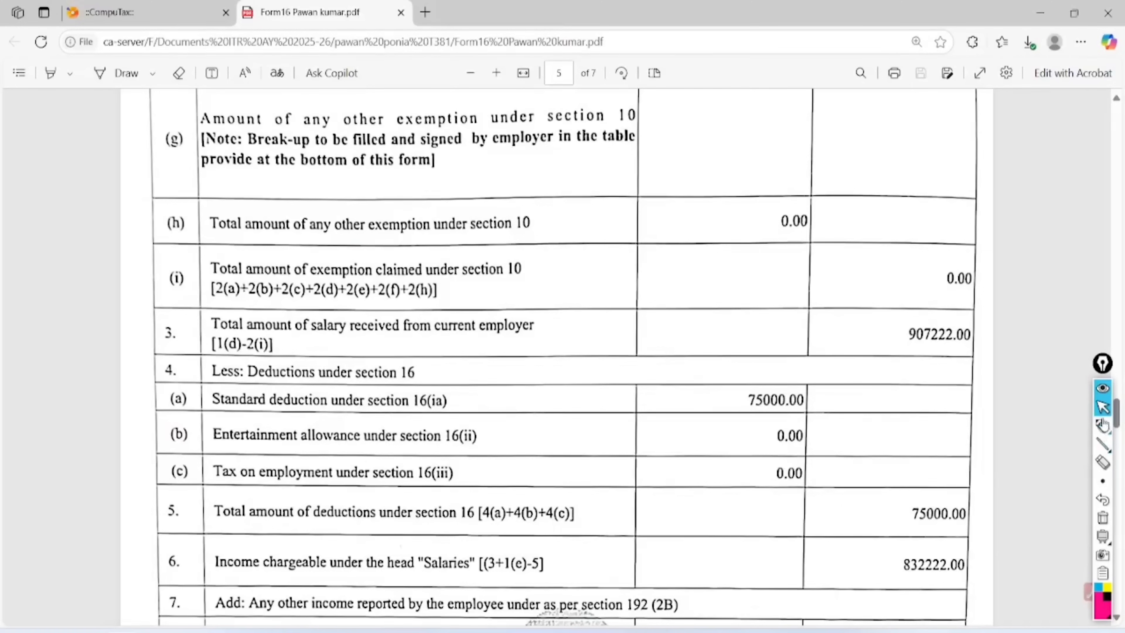
mouse_move(522, 195)
mouse_down()
mouse_move(496, 224)
mouse_move(560, 188)
mouse_up()
mouse_move(821, 199)
mouse_down()
mouse_move(764, 266)
mouse_move(787, 211)
mouse_up()
drag(970, 204, 943, 225)
drag(899, 360, 1006, 349)
drag(903, 381, 989, 371)
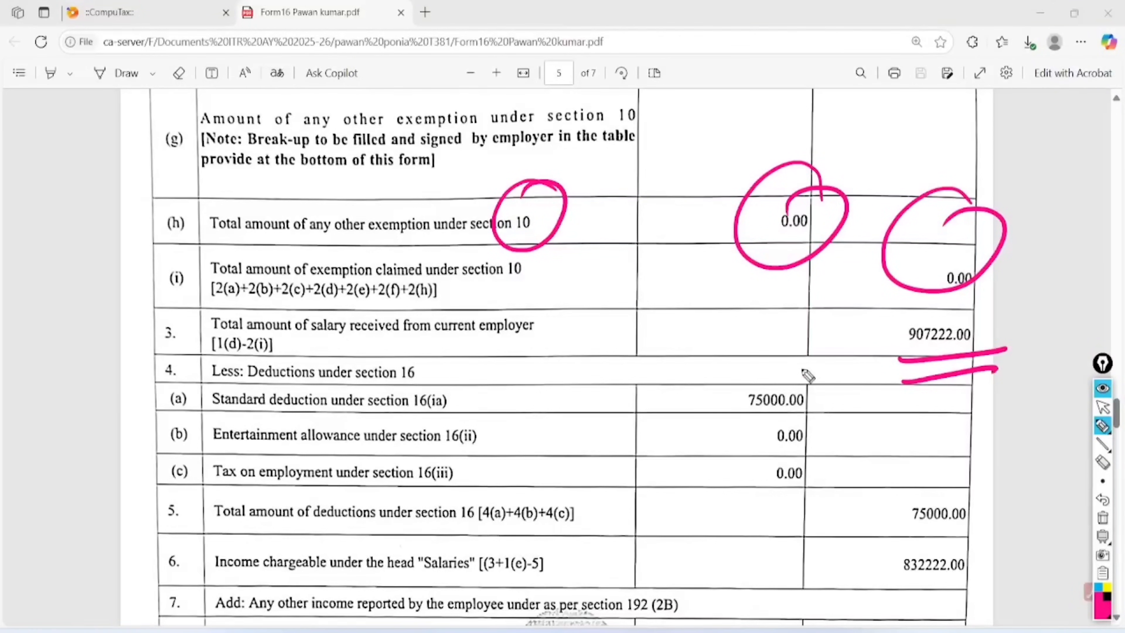
Circle the 75000.00 standard deduction, note 50,000 beside it, and underline 832222.00 income under salaries
mouse_move(828, 364)
mouse_down()
mouse_move(742, 412)
mouse_move(799, 362)
mouse_up()
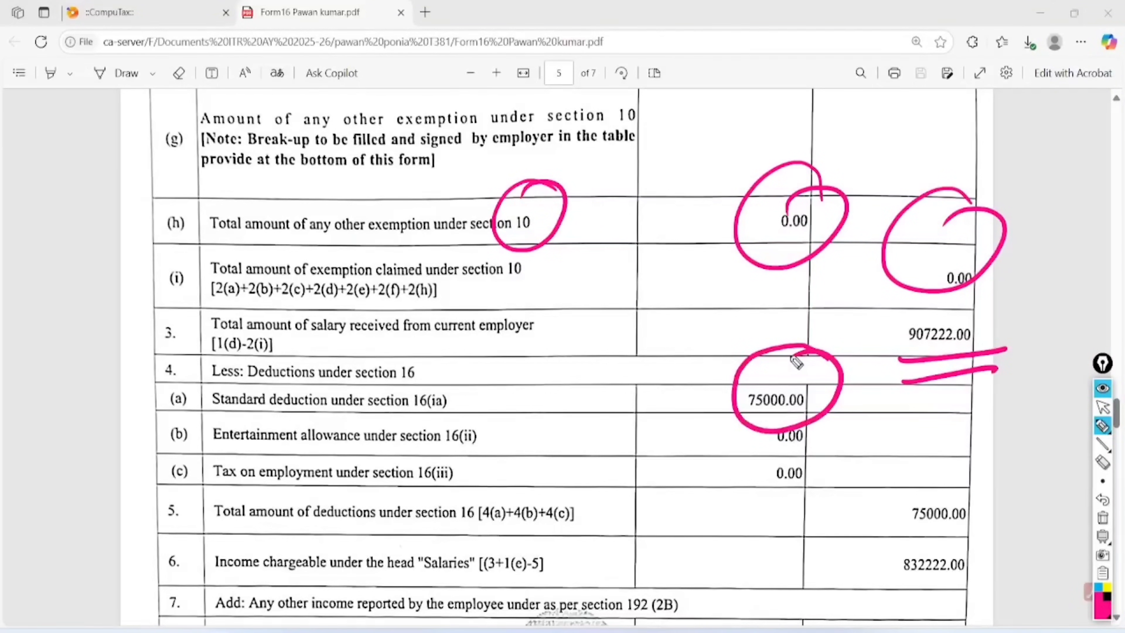
mouse_move(589, 356)
mouse_down()
mouse_move(582, 408)
mouse_move(607, 362)
mouse_move(615, 382)
mouse_up()
click(617, 358)
mouse_move(632, 339)
mouse_down()
mouse_move(644, 343)
mouse_move(651, 327)
mouse_up()
drag(668, 309, 666, 311)
mouse_move(667, 353)
mouse_down()
mouse_move(612, 407)
mouse_move(672, 369)
mouse_up()
mouse_move(972, 496)
mouse_down()
mouse_move(912, 487)
mouse_move(981, 487)
mouse_move(927, 481)
mouse_up()
mouse_move(895, 588)
mouse_down()
mouse_move(988, 572)
mouse_move(971, 585)
mouse_up()
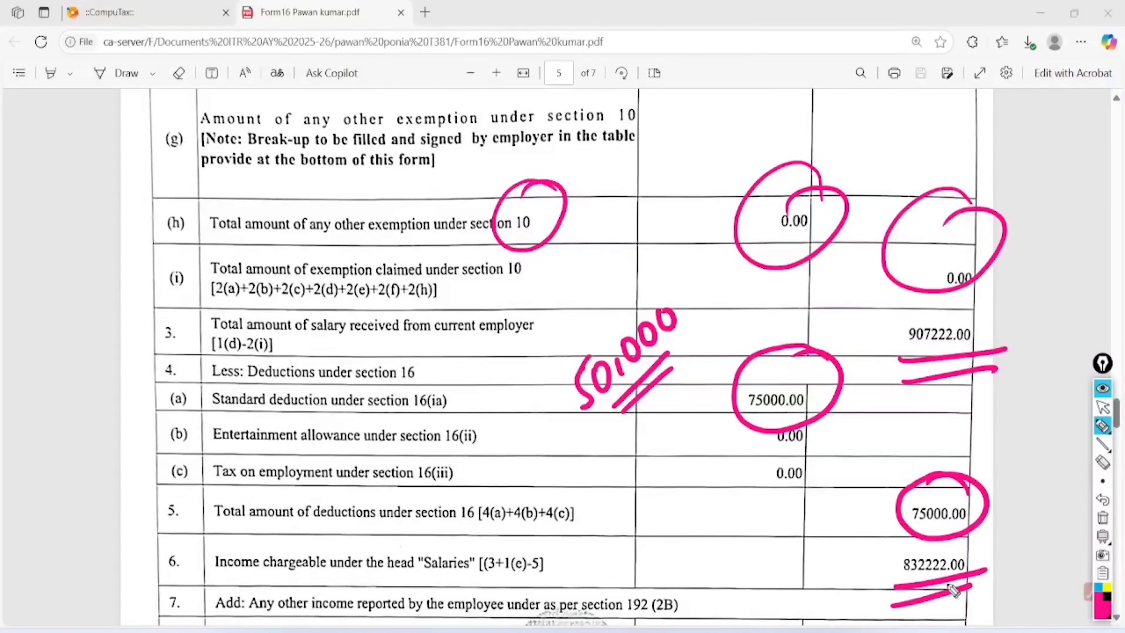
drag(207, 572, 483, 574)
Mark the Chapter VI-A 80CCC and 80CCD rows and Gross Amount column, then erase the ink
scroll(486, 580, down, 10)
mouse_move(1102, 427)
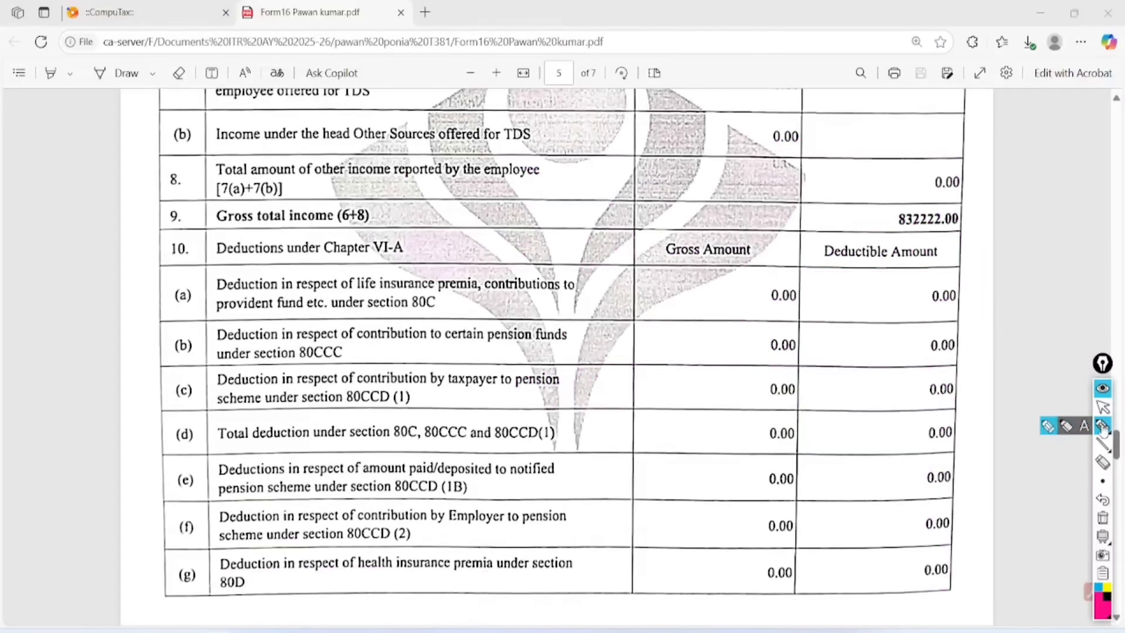
mouse_move(326, 263)
mouse_down()
mouse_move(287, 251)
mouse_move(239, 327)
mouse_move(447, 305)
mouse_move(324, 257)
mouse_move(319, 328)
mouse_move(390, 368)
mouse_move(416, 425)
mouse_up()
mouse_move(483, 483)
mouse_down()
mouse_move(425, 443)
mouse_move(438, 476)
mouse_up()
drag(426, 534, 361, 532)
mouse_move(805, 252)
mouse_down()
mouse_move(721, 403)
mouse_move(871, 452)
mouse_move(773, 243)
mouse_up()
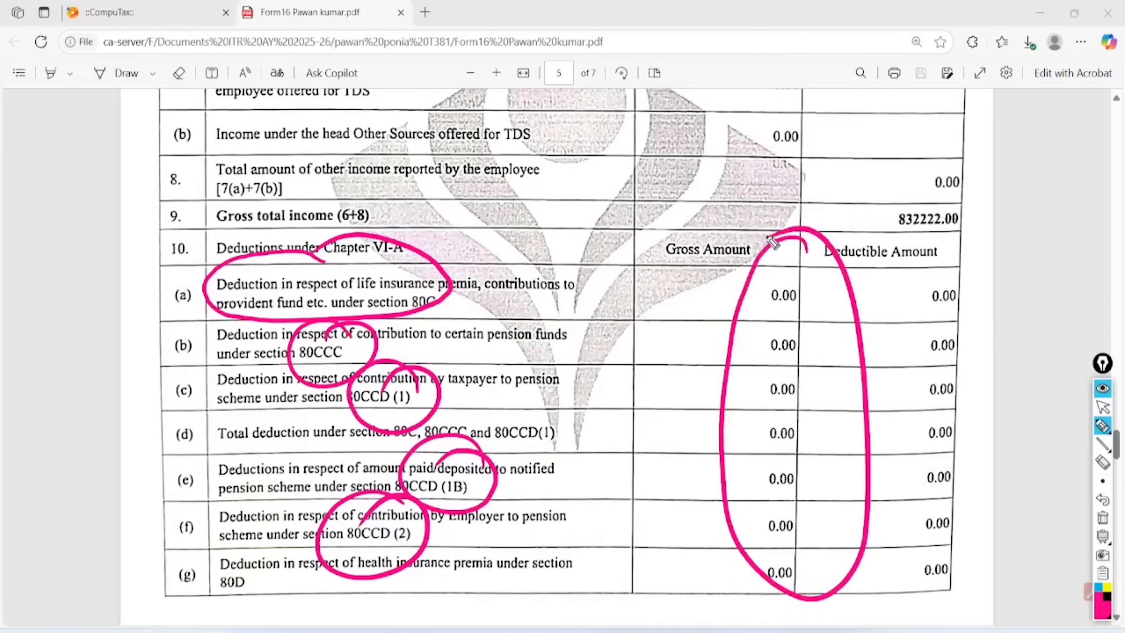
click(1103, 517)
click(1103, 409)
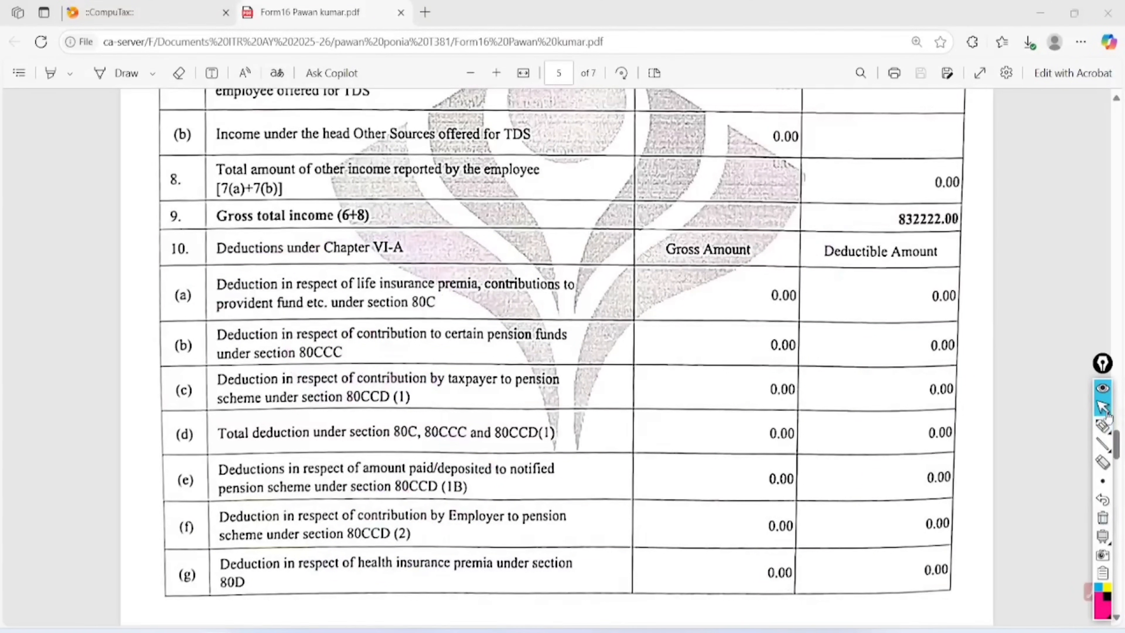
Mark row 11's 0.00 deduction, the 832222.00 taxable income, 33222.00 tax and 1329.00 cess
click(1103, 427)
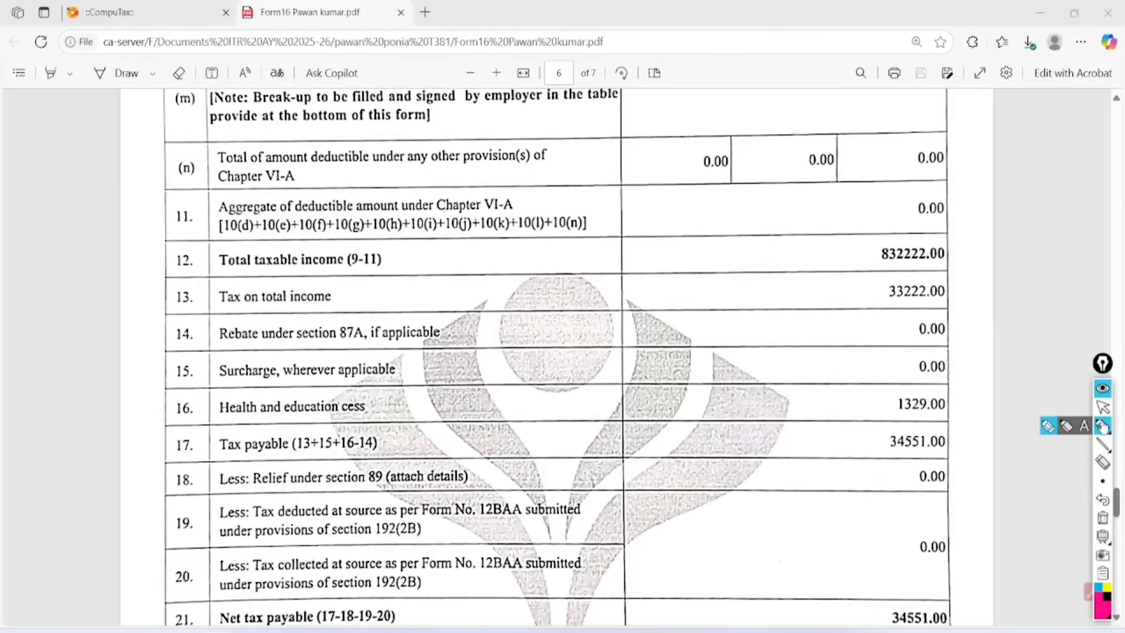
mouse_move(423, 176)
mouse_down()
mouse_move(332, 155)
mouse_move(296, 251)
mouse_move(424, 177)
mouse_up()
drag(949, 186, 915, 188)
mouse_move(874, 269)
mouse_down()
mouse_move(964, 260)
mouse_move(956, 267)
mouse_up()
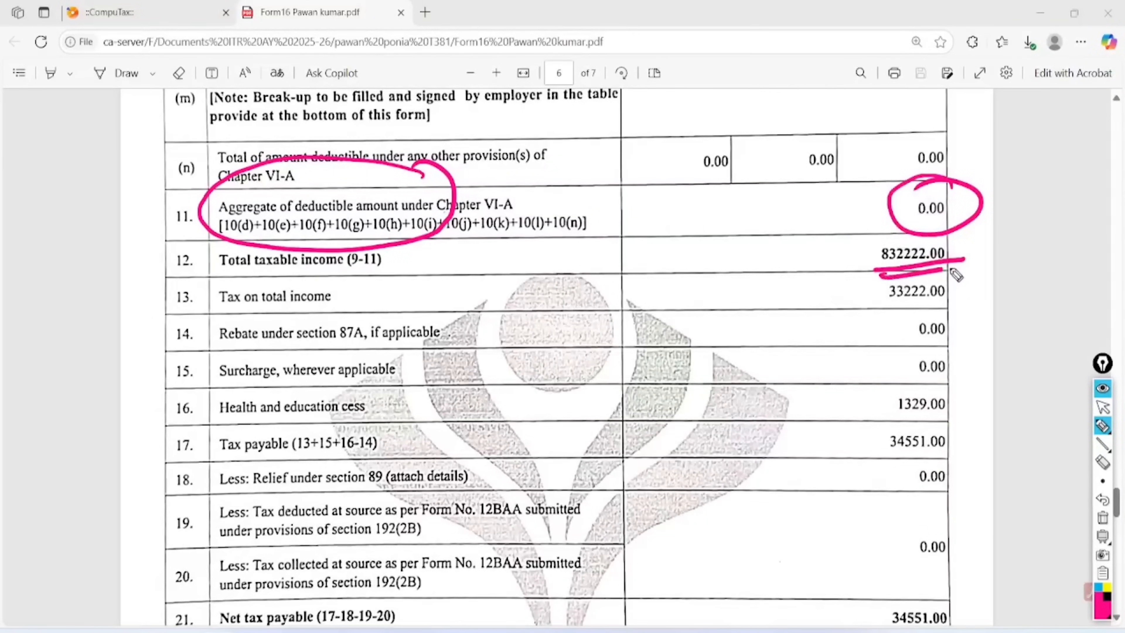
mouse_move(799, 280)
mouse_down()
mouse_move(803, 309)
mouse_move(864, 290)
mouse_move(952, 302)
mouse_move(890, 317)
mouse_move(962, 313)
mouse_up()
mouse_move(958, 382)
mouse_down()
mouse_move(923, 361)
mouse_move(882, 419)
mouse_move(948, 360)
mouse_up()
Note 4% beside the cess, circle the 34551.00 net tax payable, then erase all markings
mouse_move(395, 392)
mouse_down()
mouse_move(385, 409)
mouse_move(414, 407)
mouse_move(403, 427)
mouse_up()
mouse_move(420, 393)
mouse_down()
mouse_move(417, 405)
mouse_move(447, 403)
mouse_move(456, 415)
mouse_up()
mouse_move(878, 455)
mouse_down()
mouse_move(955, 450)
mouse_move(970, 461)
mouse_up()
drag(970, 586, 875, 567)
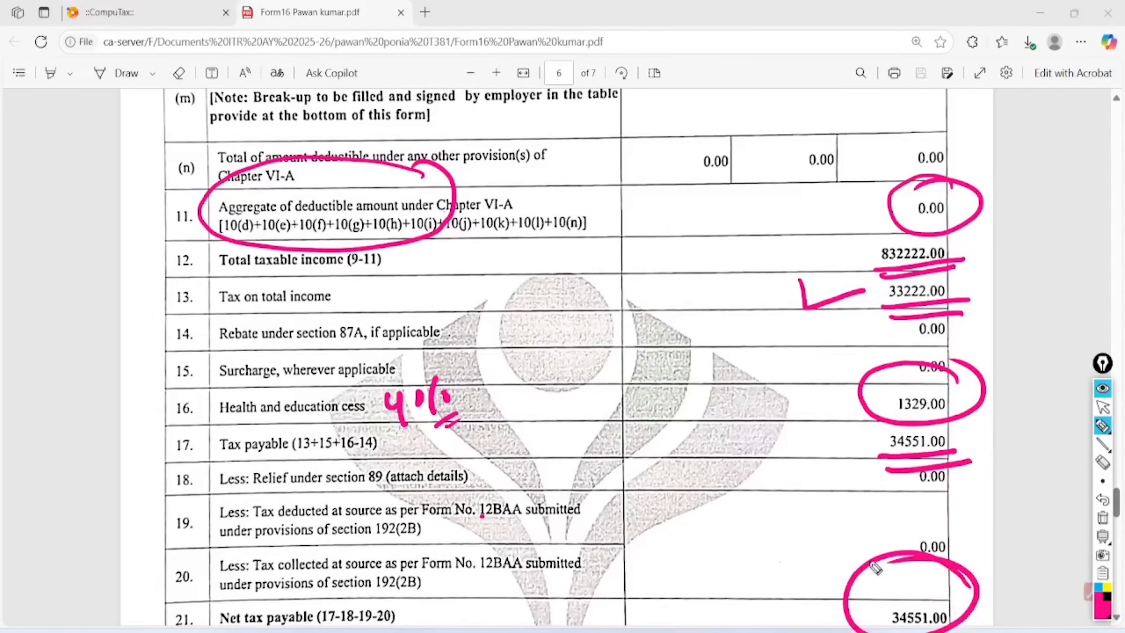
click(1102, 407)
click(1102, 517)
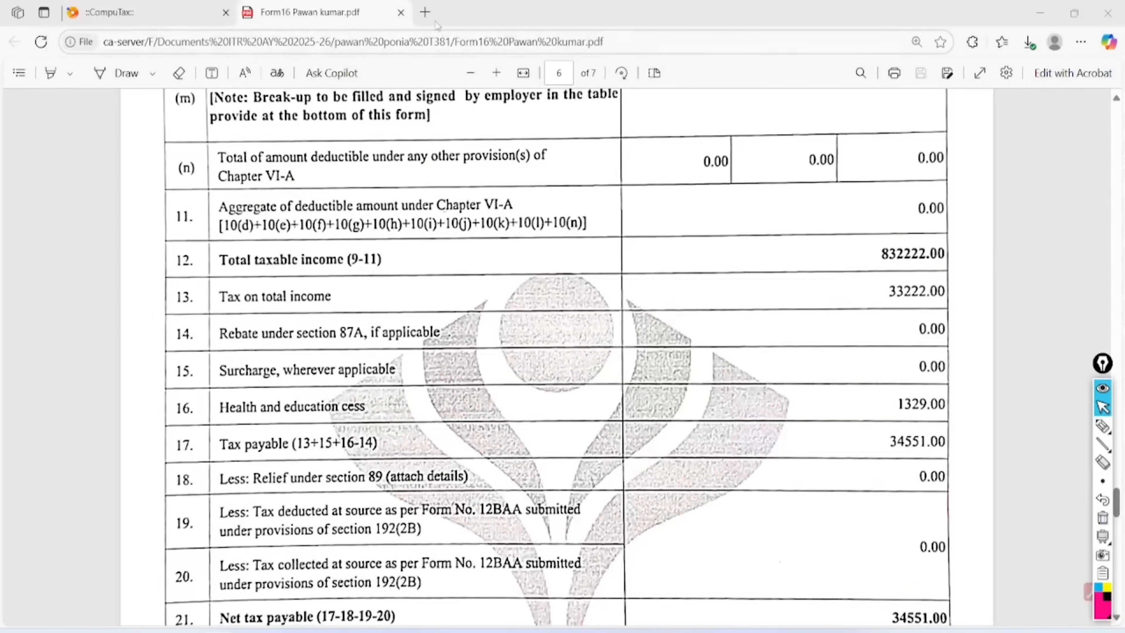
Open the Income Tax e-Filing website in a new tab and mark its Downloads, Login and Register options
click(425, 12)
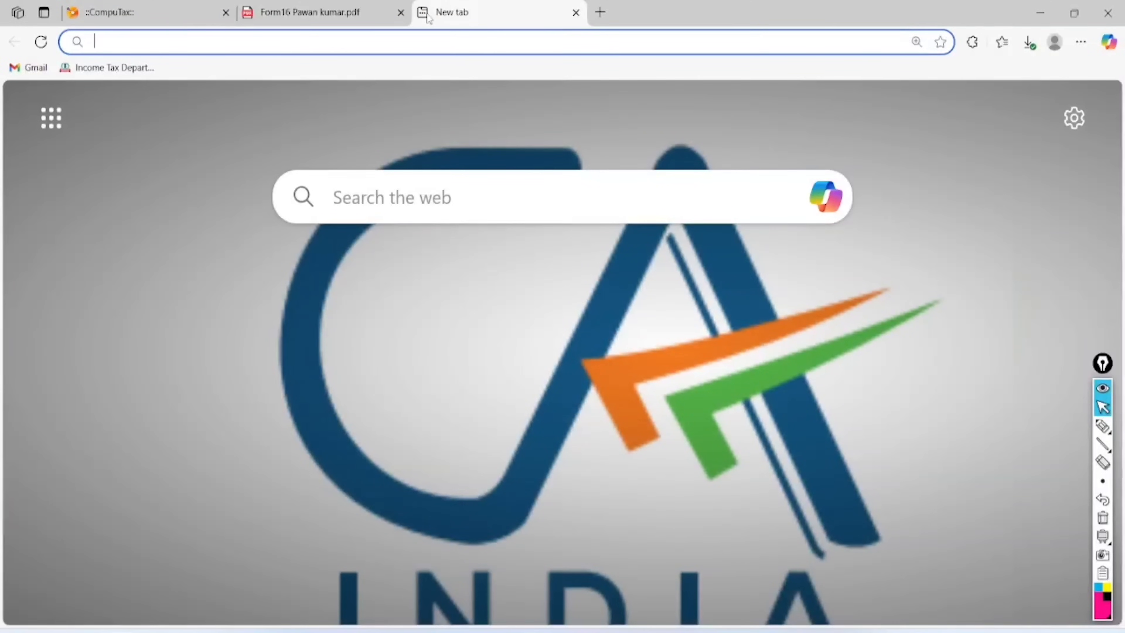
click(101, 67)
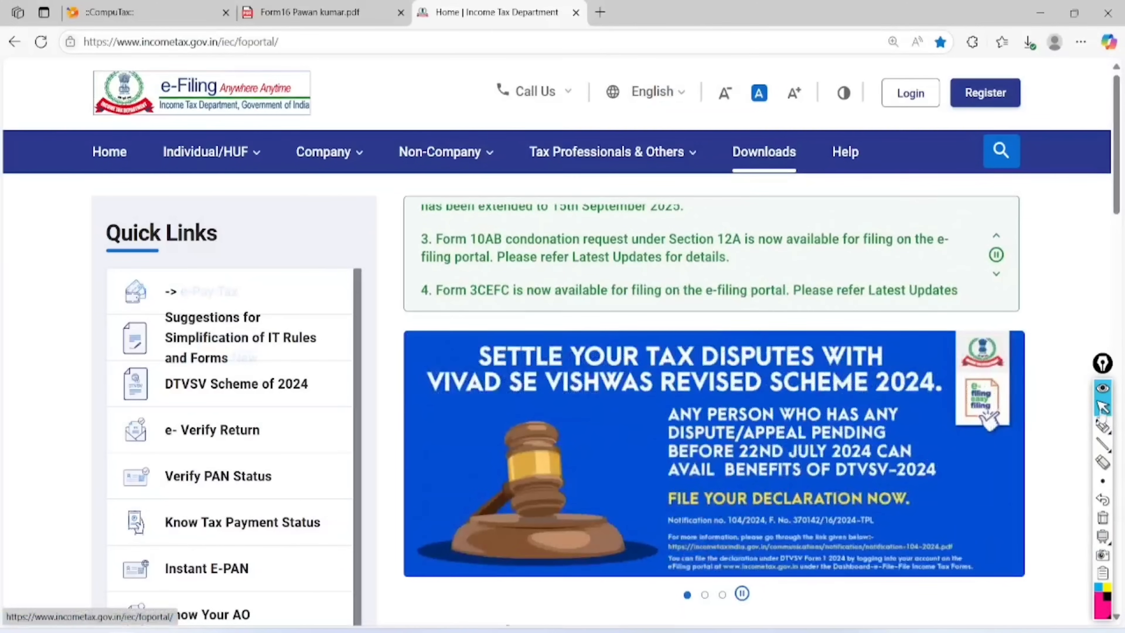
click(1102, 425)
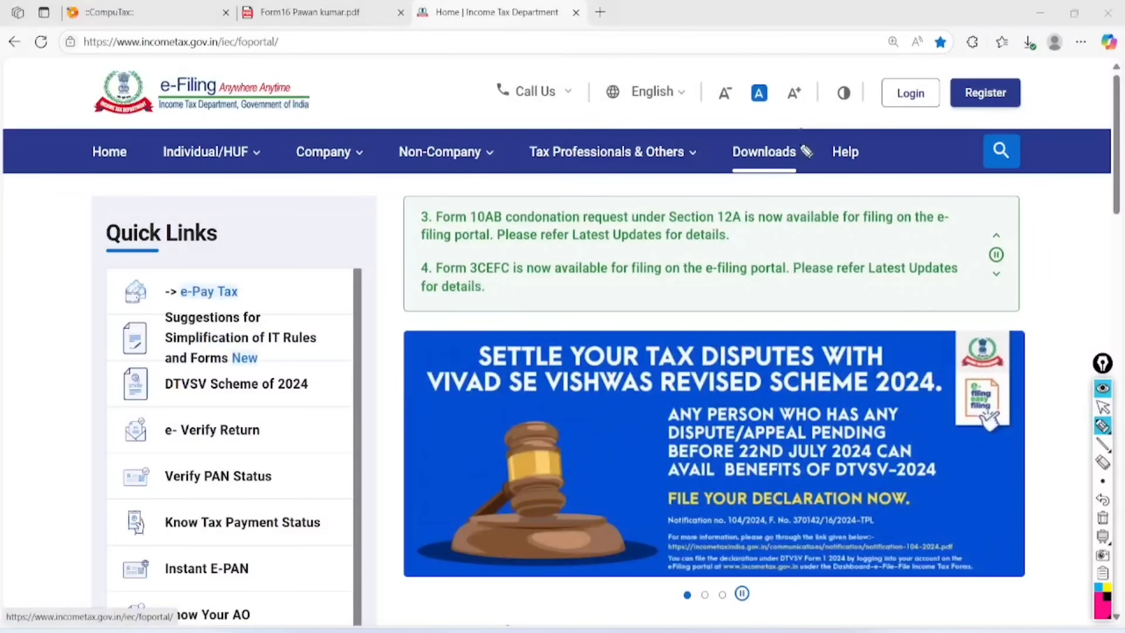
drag(801, 129, 772, 120)
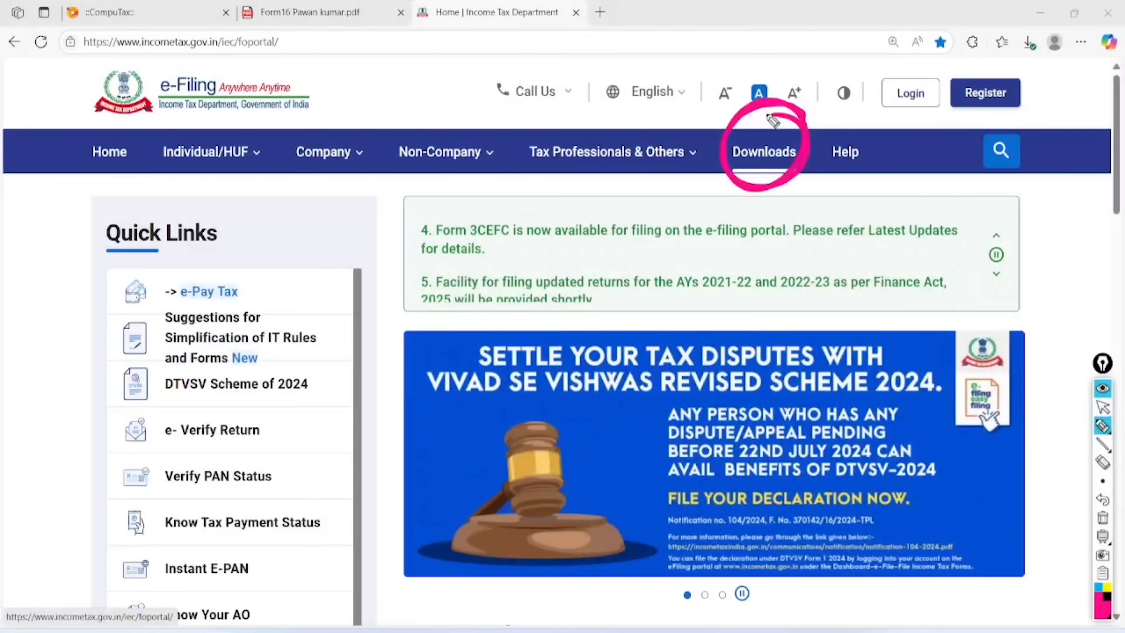
drag(916, 62, 899, 66)
drag(996, 57, 1014, 67)
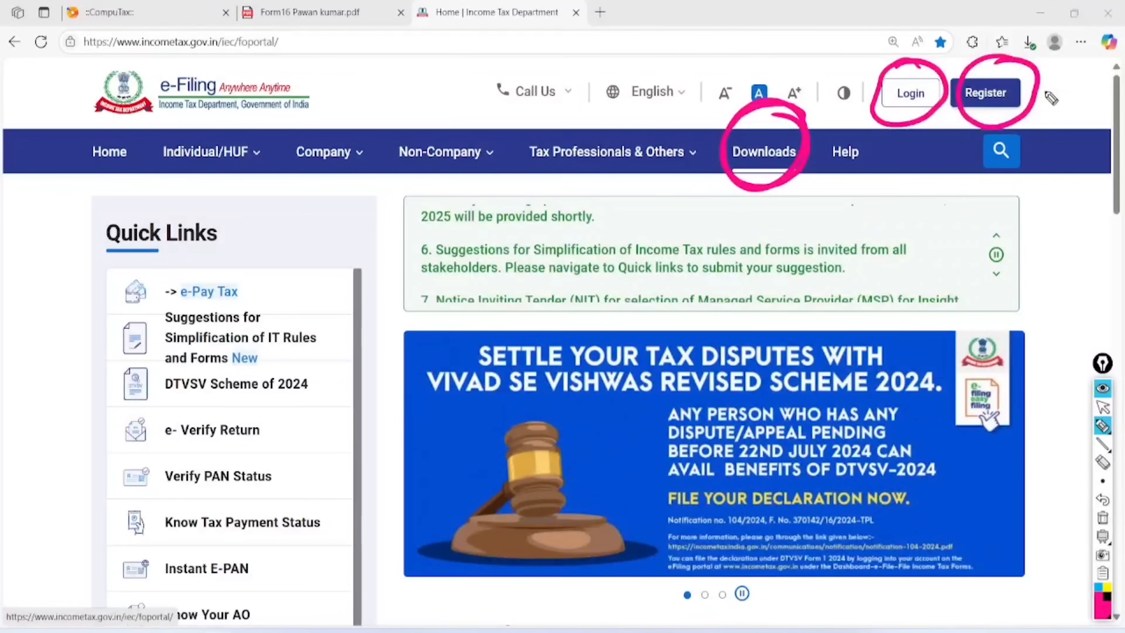
drag(1059, 74, 1062, 101)
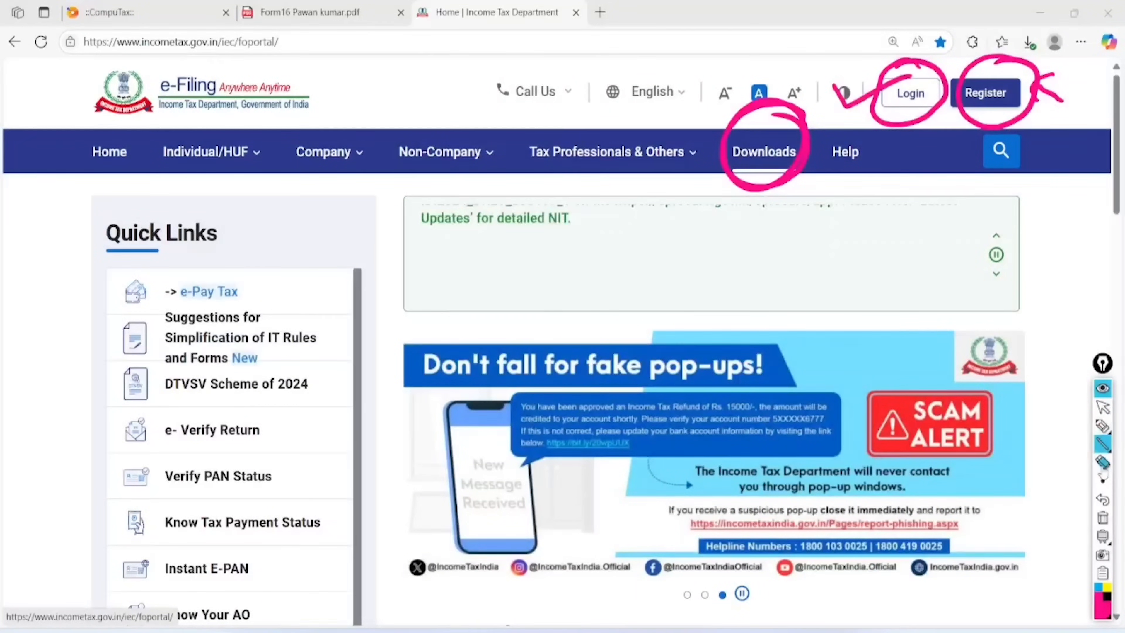
On the Downloads page for AY 2025-26, download ITR 1's Excel-based utility zip
click(1102, 444)
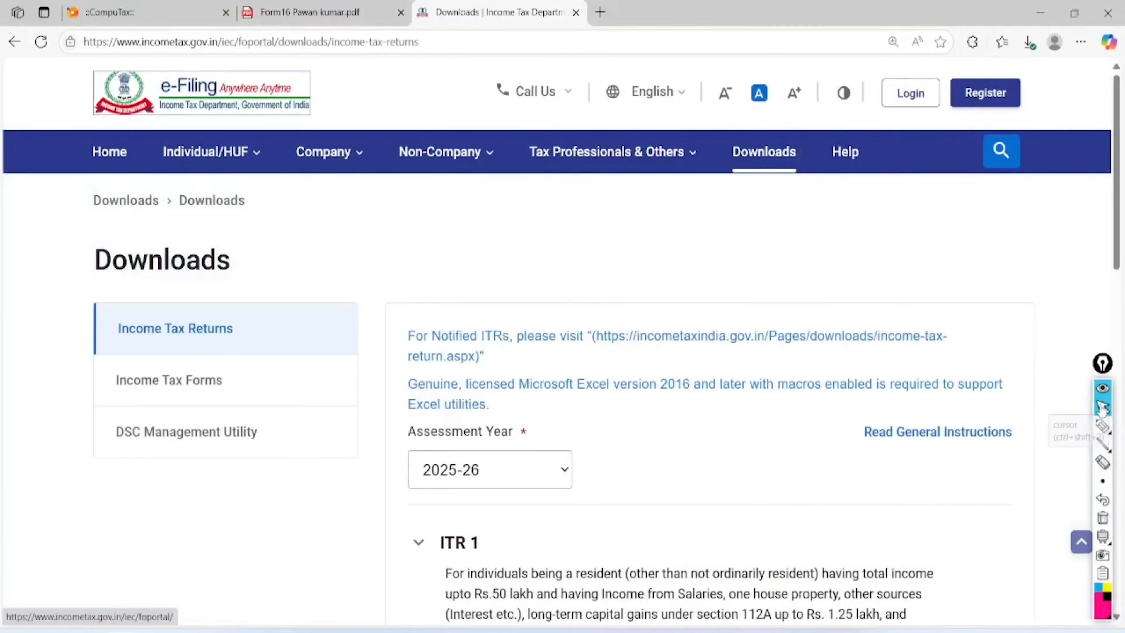
click(1102, 425)
scroll(664, 355, down, 5)
mouse_move(537, 184)
mouse_down()
mouse_move(391, 194)
mouse_move(423, 287)
mouse_move(473, 291)
mouse_up()
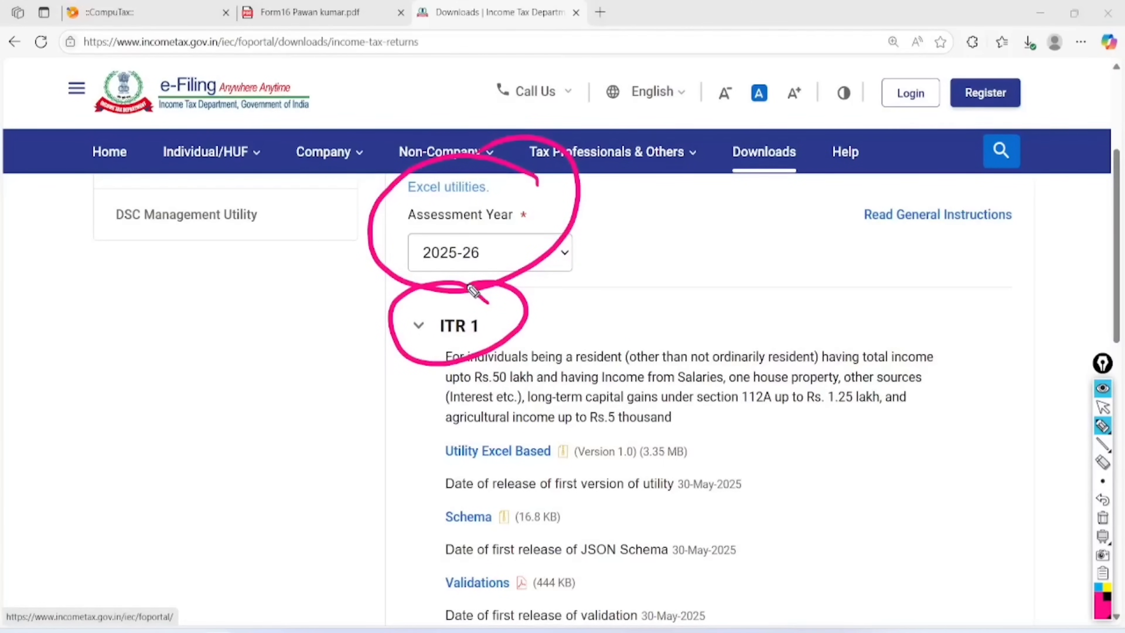
drag(447, 417, 426, 489)
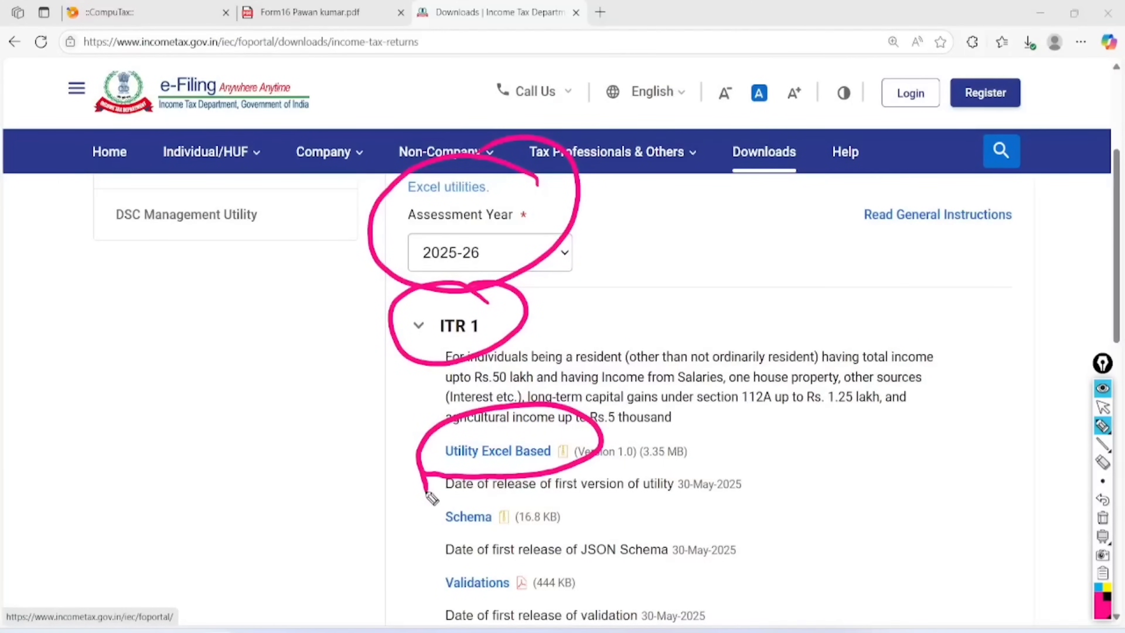
click(498, 451)
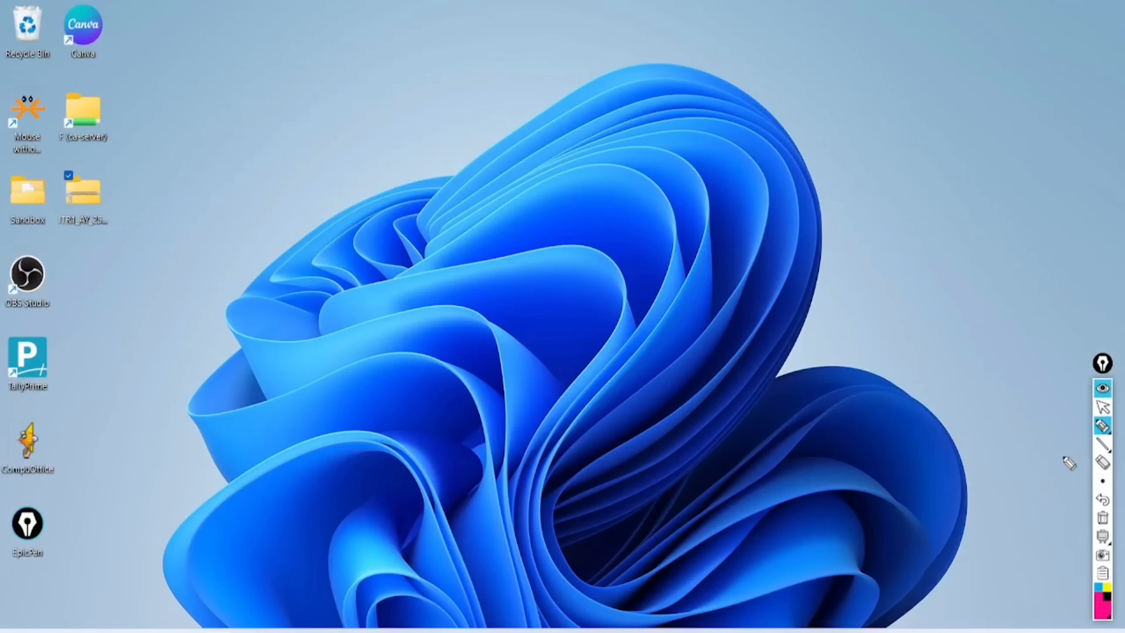
Extract the downloaded ITR1 utility zip to the suggested desktop folder
mouse_move(90, 176)
mouse_down()
mouse_move(60, 195)
mouse_move(87, 244)
mouse_move(86, 166)
mouse_move(66, 175)
mouse_up()
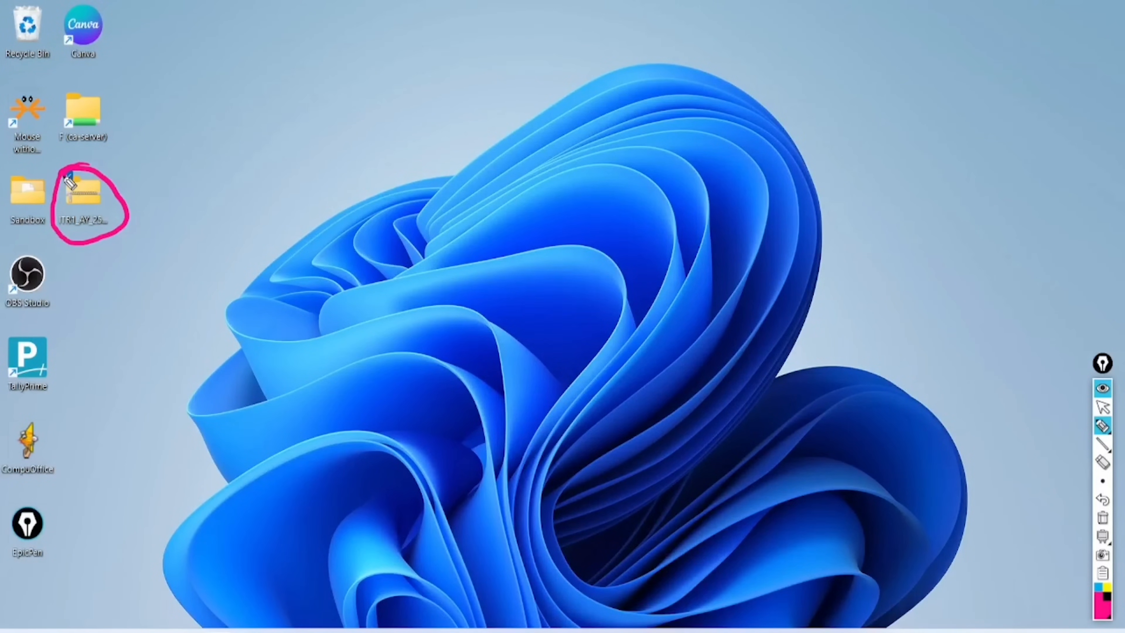
click(1104, 504)
click(1102, 406)
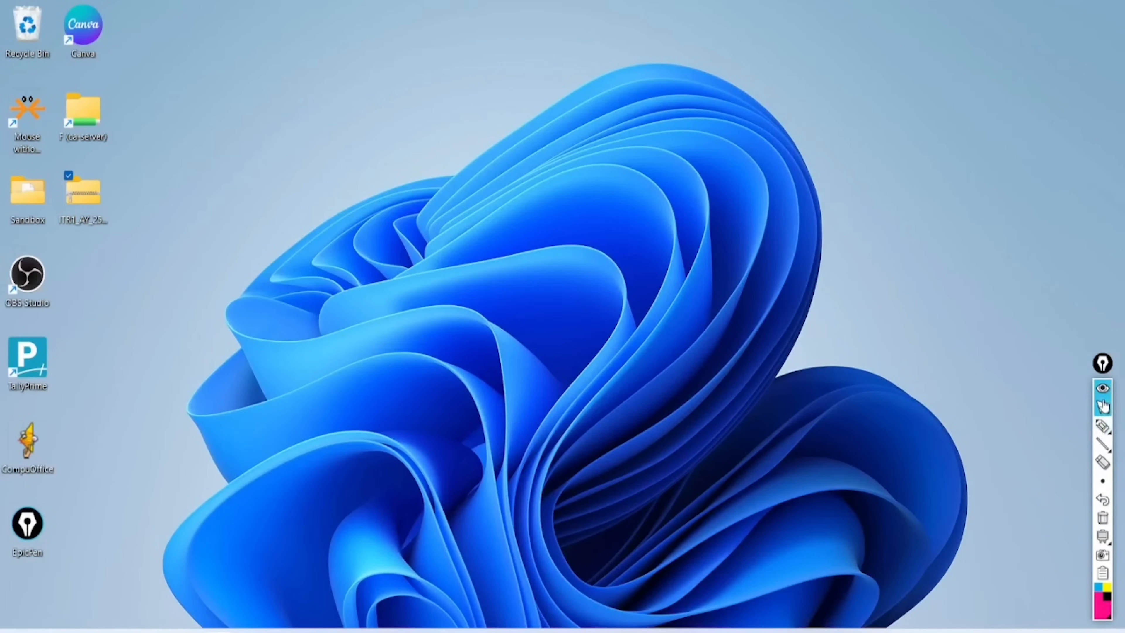
right_click(70, 188)
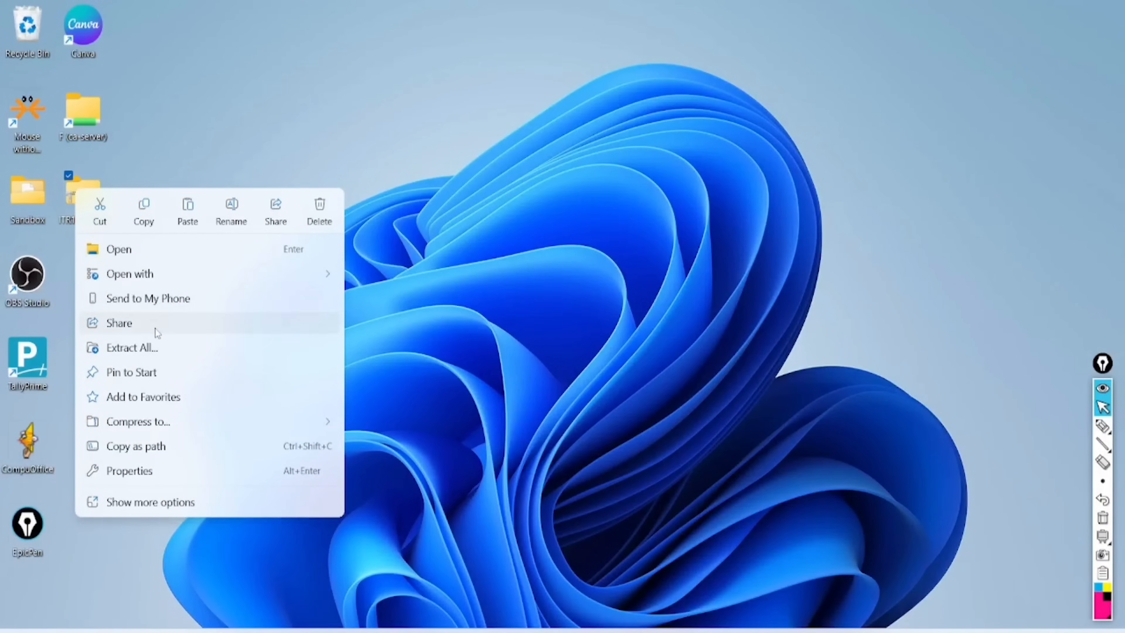
click(145, 349)
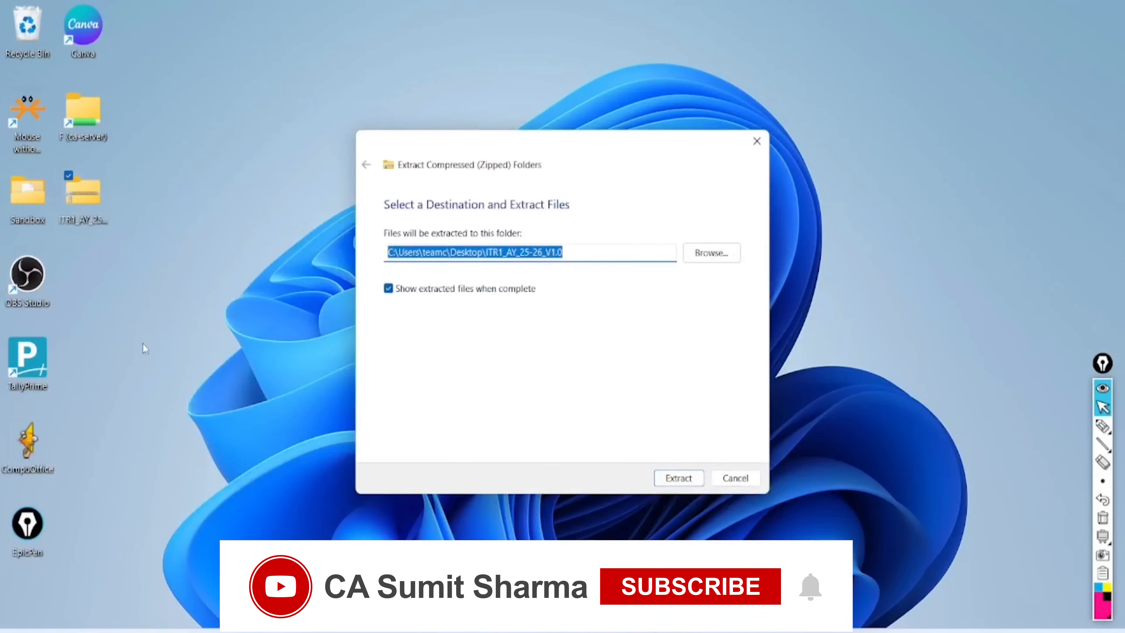
click(690, 476)
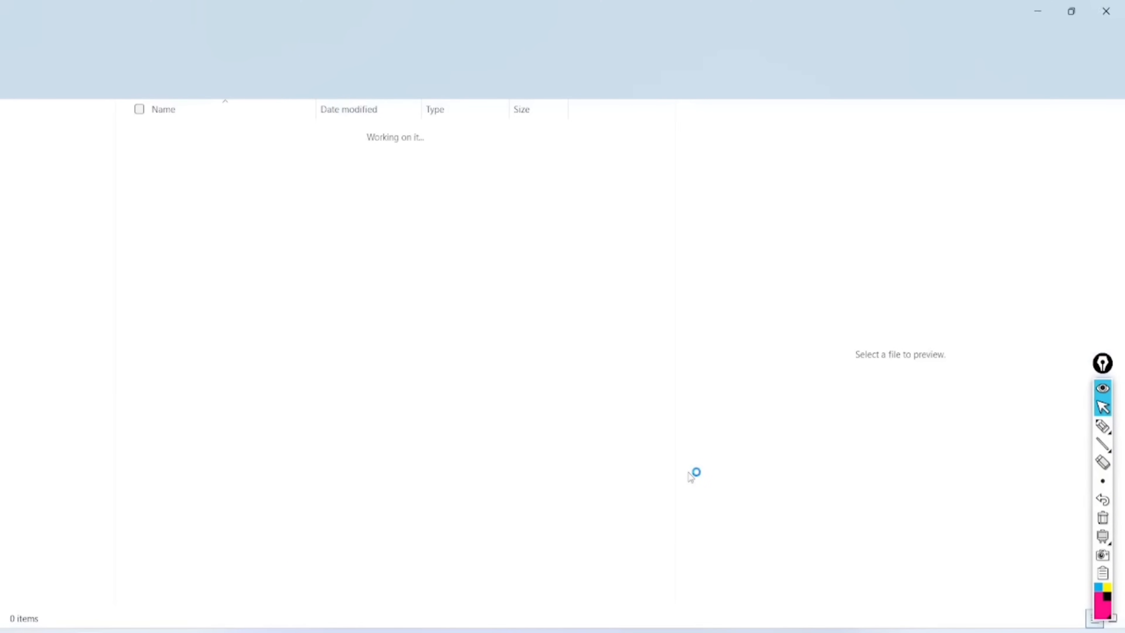
Open the extracted ITR1_AY_25-26_V1.0 folder and select its macro-enabled workbook
click(1105, 11)
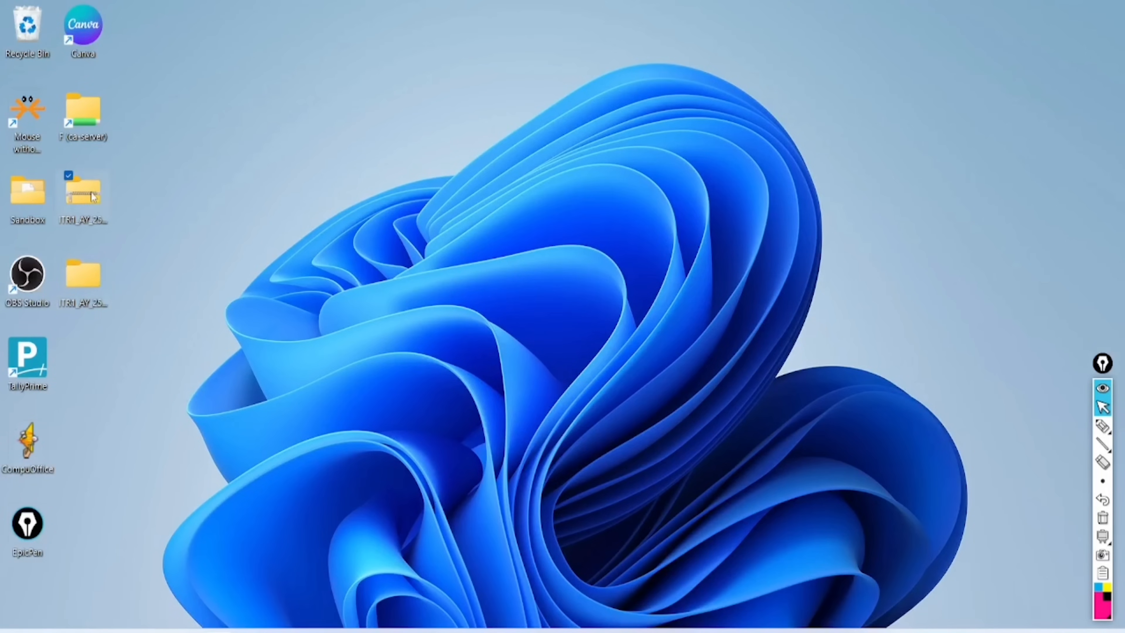
double_click(87, 291)
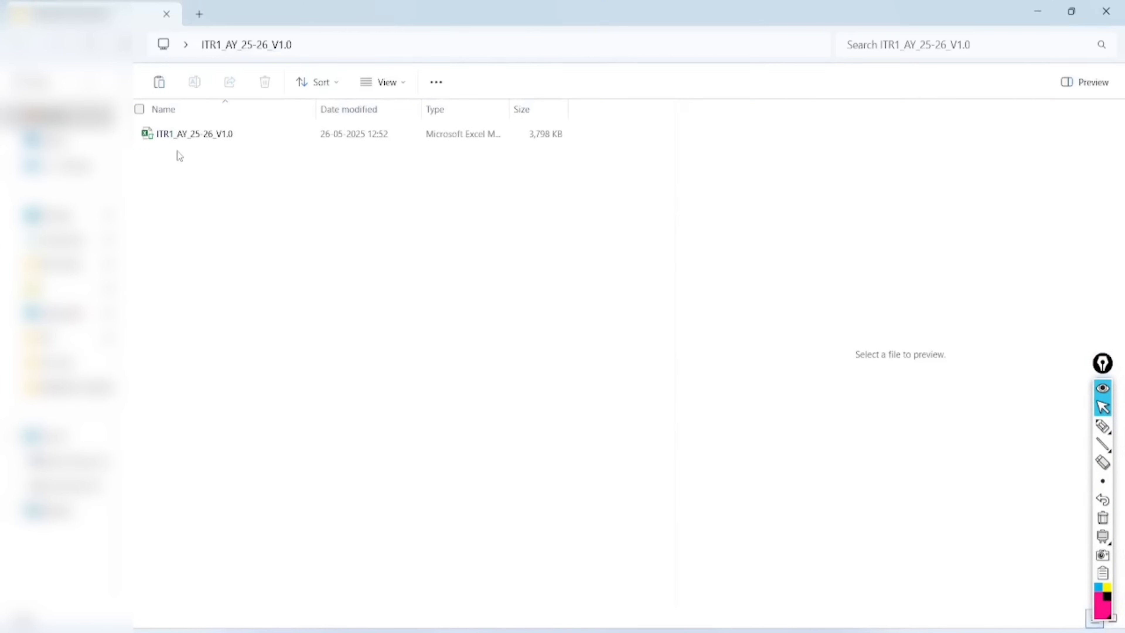
click(195, 135)
right_click(195, 136)
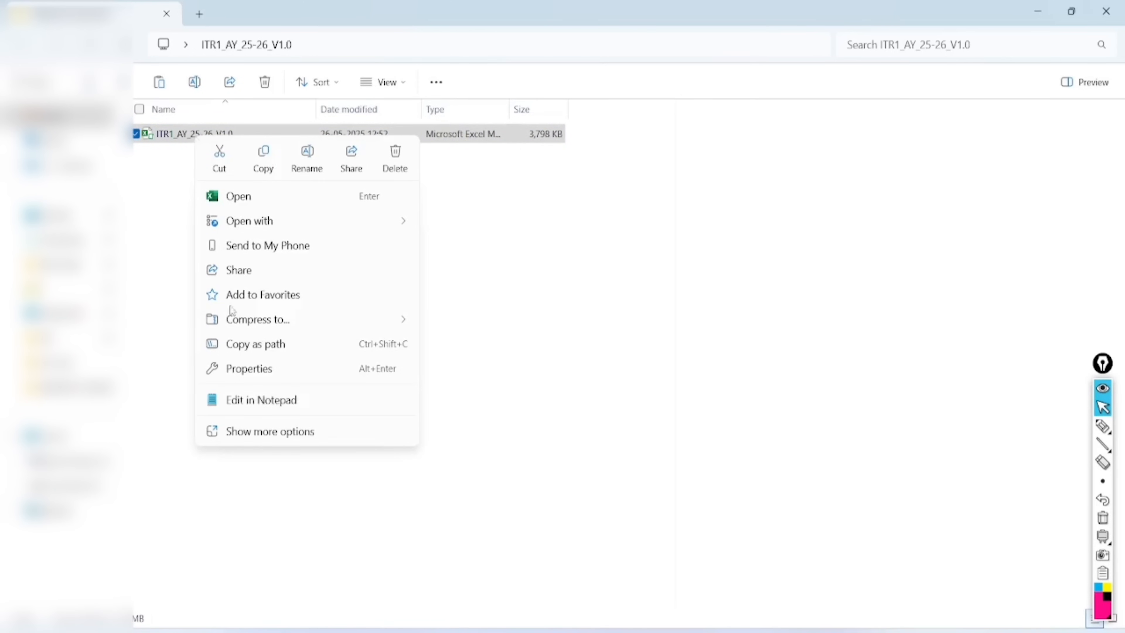
click(266, 434)
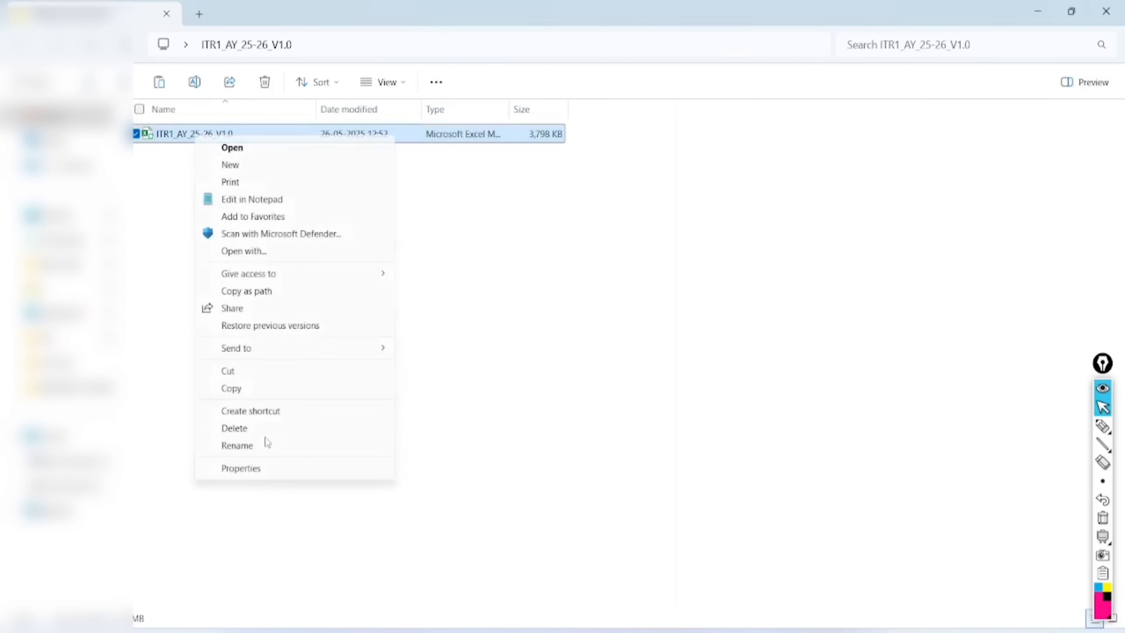
click(258, 468)
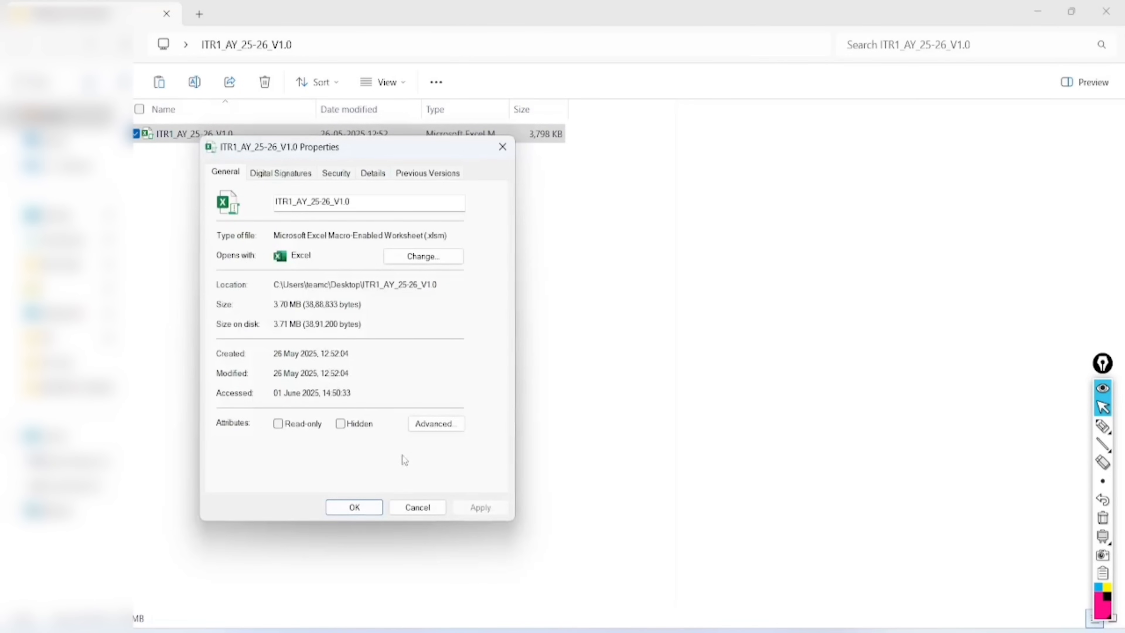
click(356, 514)
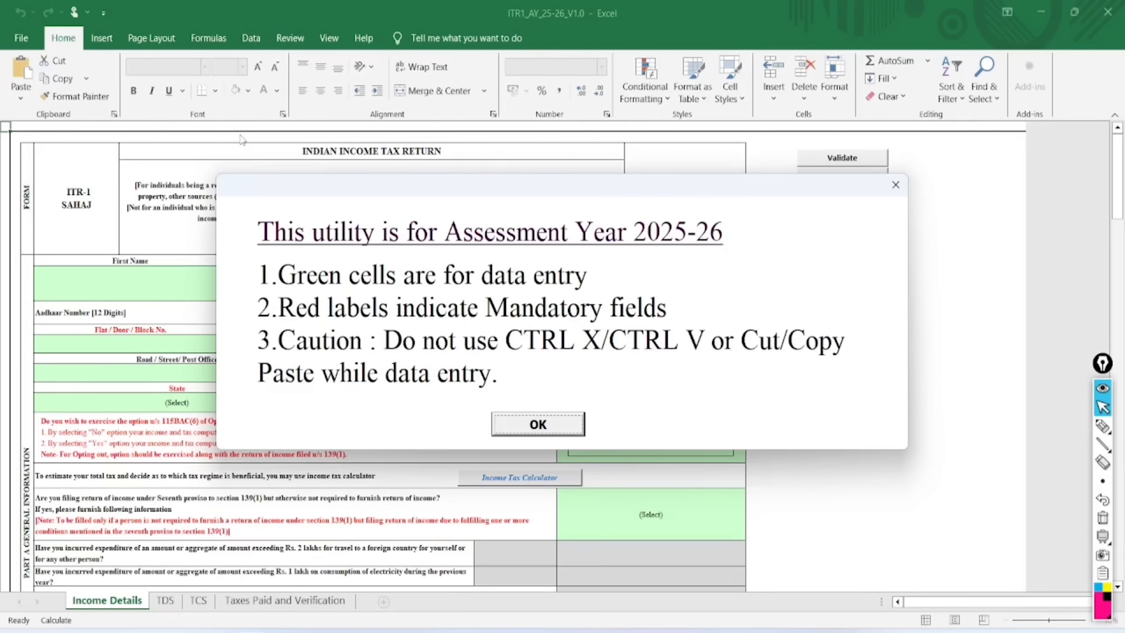
Annotate the AY 2025-26 notice's data-entry rules, clear the ink, and dismiss the notice with OK
click(1101, 426)
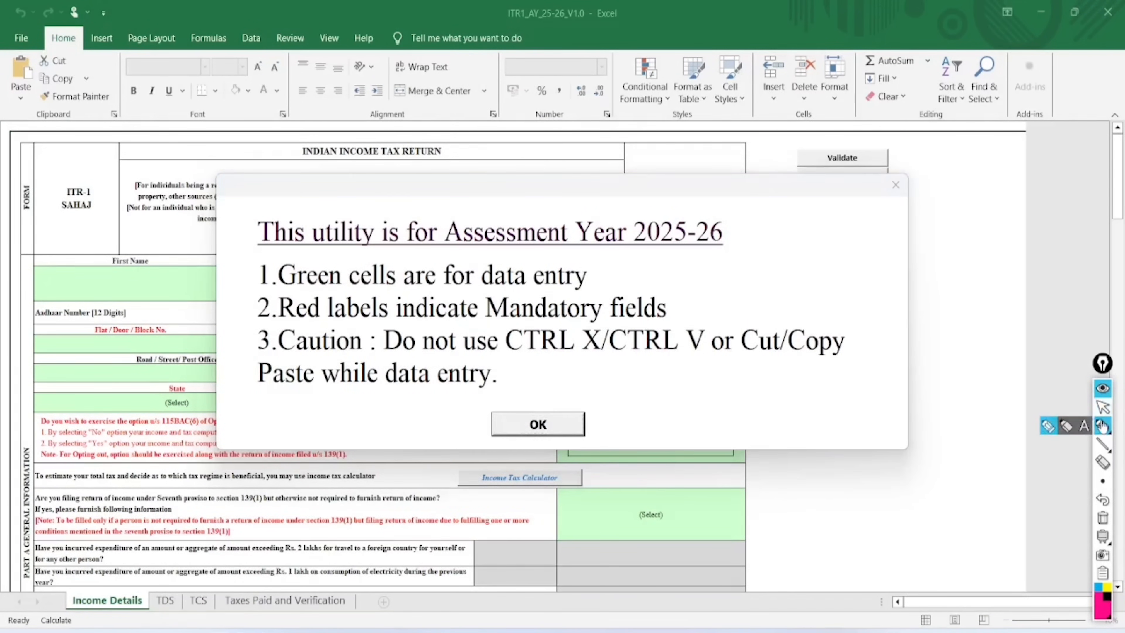
mouse_move(339, 194)
mouse_down()
mouse_move(251, 227)
mouse_move(289, 256)
mouse_move(602, 252)
mouse_move(728, 208)
mouse_move(281, 195)
mouse_up()
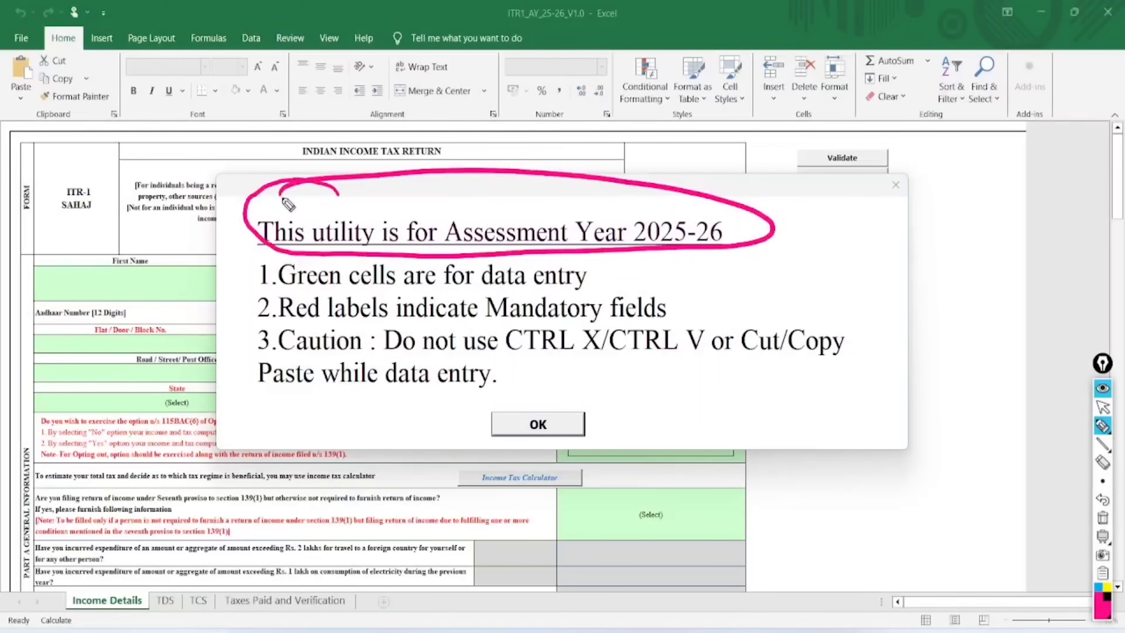
mouse_move(605, 259)
mouse_down()
mouse_move(655, 266)
mouse_move(735, 237)
mouse_up()
mouse_move(682, 290)
mouse_down()
mouse_move(693, 302)
mouse_move(812, 266)
mouse_up()
click(522, 364)
drag(520, 366, 690, 355)
drag(627, 377, 699, 362)
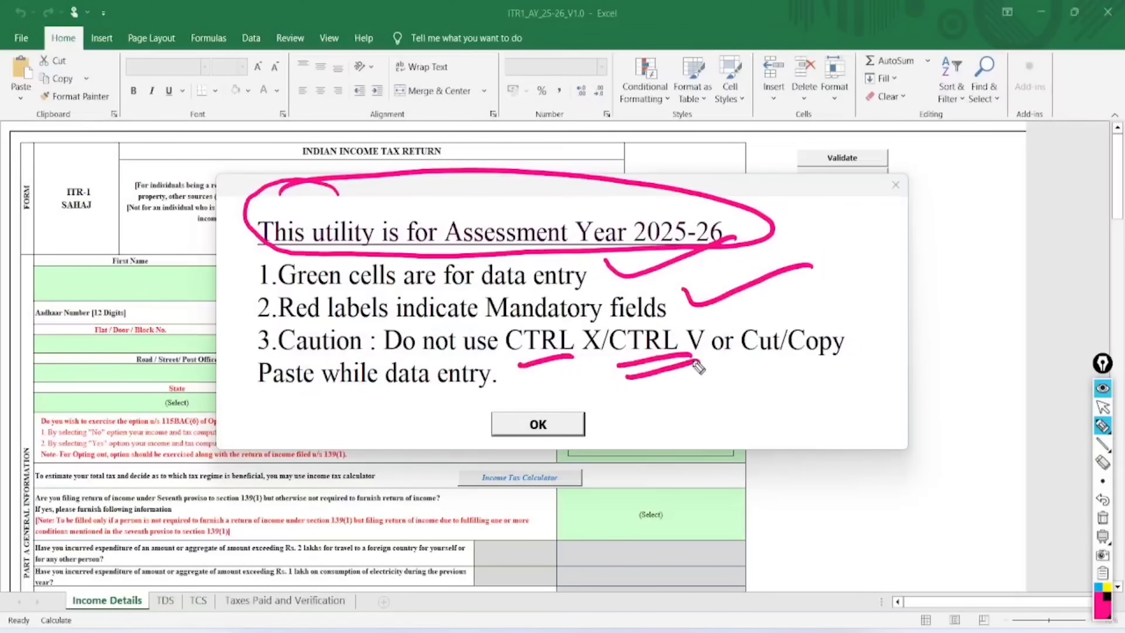
drag(407, 398, 388, 452)
drag(383, 401, 434, 437)
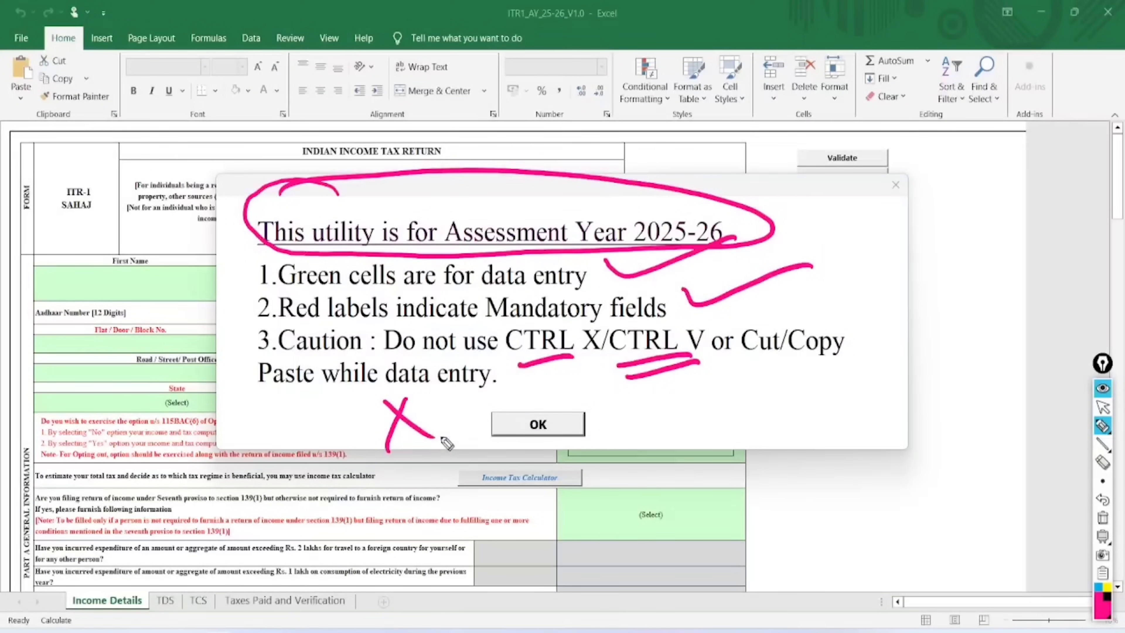
click(1102, 517)
click(1103, 407)
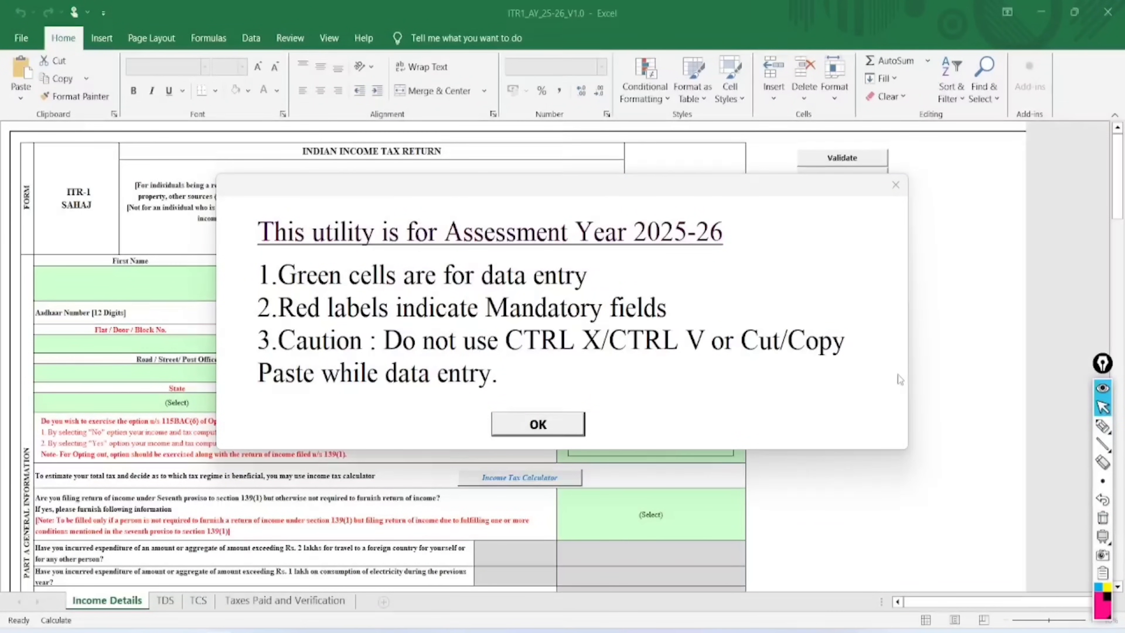
click(535, 426)
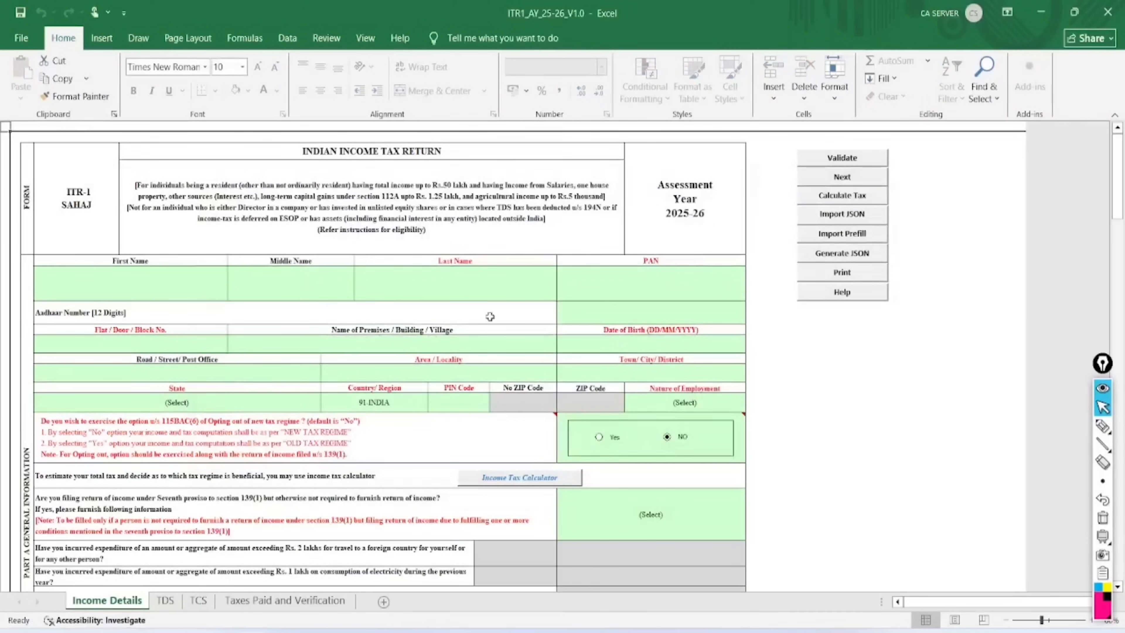
Select the First Name cell and zoom the Income Details sheet in with the status-bar slider
click(163, 293)
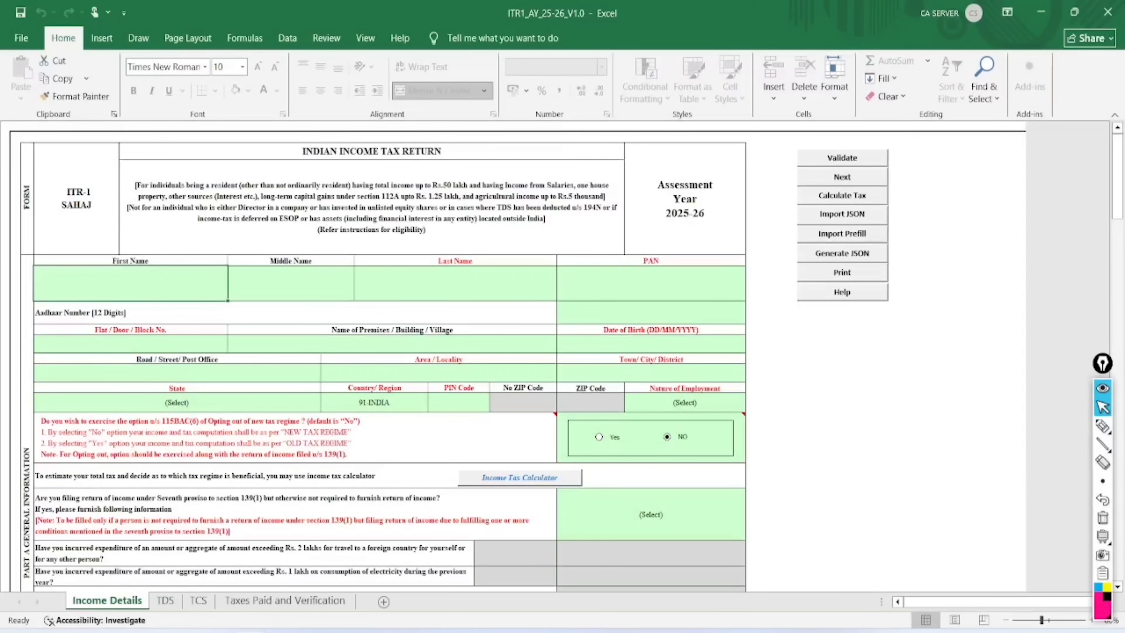
click(1048, 620)
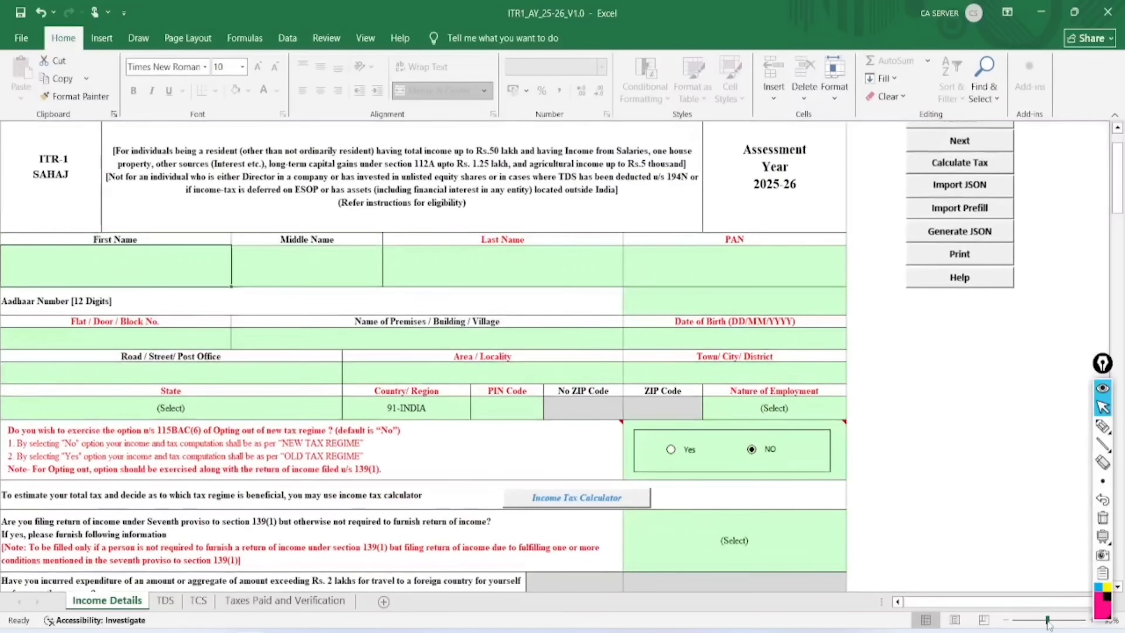
scroll(620, 316, up, 1)
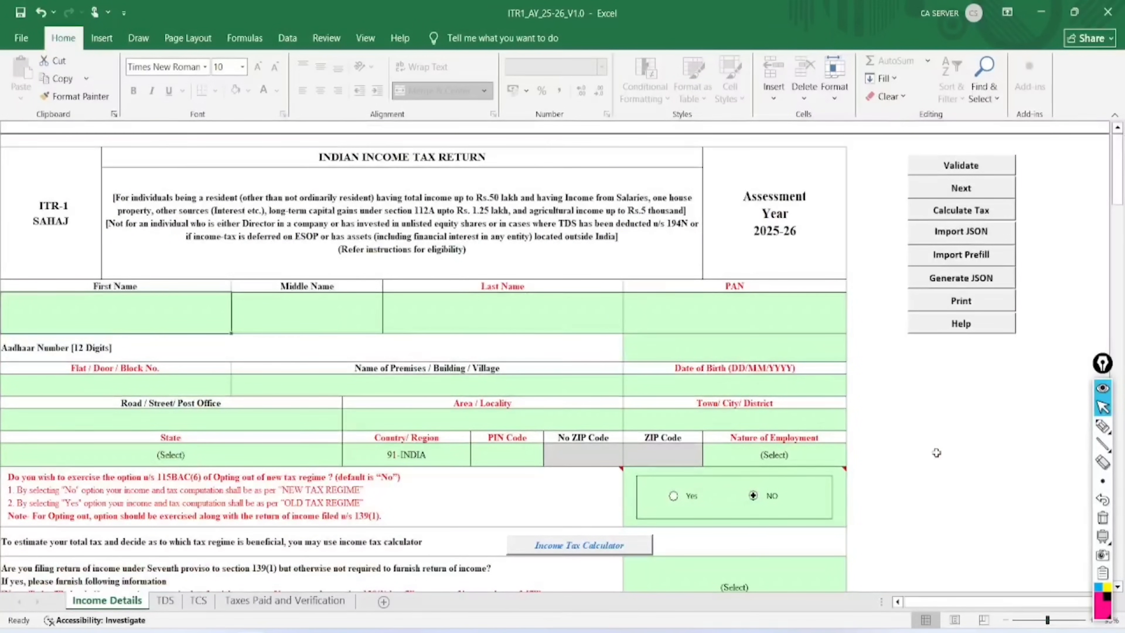
drag(946, 606, 931, 602)
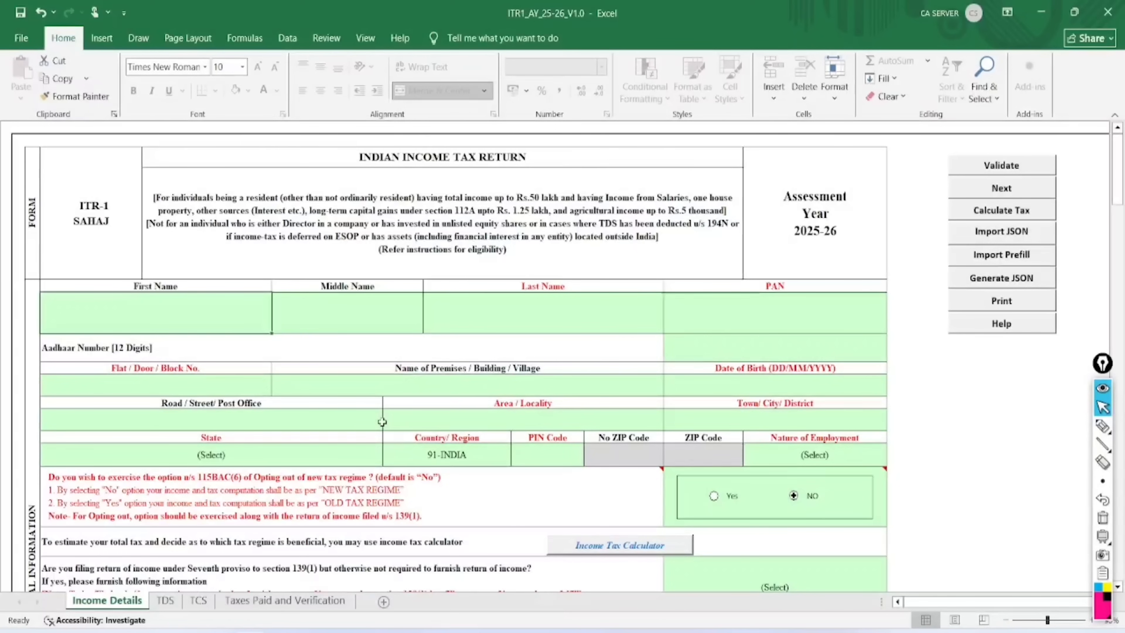
Return to the e-Filing portal, open its login page and proceed to the password step
mouse_move(123, 630)
click(122, 576)
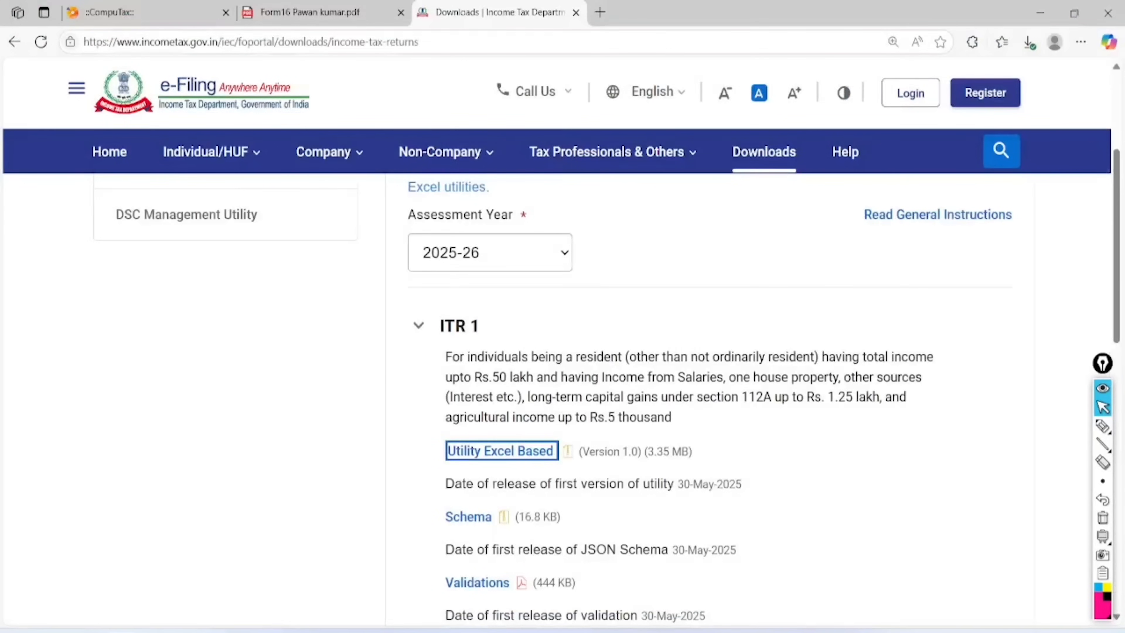
click(913, 99)
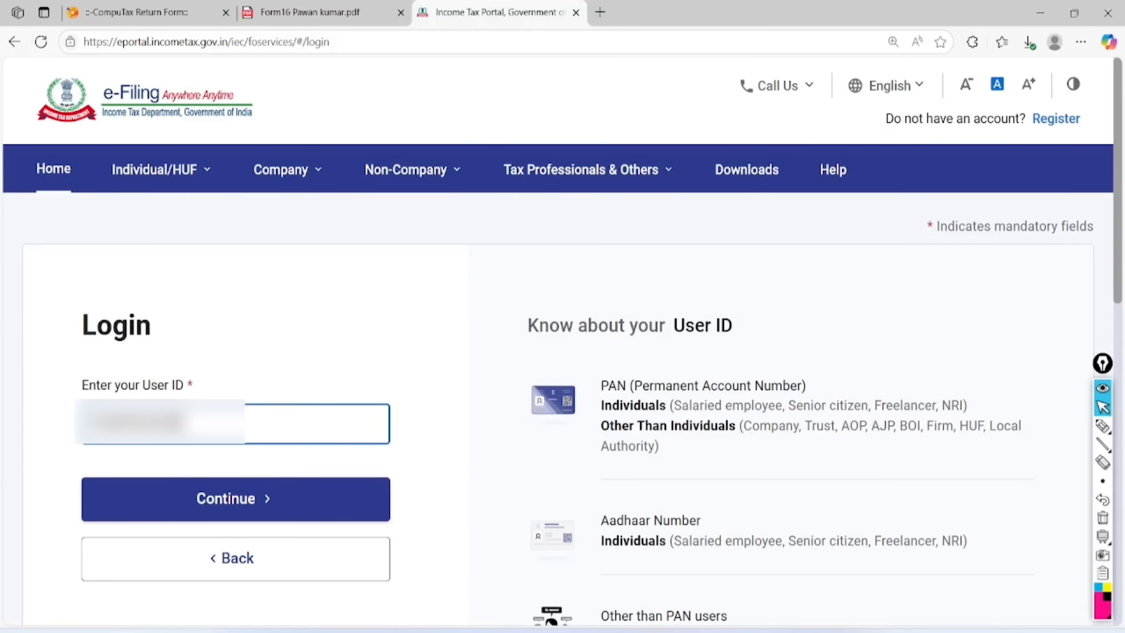
click(237, 500)
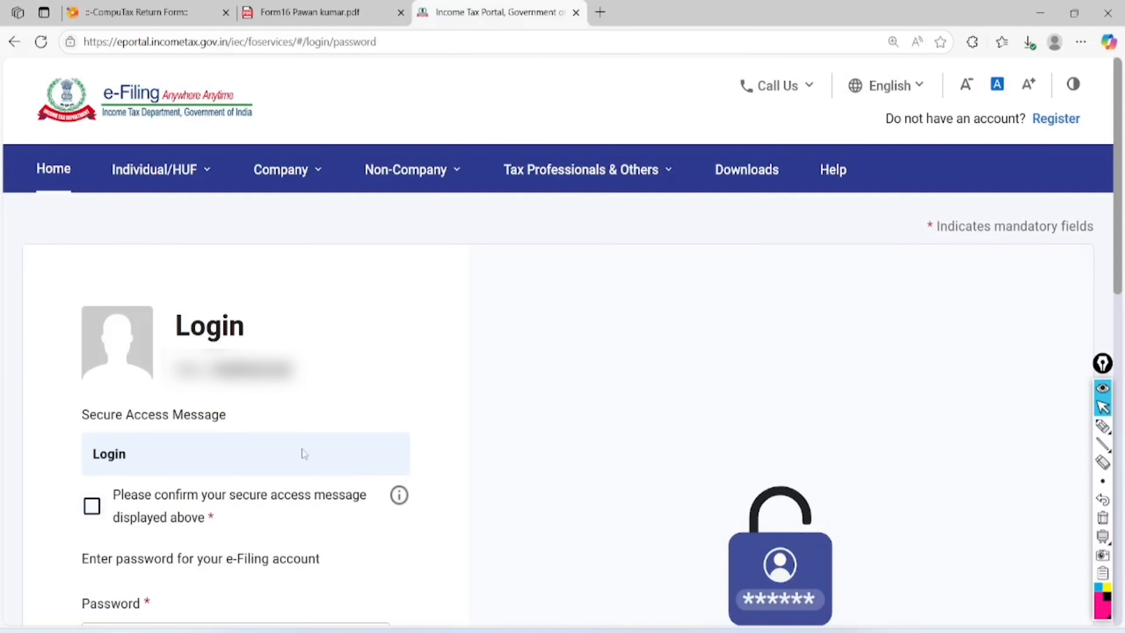
scroll(304, 453, down, 10)
scroll(303, 451, up, 4)
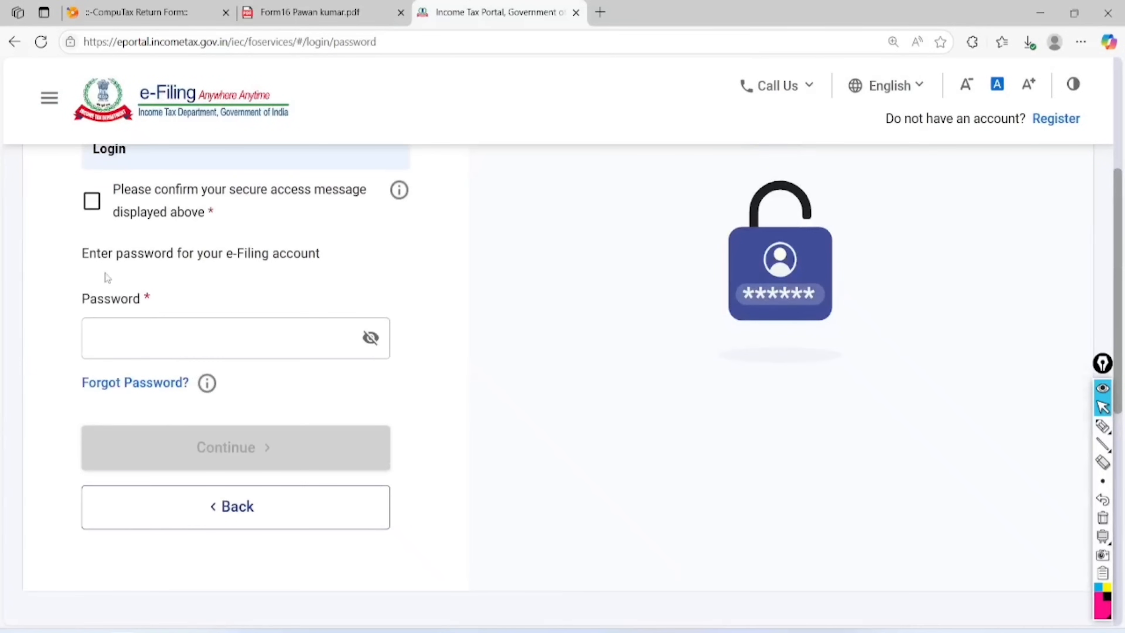
Confirm the secure access message, enter the account password and submit the login
click(92, 201)
click(152, 326)
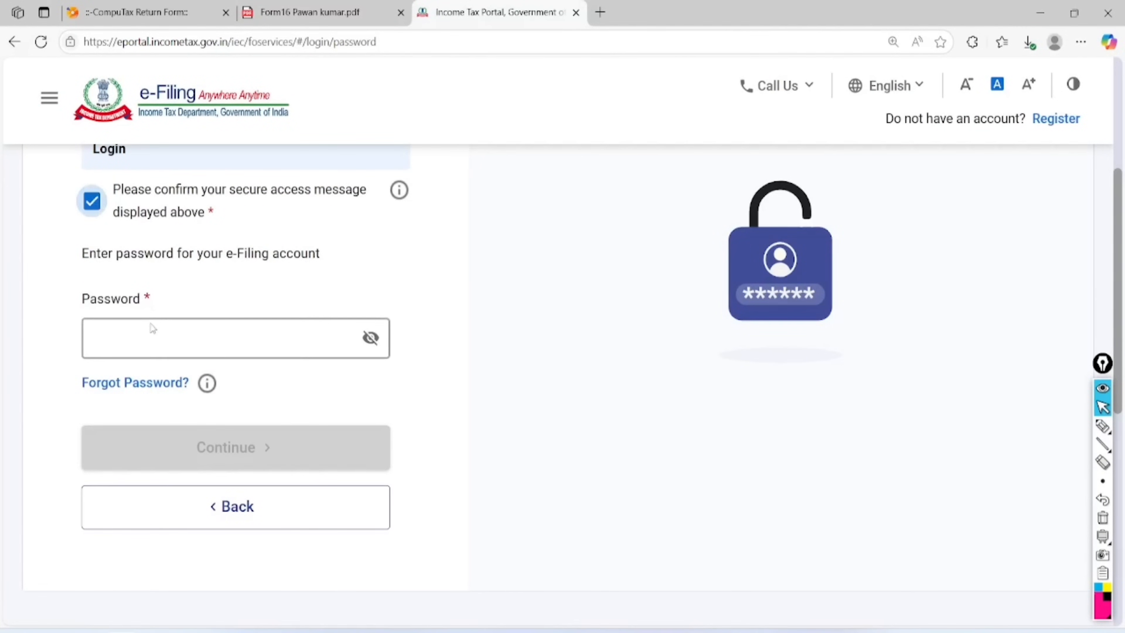
text(•)
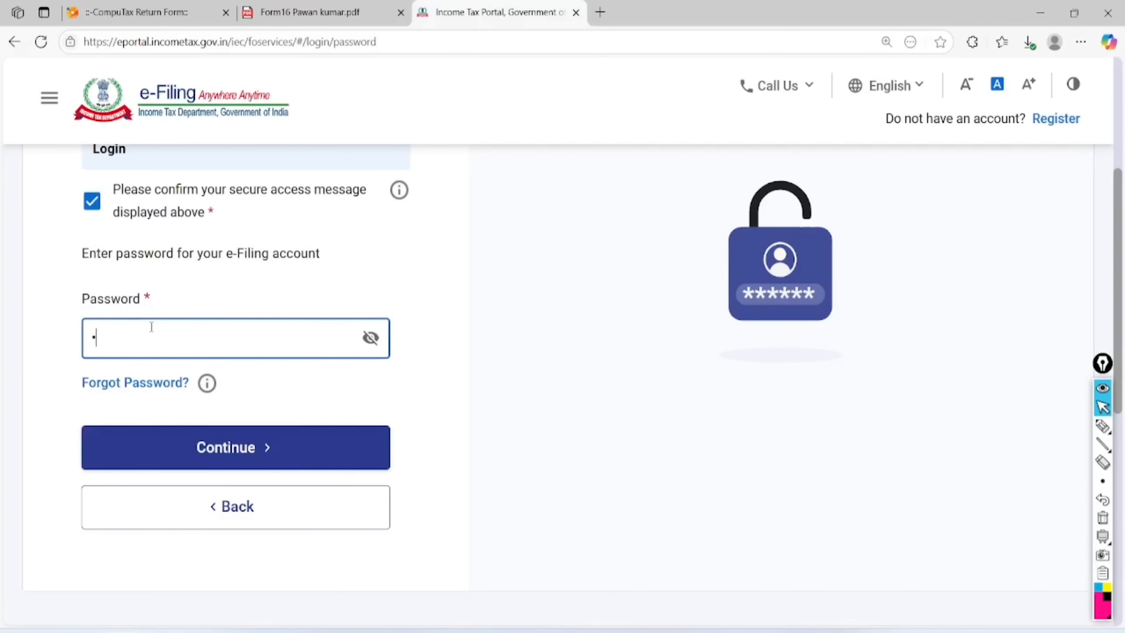
text(••••)
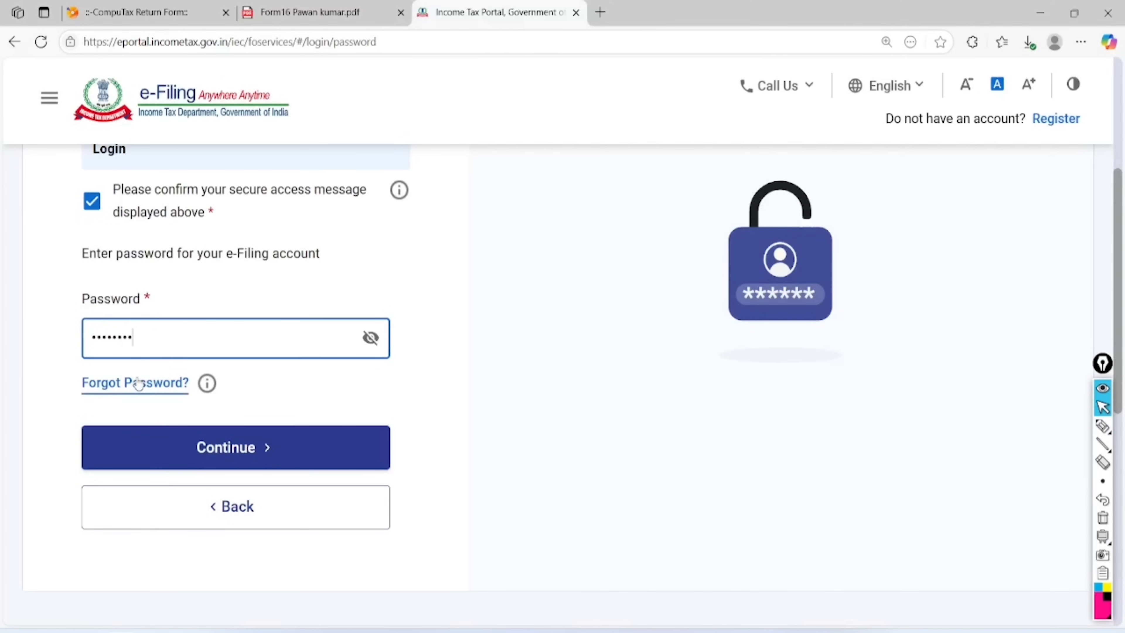
click(222, 447)
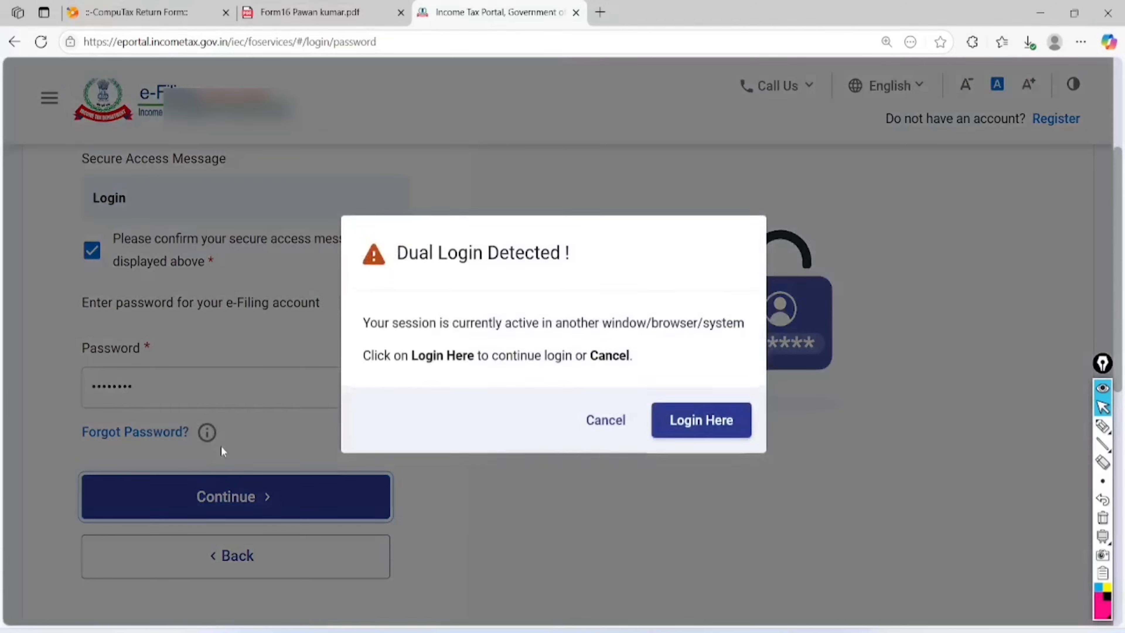
Continue signing in past the Dual Login Detected warning via Login Here
click(693, 439)
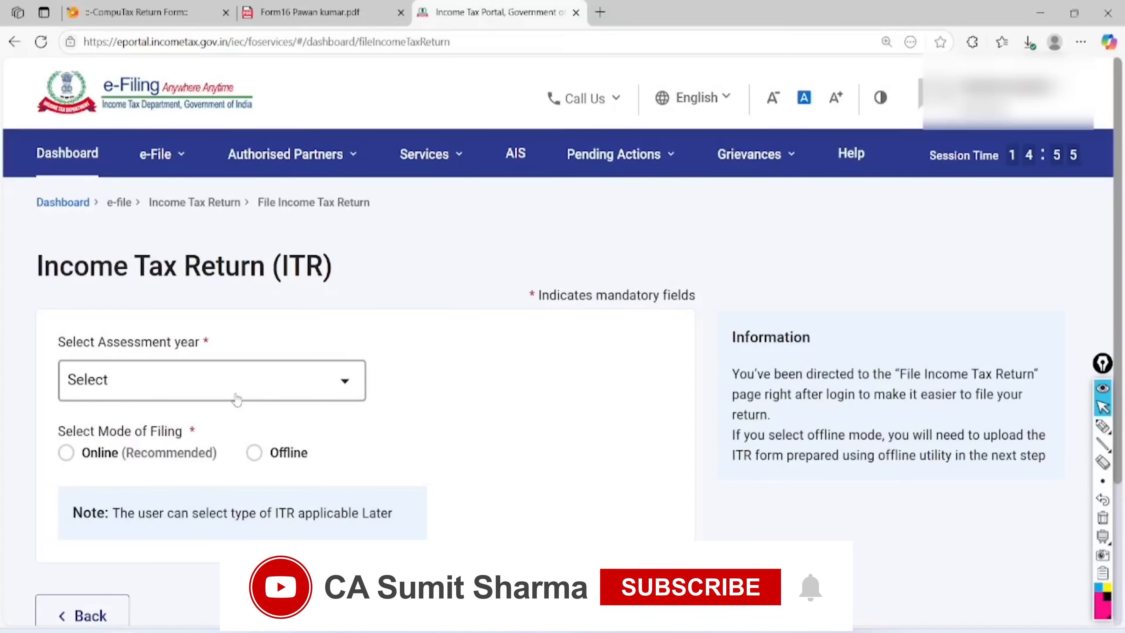
click(1102, 425)
mouse_move(555, 135)
mouse_down()
mouse_move(531, 182)
mouse_move(513, 116)
mouse_up()
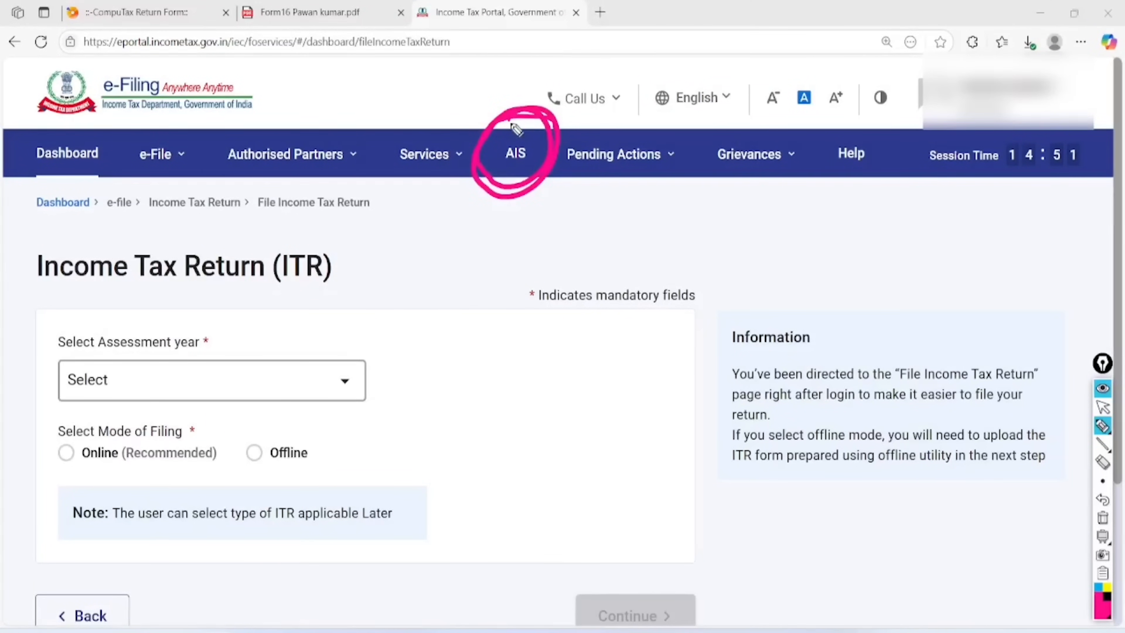
click(1102, 518)
click(1102, 389)
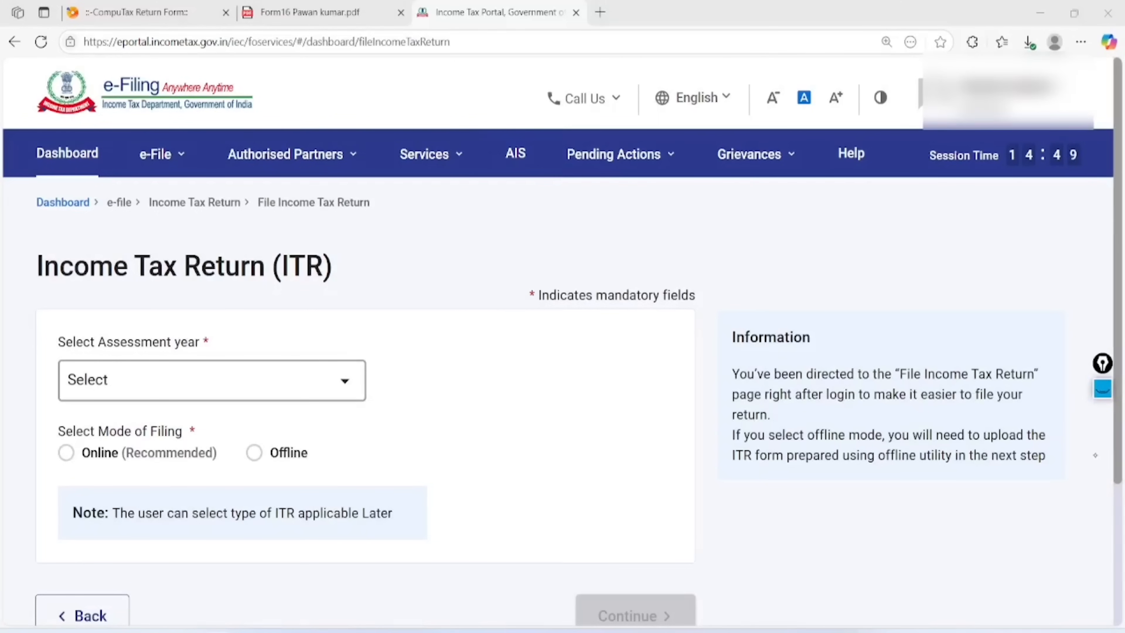
Open the Annual Information Statement and proceed to the Compliance Portal
click(1102, 389)
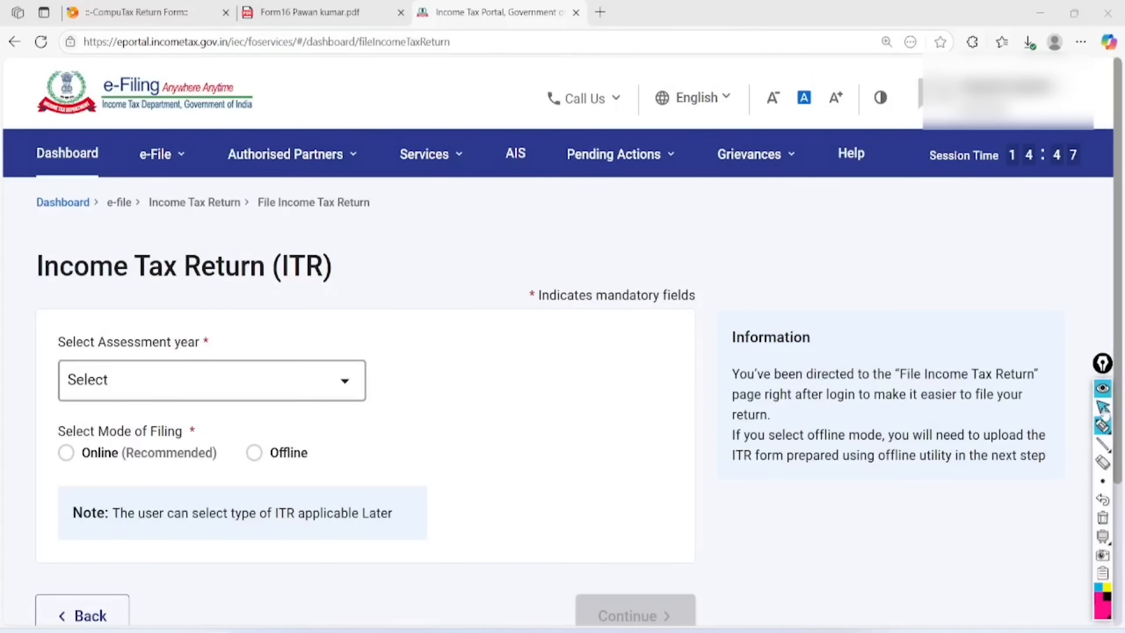
click(1102, 406)
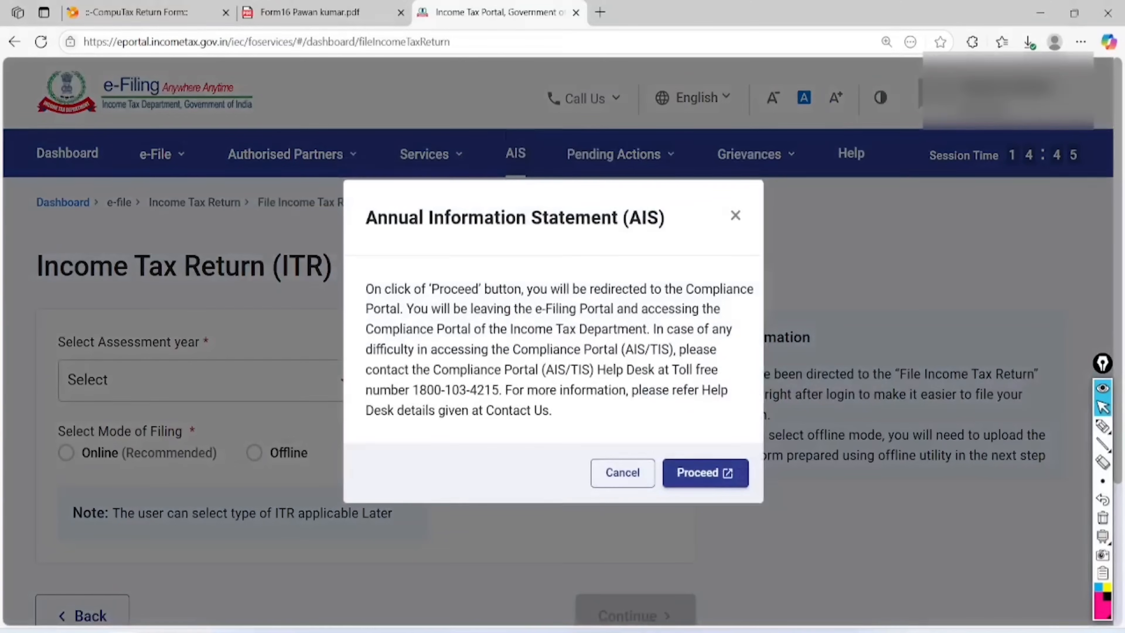
click(698, 472)
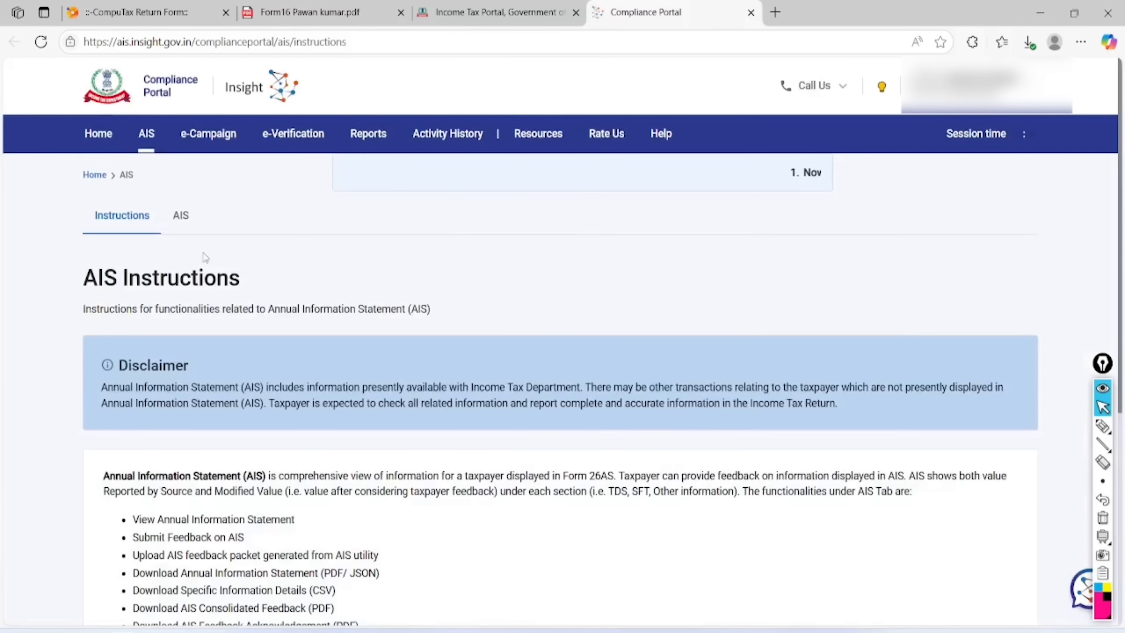
Open the F.Y. 2024-25 Taxpayer Information Summary in the AIS view
click(182, 222)
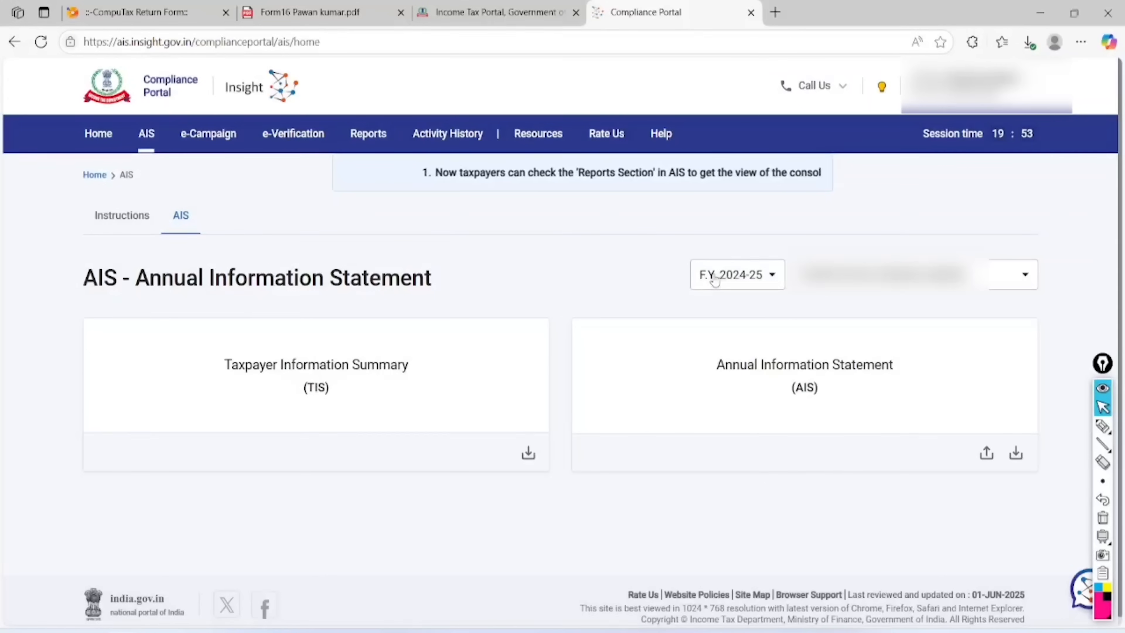
click(373, 366)
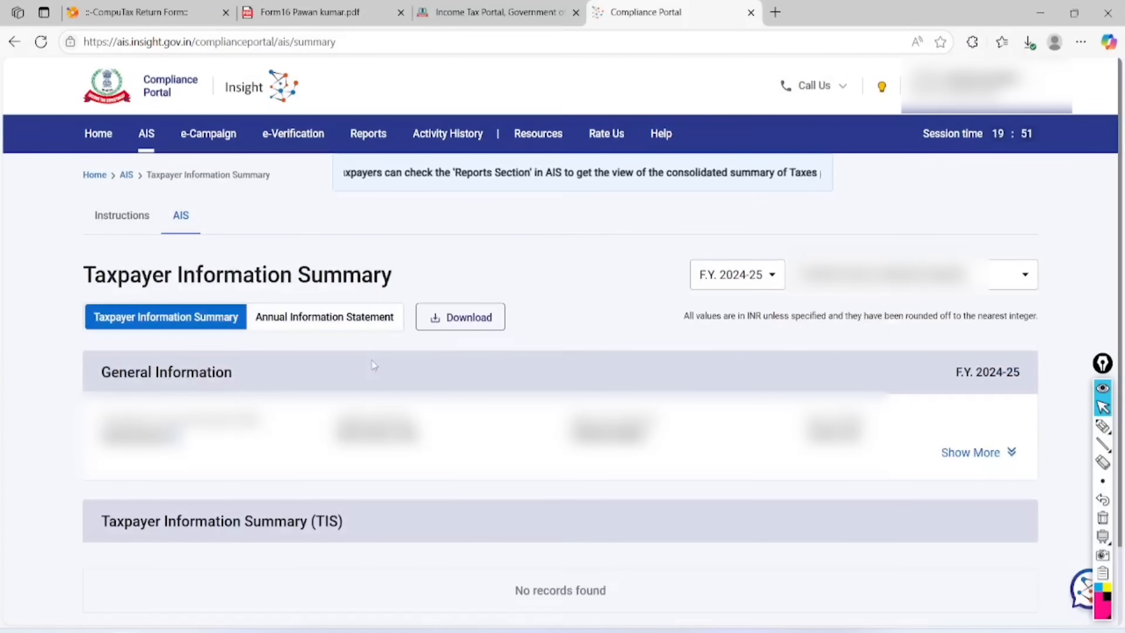
scroll(372, 360, down, 4)
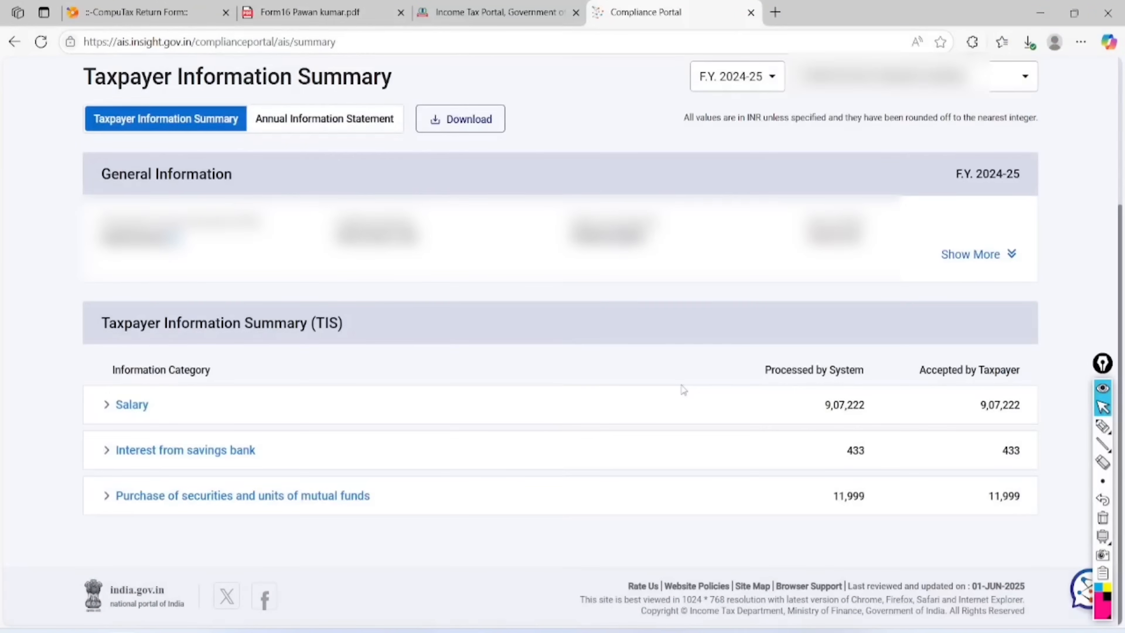
Mark up salary 9,07,222, interest 433 and mutual fund purchase 11,999 with a SALE note
click(1102, 426)
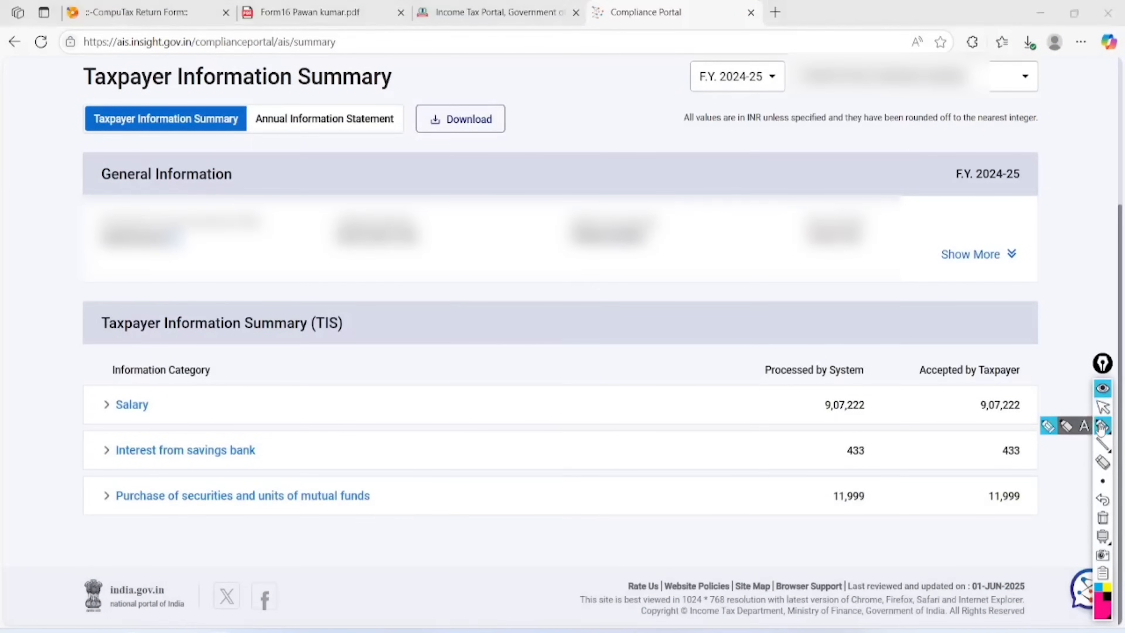
mouse_move(881, 391)
mouse_down()
mouse_move(823, 384)
mouse_move(841, 432)
mouse_move(884, 383)
mouse_move(863, 386)
mouse_up()
mouse_move(882, 439)
mouse_down()
mouse_move(843, 462)
mouse_move(838, 425)
mouse_up()
mouse_move(878, 484)
mouse_down()
mouse_move(833, 520)
mouse_move(835, 472)
mouse_up()
mouse_move(144, 471)
mouse_down()
mouse_move(105, 488)
mouse_move(158, 472)
mouse_move(142, 470)
mouse_up()
mouse_move(344, 524)
mouse_down()
mouse_move(335, 566)
mouse_move(396, 554)
mouse_move(384, 552)
mouse_up()
drag(402, 499, 430, 537)
mouse_move(445, 478)
mouse_down()
mouse_move(449, 518)
mouse_move(463, 488)
mouse_up()
mouse_move(367, 573)
mouse_down()
mouse_move(455, 527)
mouse_move(447, 540)
mouse_up()
drag(486, 499, 504, 488)
drag(483, 511, 514, 491)
drag(524, 382, 549, 467)
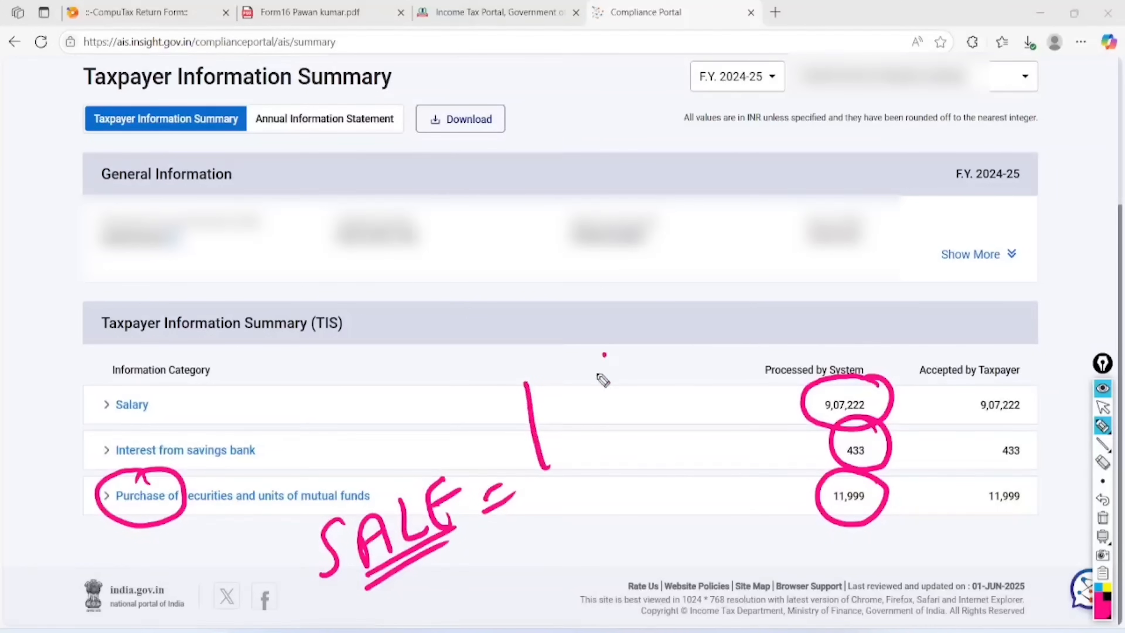
drag(605, 355, 587, 429)
drag(573, 374, 653, 416)
mouse_move(540, 515)
mouse_down()
mouse_move(549, 496)
mouse_move(614, 514)
mouse_up()
mouse_move(608, 452)
mouse_down()
mouse_move(673, 447)
mouse_move(692, 420)
mouse_up()
mouse_move(682, 348)
mouse_down()
mouse_move(625, 281)
mouse_move(708, 425)
mouse_move(616, 301)
mouse_up()
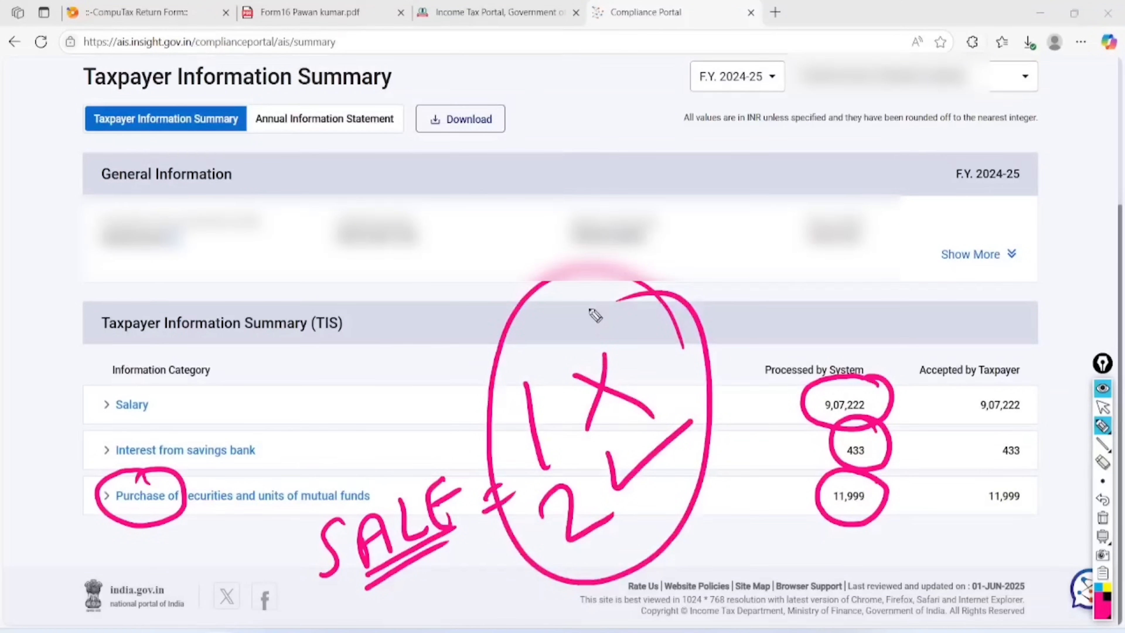
Clear the annotations and return to the e-Filing File Income Tax Return page
mouse_move(1102, 445)
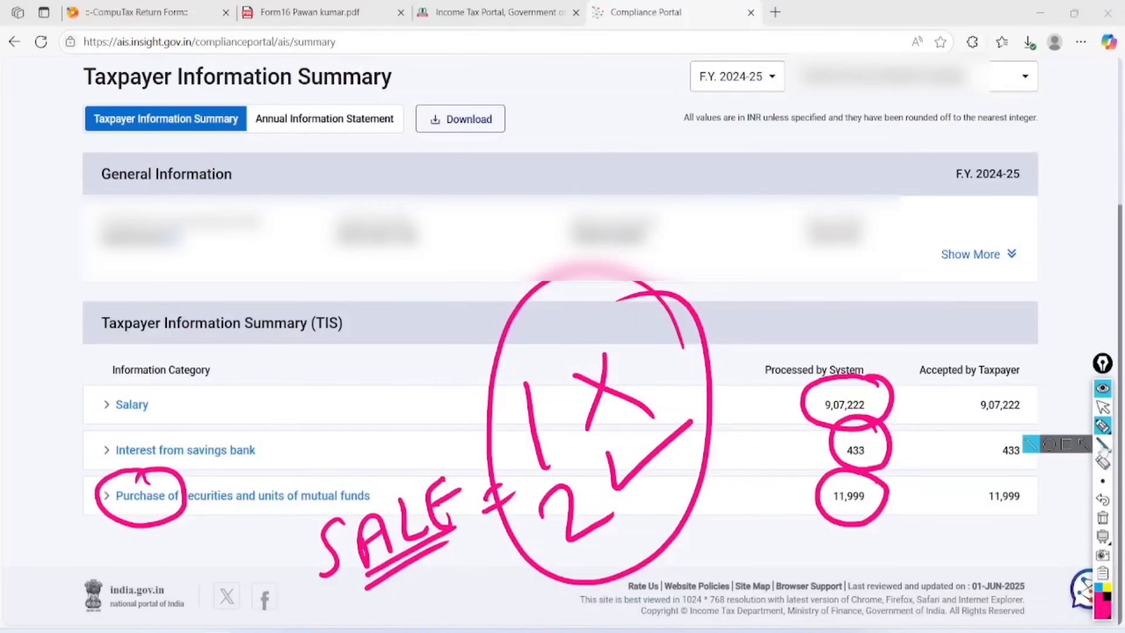
click(1102, 520)
click(1103, 409)
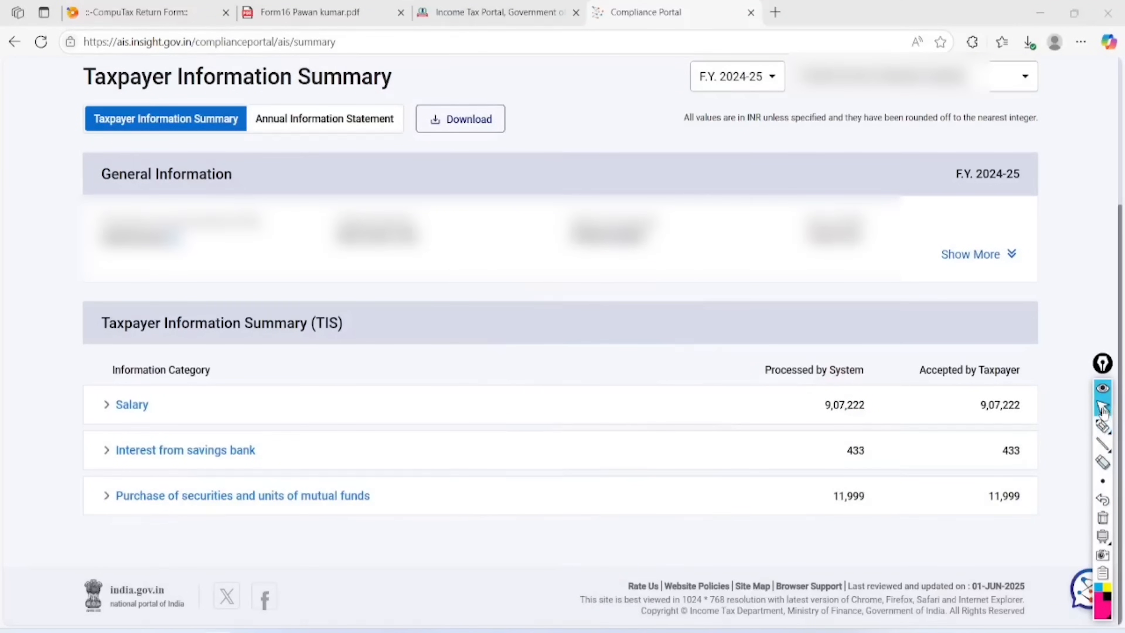
click(490, 14)
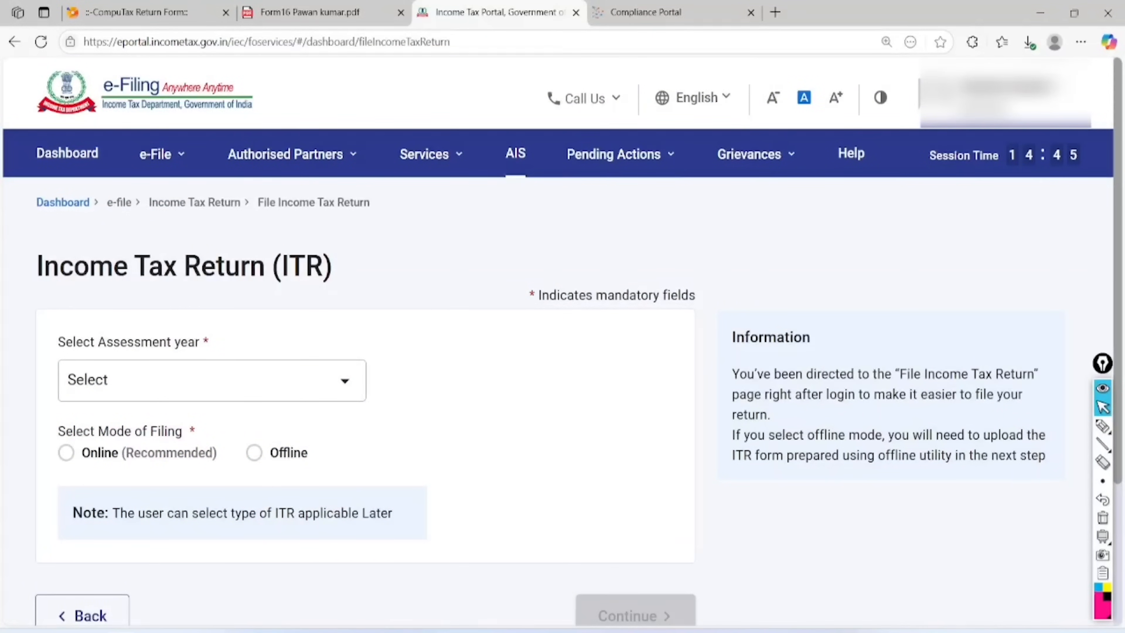
Go to Form 26AS on TRACES, accepting the redirect and terms
mouse_move(162, 154)
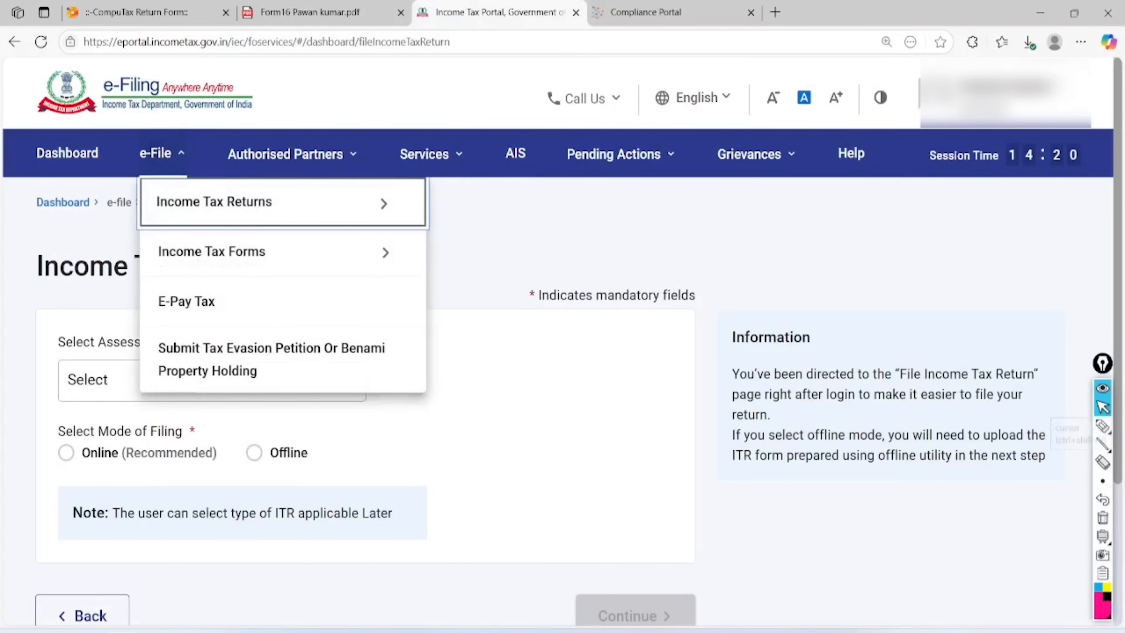
click(284, 202)
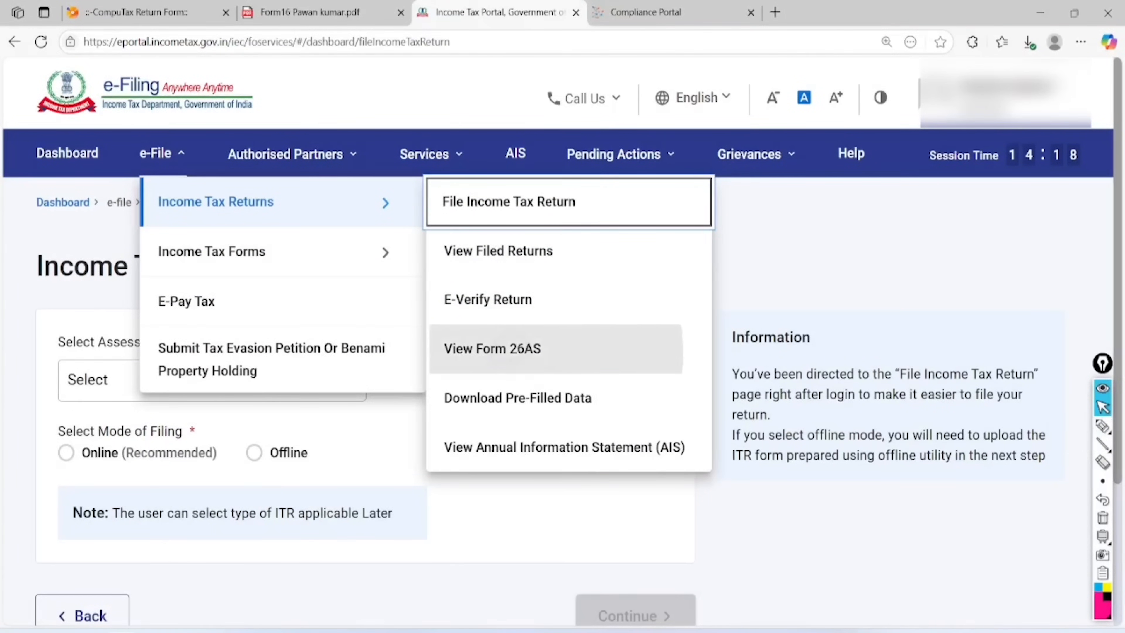
click(492, 348)
click(761, 515)
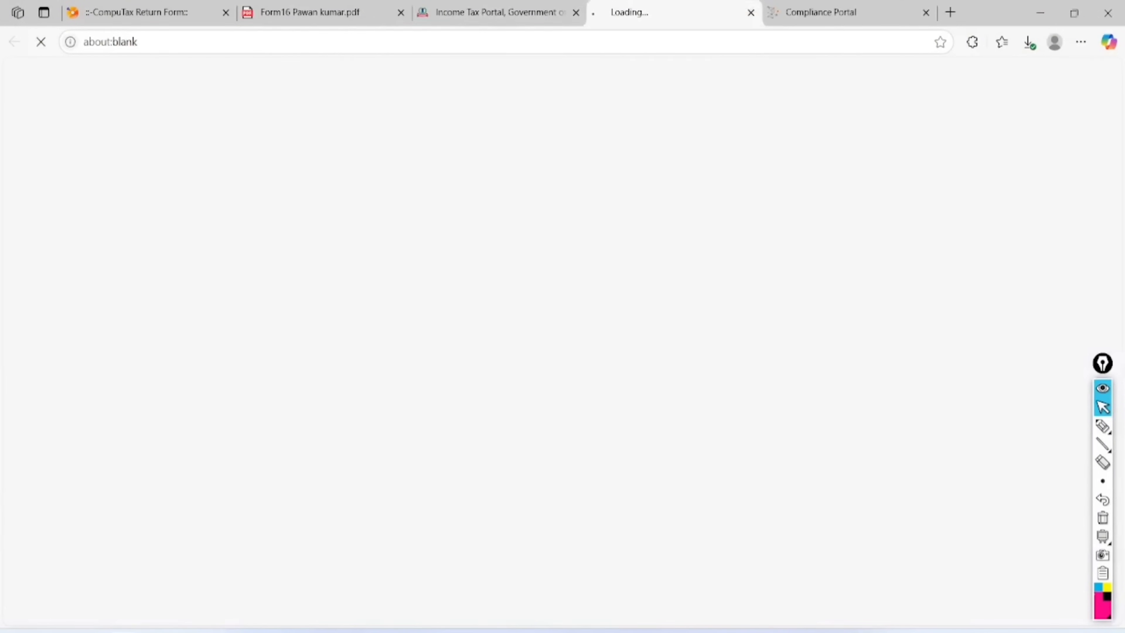
click(251, 350)
click(681, 351)
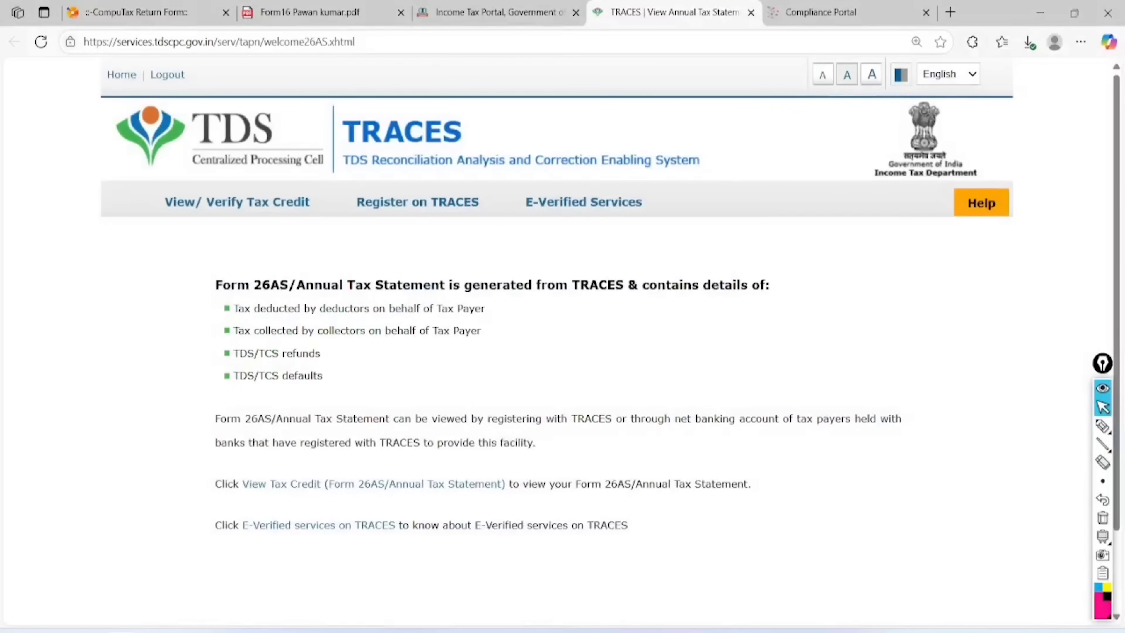
click(373, 483)
View the assessment year 2025-26 Form 26AS in HTML format
click(626, 299)
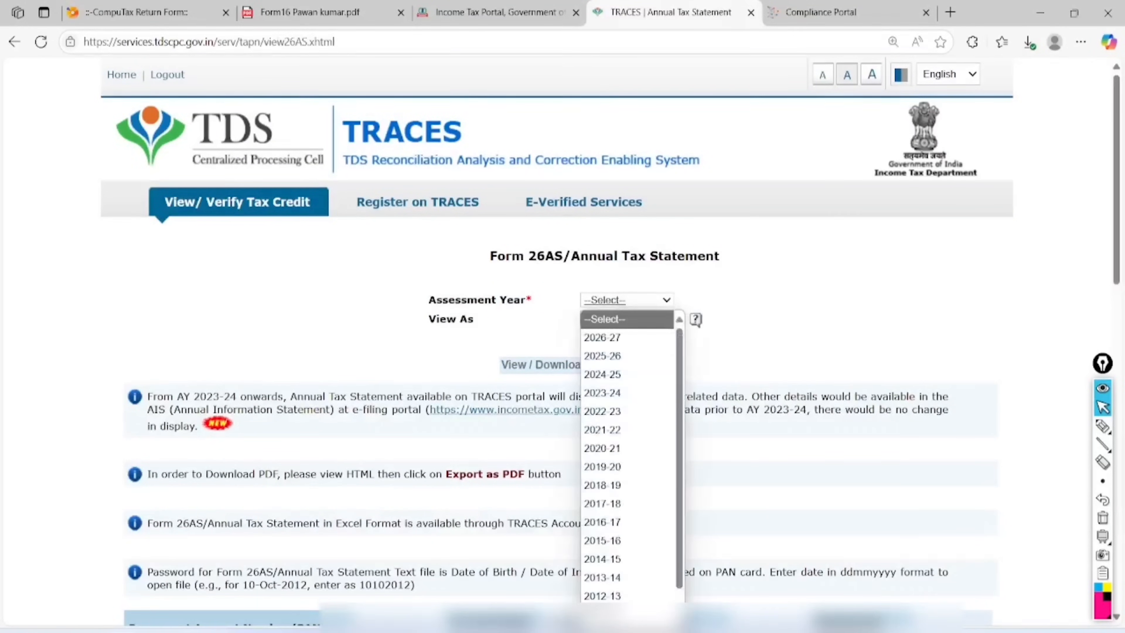
click(602, 356)
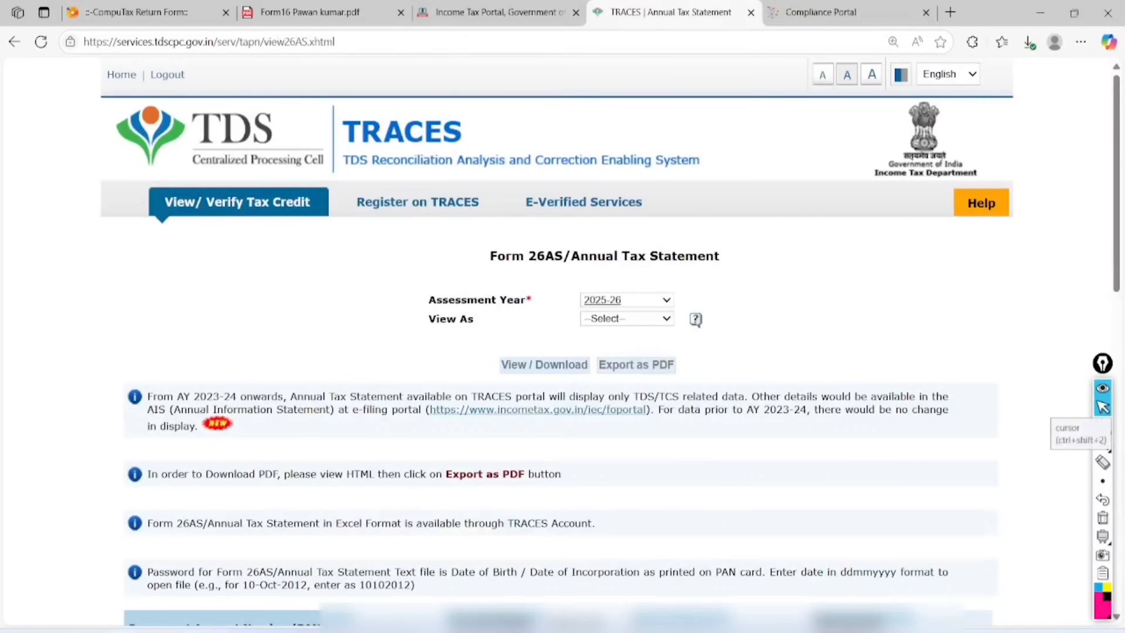
click(626, 318)
click(598, 355)
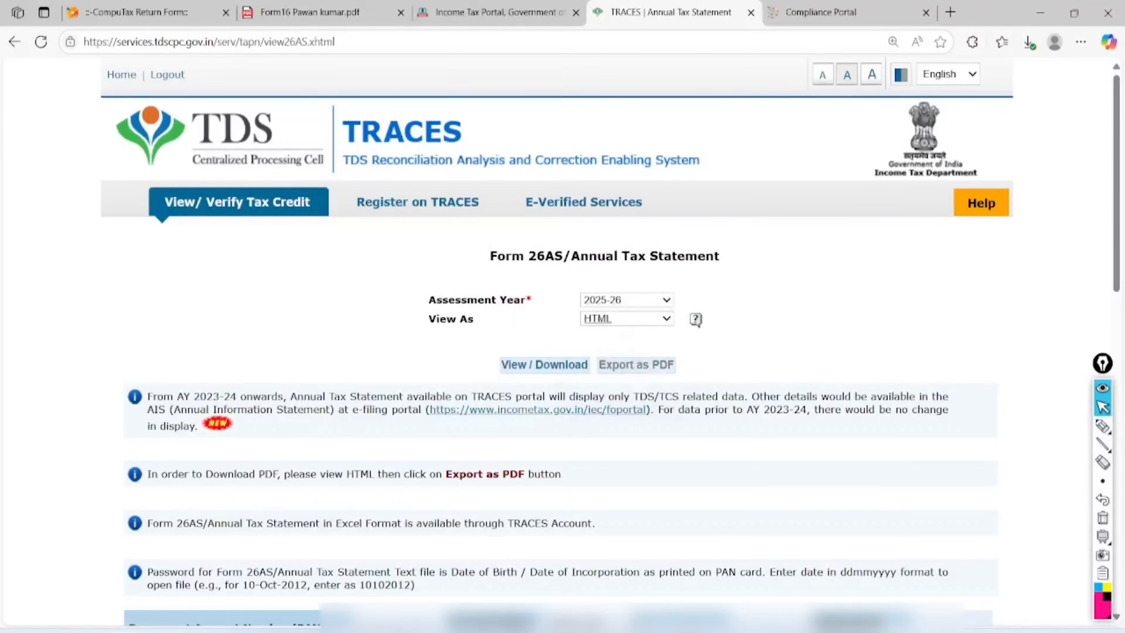
click(545, 364)
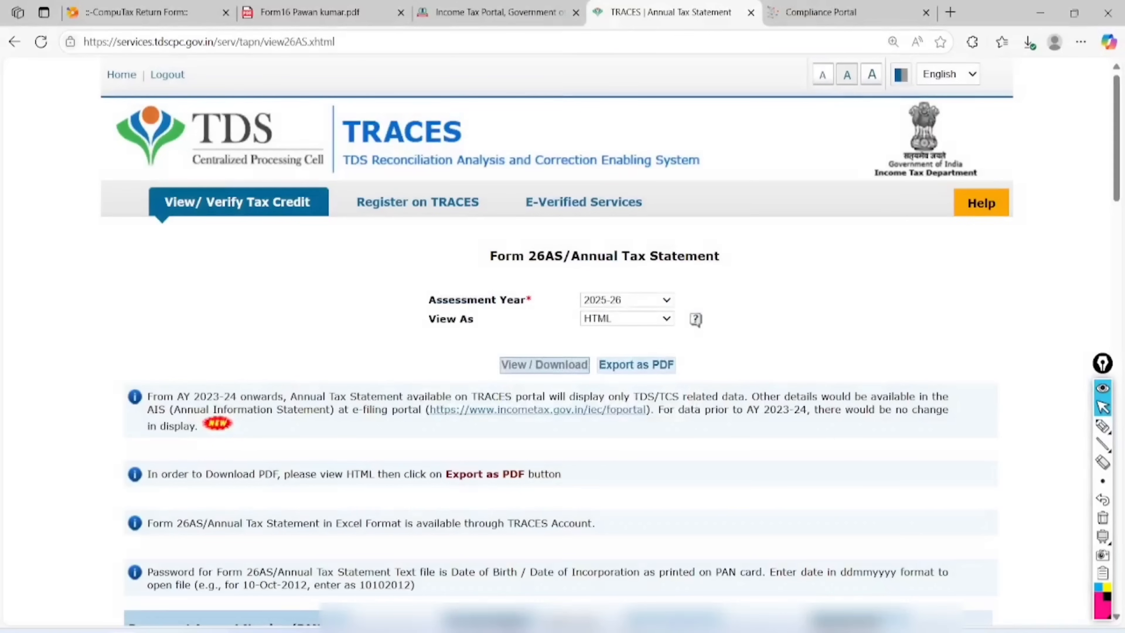
scroll(1102, 409, down, 10)
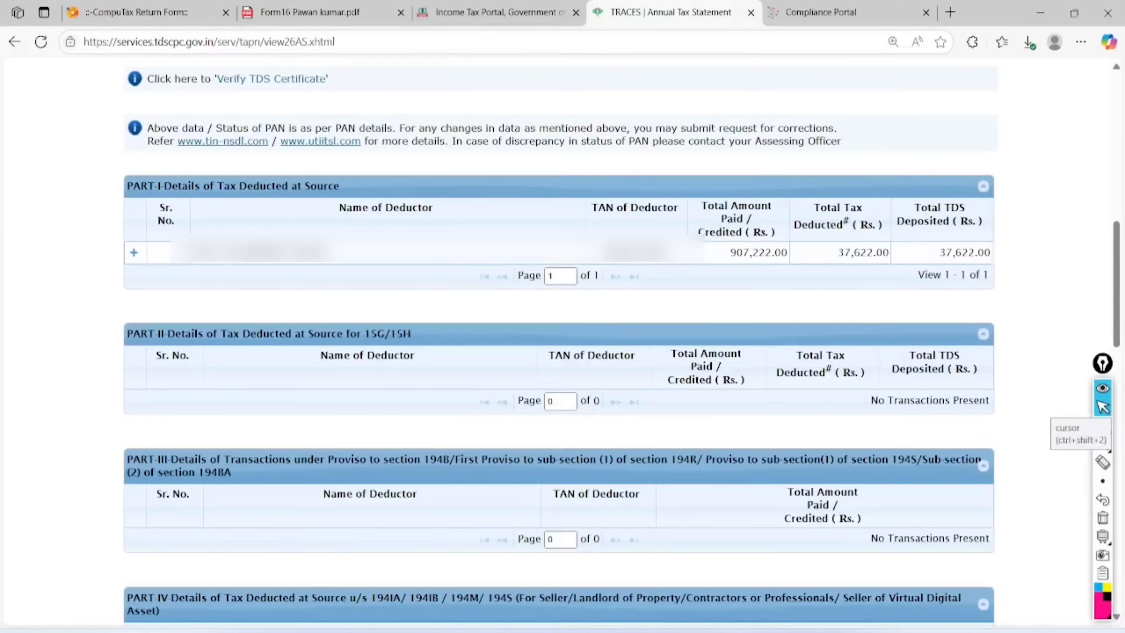
Highlight the PART-I totals 907,222.00 paid and 37,622.00 deducted, then clear the ink
click(1103, 426)
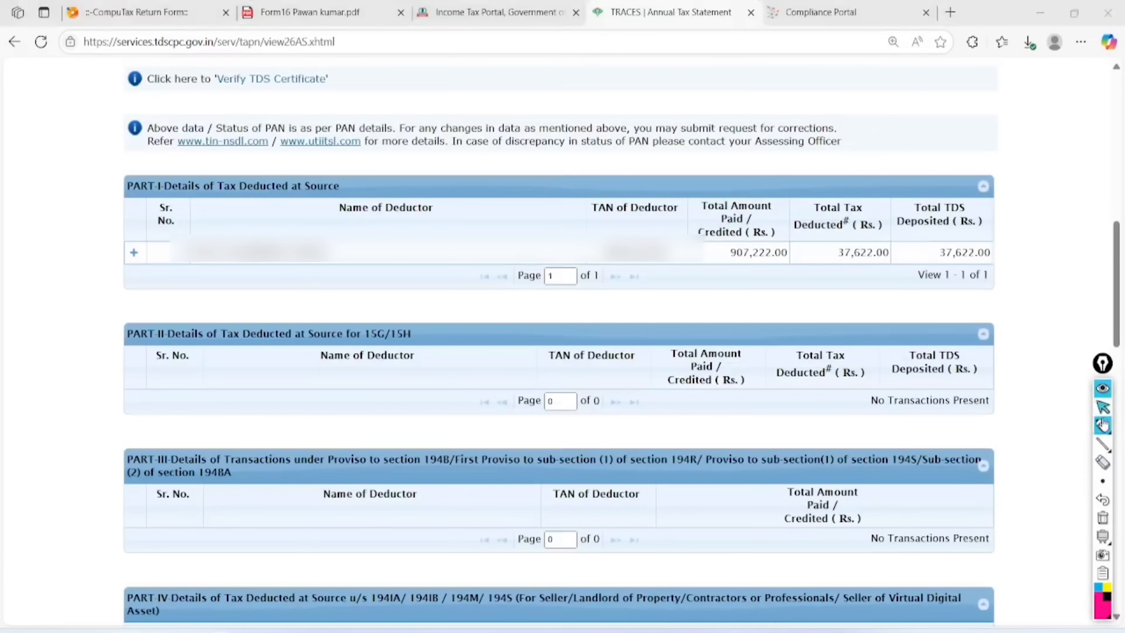
drag(350, 150, 221, 118)
drag(349, 193, 307, 124)
mouse_move(328, 225)
mouse_down()
mouse_move(178, 220)
mouse_move(295, 313)
mouse_move(271, 228)
mouse_up()
mouse_move(664, 219)
mouse_down()
mouse_move(651, 305)
mouse_move(633, 233)
mouse_up()
mouse_move(797, 208)
mouse_down()
mouse_move(748, 306)
mouse_move(748, 230)
mouse_up()
mouse_move(899, 210)
mouse_down()
mouse_move(819, 266)
mouse_move(857, 199)
mouse_up()
drag(432, 302, 372, 277)
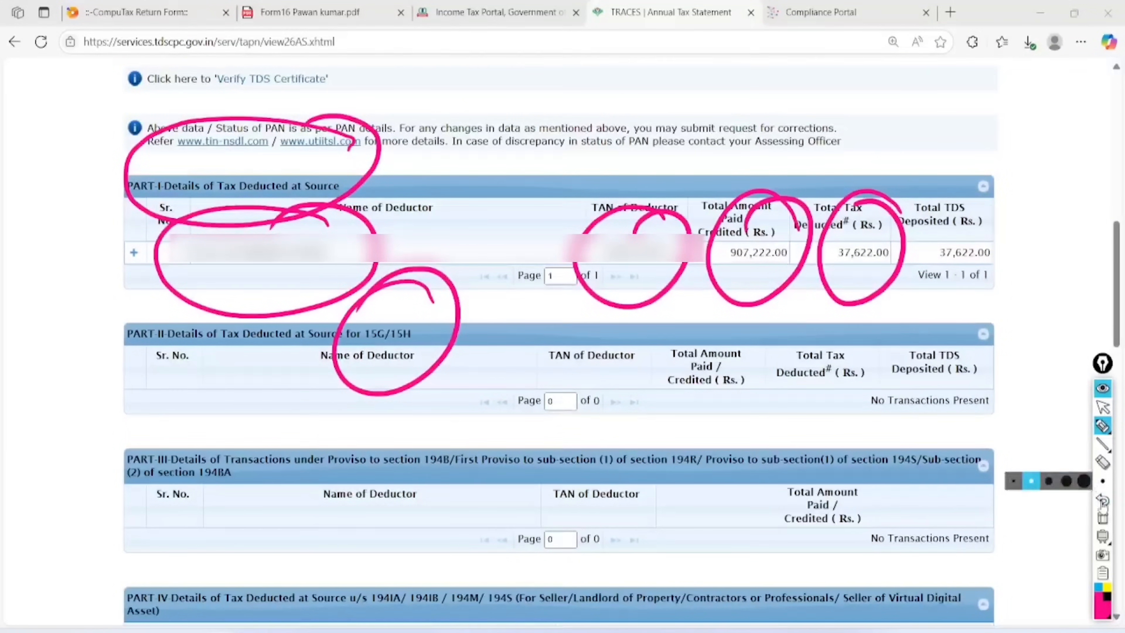
click(1103, 517)
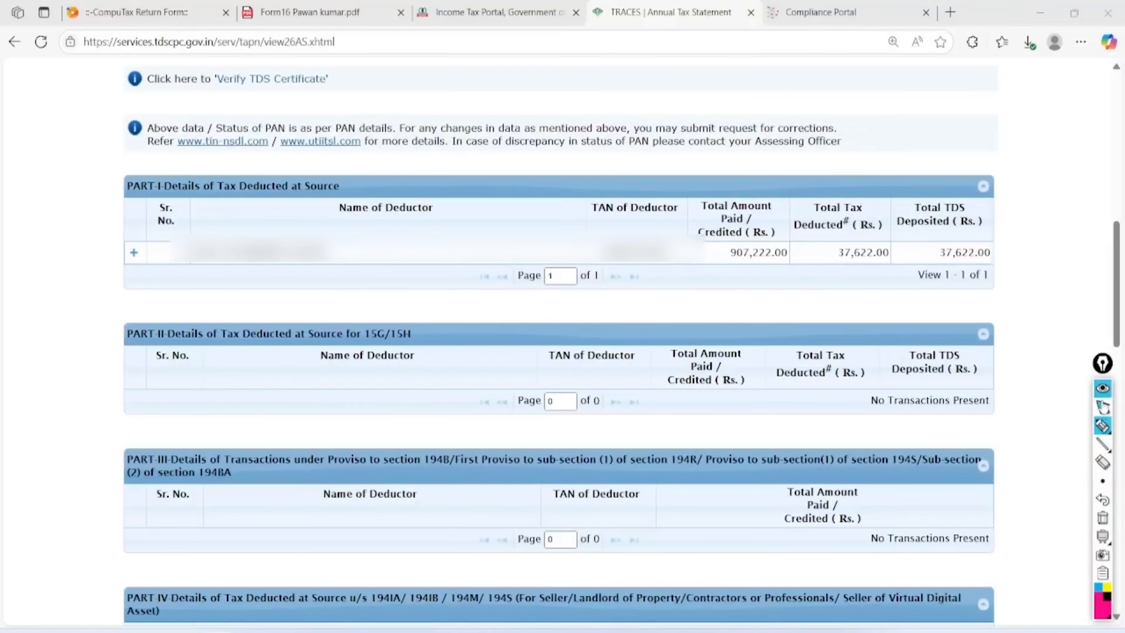
click(1104, 407)
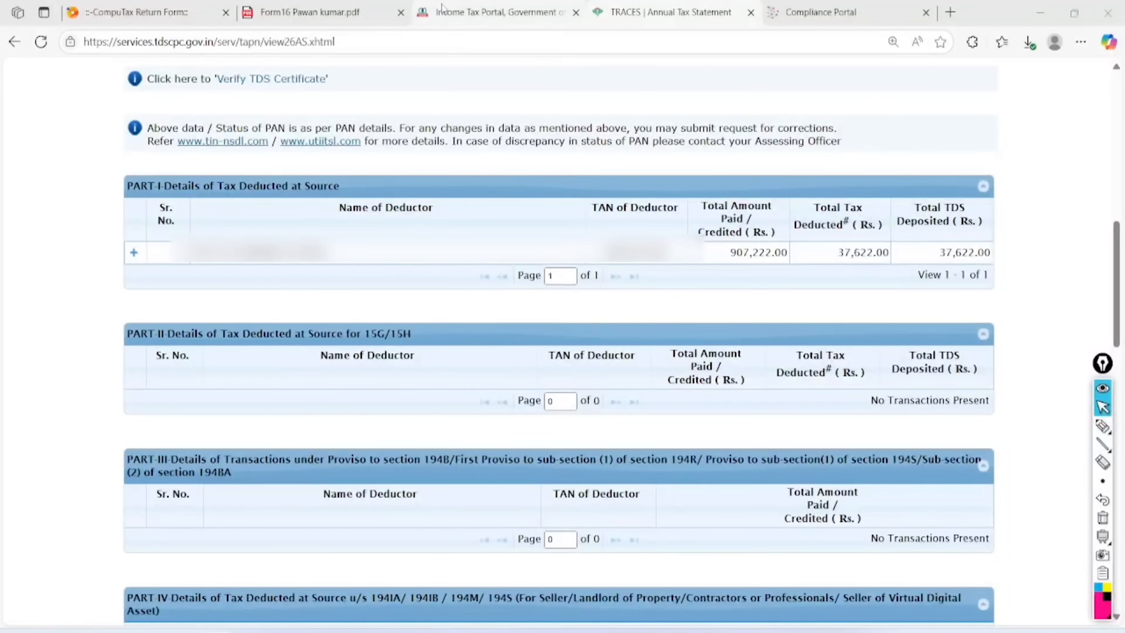
Download the AY 2025-26 pre-filled data file and return to the ITR-1 Excel utility
click(502, 7)
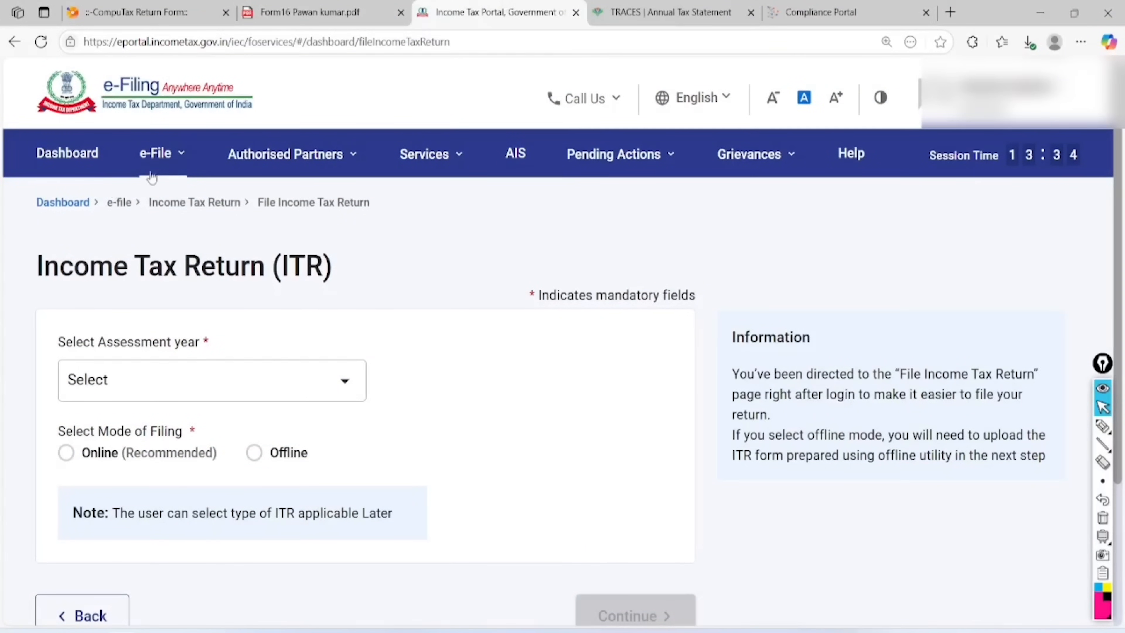
click(171, 161)
mouse_move(292, 202)
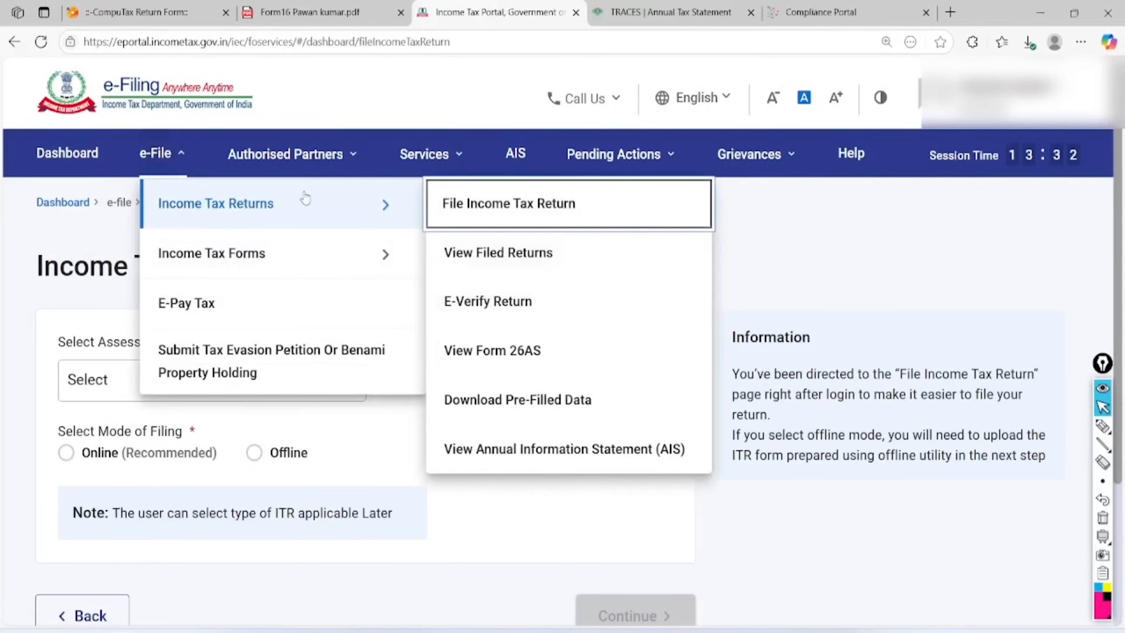
click(524, 404)
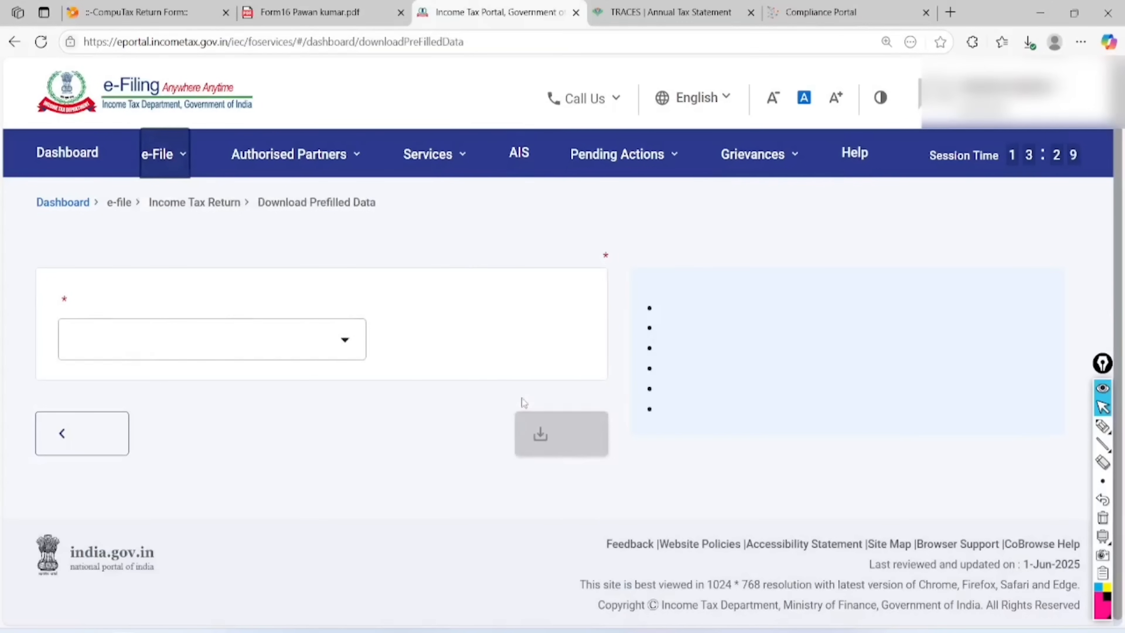
click(202, 376)
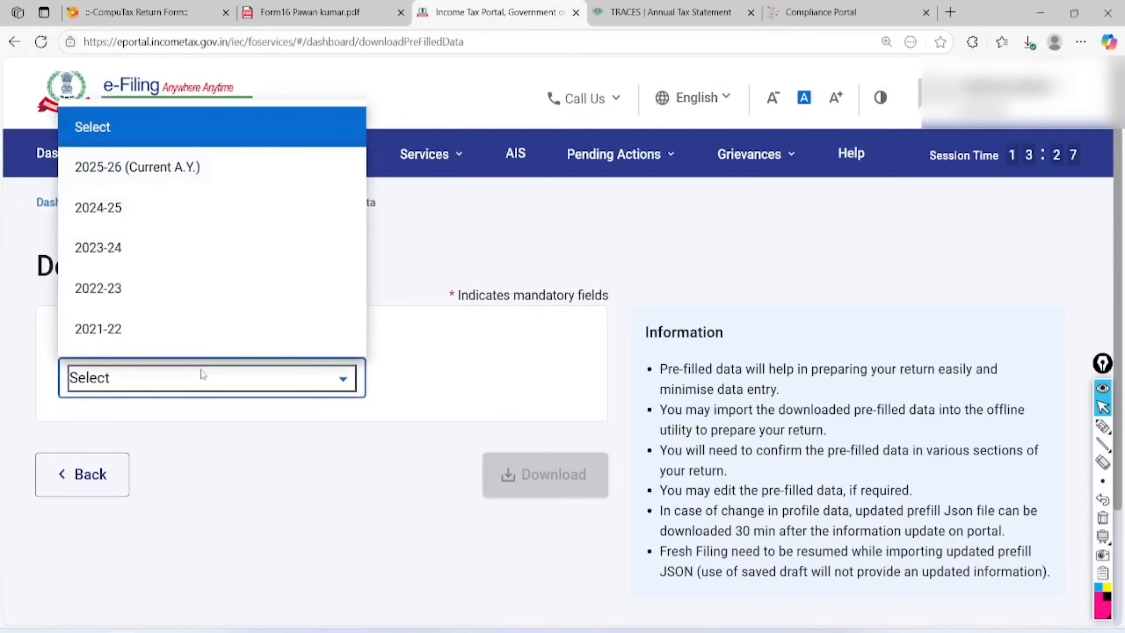
click(209, 181)
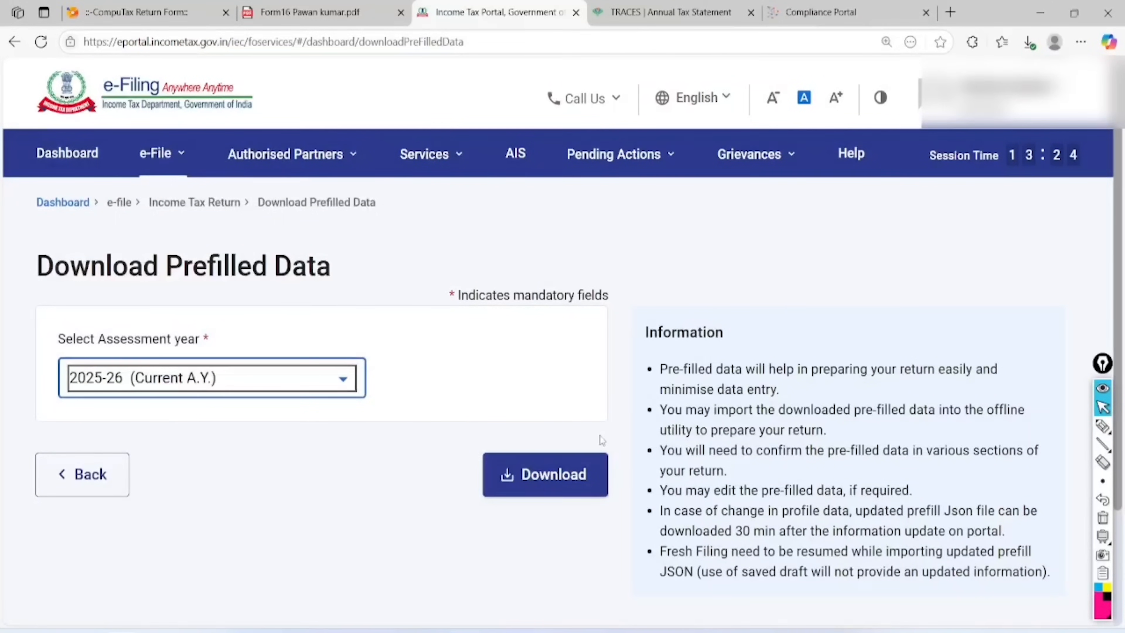
click(544, 482)
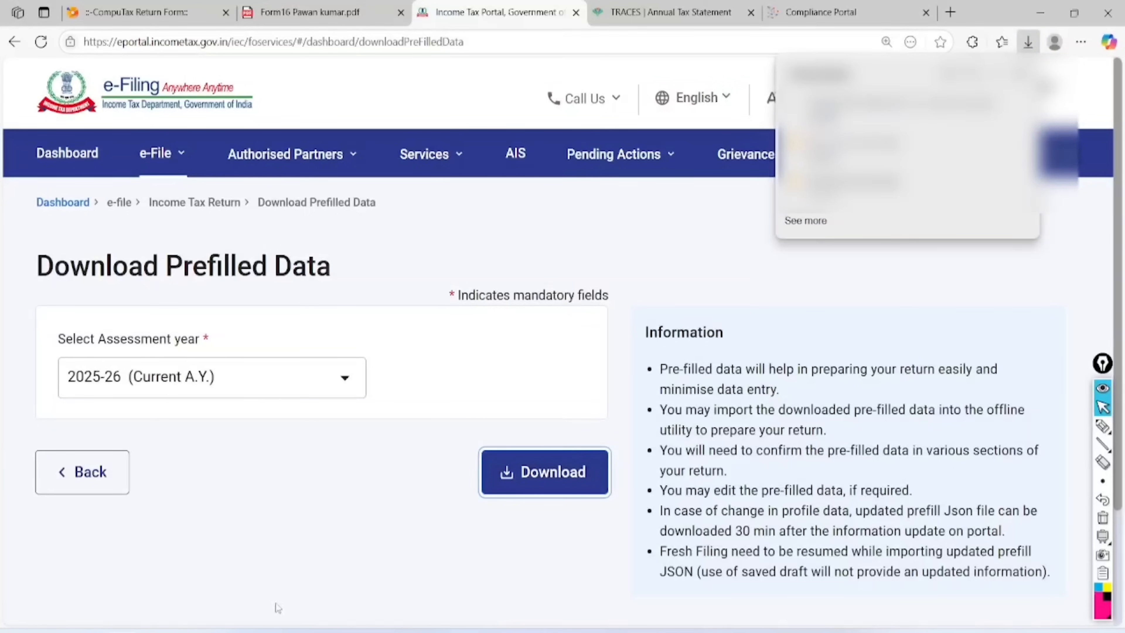
click(249, 630)
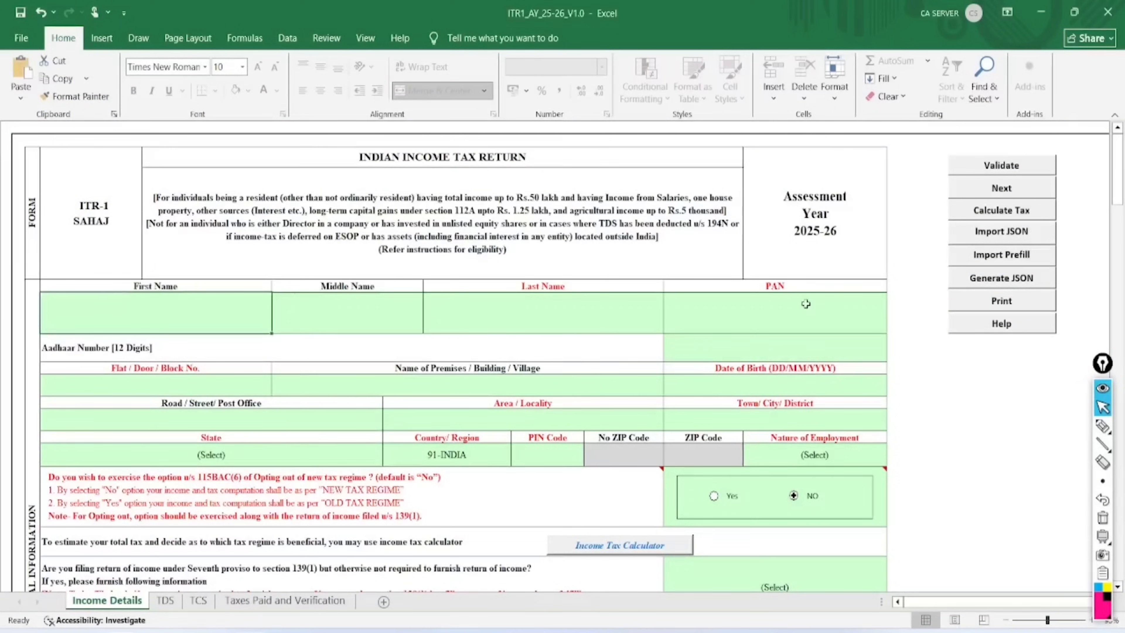
Import Prefill from the downloaded JSON file in the Downloads folder
click(999, 257)
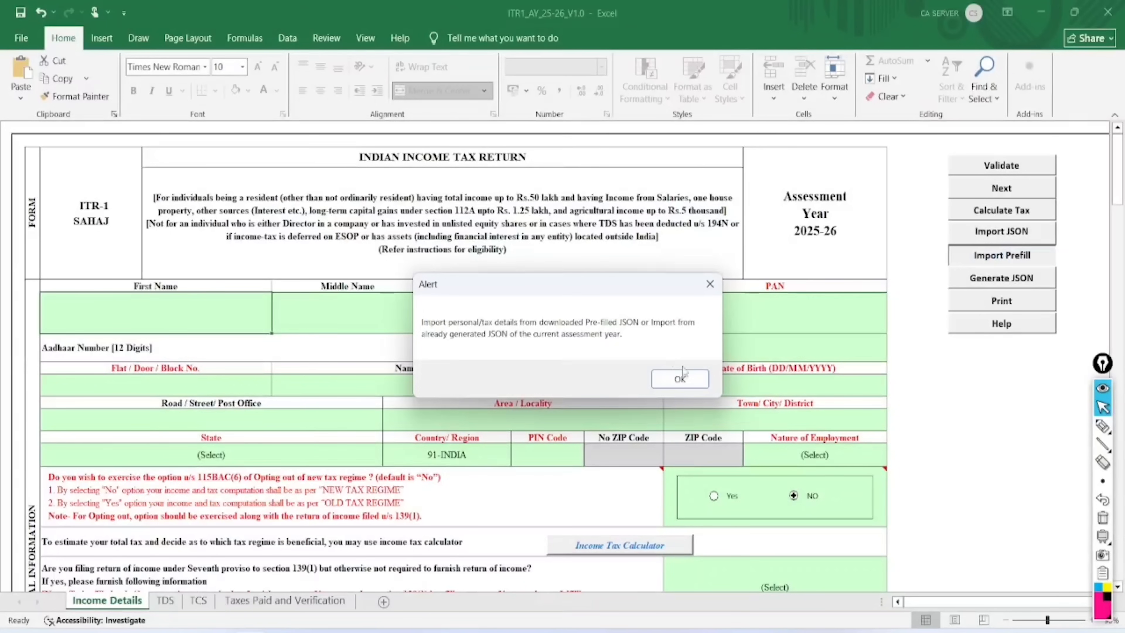
click(680, 379)
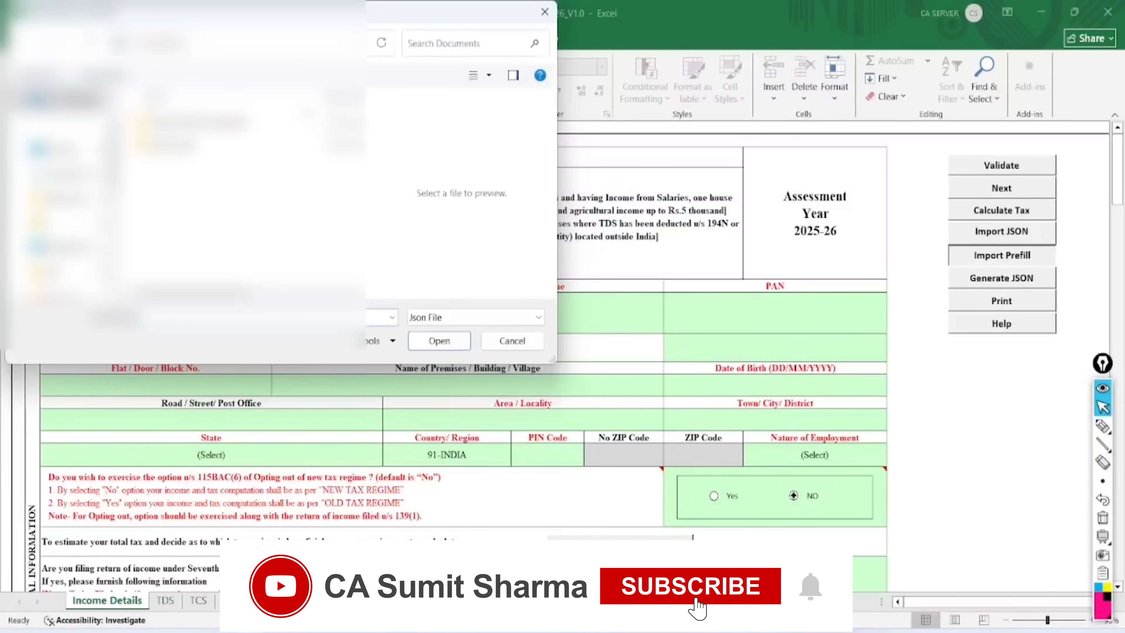
click(67, 173)
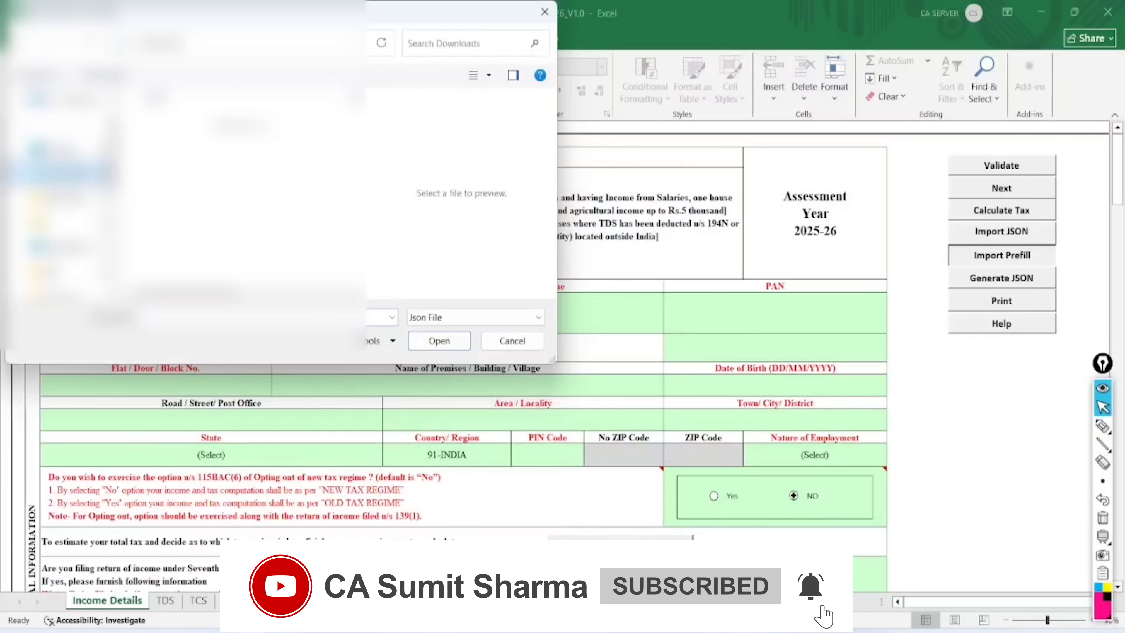
double_click(192, 140)
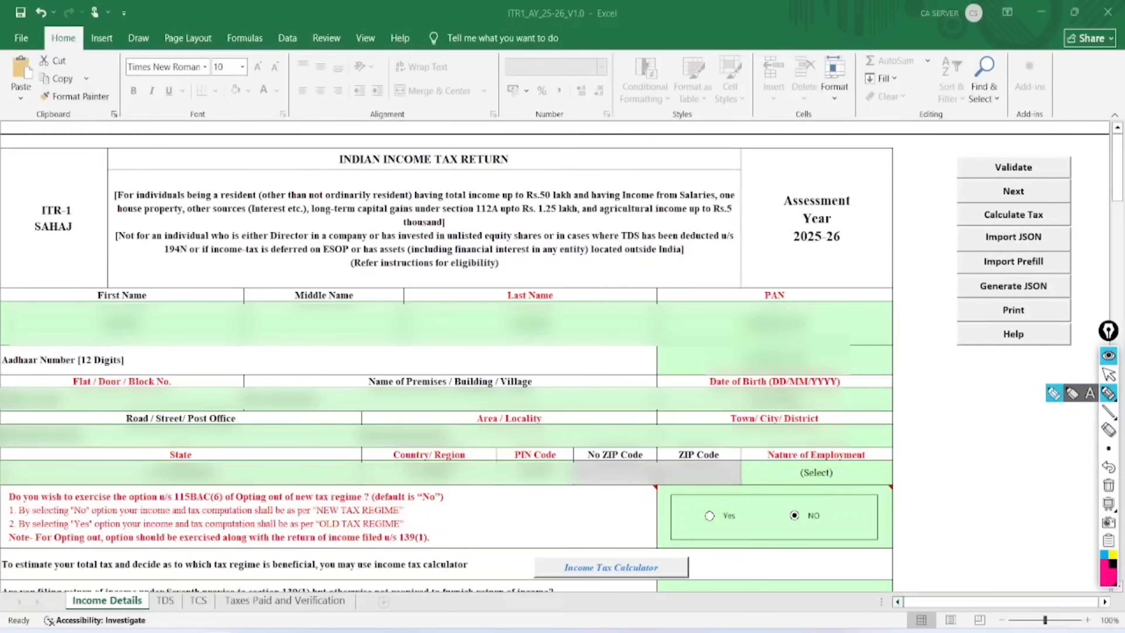
Highlight the prefilled name, PAN, Aadhaar, date of birth and address fields, then clear them
mouse_move(155, 268)
mouse_down()
mouse_move(80, 310)
mouse_move(135, 313)
mouse_up()
mouse_move(553, 266)
mouse_down()
mouse_move(487, 310)
mouse_move(529, 310)
mouse_up()
mouse_move(810, 279)
mouse_down()
mouse_move(842, 308)
mouse_move(775, 293)
mouse_up()
mouse_move(809, 329)
mouse_down()
mouse_move(762, 339)
mouse_move(774, 338)
mouse_up()
drag(803, 379, 779, 377)
mouse_move(323, 379)
mouse_down()
mouse_move(239, 443)
mouse_move(229, 404)
mouse_up()
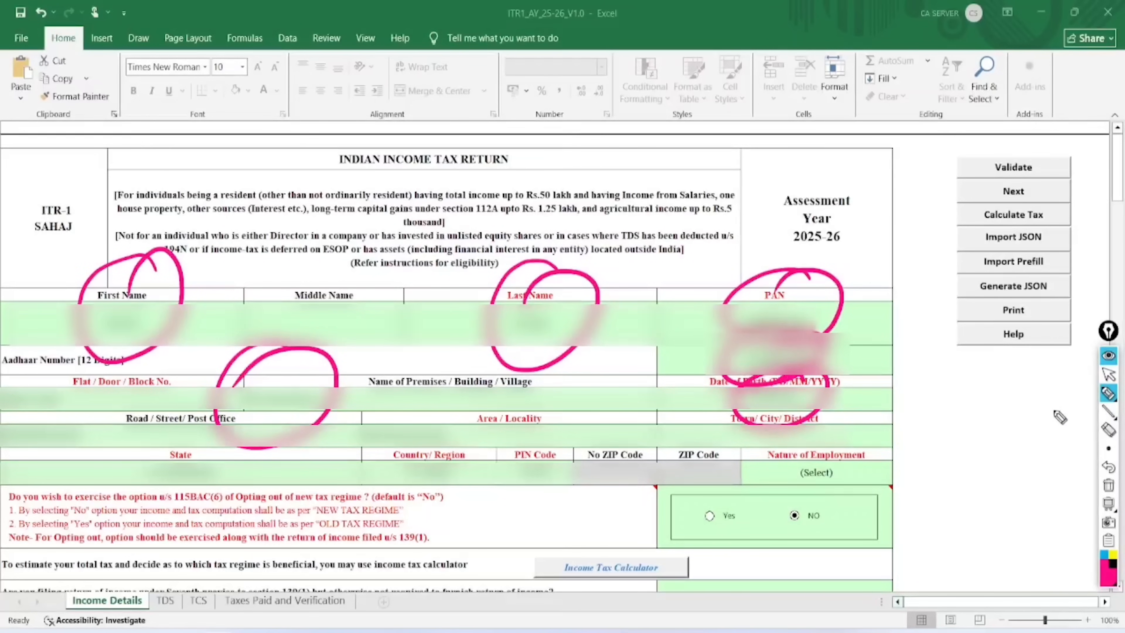
click(1109, 485)
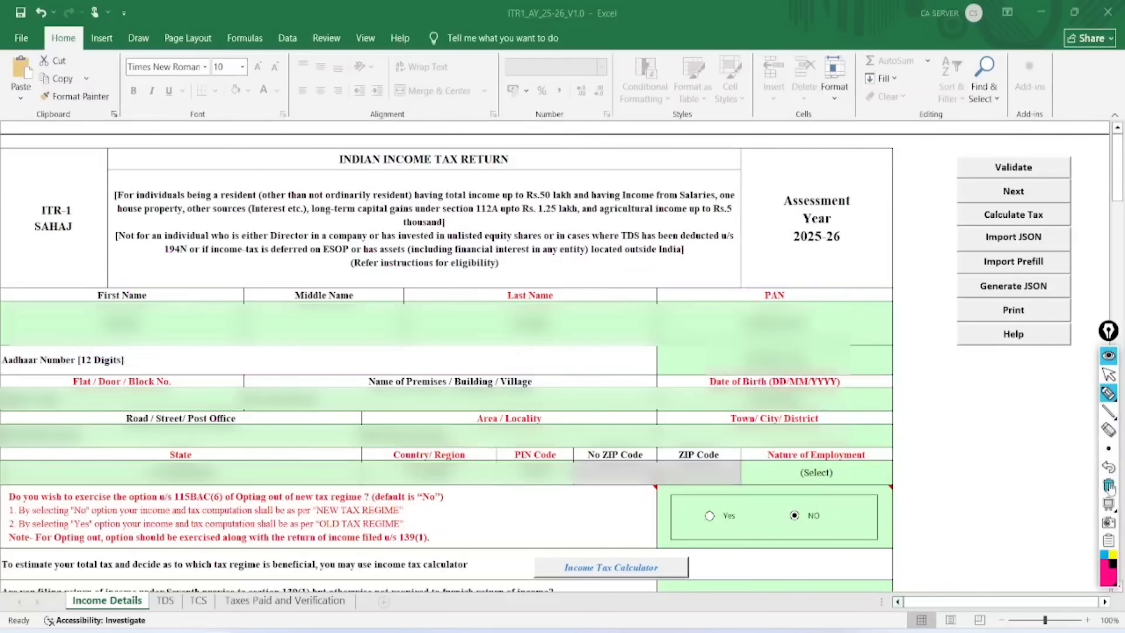
click(1109, 376)
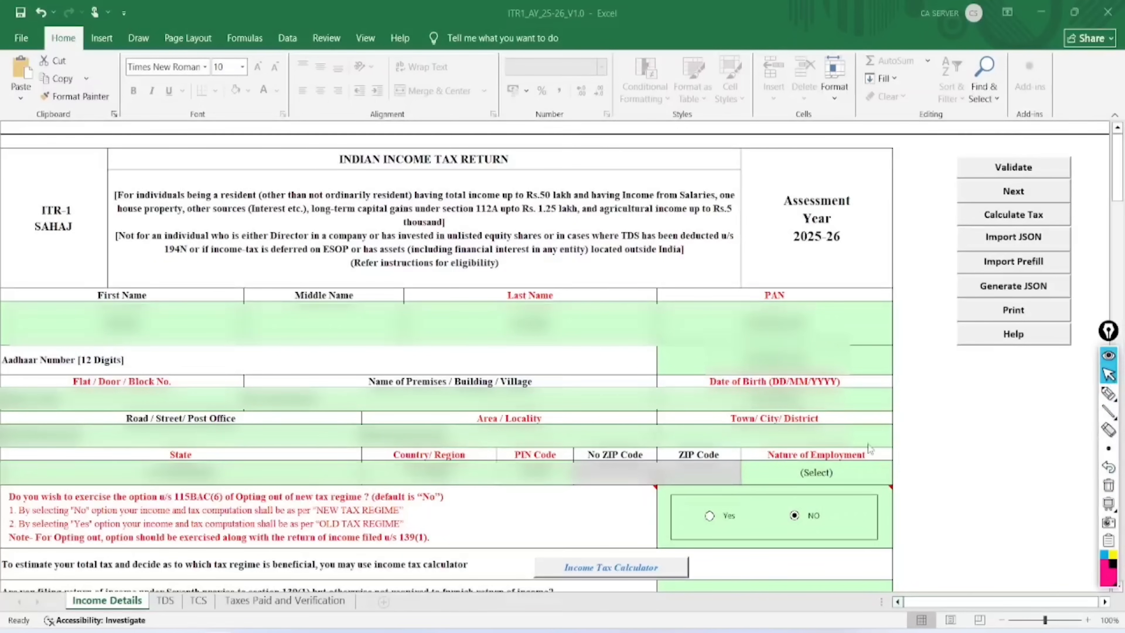
Set Nature of Employment to State Government
click(861, 472)
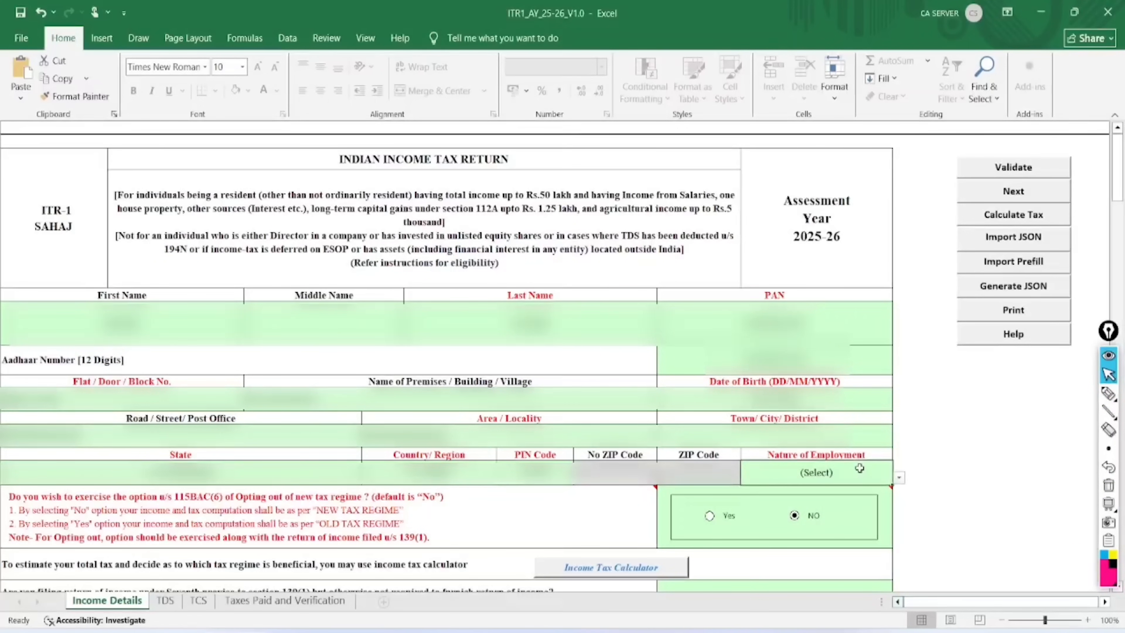
click(899, 477)
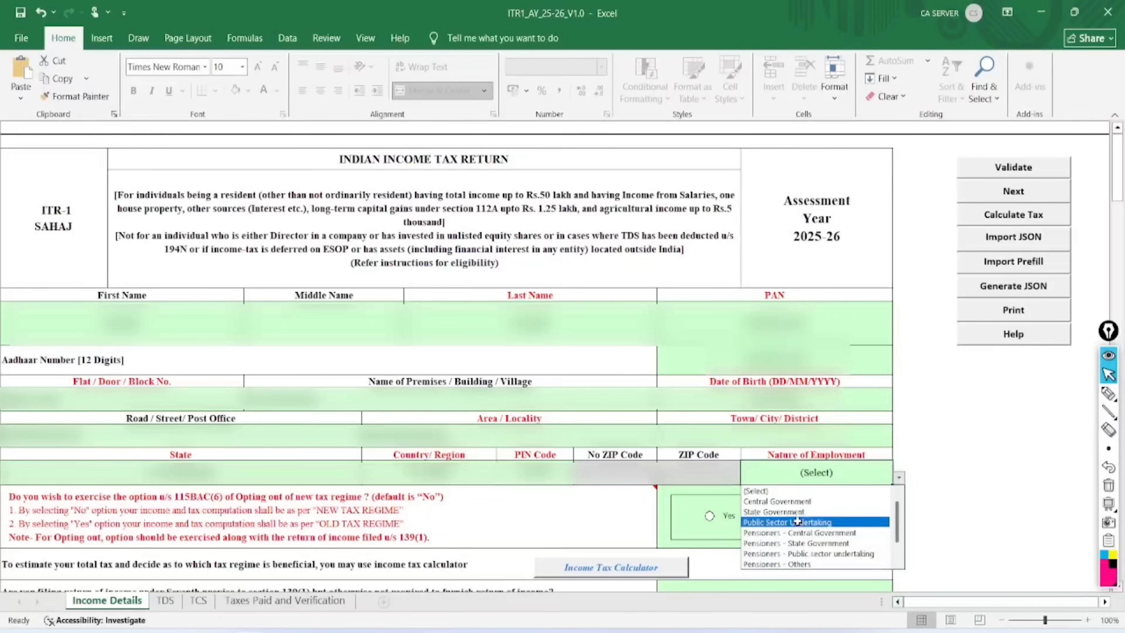
click(791, 512)
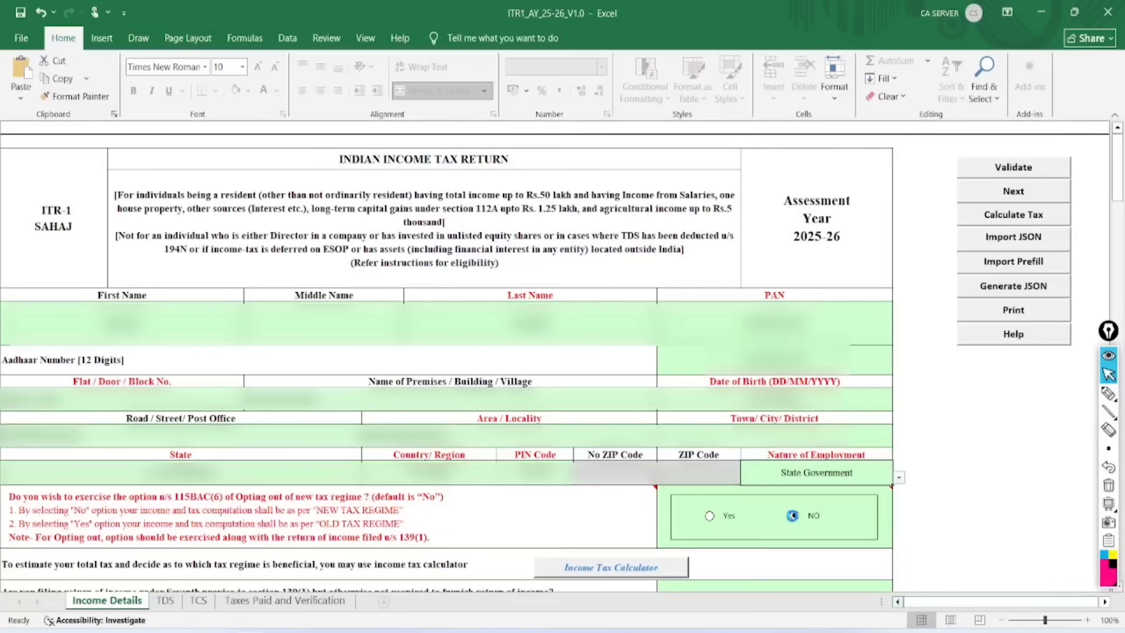
Write and circle 'New' on screen to note the new tax regime
mouse_move(515, 527)
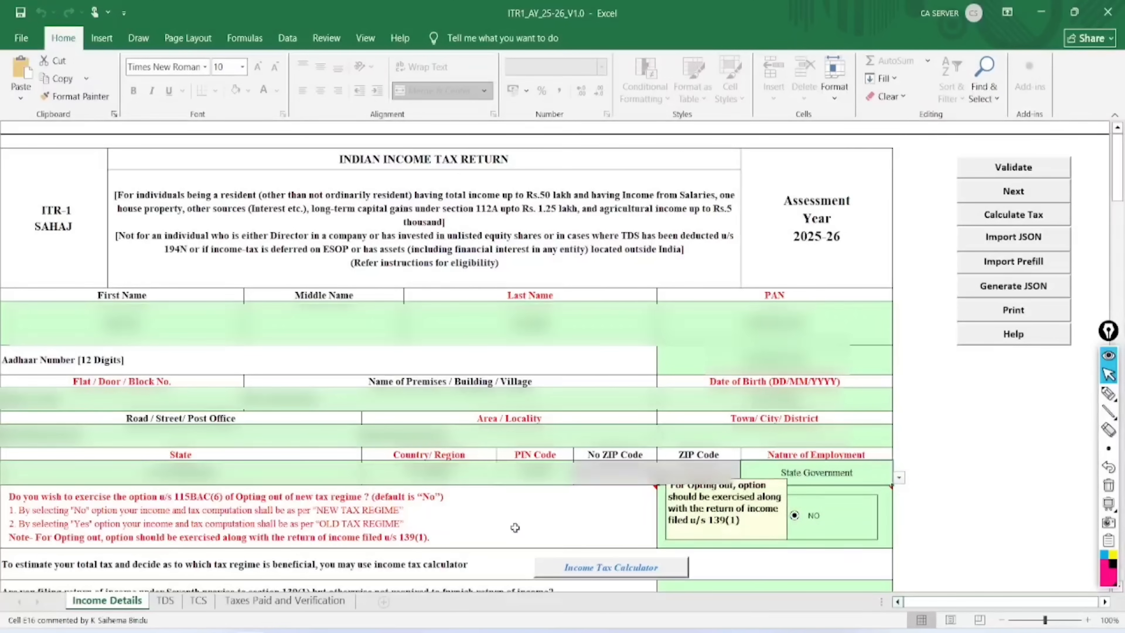
click(1108, 394)
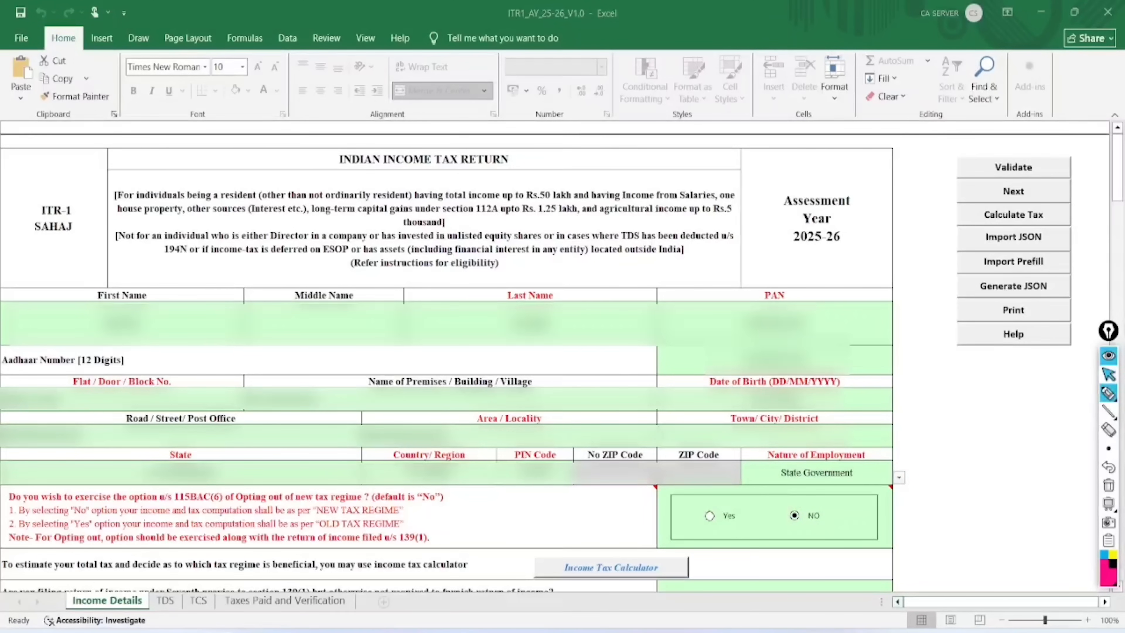
drag(612, 271, 614, 338)
drag(639, 259, 643, 307)
mouse_move(611, 272)
mouse_down()
mouse_move(643, 305)
mouse_move(663, 294)
mouse_up()
mouse_move(675, 267)
mouse_down()
mouse_move(675, 279)
mouse_move(714, 259)
mouse_up()
mouse_move(733, 220)
mouse_down()
mouse_move(633, 328)
mouse_move(690, 197)
mouse_up()
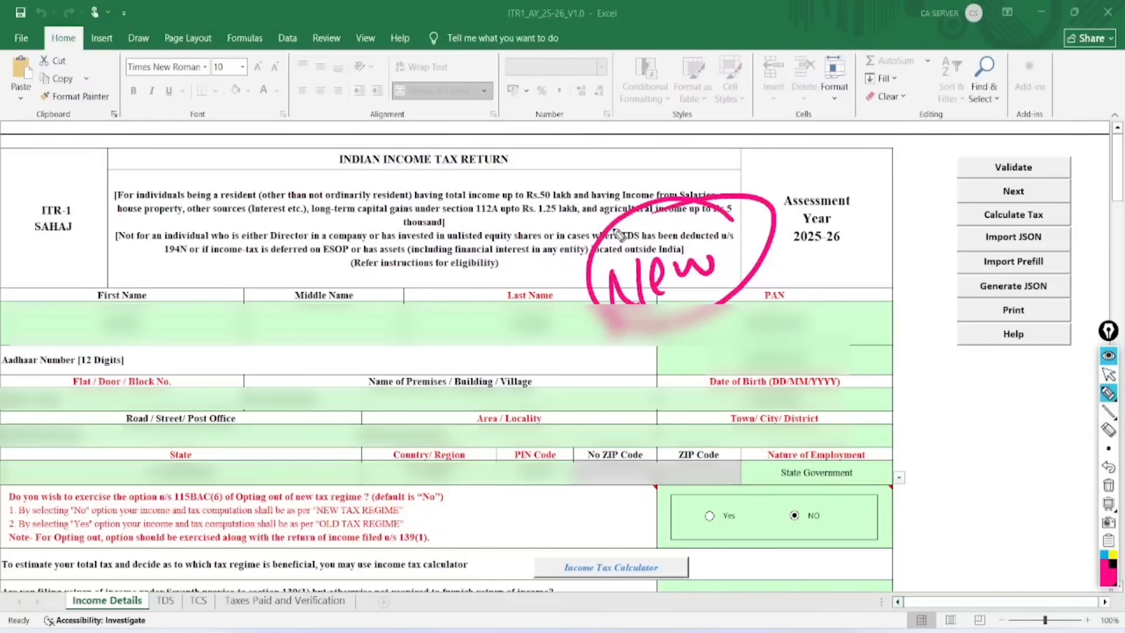
Mark the new-regime opt-out question and its NO answer, then clear the ink
mouse_move(9, 505)
mouse_down()
mouse_move(316, 514)
mouse_move(378, 478)
mouse_move(228, 505)
mouse_move(244, 525)
mouse_up()
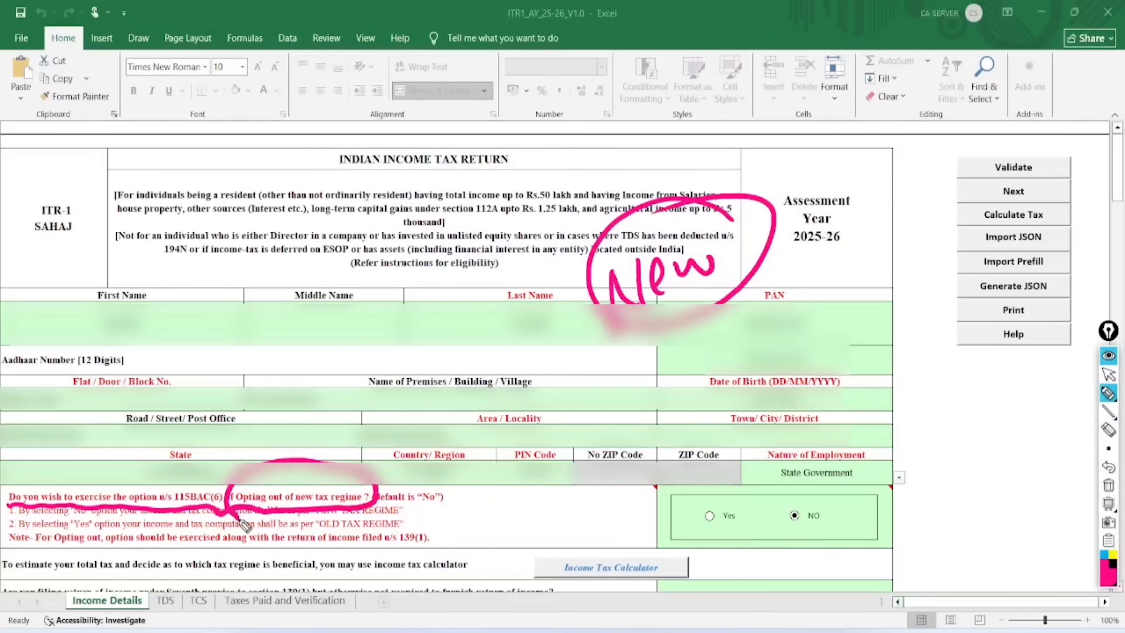
mouse_move(824, 503)
mouse_down()
mouse_move(792, 486)
mouse_move(819, 556)
mouse_move(820, 496)
mouse_up()
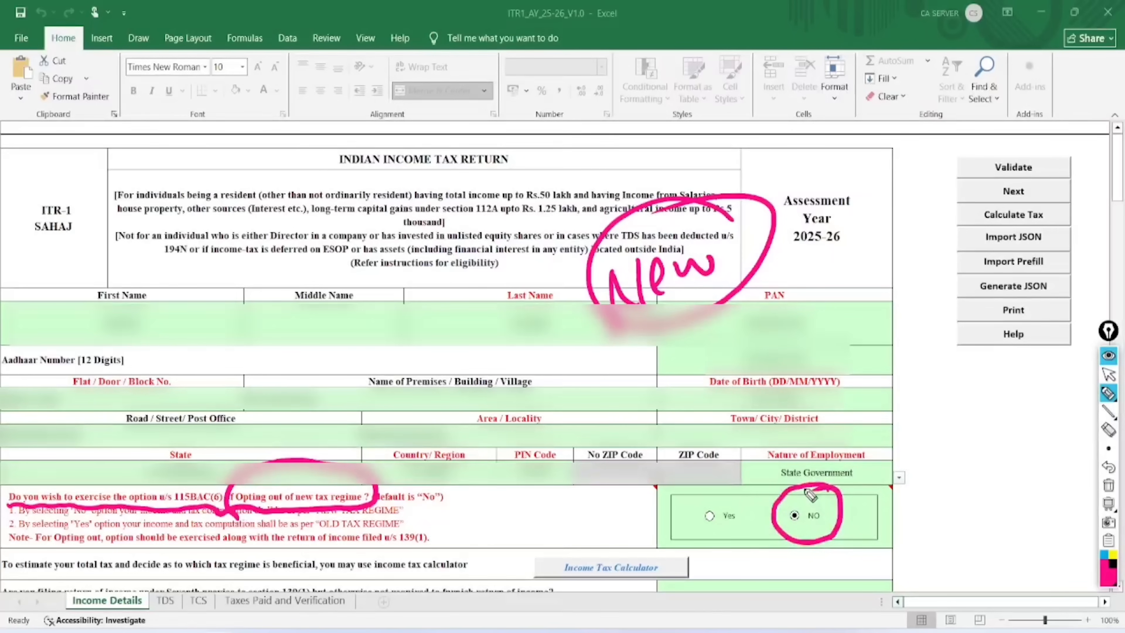
mouse_move(748, 493)
mouse_down()
mouse_move(693, 470)
mouse_move(722, 550)
mouse_move(730, 471)
mouse_up()
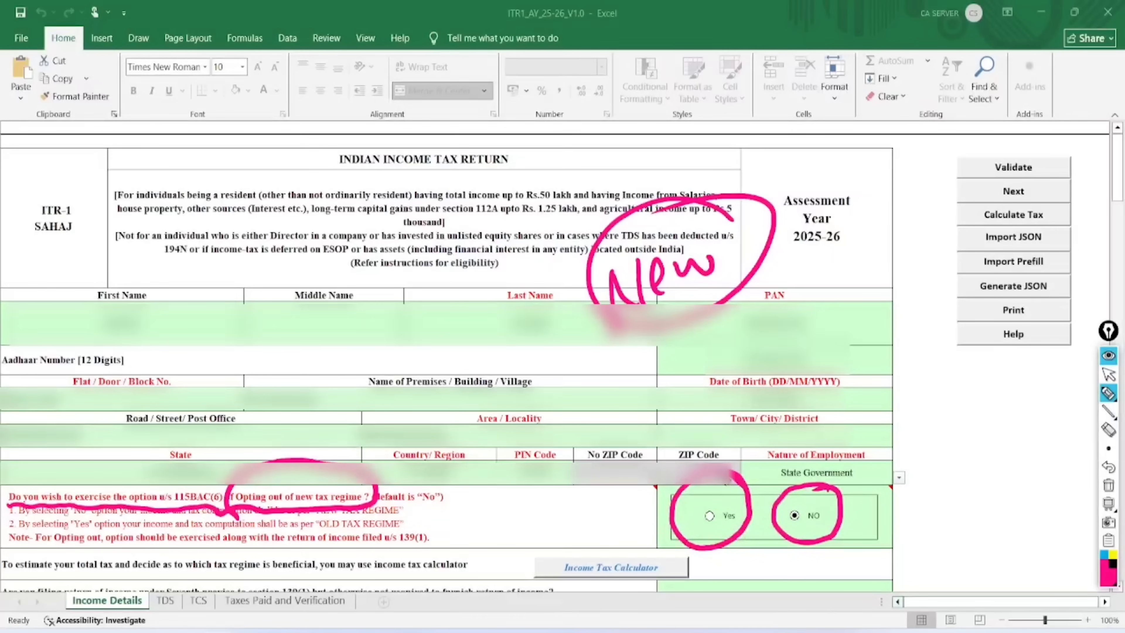
drag(96, 581, 177, 534)
click(163, 581)
drag(168, 587, 232, 525)
mouse_move(208, 576)
mouse_down()
mouse_move(199, 591)
mouse_move(244, 554)
mouse_move(270, 591)
mouse_move(350, 543)
mouse_up()
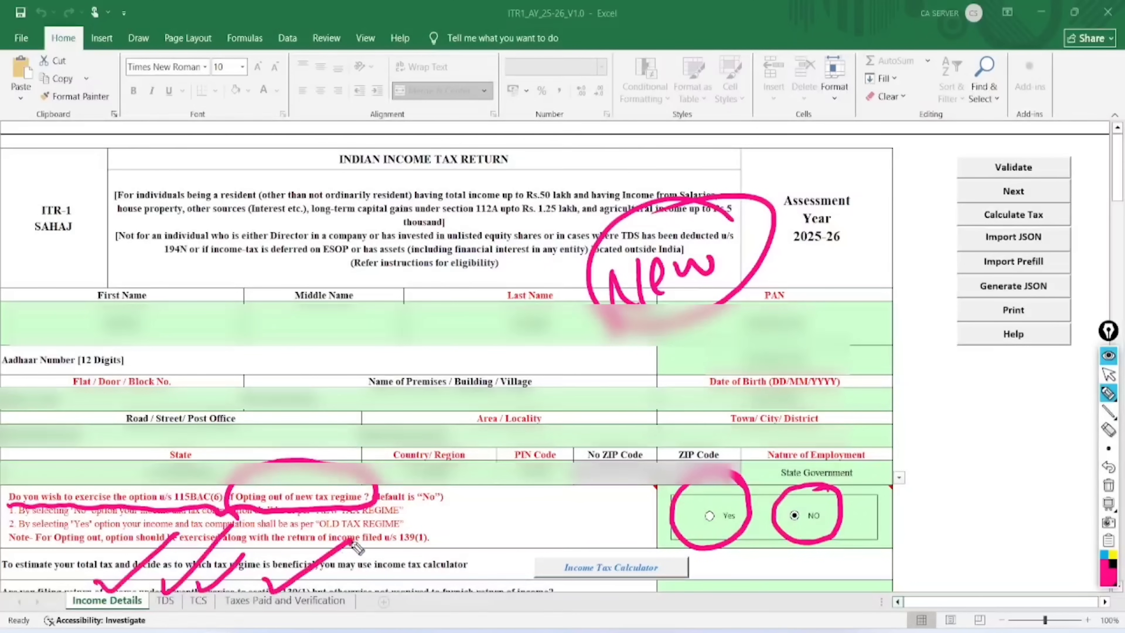
click(1109, 485)
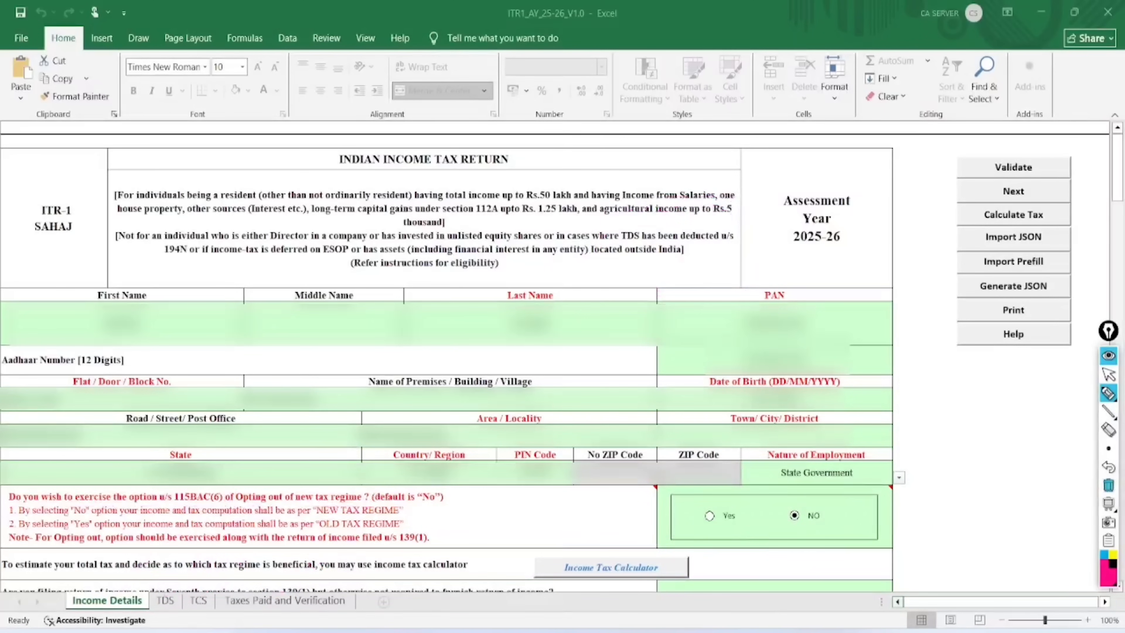
click(1108, 374)
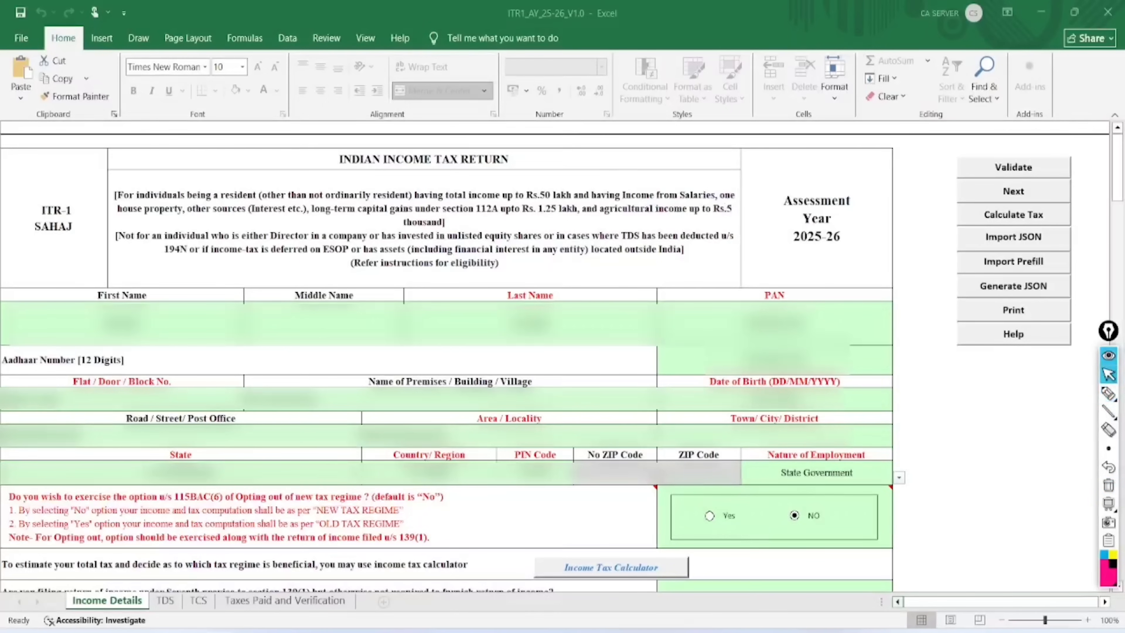
click(710, 515)
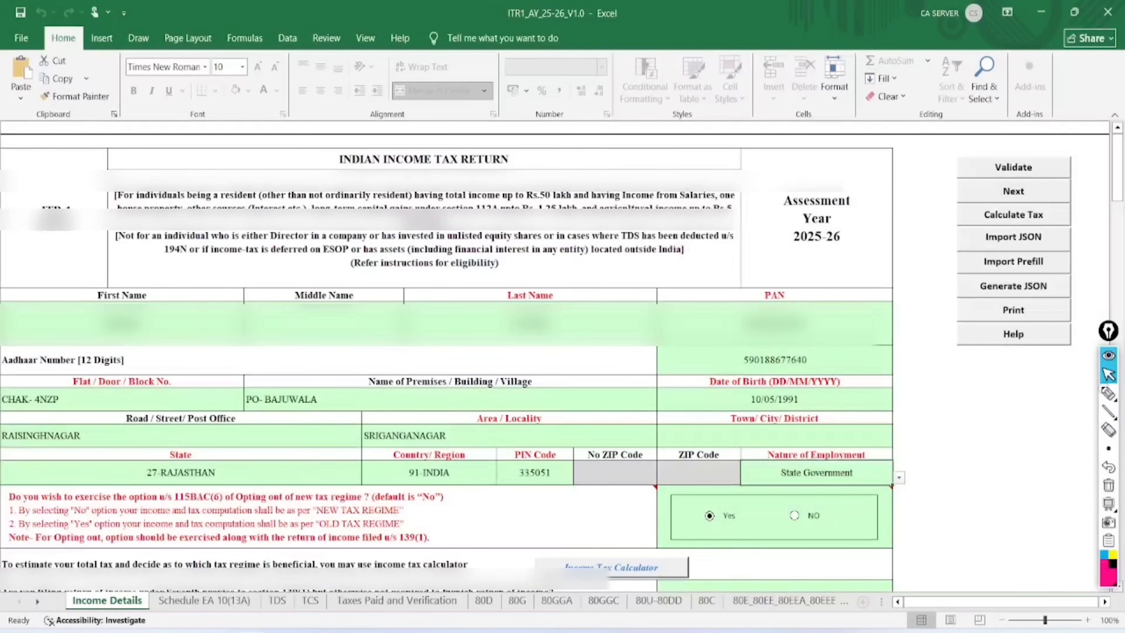
click(1107, 392)
mouse_move(215, 591)
mouse_down()
mouse_move(294, 534)
mouse_move(262, 614)
mouse_move(292, 572)
mouse_up()
mouse_move(306, 576)
mouse_down()
mouse_move(319, 591)
mouse_move(345, 574)
mouse_up()
mouse_move(374, 564)
mouse_down()
mouse_move(390, 566)
mouse_move(380, 574)
mouse_up()
drag(476, 591, 549, 532)
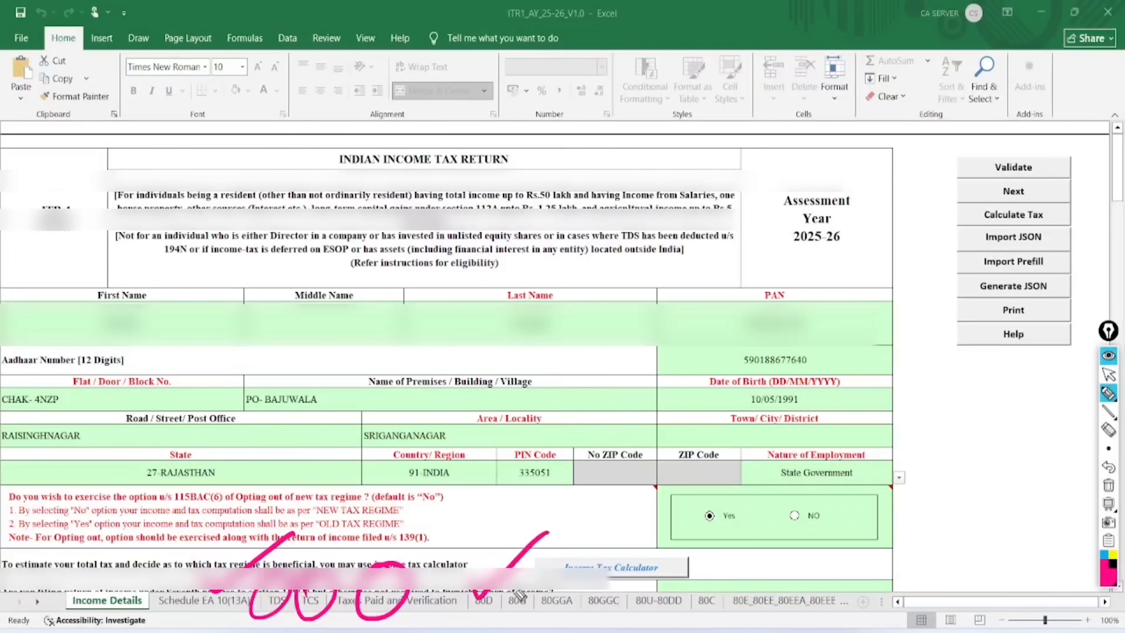
drag(518, 593, 567, 541)
drag(560, 594, 630, 530)
drag(611, 587, 721, 540)
mouse_move(703, 586)
mouse_down()
mouse_move(761, 544)
mouse_move(855, 546)
mouse_up()
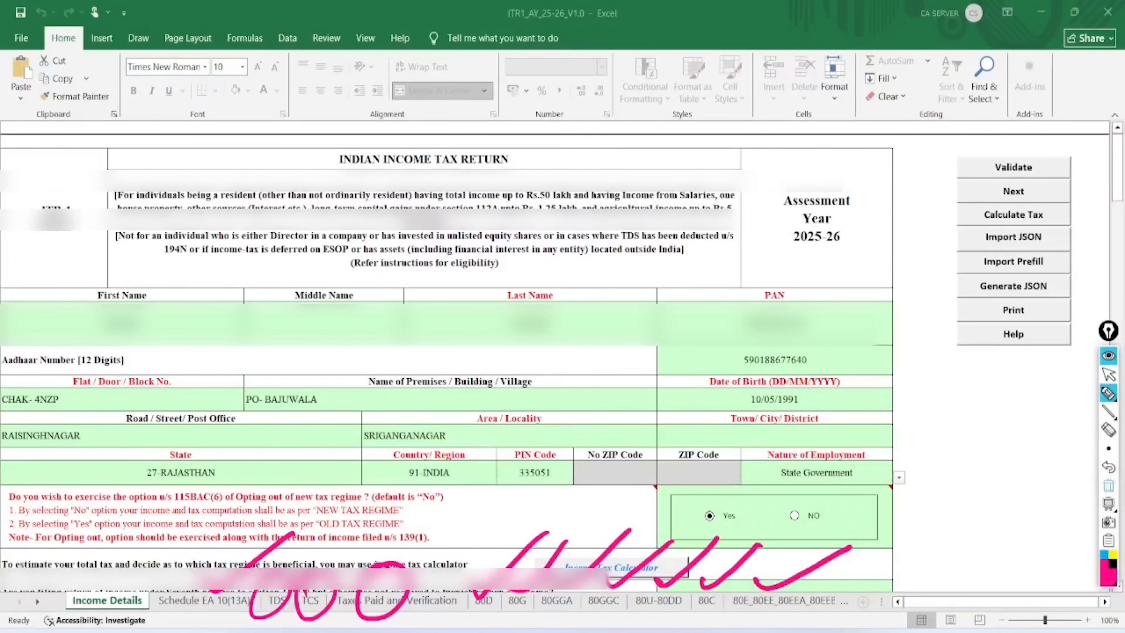
click(1108, 486)
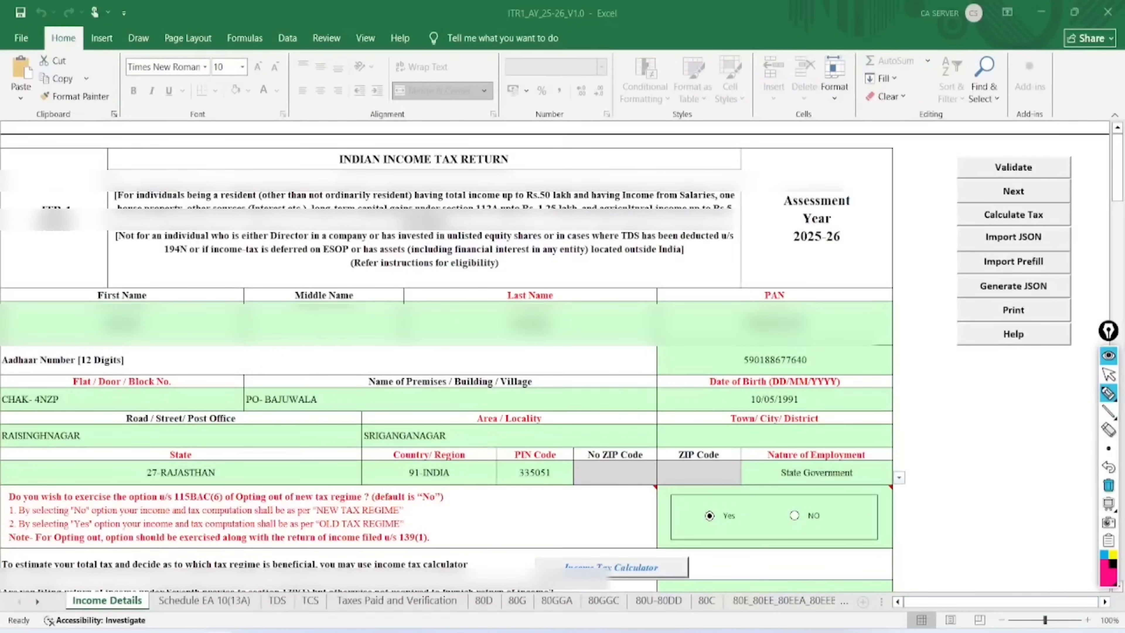
click(1109, 374)
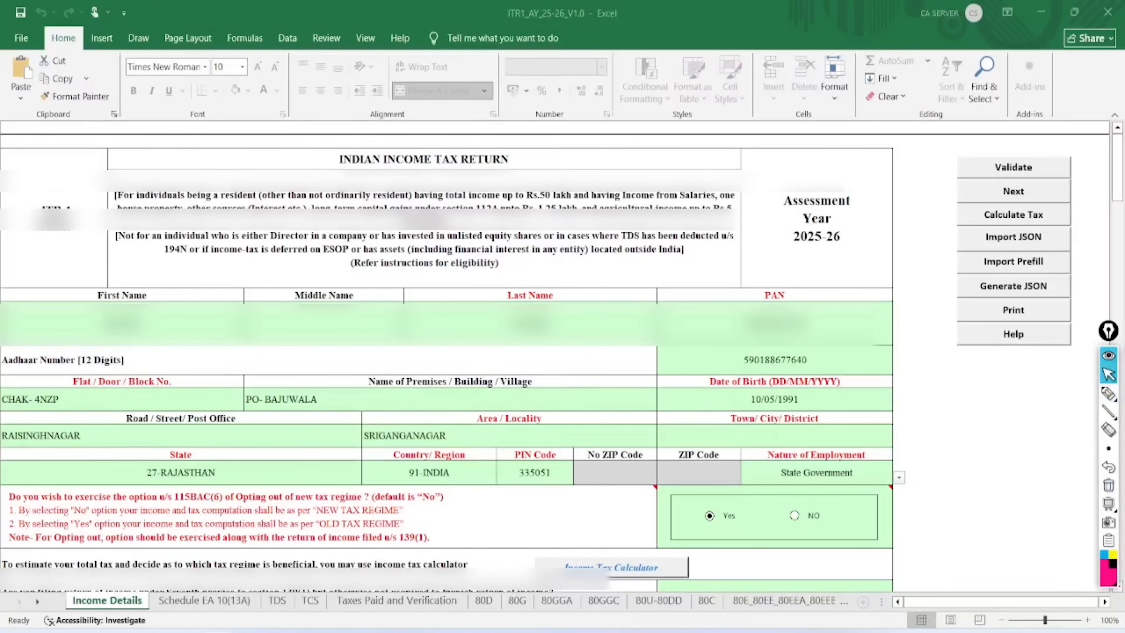
scroll(447, 354, down, 4)
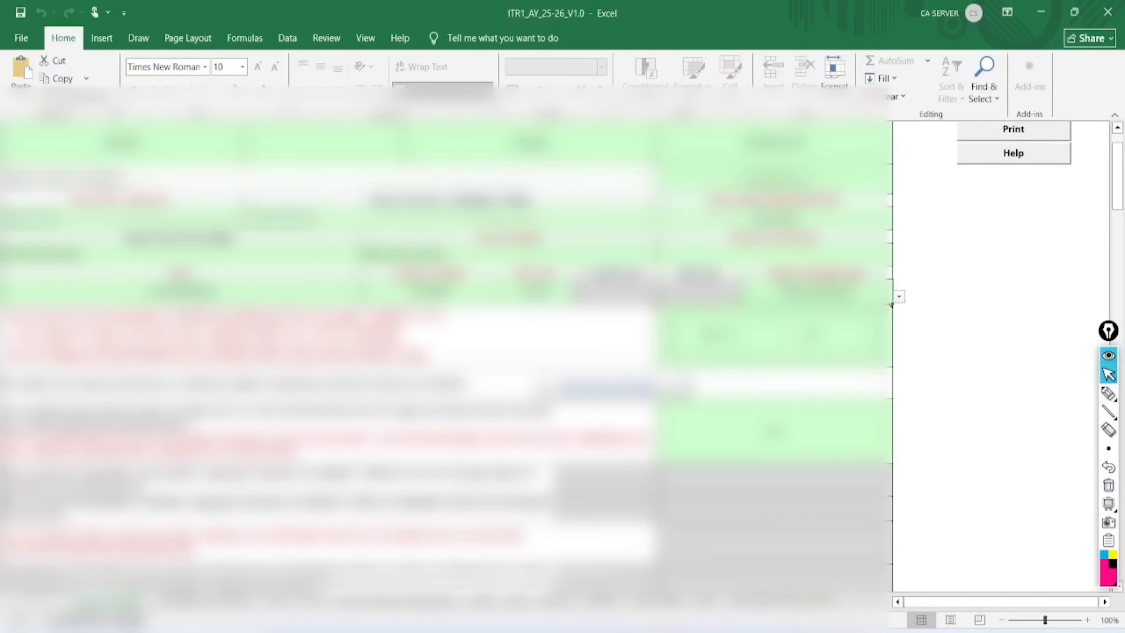
scroll(447, 355, down, 1)
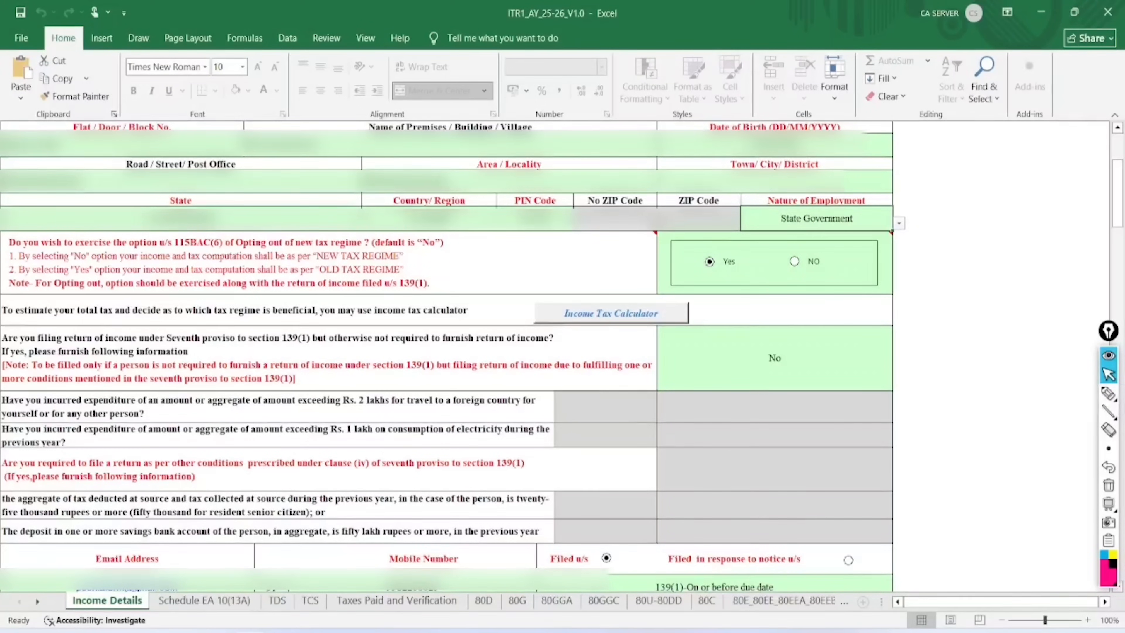
click(1108, 393)
mouse_move(791, 319)
mouse_down()
mouse_move(802, 390)
mouse_move(783, 328)
mouse_up()
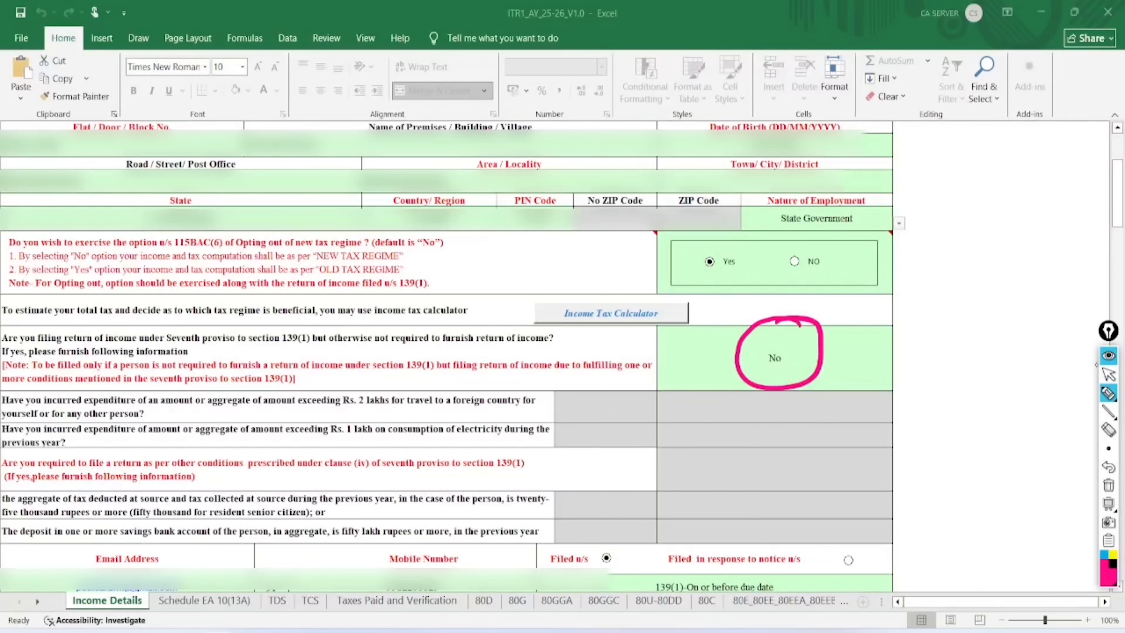
click(1108, 374)
click(1107, 468)
scroll(451, 355, down, 5)
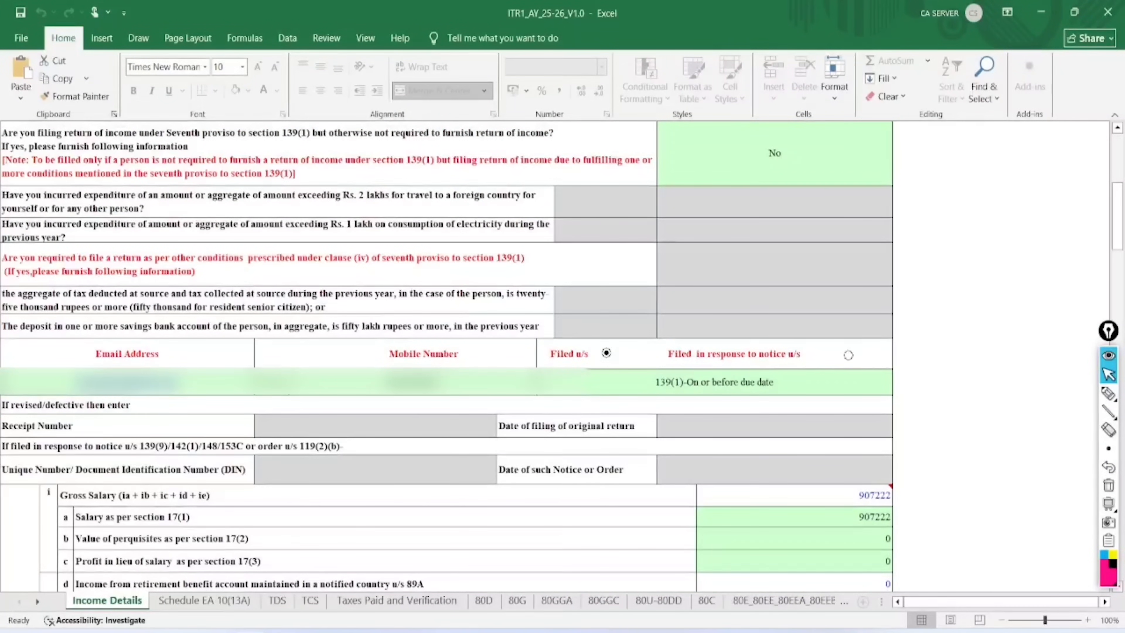
scroll(446, 354, down, 7)
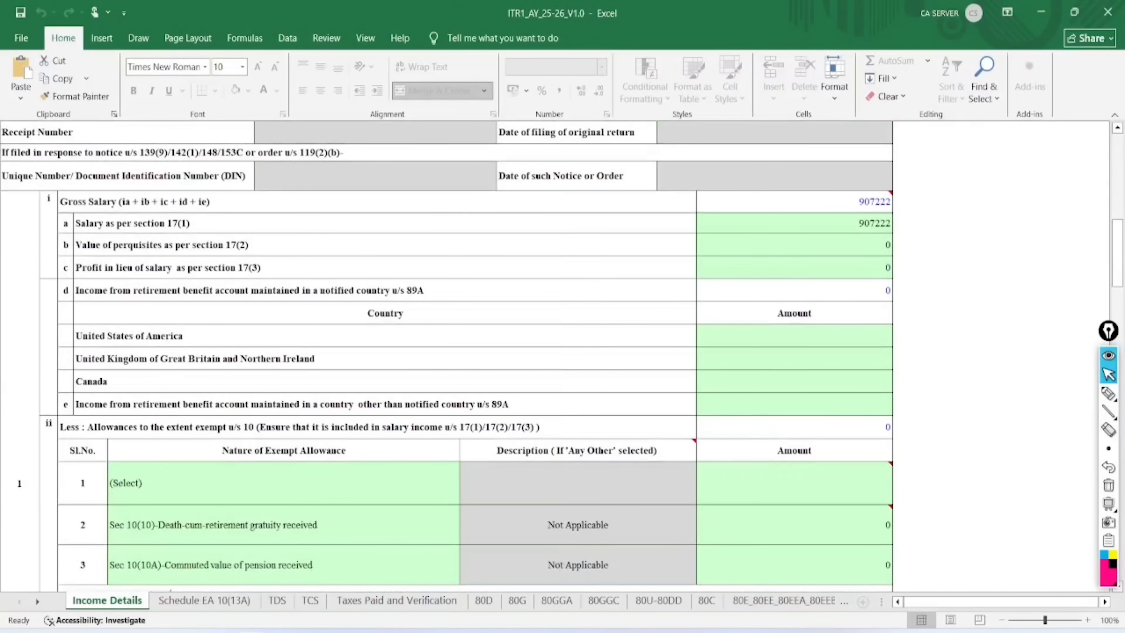
click(1108, 393)
mouse_move(890, 191)
mouse_down()
mouse_move(848, 173)
mouse_move(899, 208)
mouse_move(900, 174)
mouse_up()
mouse_move(899, 218)
mouse_down()
mouse_move(879, 242)
mouse_move(894, 213)
mouse_up()
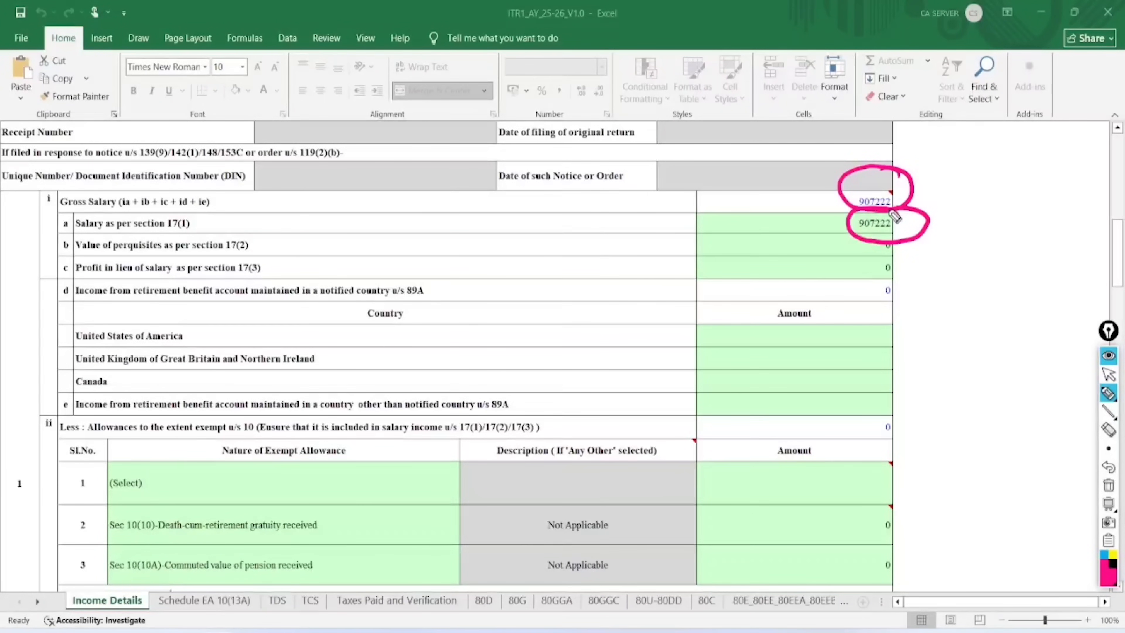
mouse_move(315, 397)
mouse_down()
mouse_move(255, 386)
mouse_move(309, 441)
mouse_move(271, 400)
mouse_up()
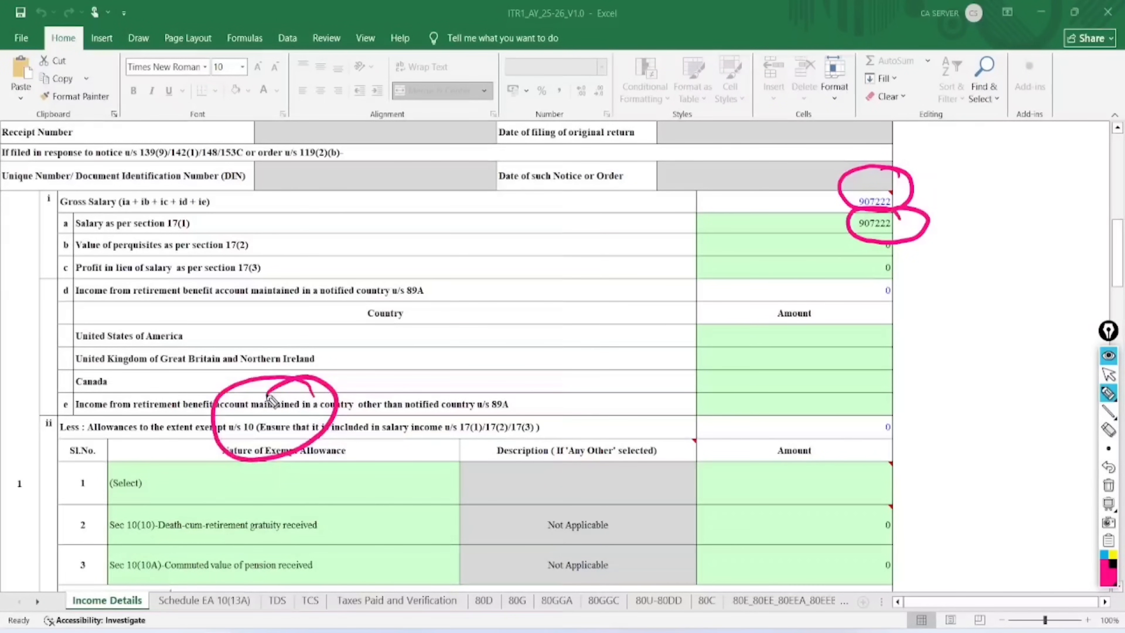
click(1108, 485)
click(1108, 373)
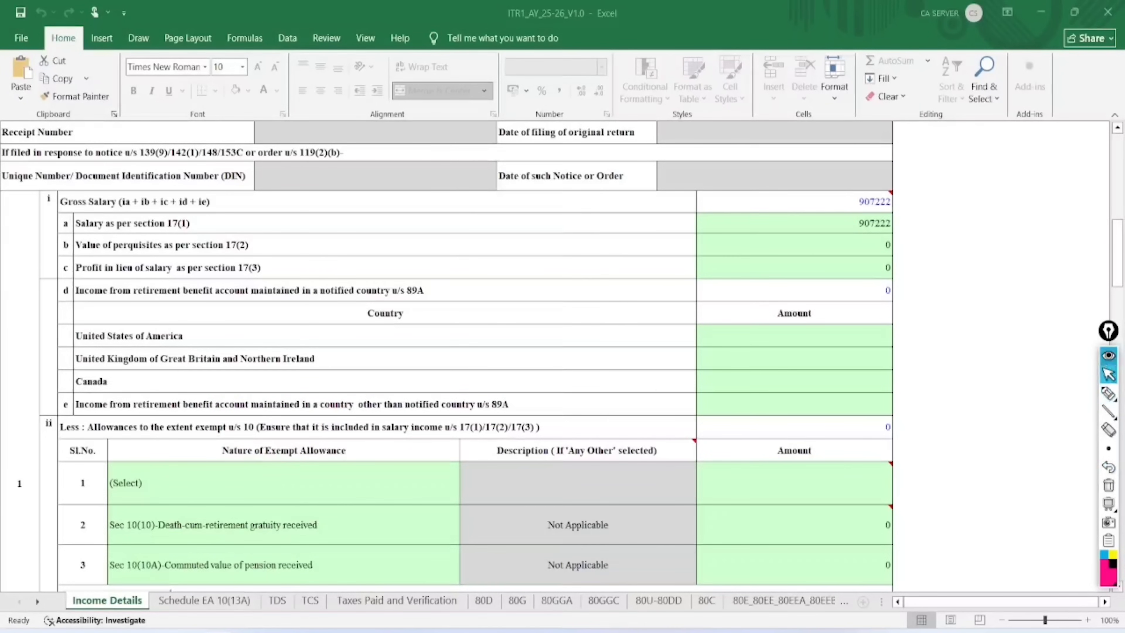
scroll(465, 355, down, 3)
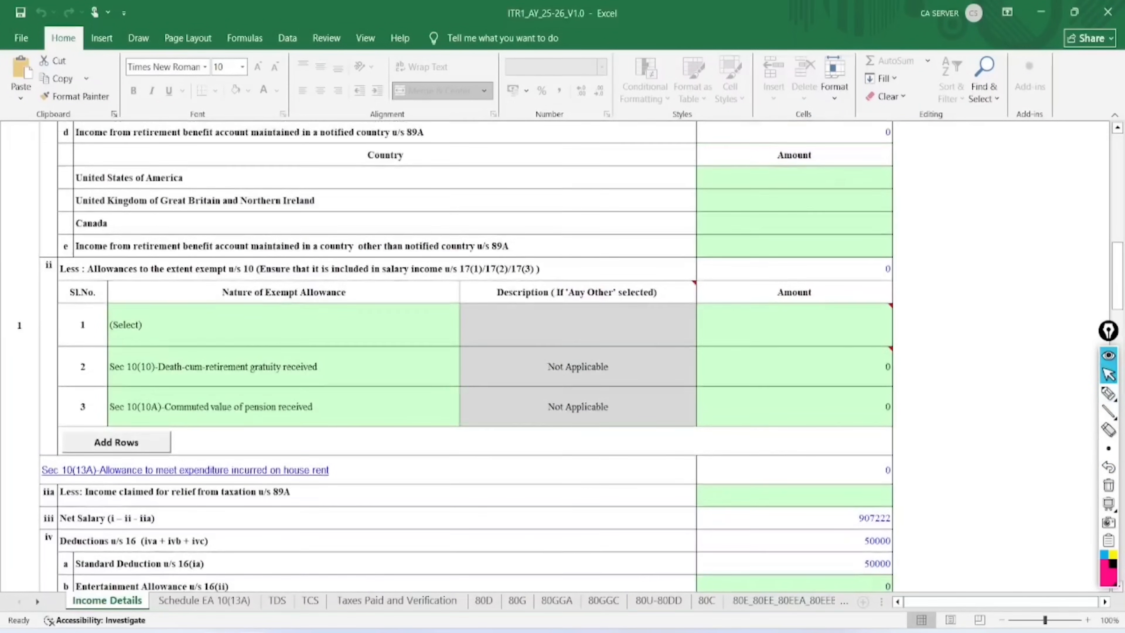
scroll(464, 354, down, 2)
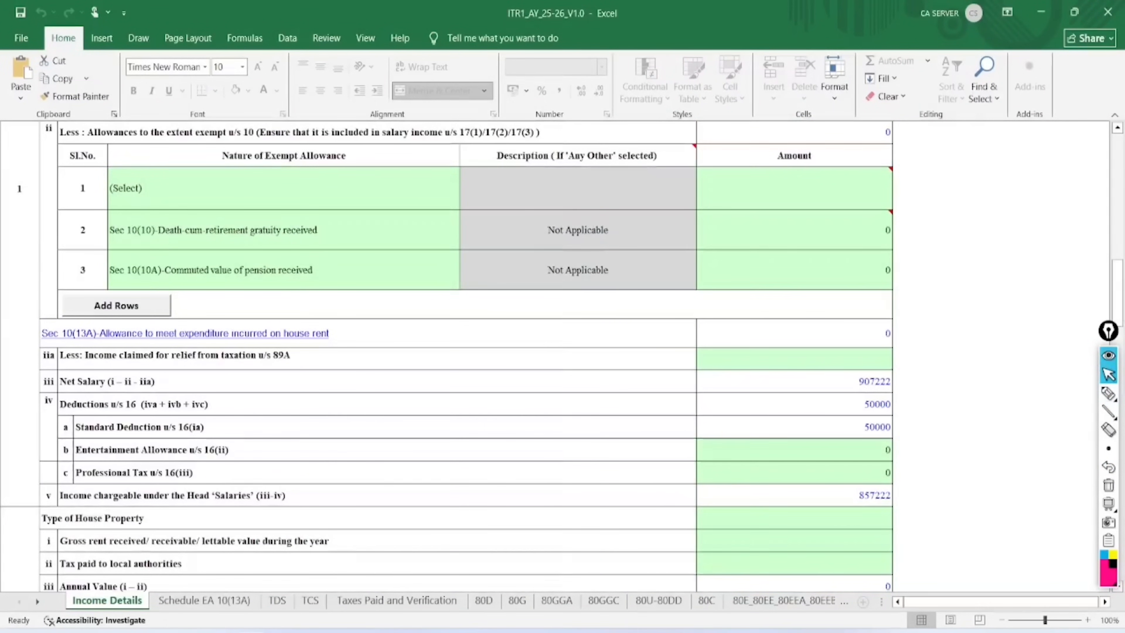
click(1109, 394)
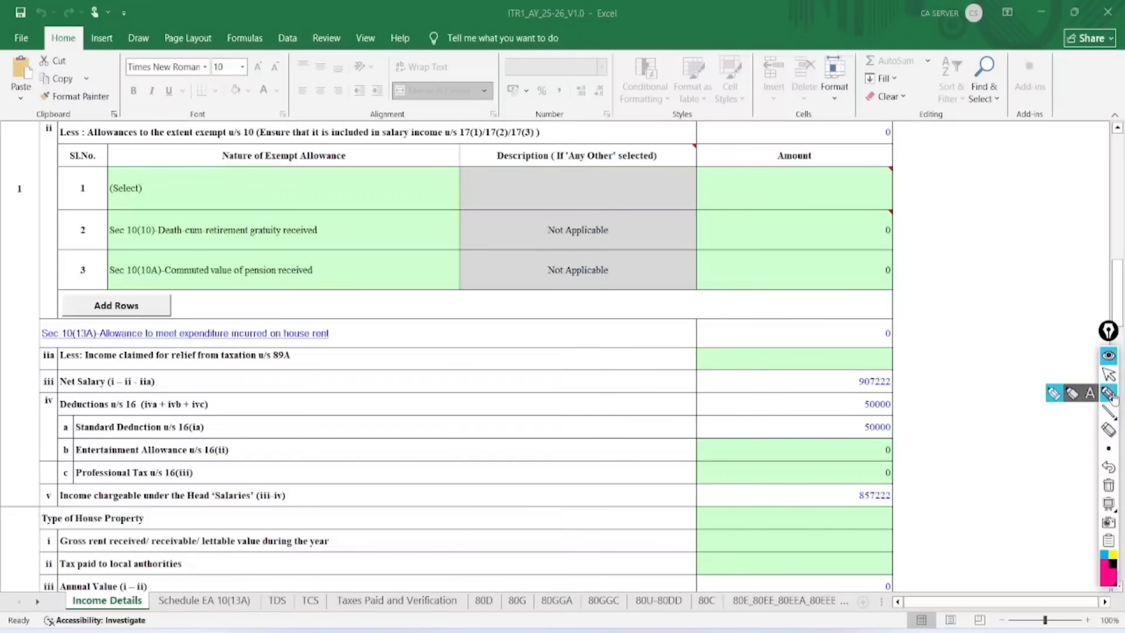
mouse_move(99, 315)
mouse_down()
mouse_move(53, 299)
mouse_move(42, 352)
mouse_move(121, 343)
mouse_move(70, 312)
mouse_up()
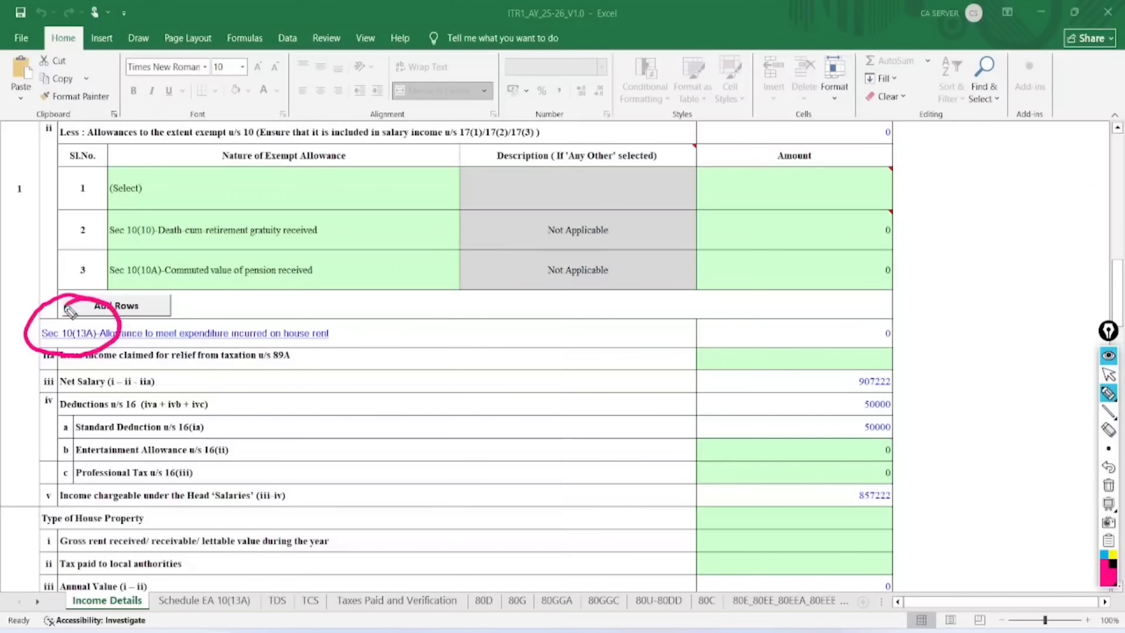
click(1108, 485)
click(1109, 375)
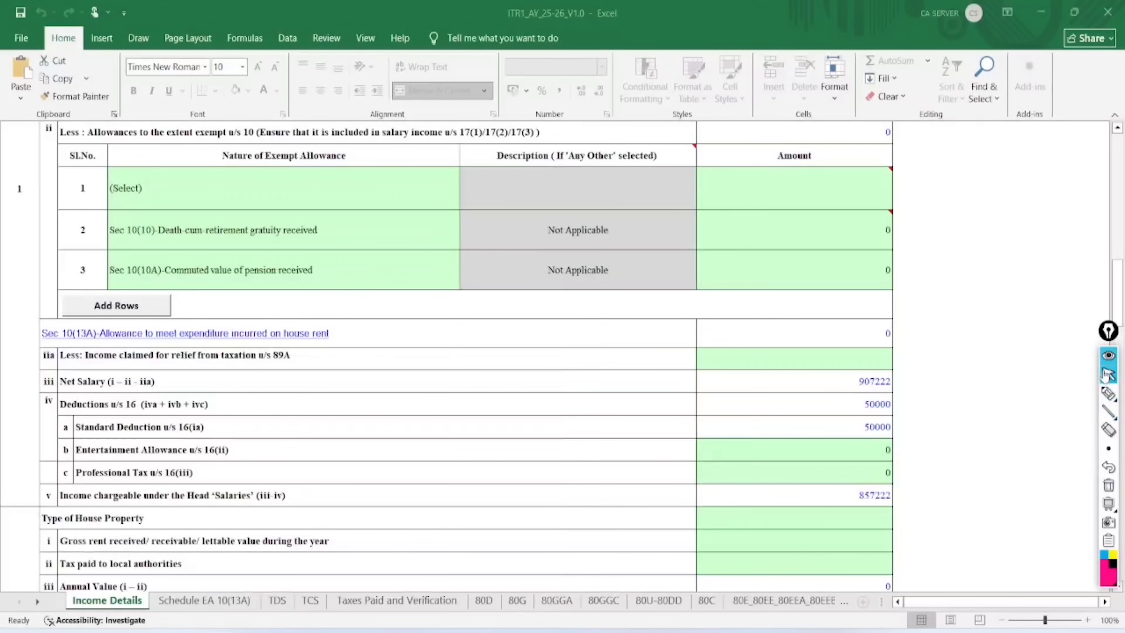
On Schedule EA 10(13A), set Place of Work to 2. Non-Metro
click(121, 333)
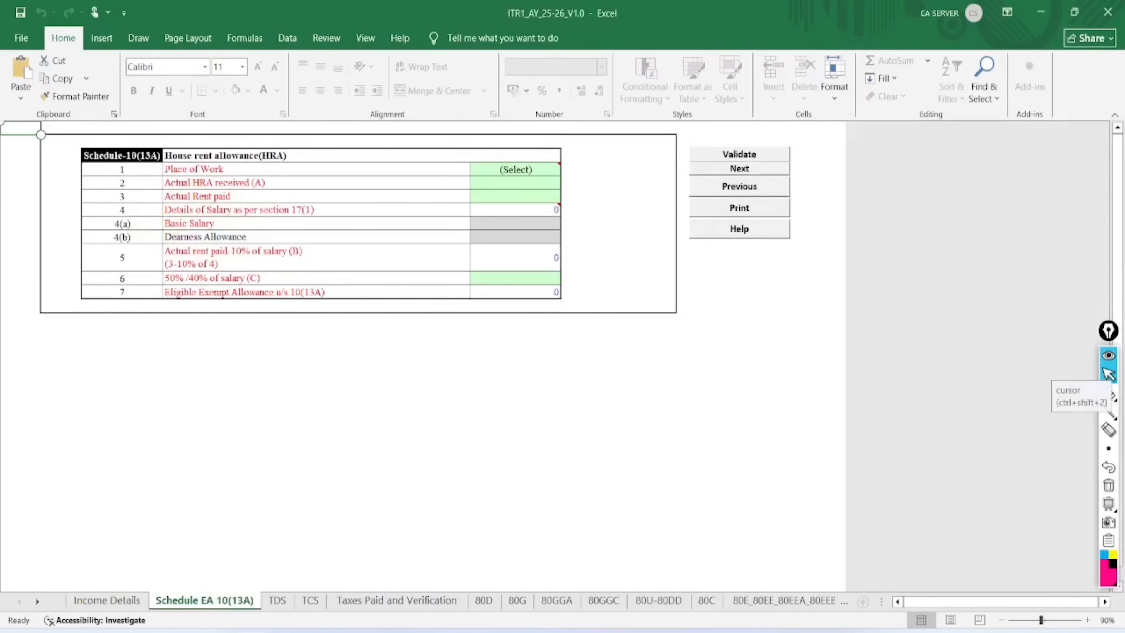
scroll(444, 332, up, 1)
scroll(445, 332, up, 2)
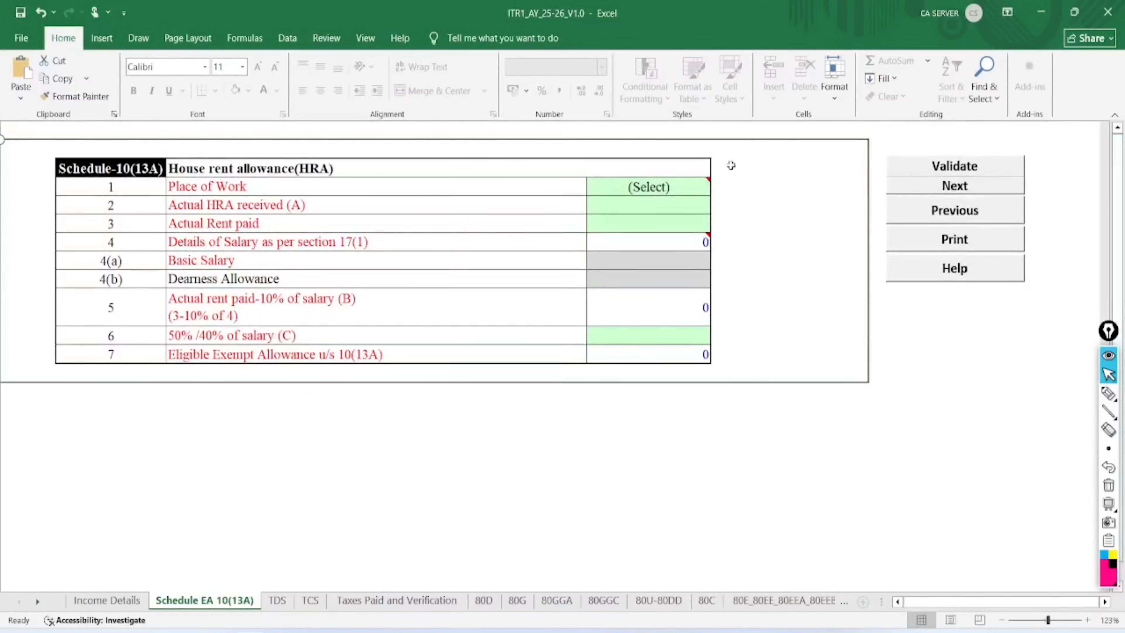
click(646, 190)
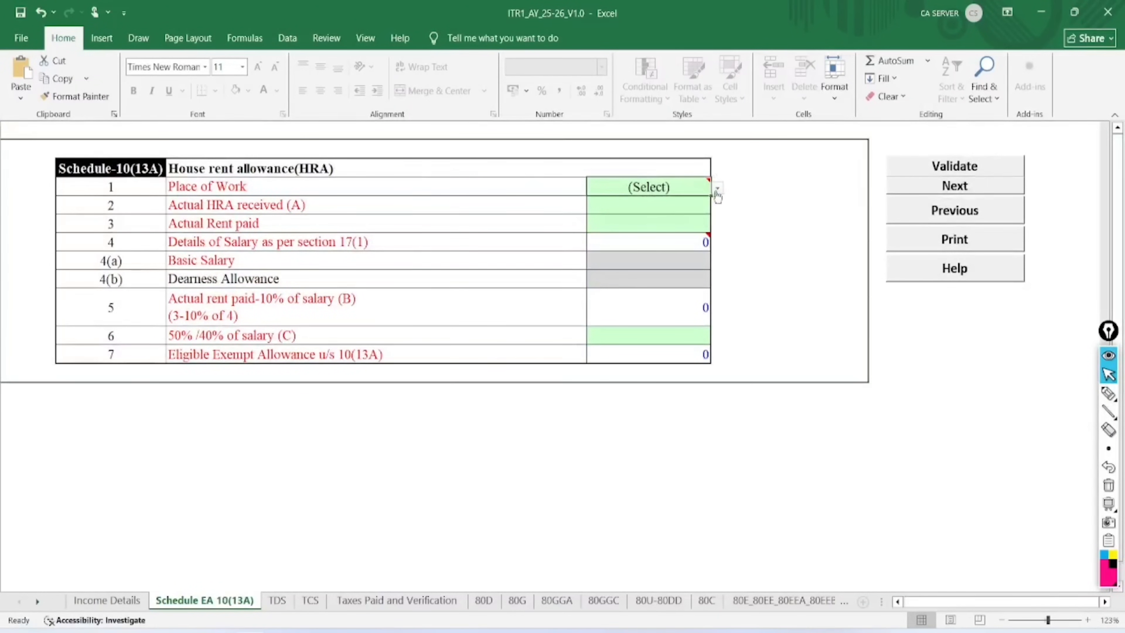
click(717, 190)
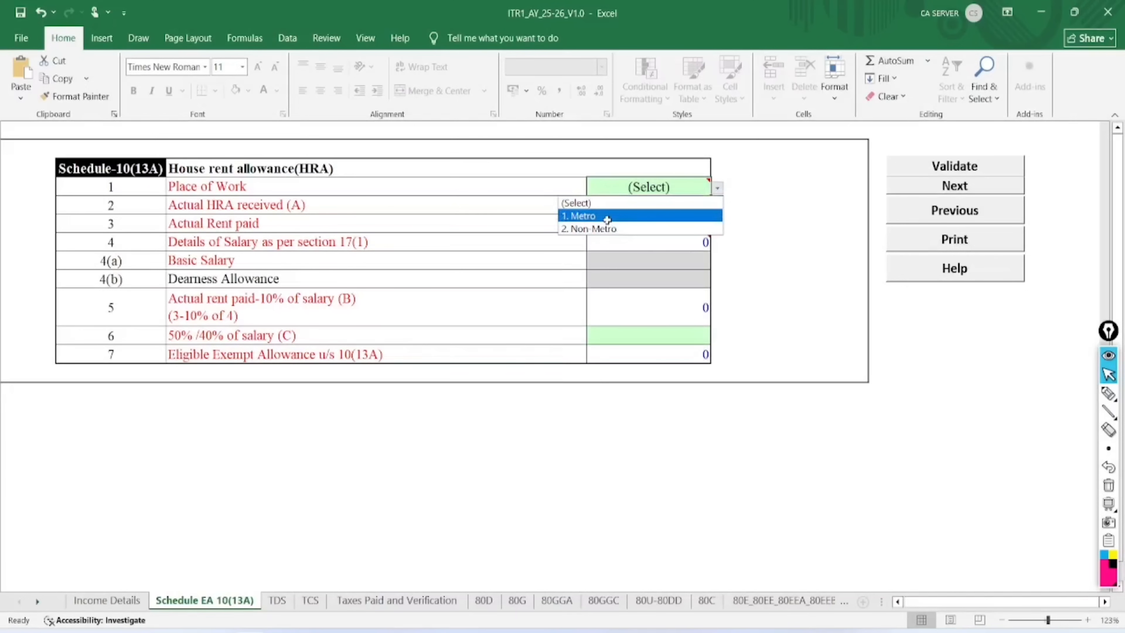
click(605, 229)
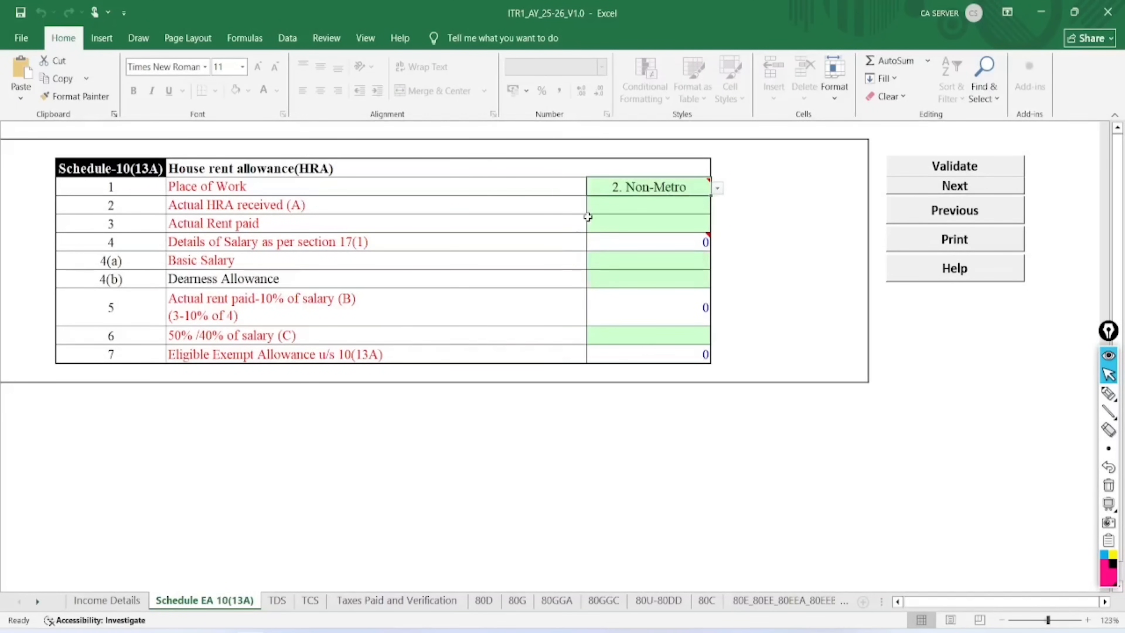
Enter actual HRA received 150000 and actual rent paid 240000
click(622, 207)
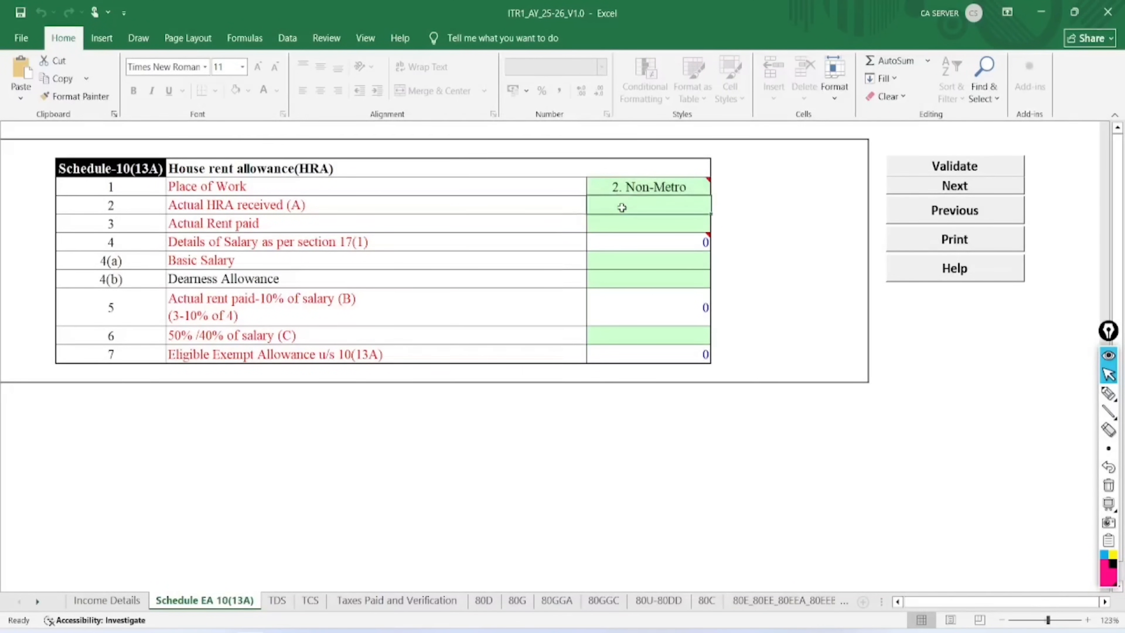
text(150000)
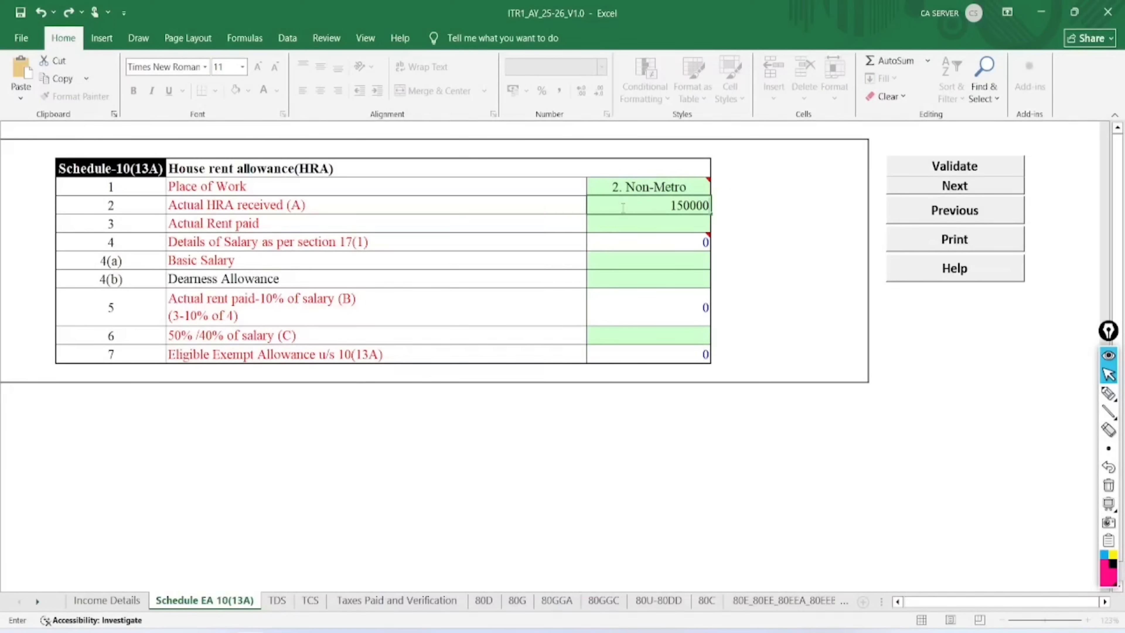
key(Return)
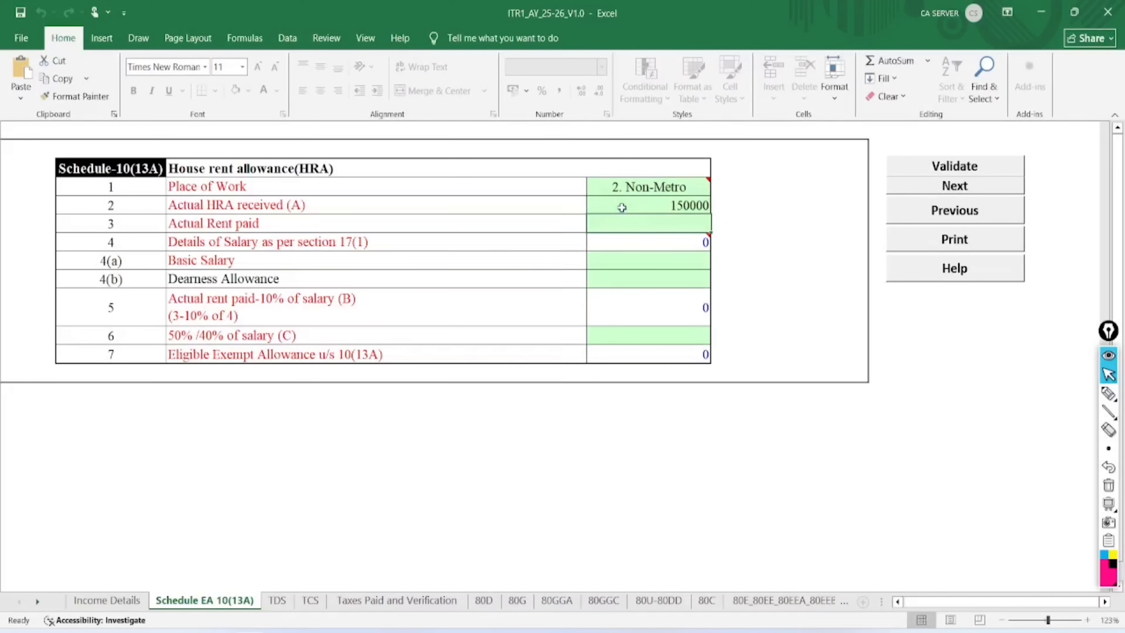
text(240000)
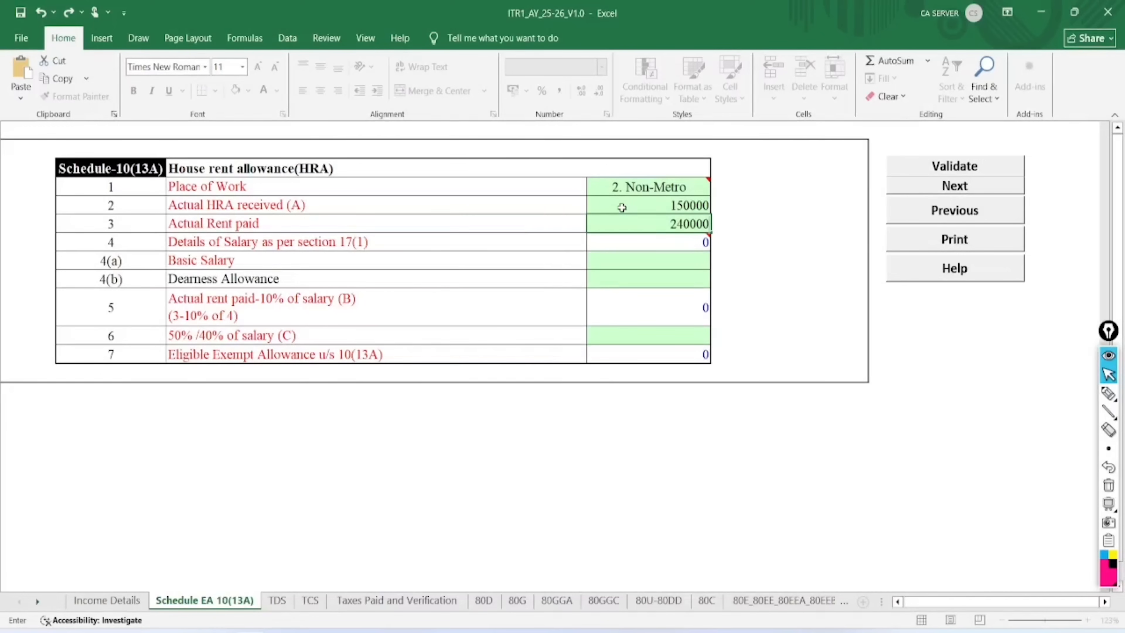
key(Return)
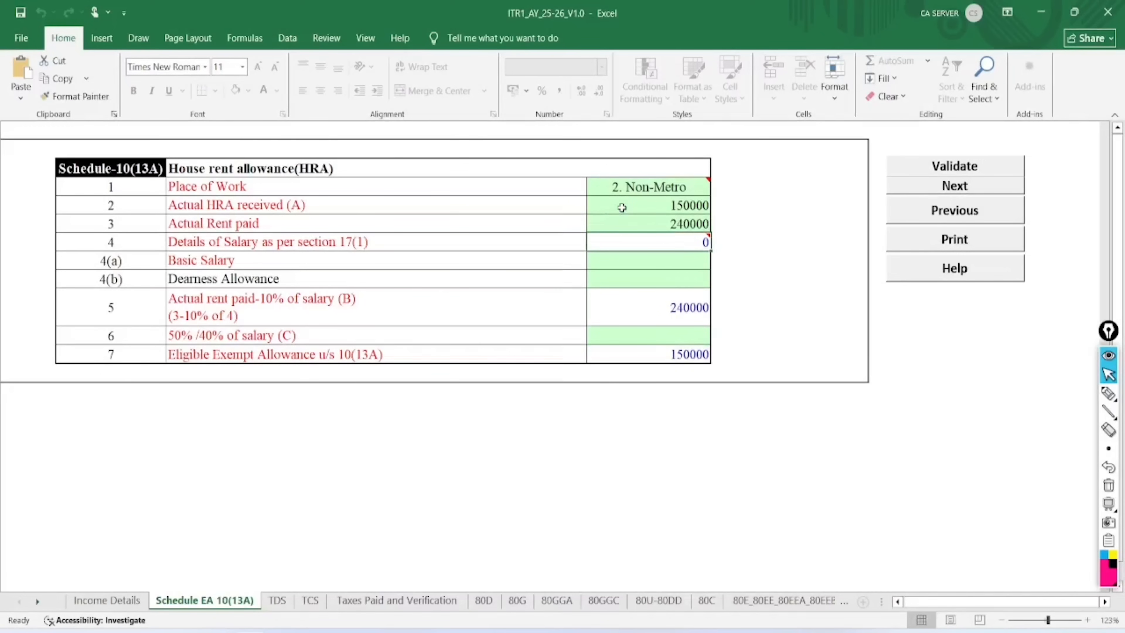
Enter basic salary 500000 and dearness allowance 100000
click(653, 258)
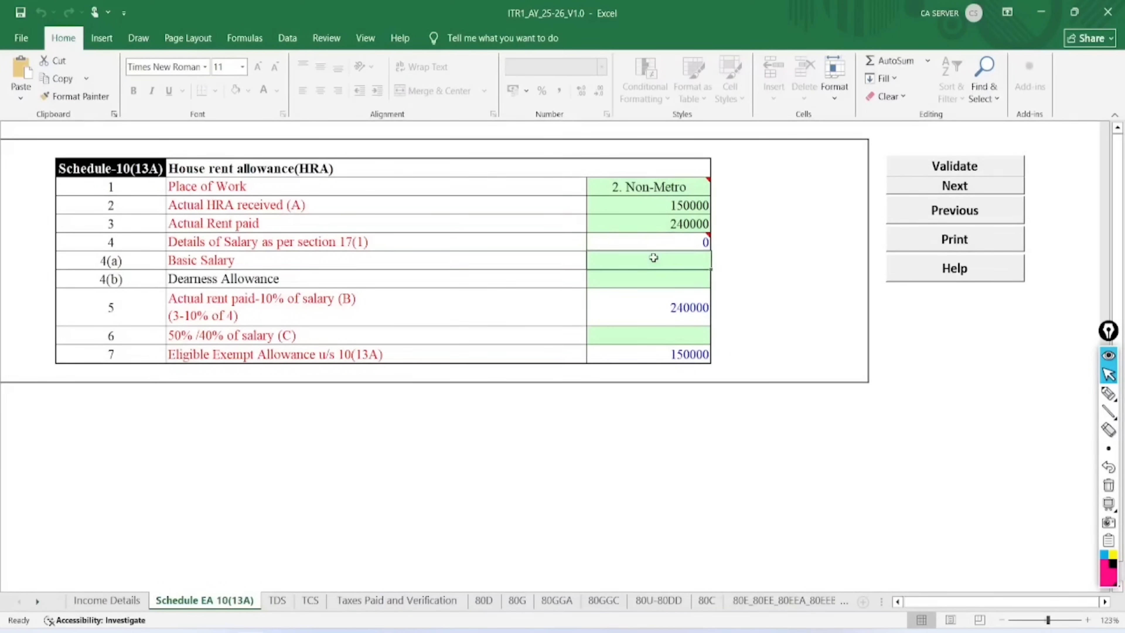
text(500000)
key(Return)
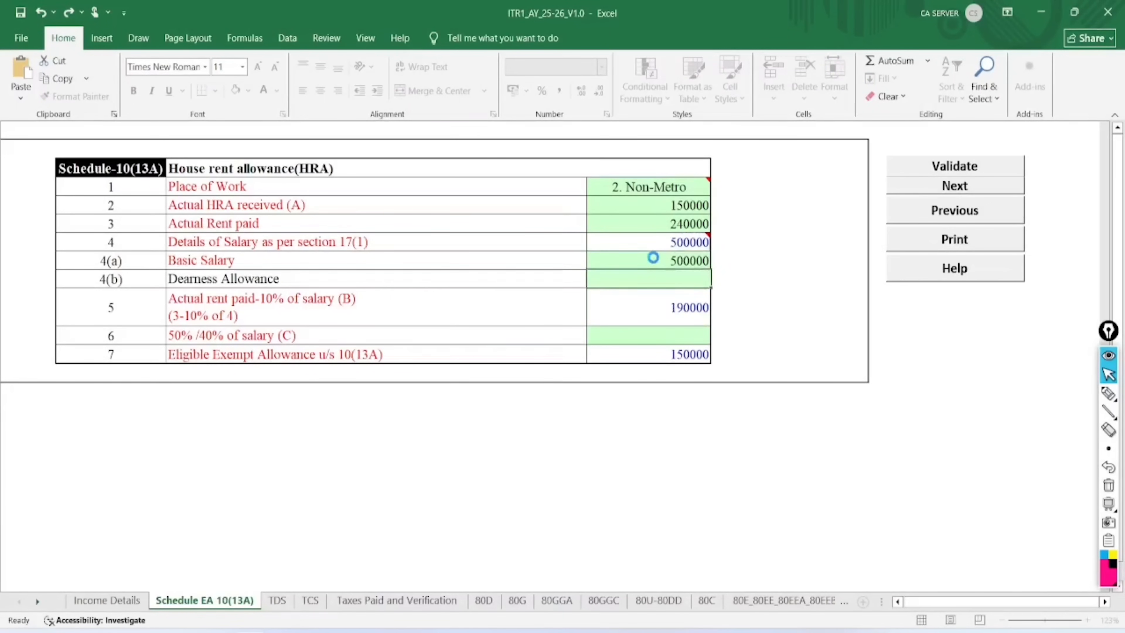
text(100000)
key(Return)
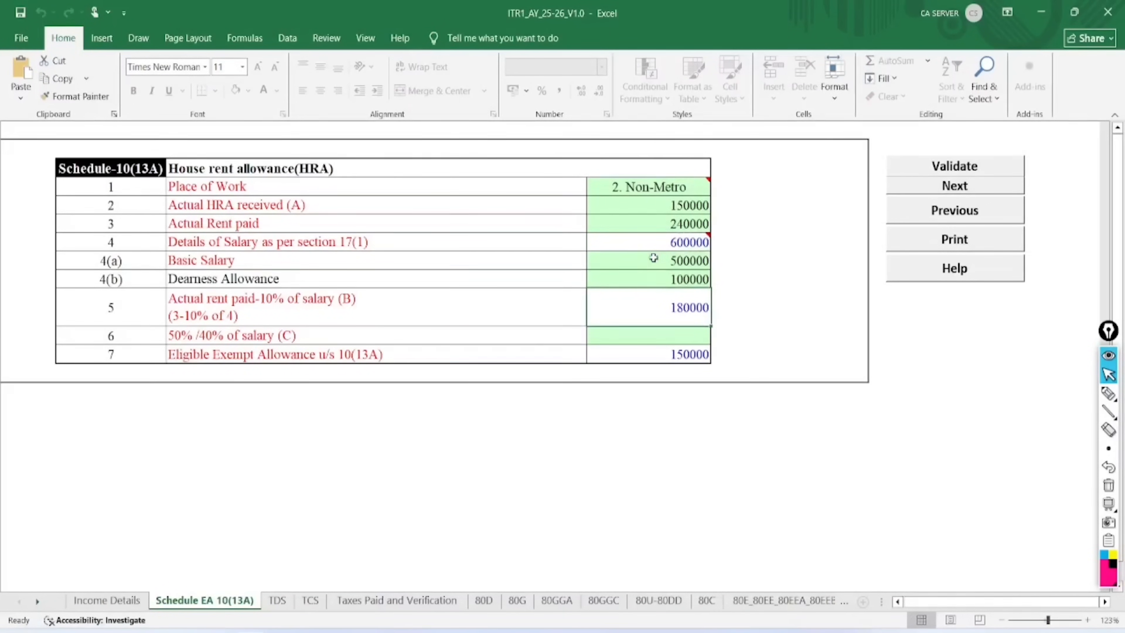
click(689, 261)
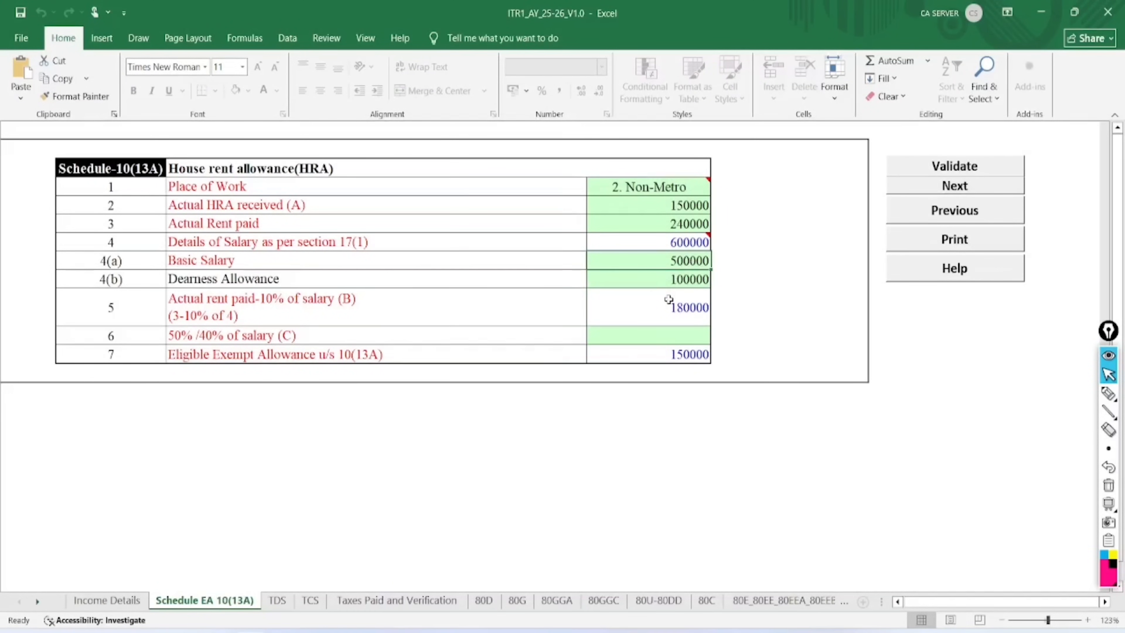
Annotate the HRA values including rent paid, clear the ink, and return to Income Details
click(1108, 393)
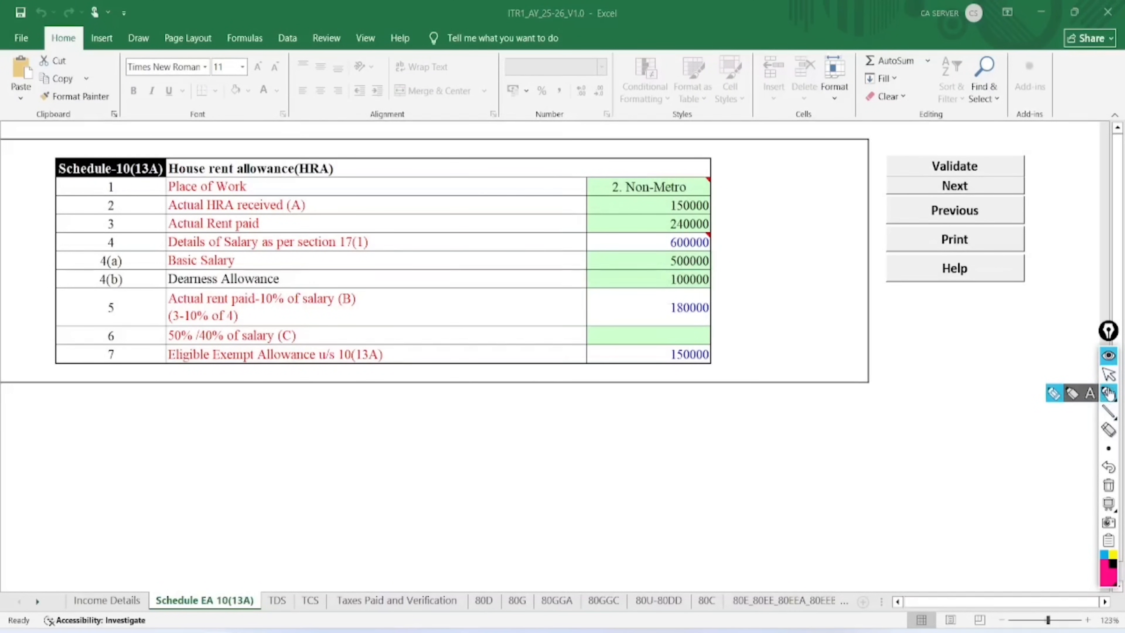
drag(172, 369, 406, 368)
mouse_move(729, 336)
mouse_down()
mouse_move(683, 329)
mouse_move(758, 352)
mouse_move(723, 399)
mouse_move(723, 329)
mouse_up()
mouse_move(711, 204)
mouse_down()
mouse_move(718, 214)
mouse_move(827, 183)
mouse_up()
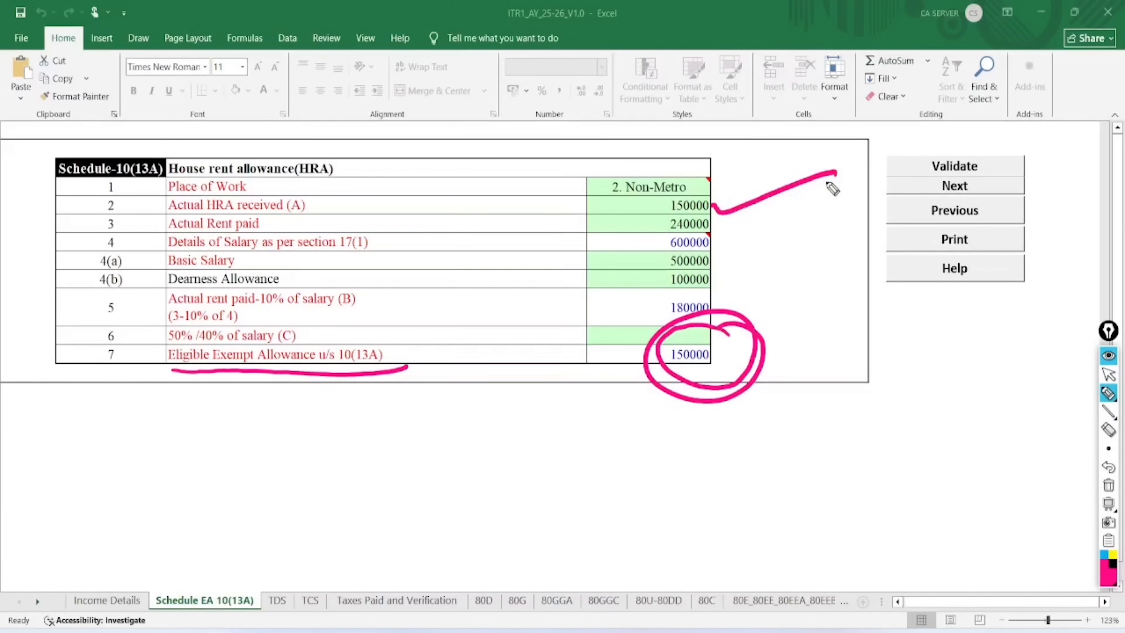
drag(704, 224, 778, 210)
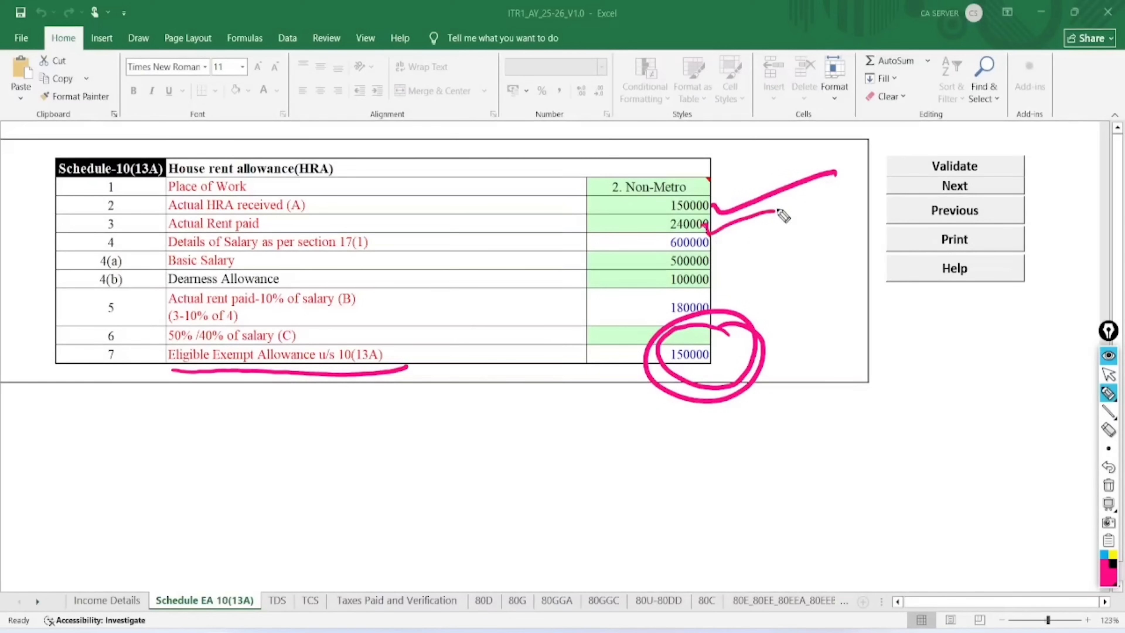
click(1108, 485)
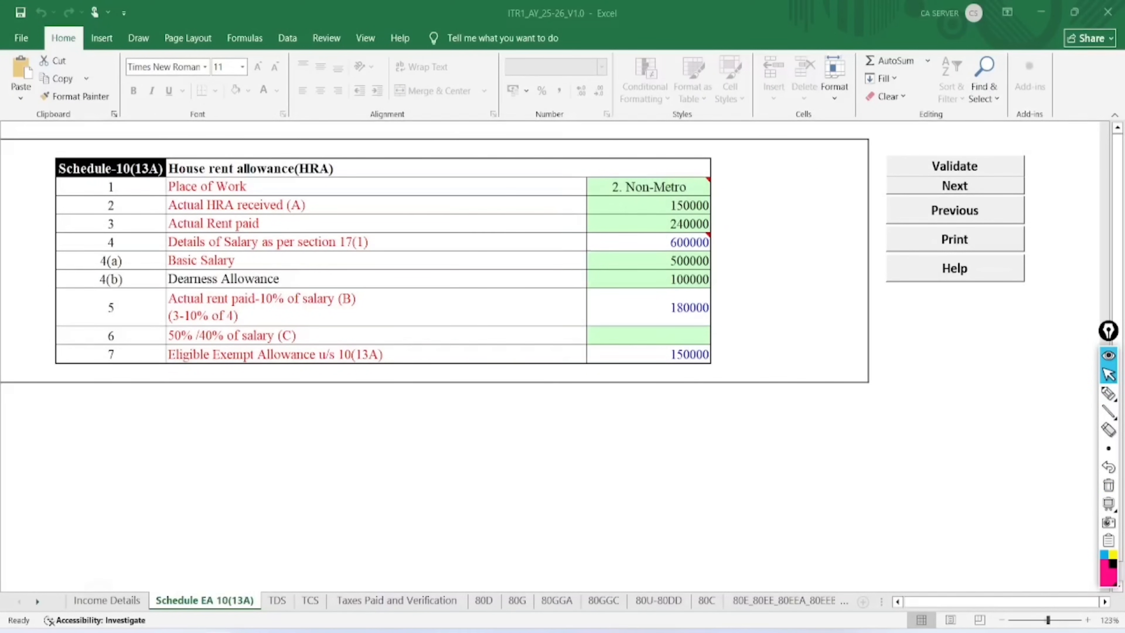
click(106, 600)
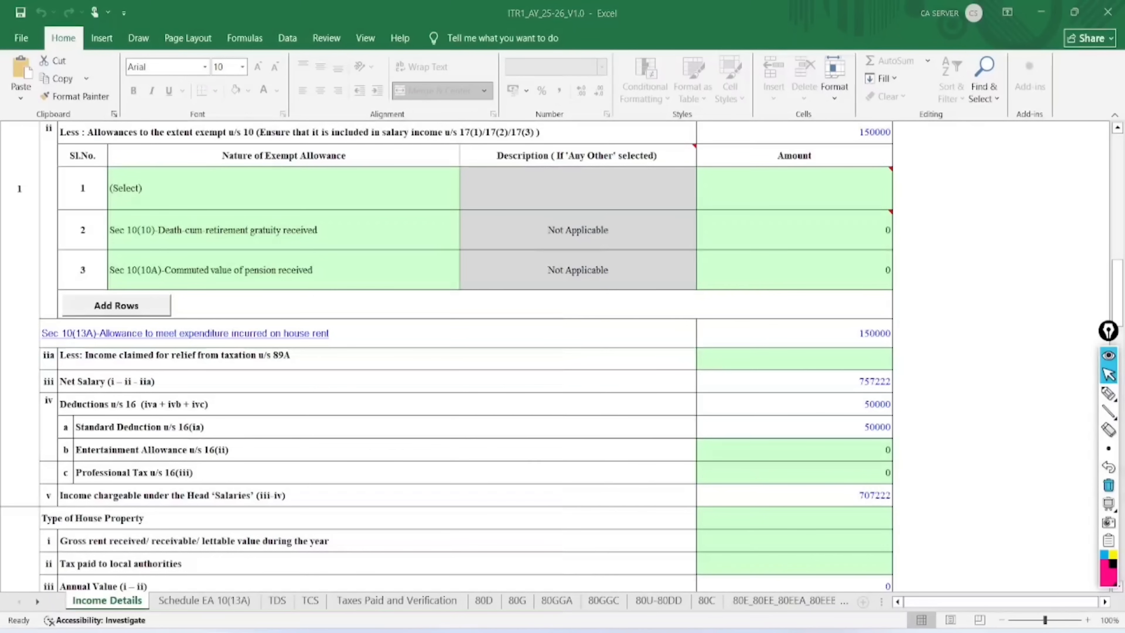
Mark the 150000 HRA exemption and 50000 section 16 deduction, then clear the ink
click(1108, 393)
drag(349, 321, 462, 301)
drag(568, 338, 839, 340)
mouse_move(824, 318)
mouse_down()
mouse_move(840, 332)
mouse_move(833, 349)
mouse_up()
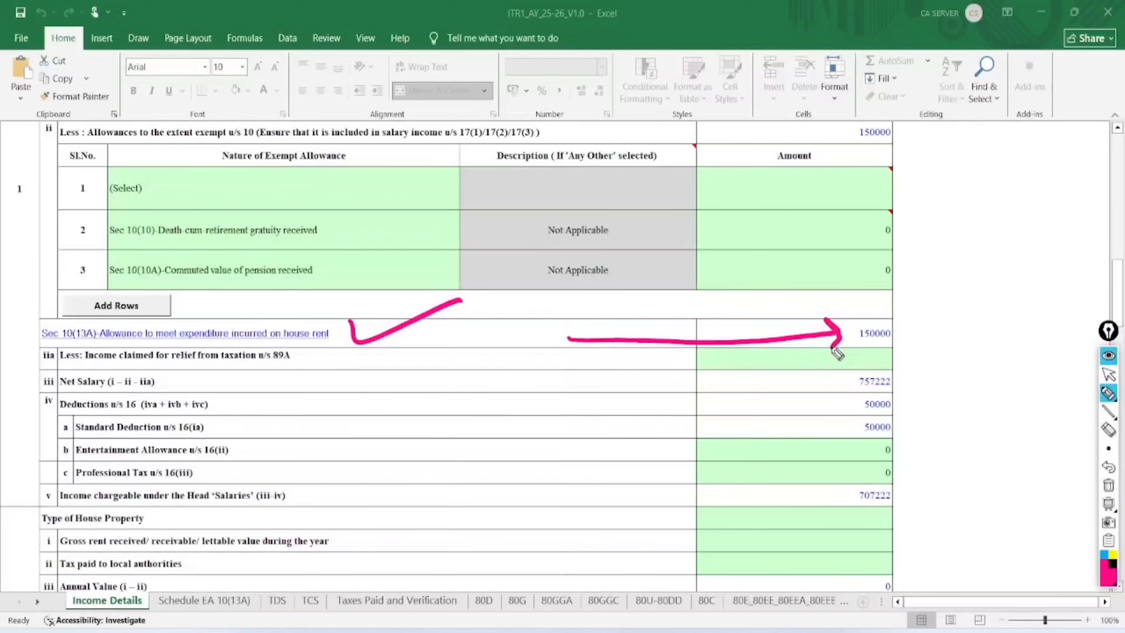
mouse_move(854, 416)
mouse_down()
mouse_move(901, 427)
mouse_move(904, 394)
mouse_move(852, 415)
mouse_up()
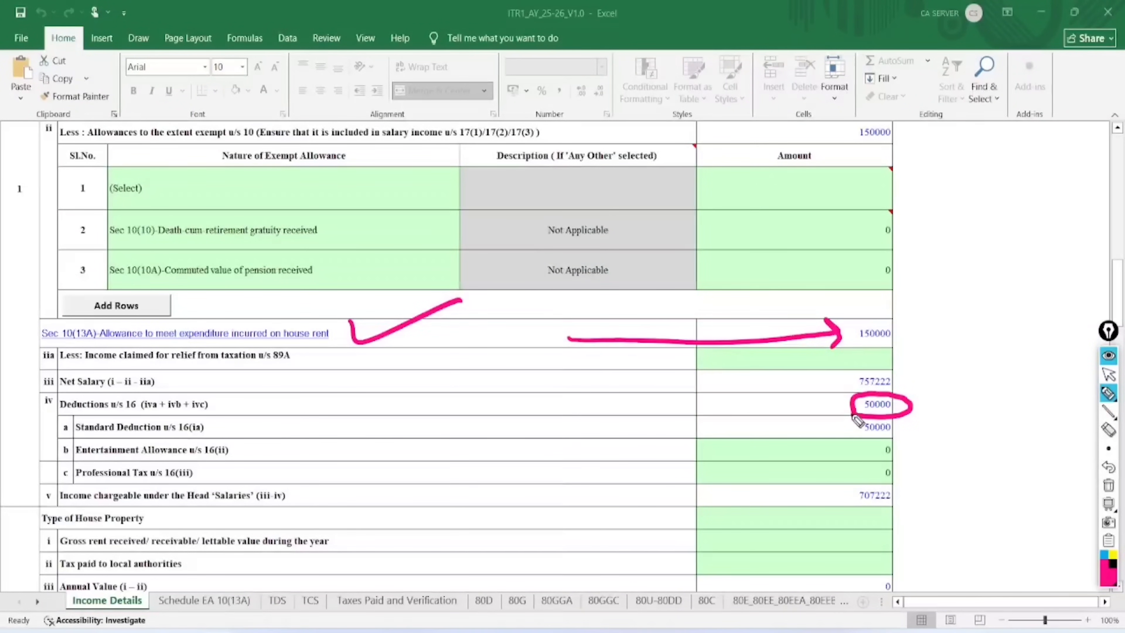
click(1108, 485)
click(1109, 374)
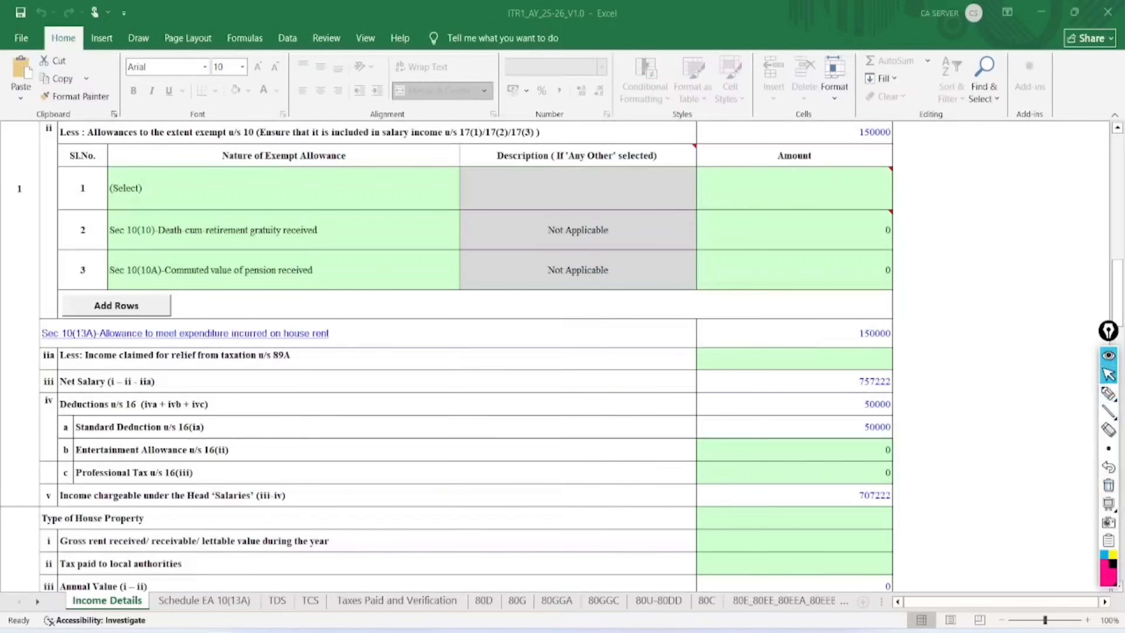
scroll(954, 502, up, 1)
scroll(1107, 384, down, 1)
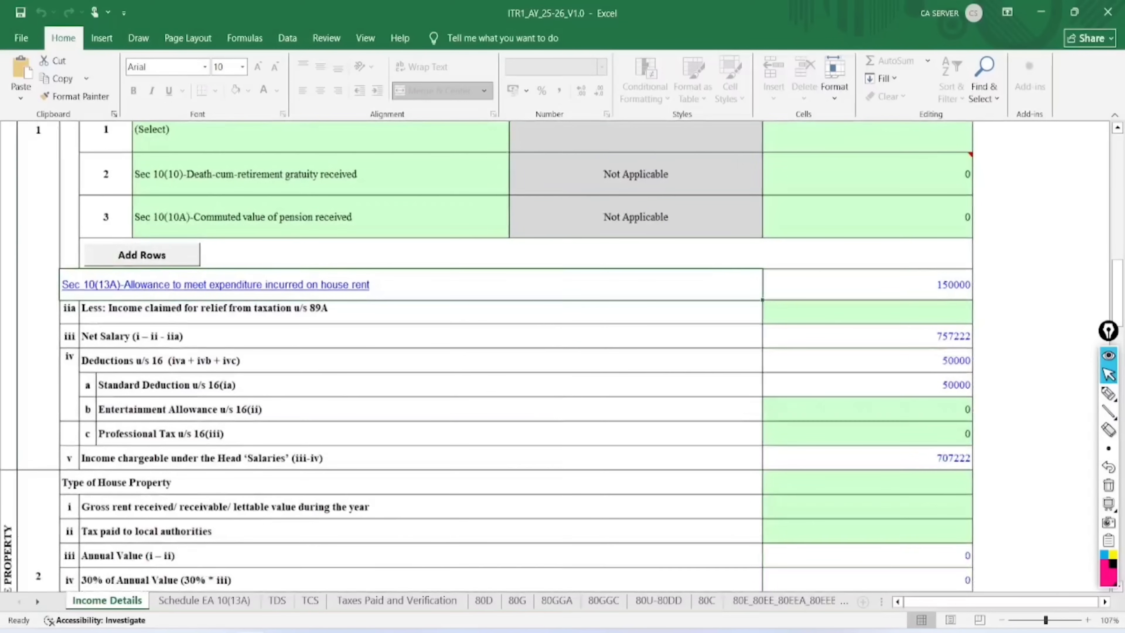
scroll(549, 356, down, 1)
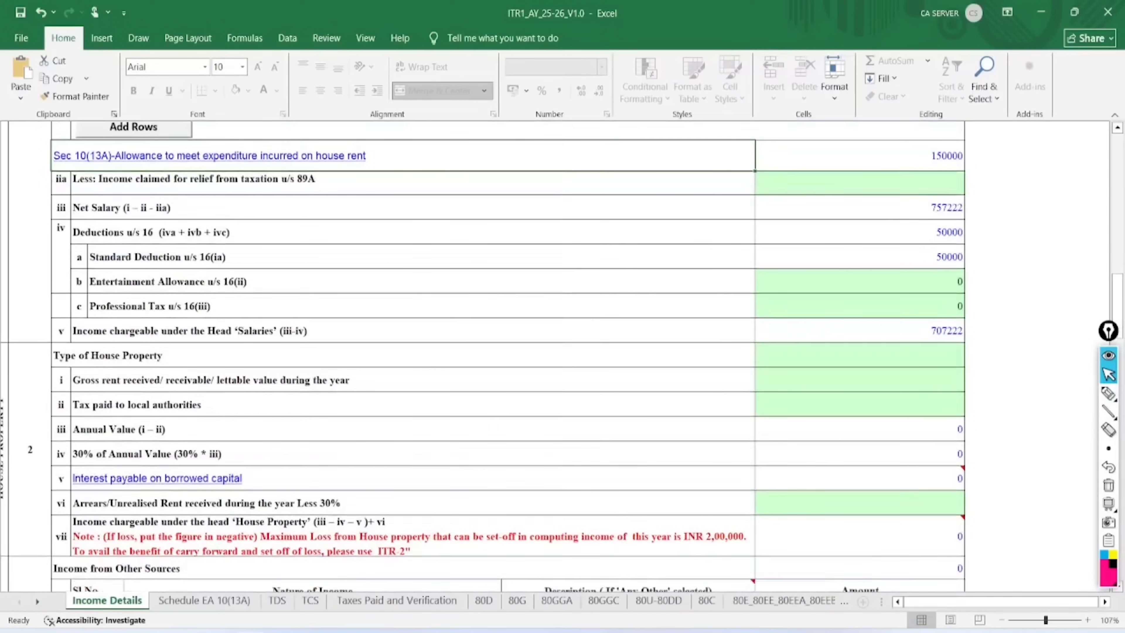
scroll(1055, 457, up, 1)
Set Type of House Property to Self Occupied
click(1108, 393)
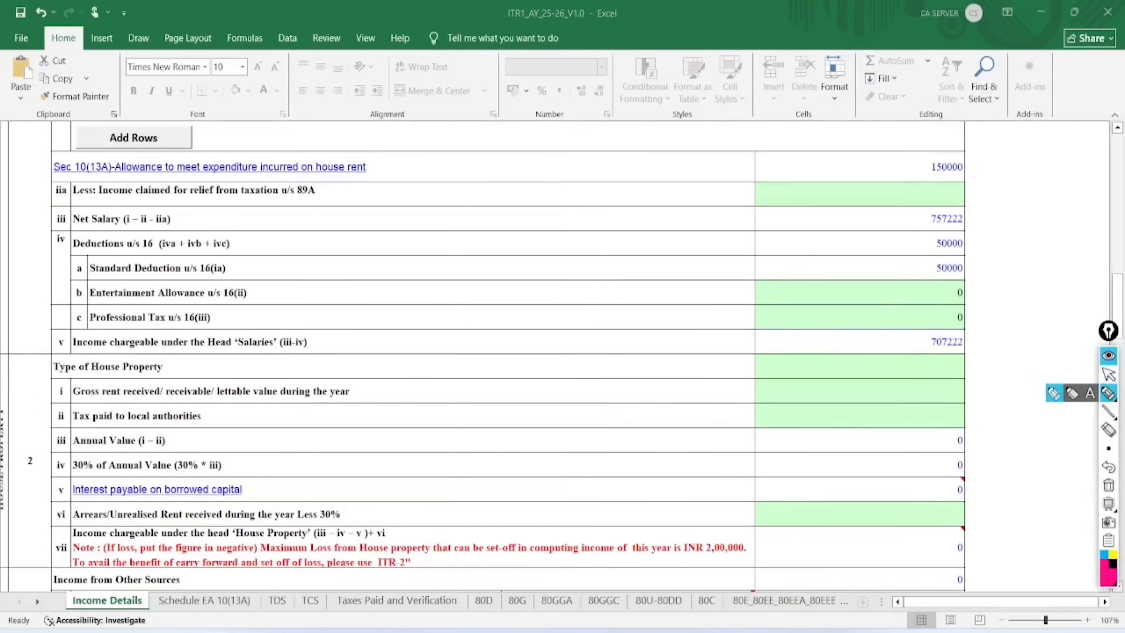
mouse_move(38, 380)
mouse_down()
mouse_move(82, 387)
mouse_move(189, 372)
mouse_move(73, 350)
mouse_move(30, 397)
mouse_move(961, 384)
mouse_up()
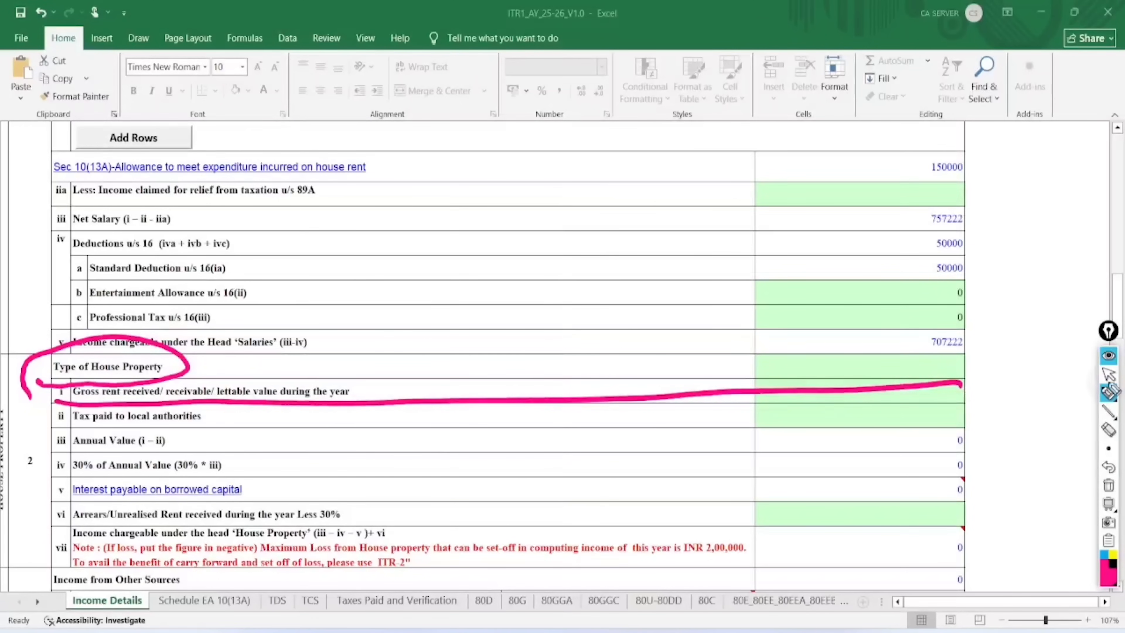
click(1109, 374)
click(962, 368)
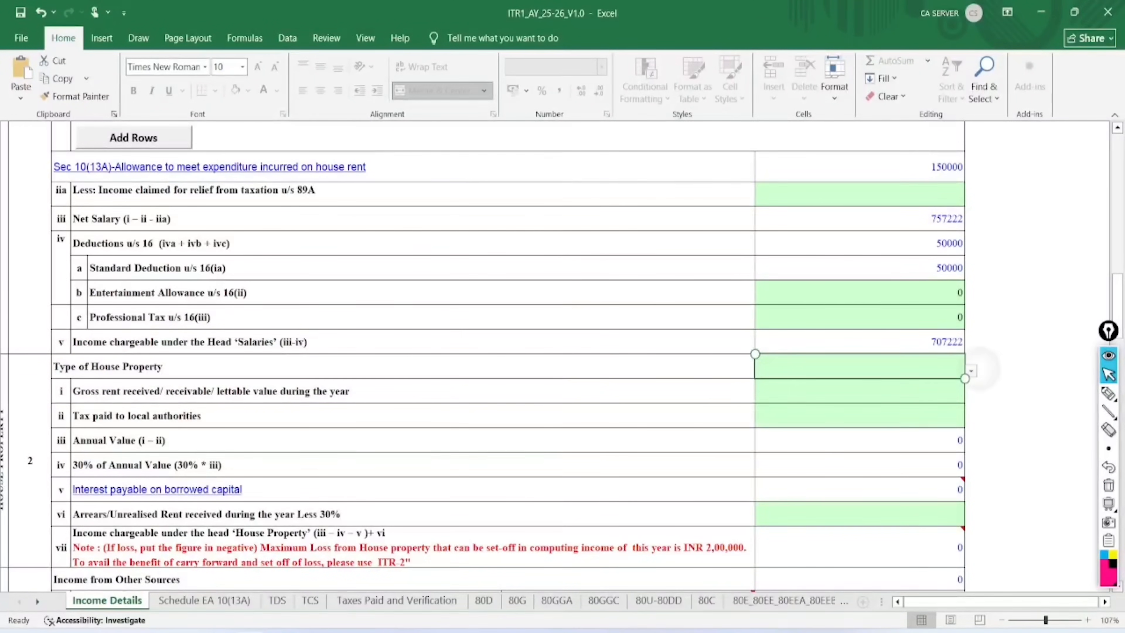
click(971, 371)
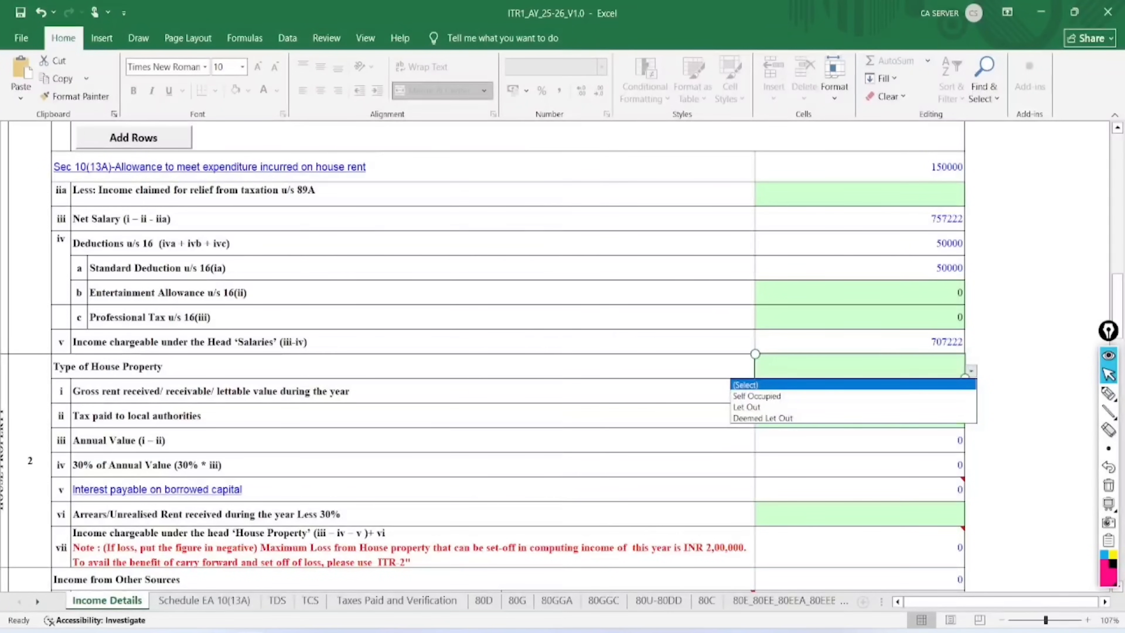
key(Down)
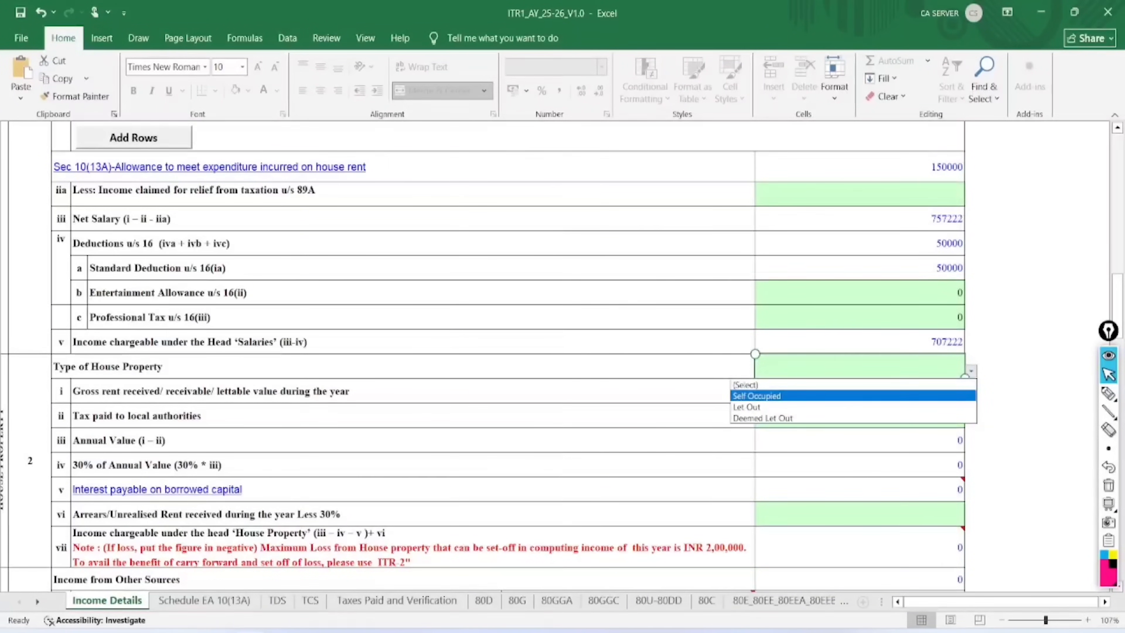
key(Down)
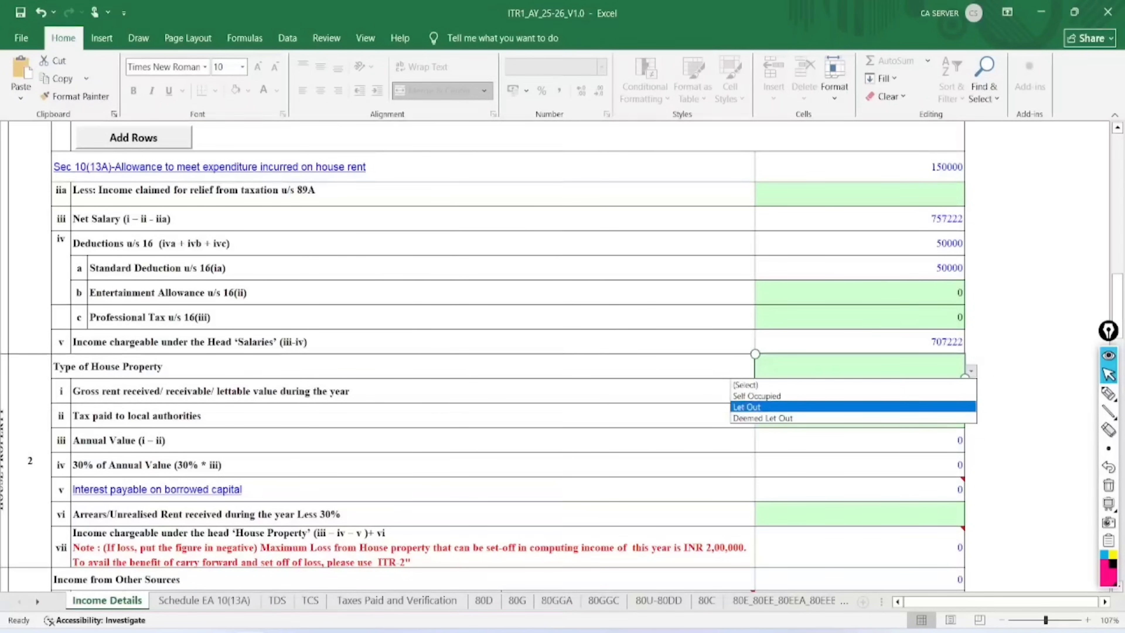
key(Down)
key(Up)
key(Up)
key(Return)
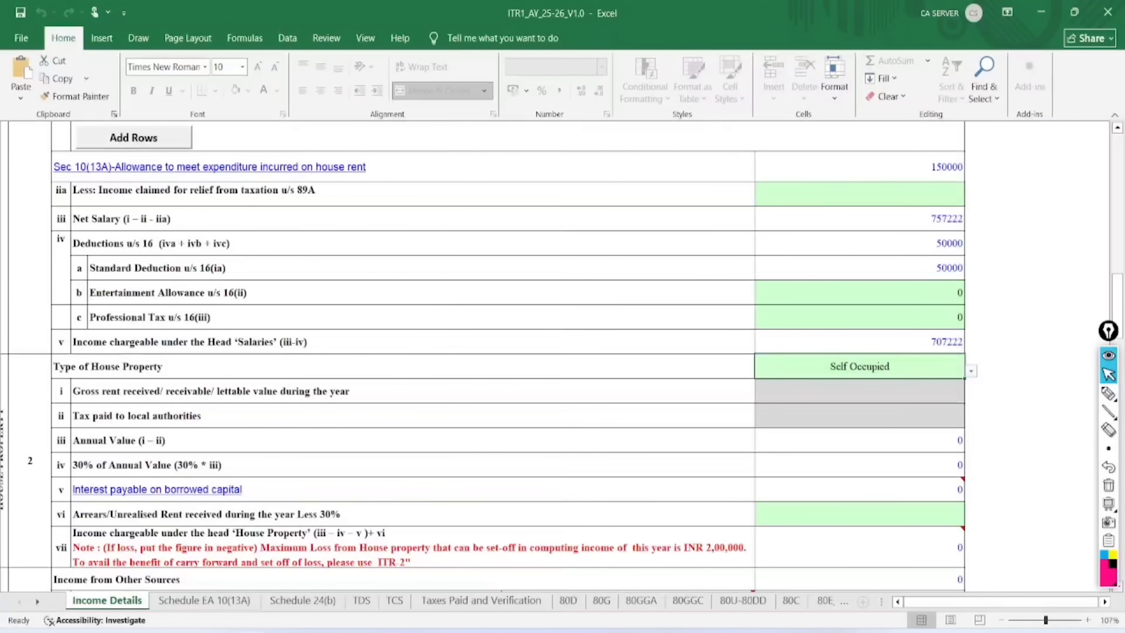
Create the Schedule 24(b) interest on borrowed capital sheet, then return to Schedule EA 10(13A)
click(410, 492)
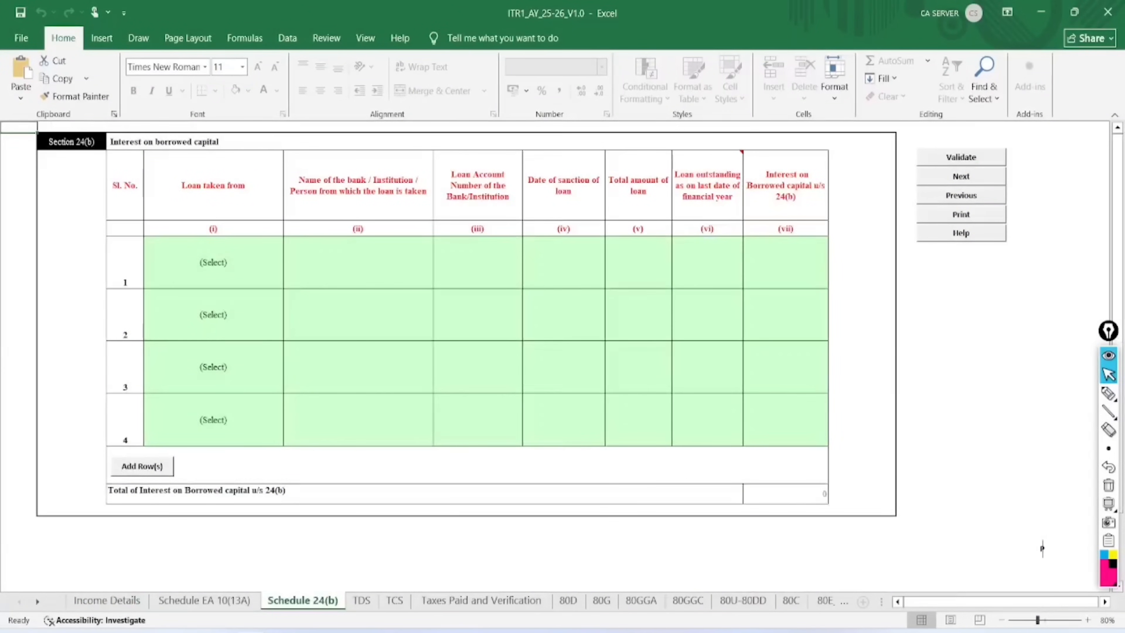
scroll(1042, 548, up, 2)
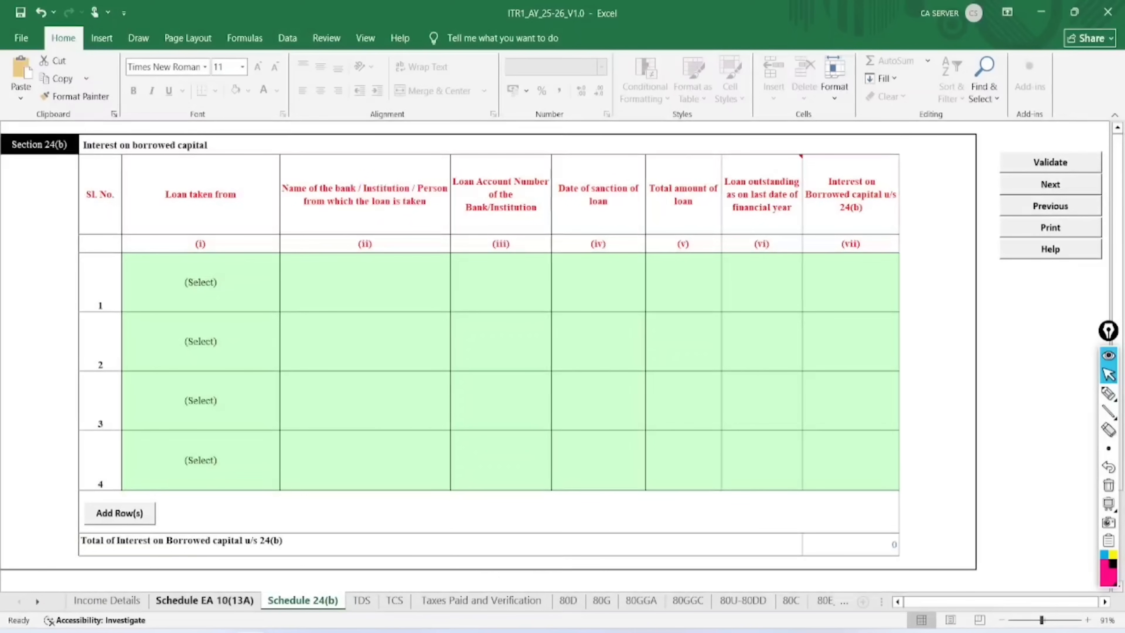
key(ctrl+Page_Up)
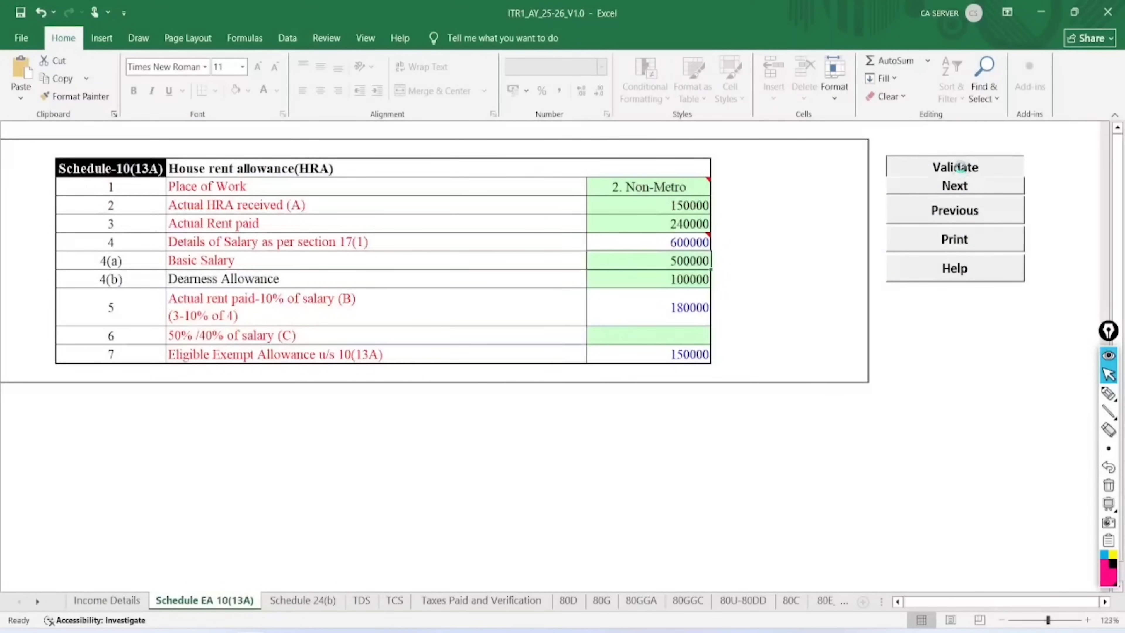
Enter 240000 as 50%/40% of salary on Schedule EA 10(13A) and validate it as OK
click(959, 167)
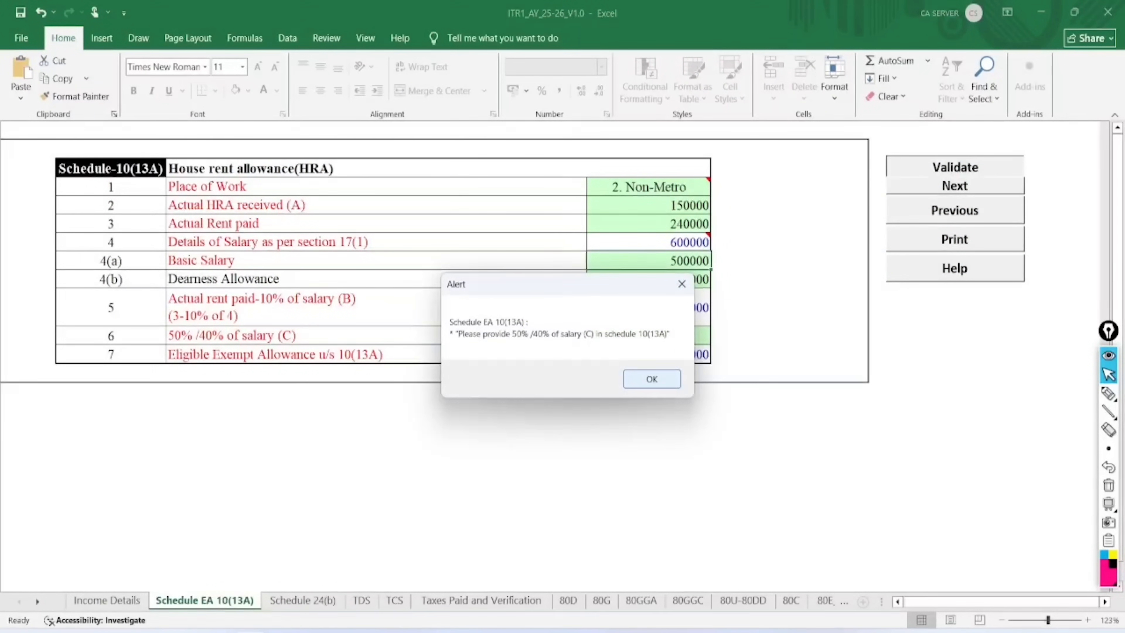
key(Return)
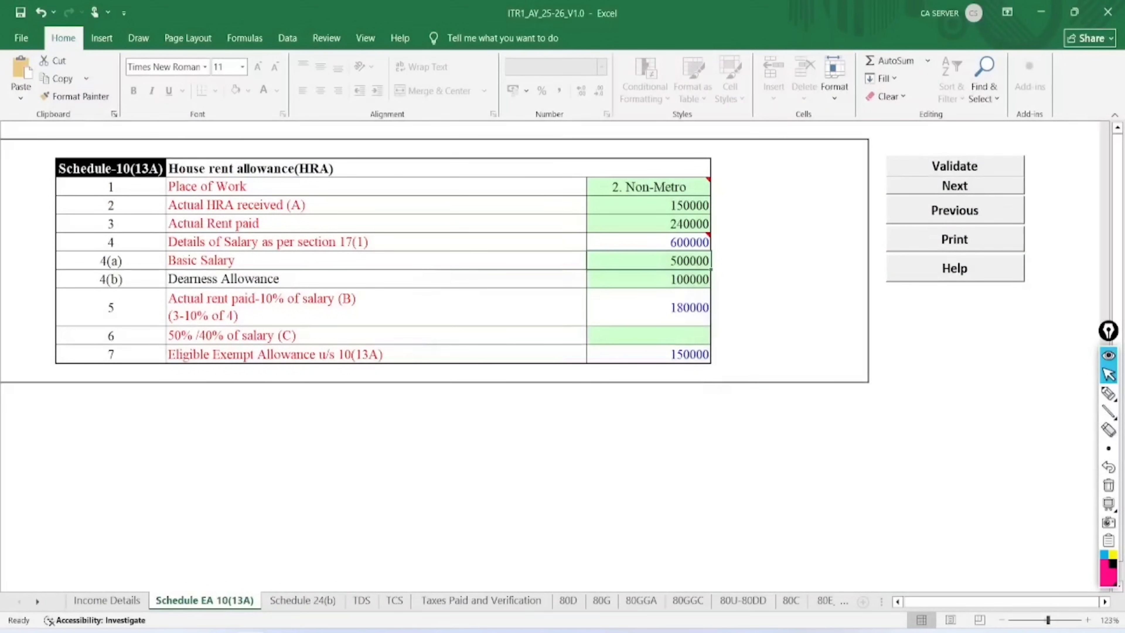
click(648, 335)
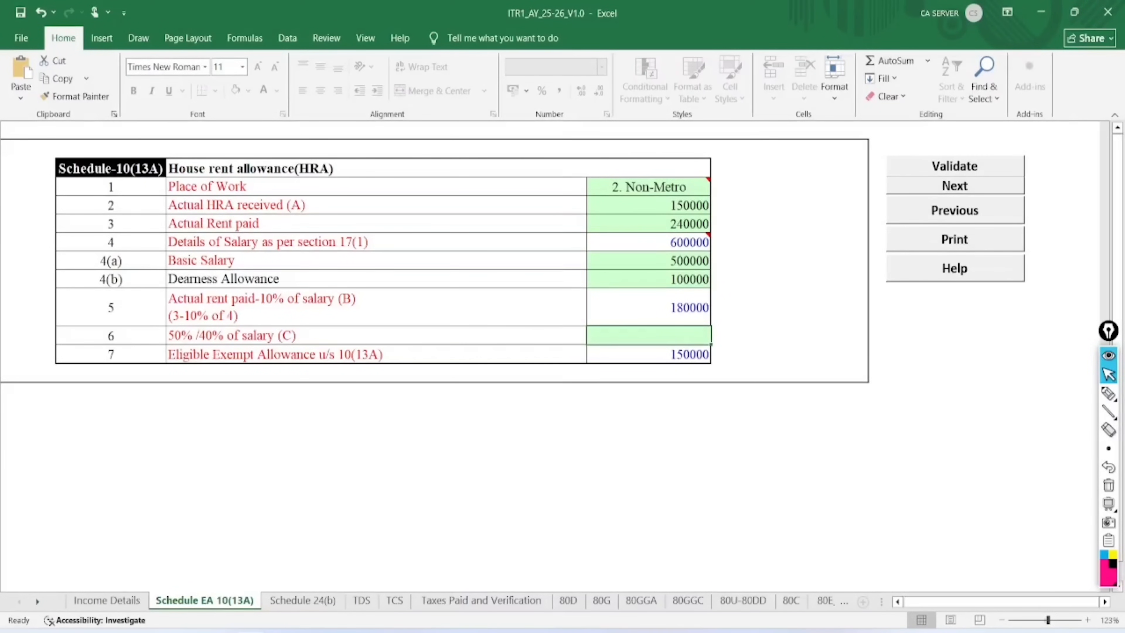
text(4)
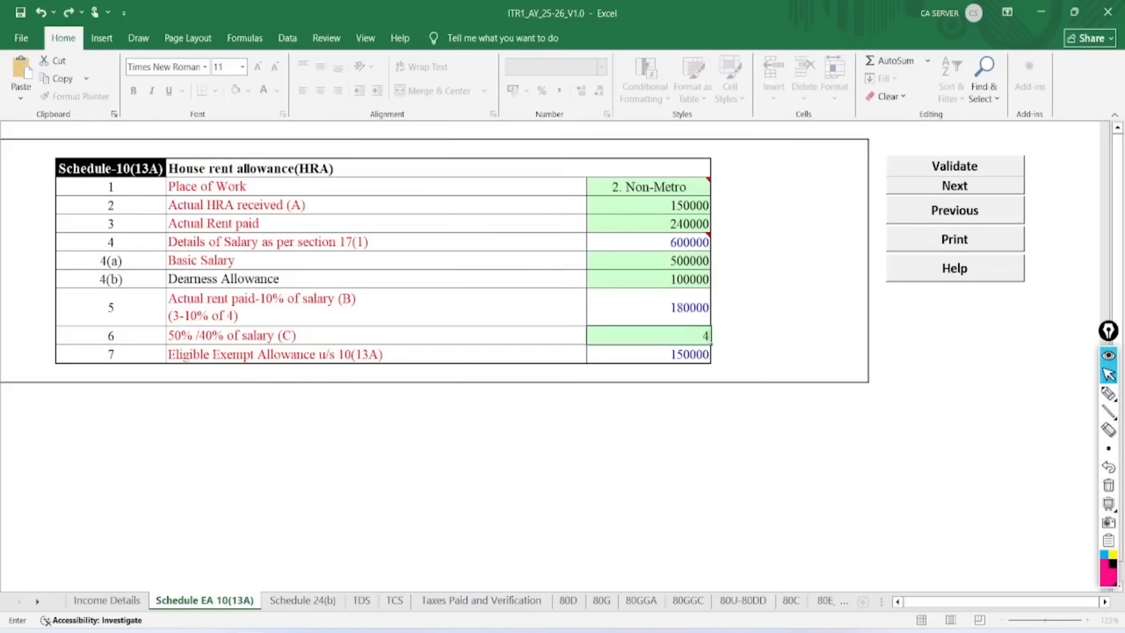
text(0)
click(626, 359)
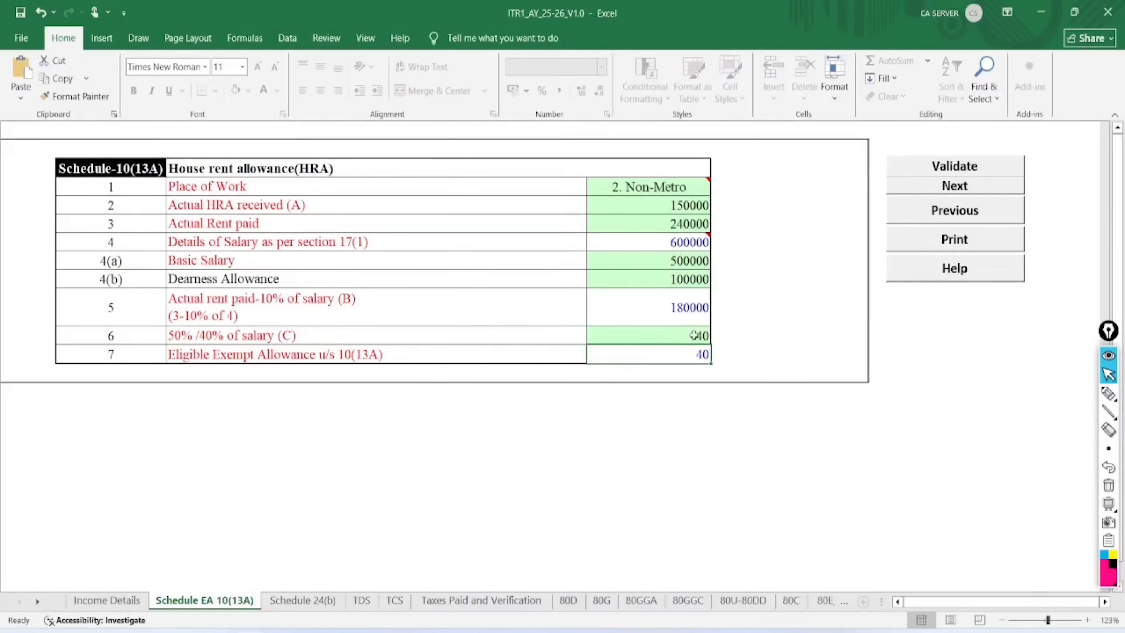
click(730, 335)
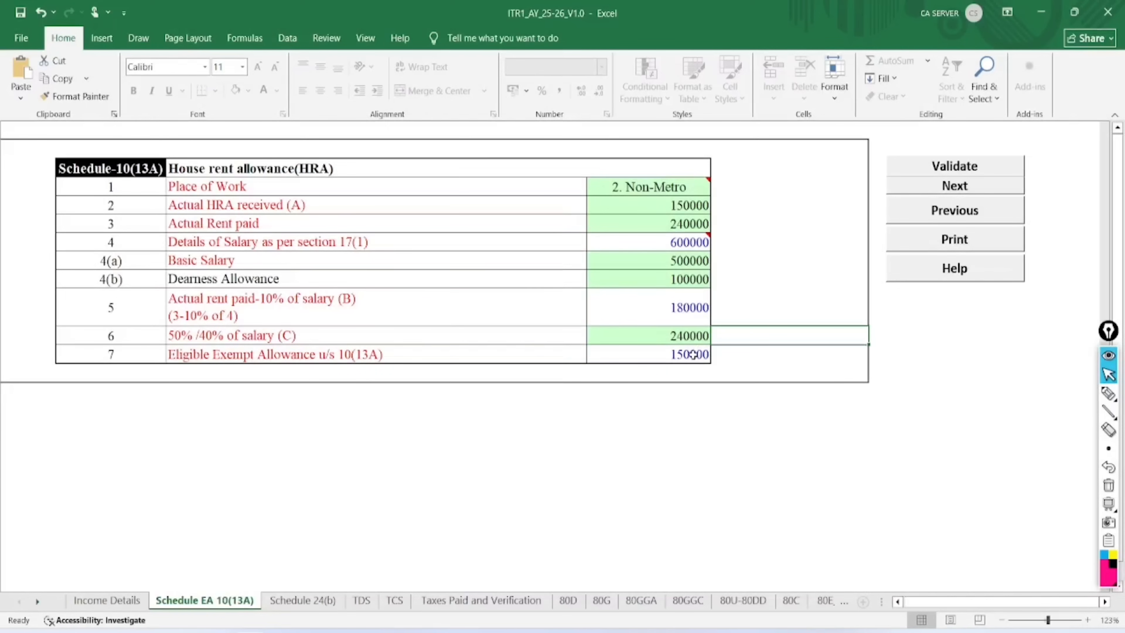
click(956, 164)
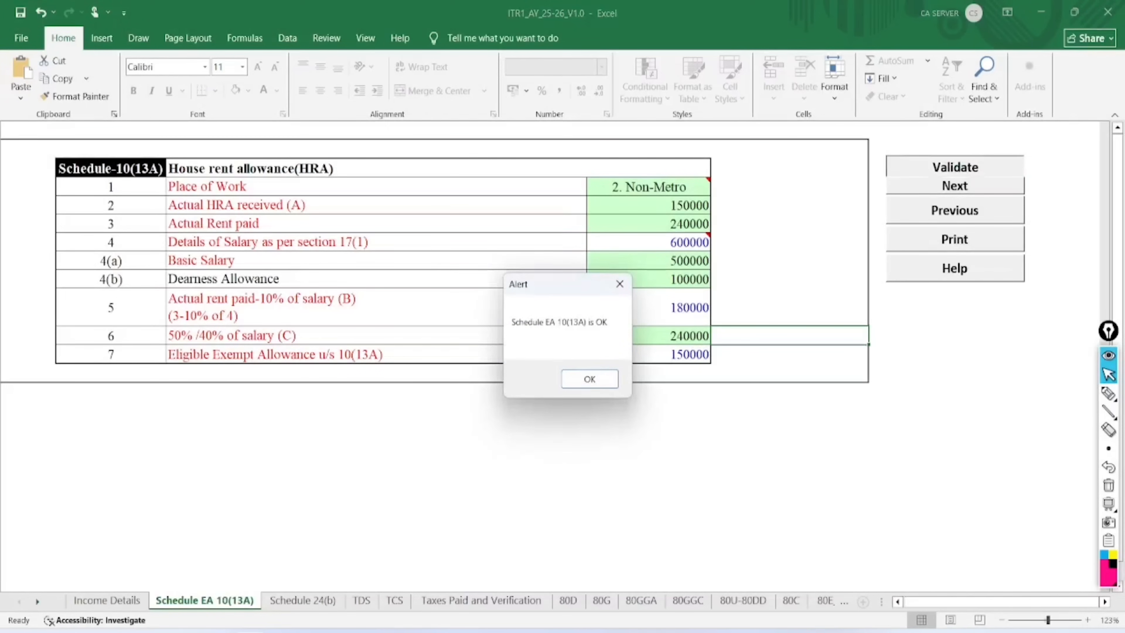
click(589, 378)
On Schedule 24(b) row 1, set the loan source to Bank with bank name sbi
click(310, 599)
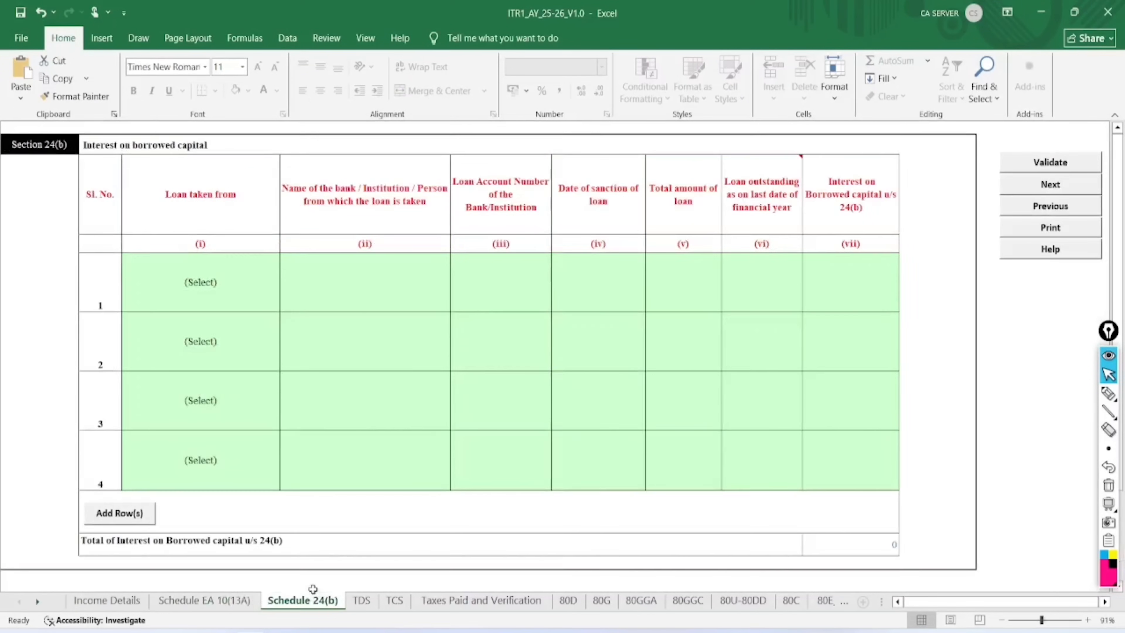
click(239, 277)
click(287, 301)
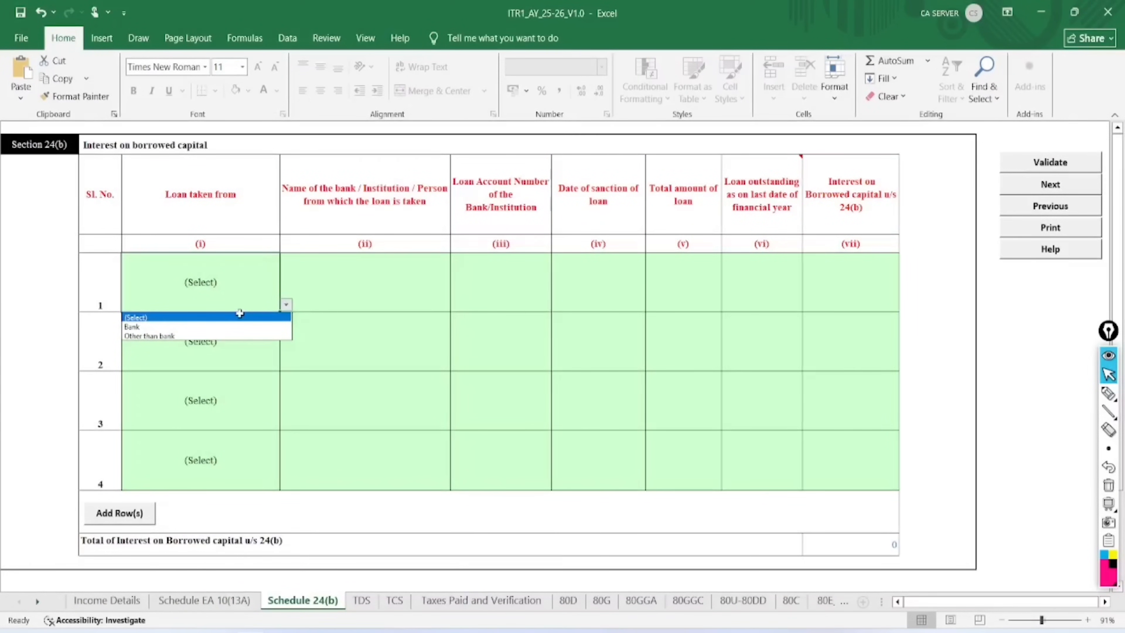
click(168, 327)
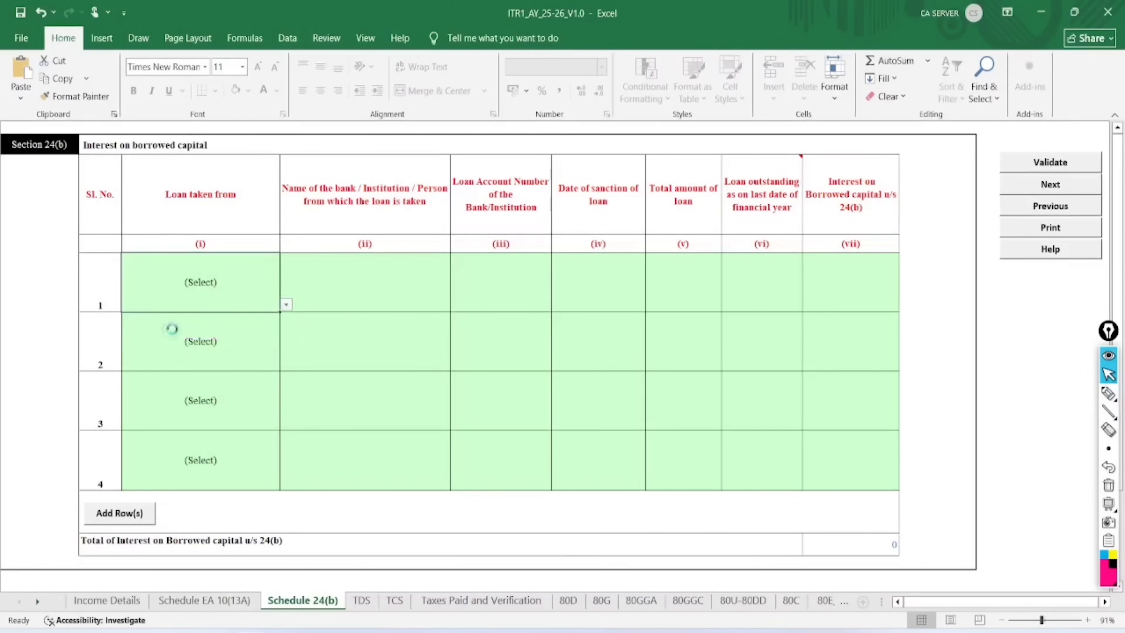
click(368, 277)
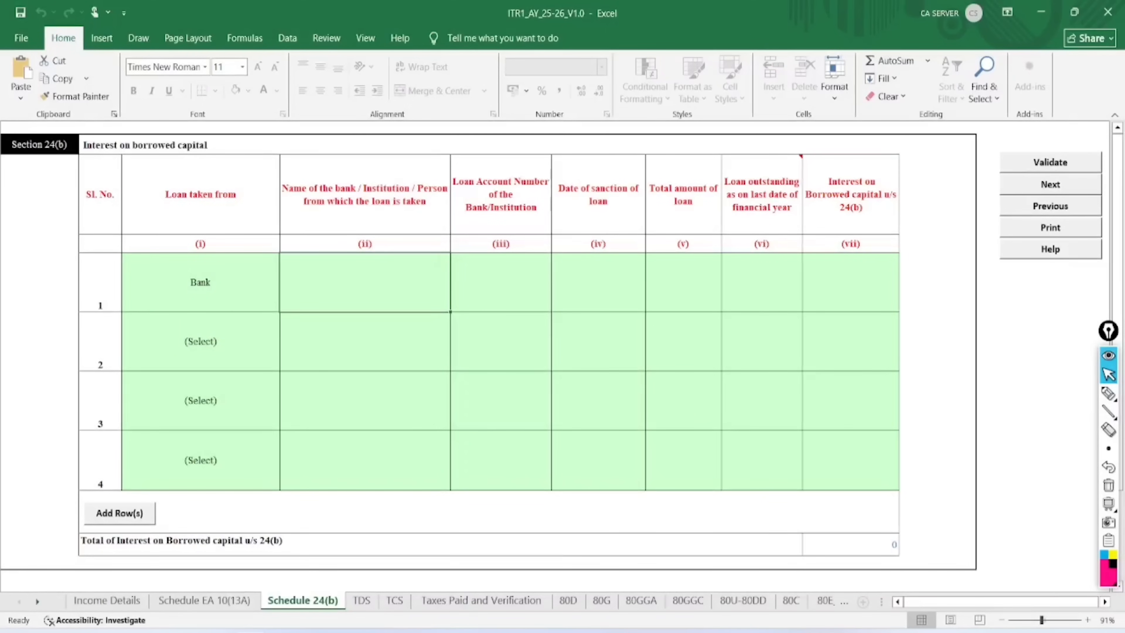
text(sbi)
key(Return)
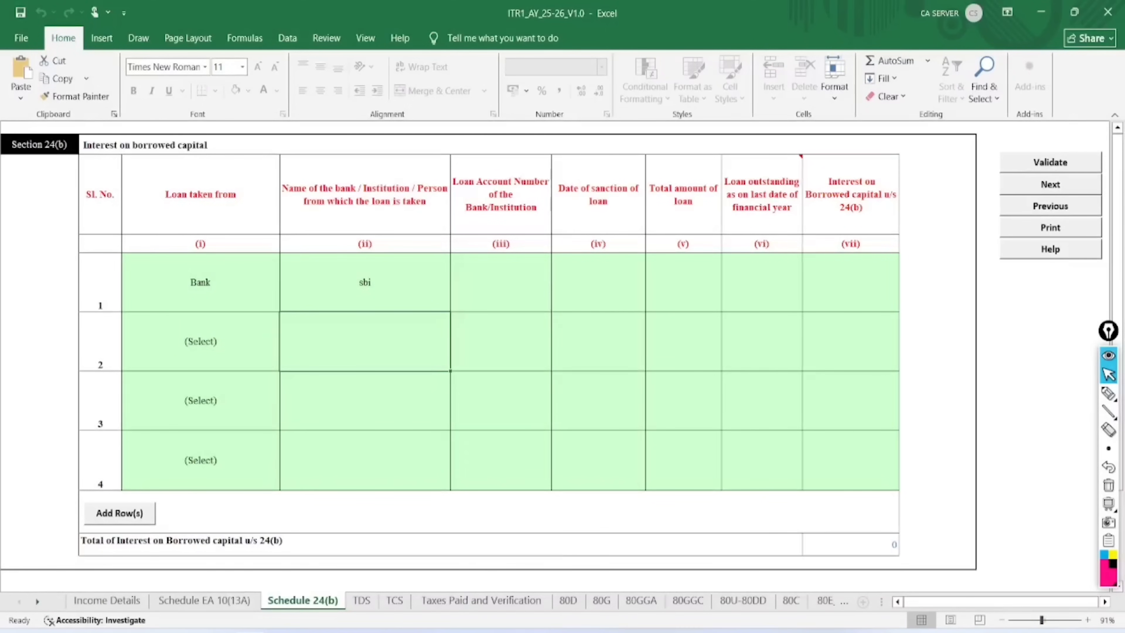
Enter row 1's loan account number, loan 2500000, outstanding 2100000 and interest 200000
click(501, 283)
text(1)
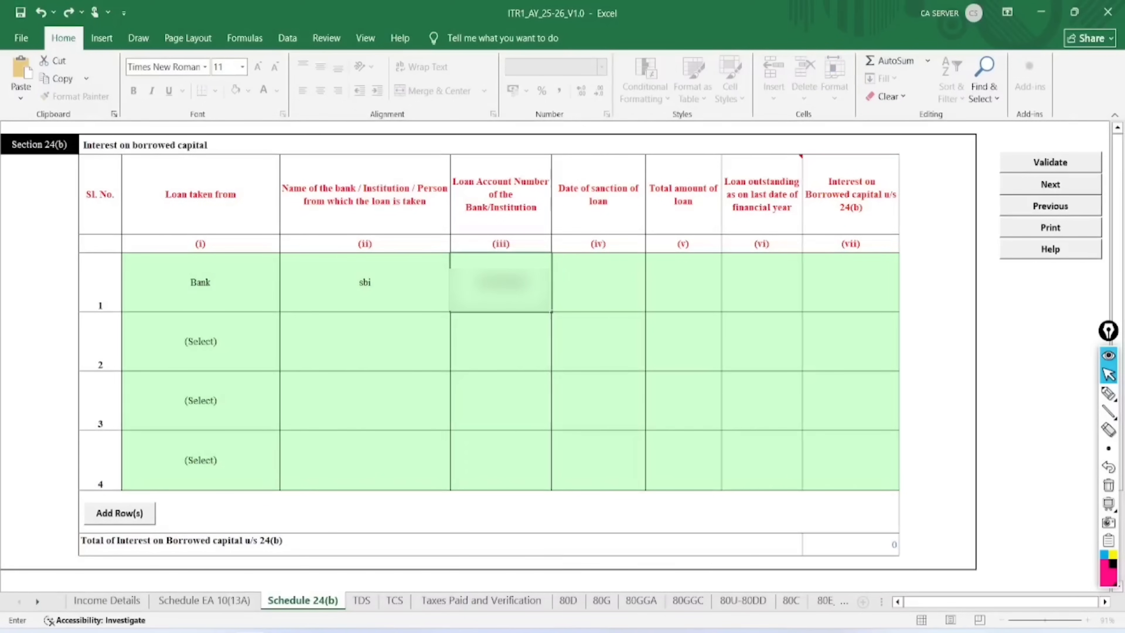
click(600, 290)
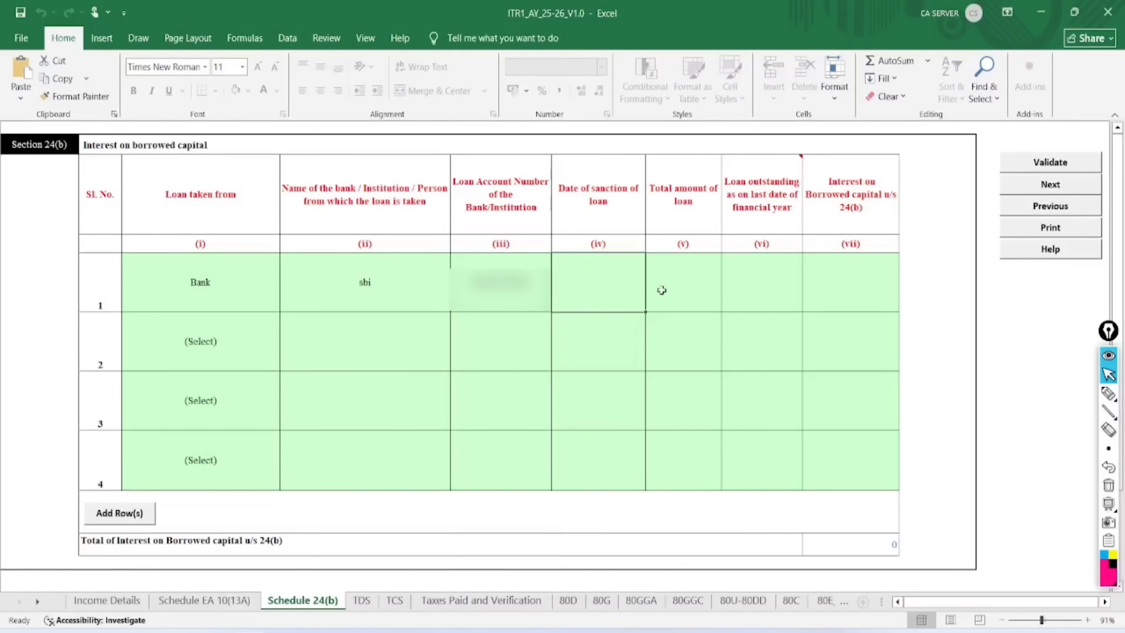
click(684, 294)
text(2500000)
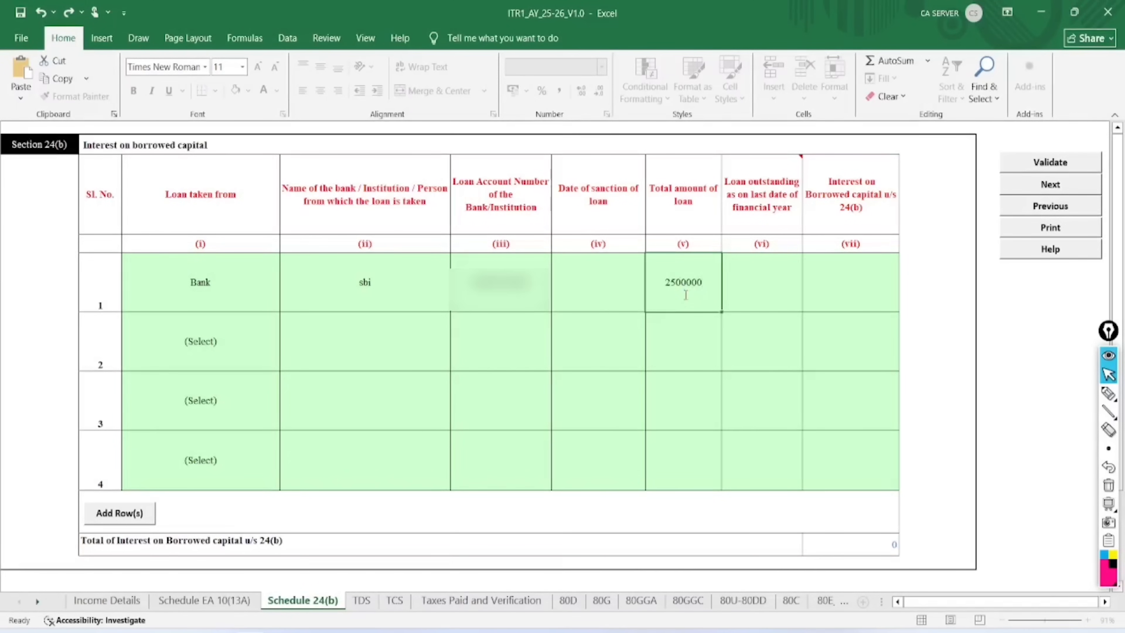
click(757, 288)
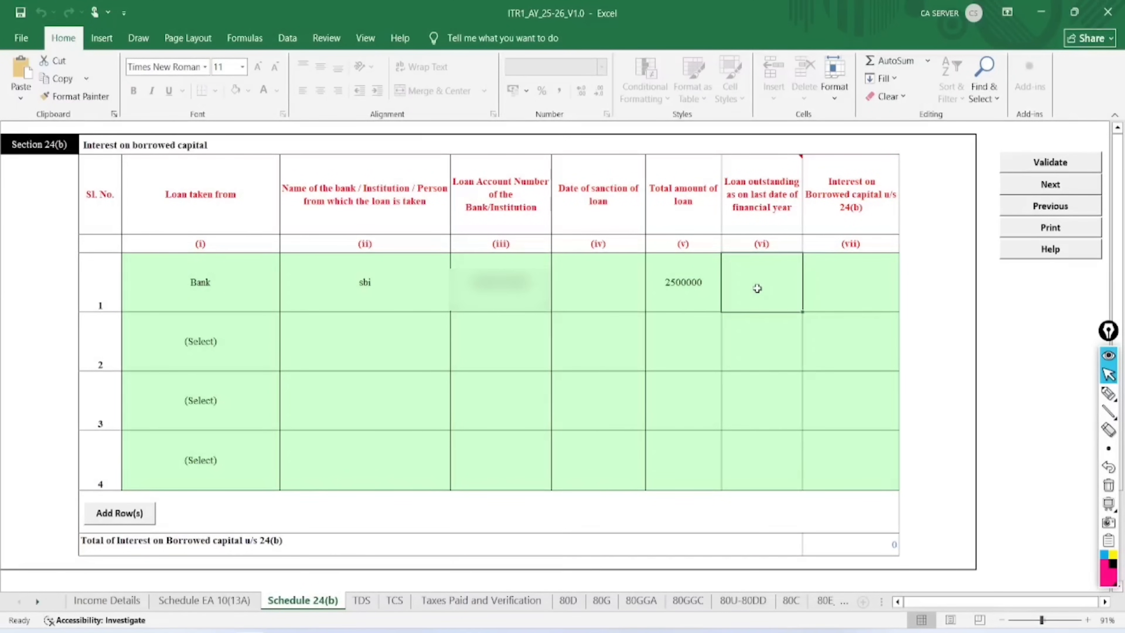
text(2100000)
key(Return)
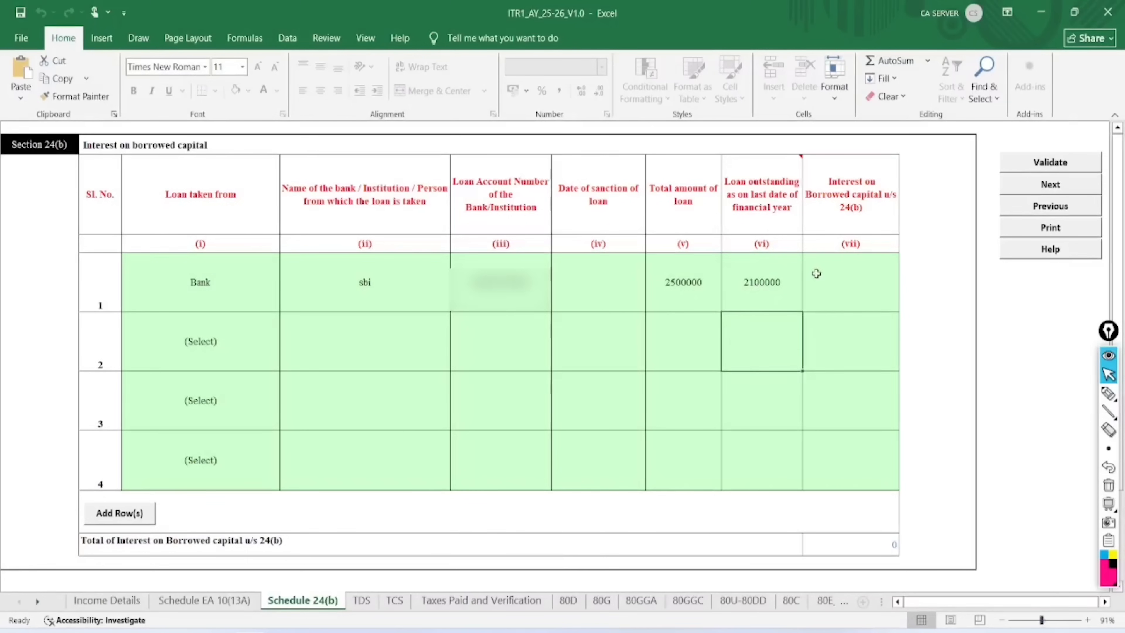
click(853, 268)
text(20)
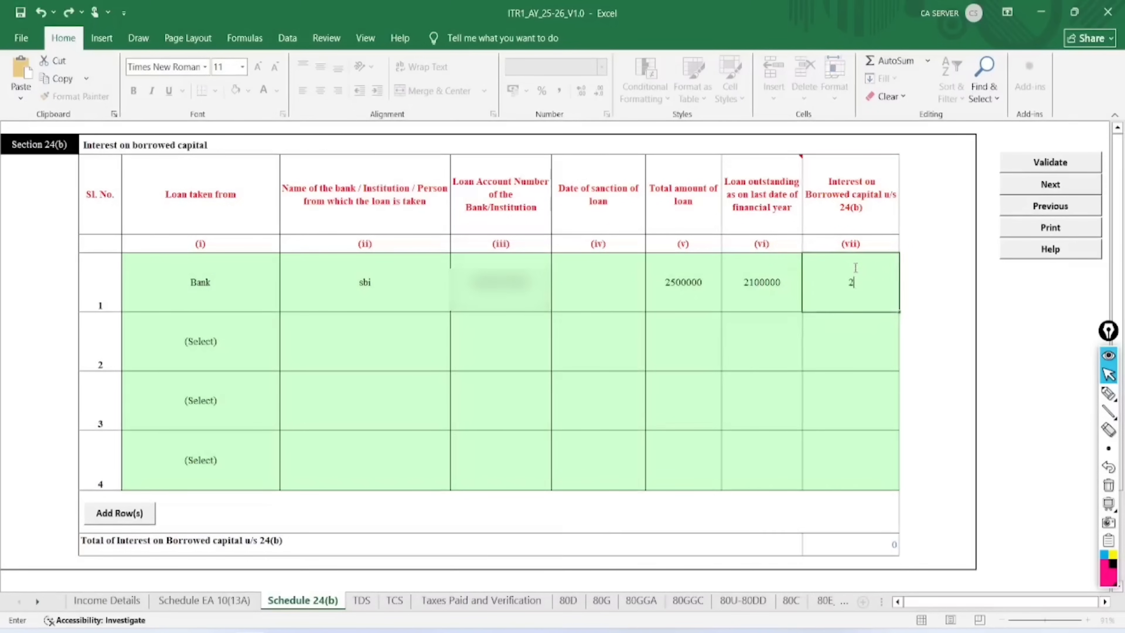
text(0000\)
key(Return)
key(Return)
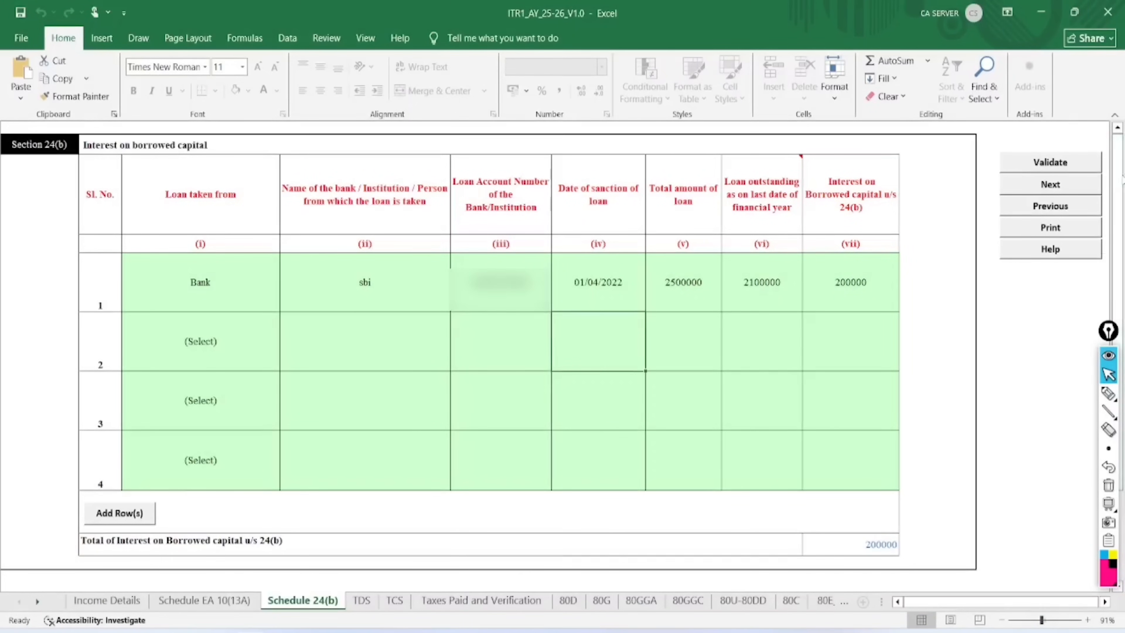
Validate Schedule 24(b) until it reports the sheet is OK
click(1056, 167)
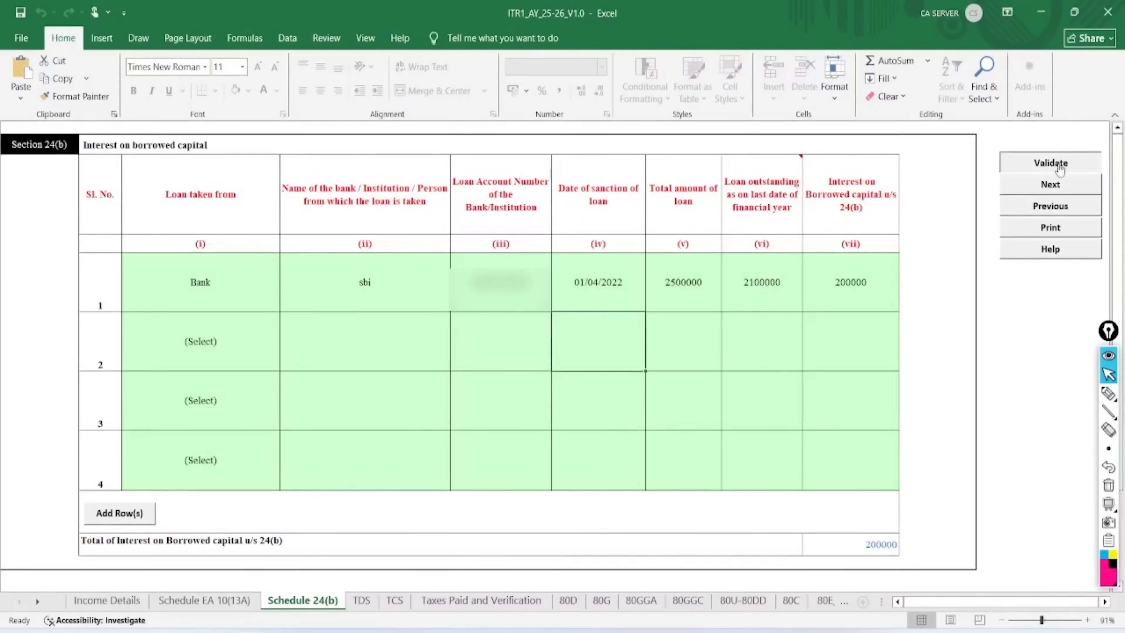
click(554, 419)
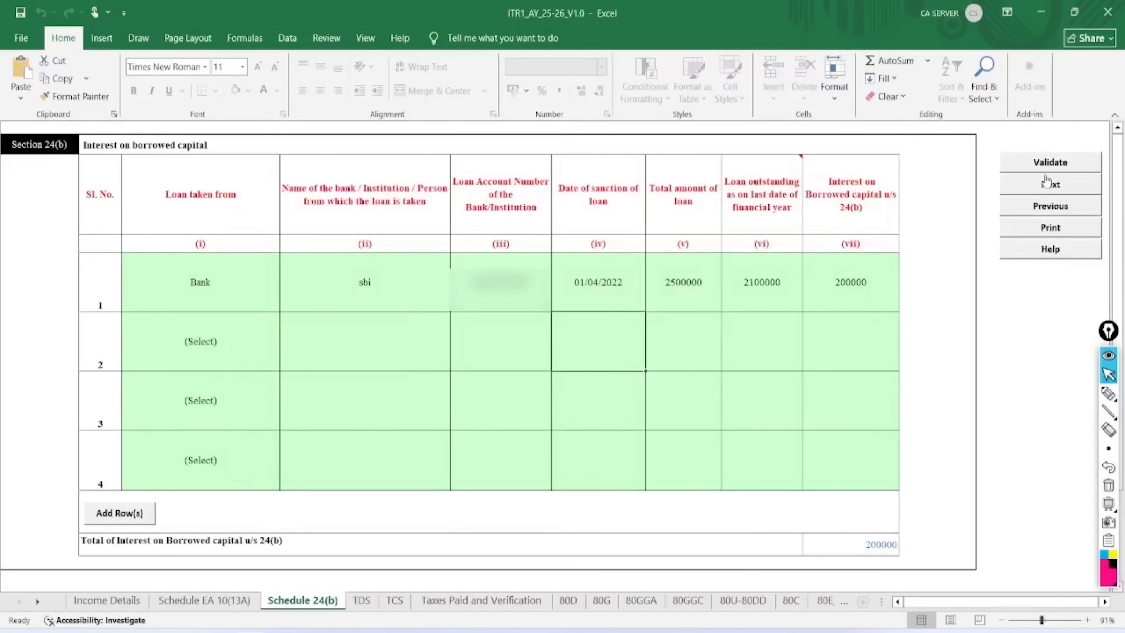
click(1052, 160)
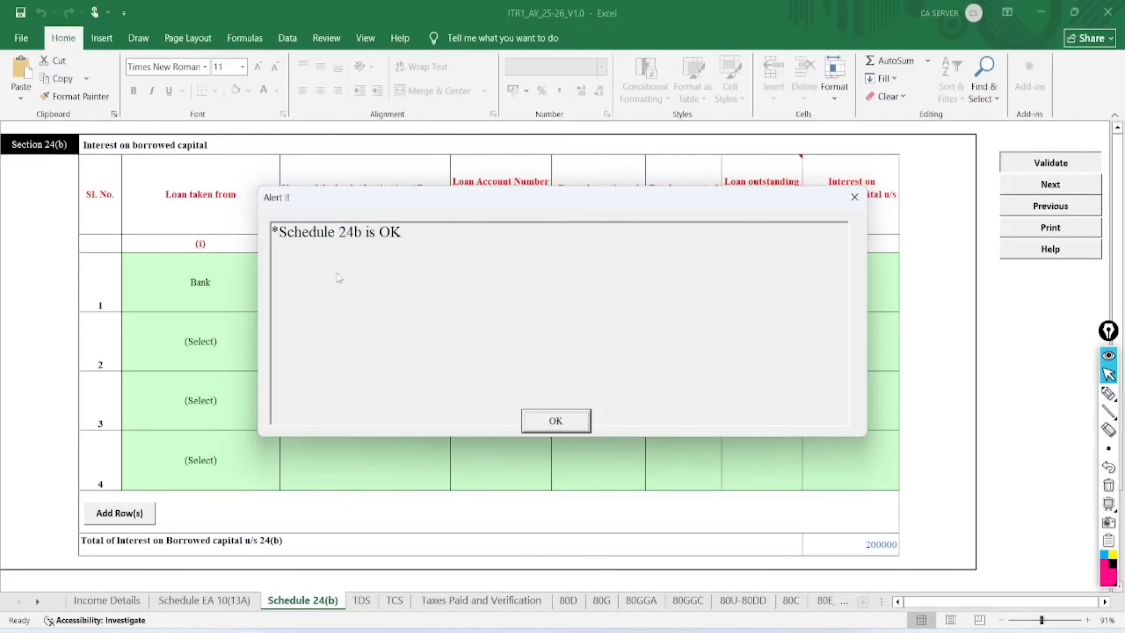
click(554, 425)
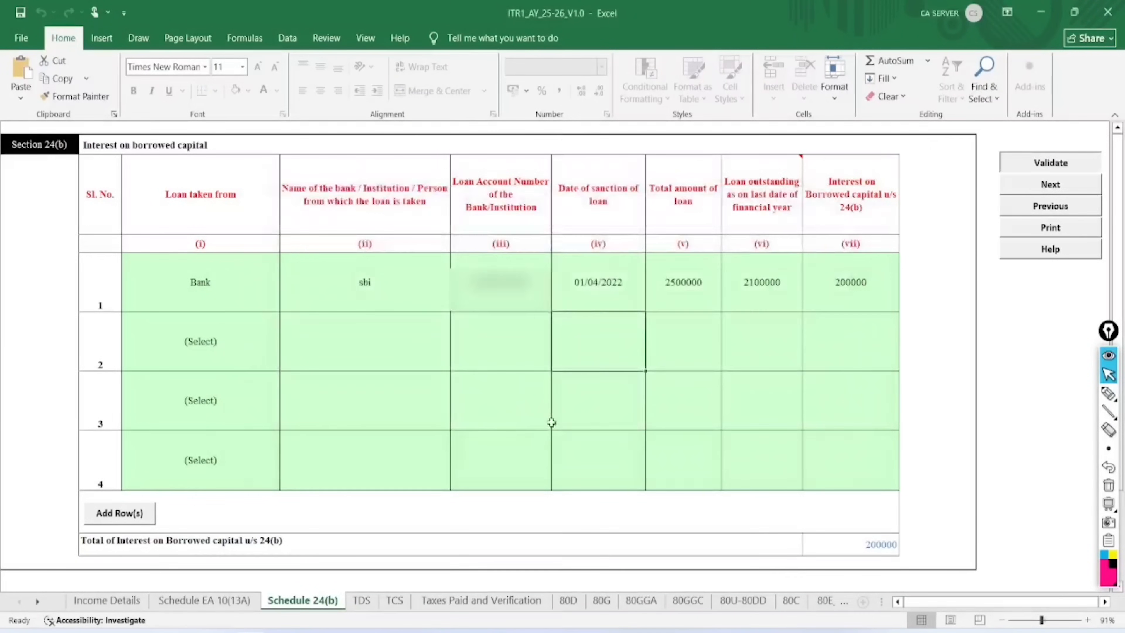
On Income Details, set row 1's Nature of Income to Interest from Savings Bank Account
click(112, 601)
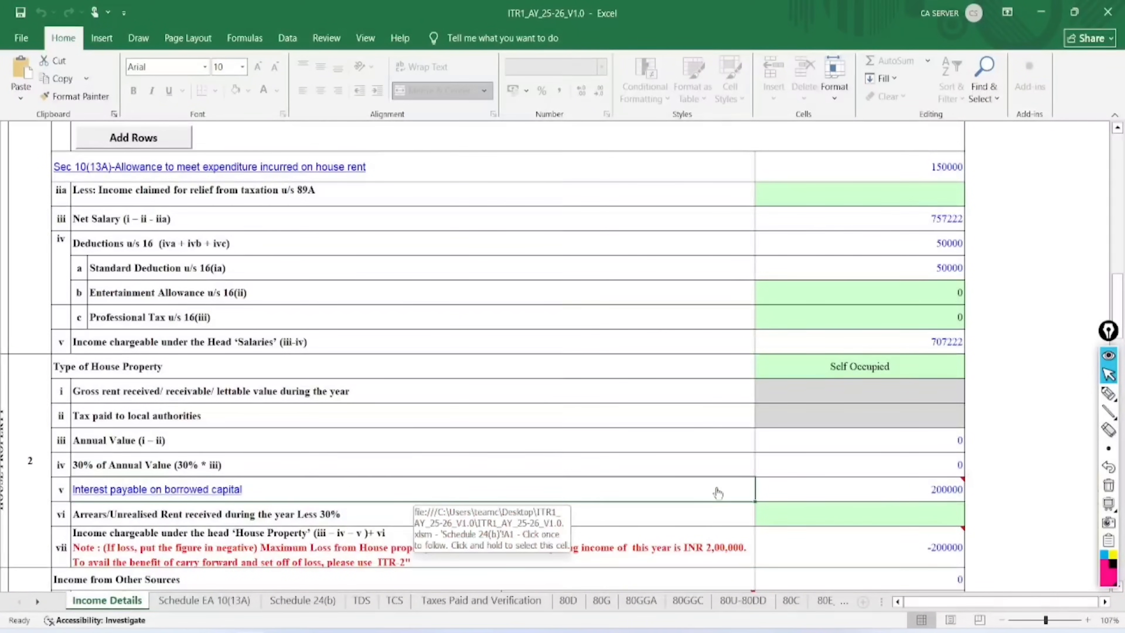
scroll(523, 447, down, 5)
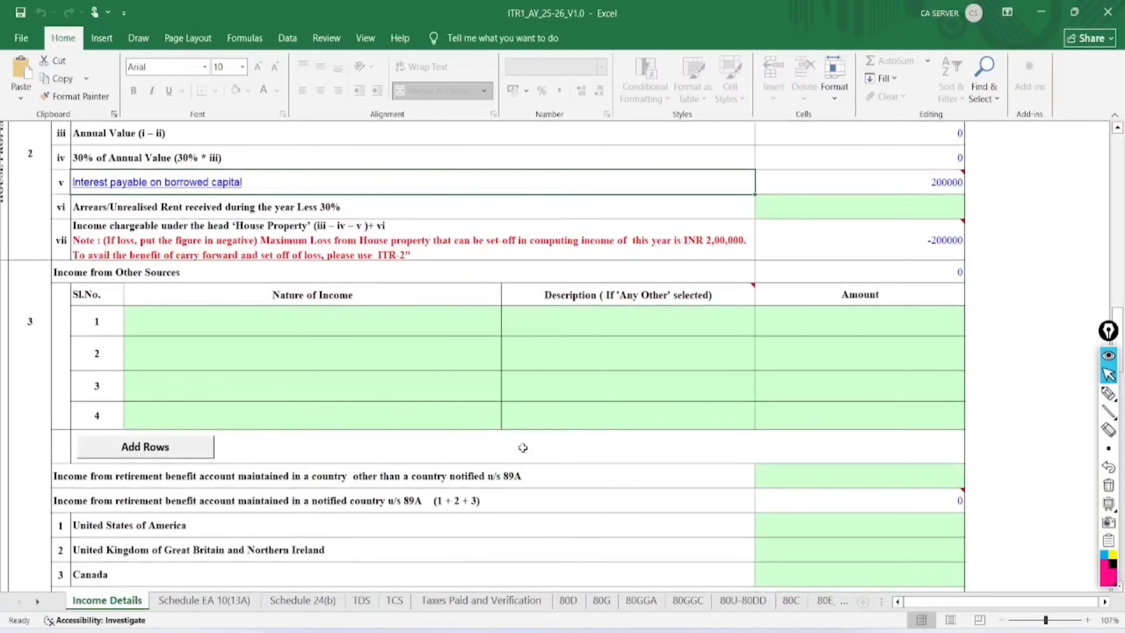
click(313, 328)
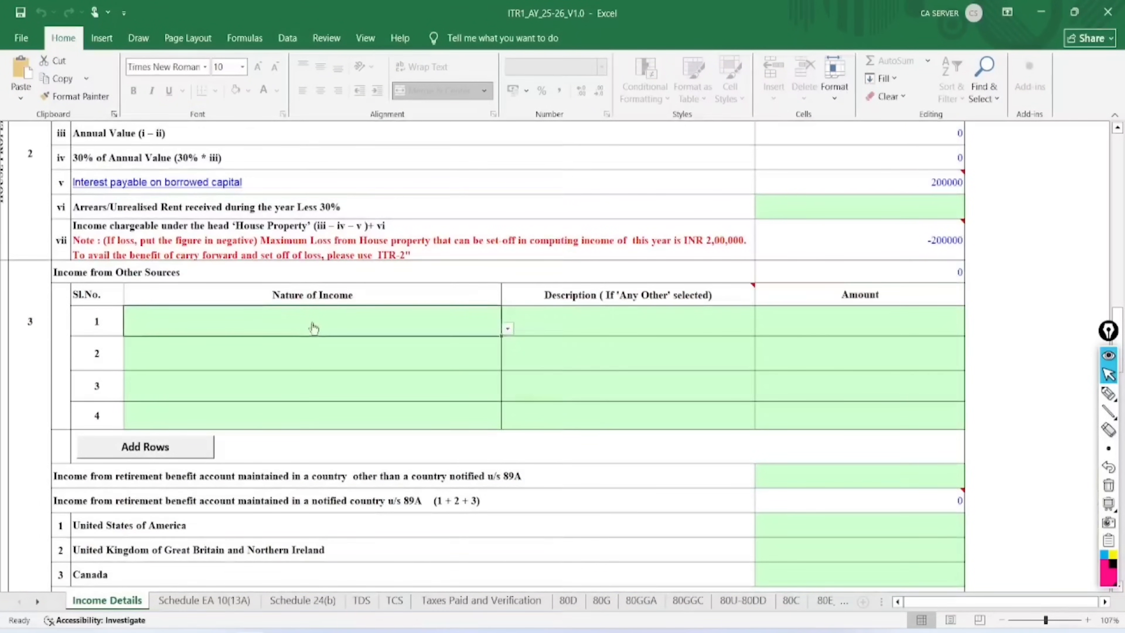
click(507, 329)
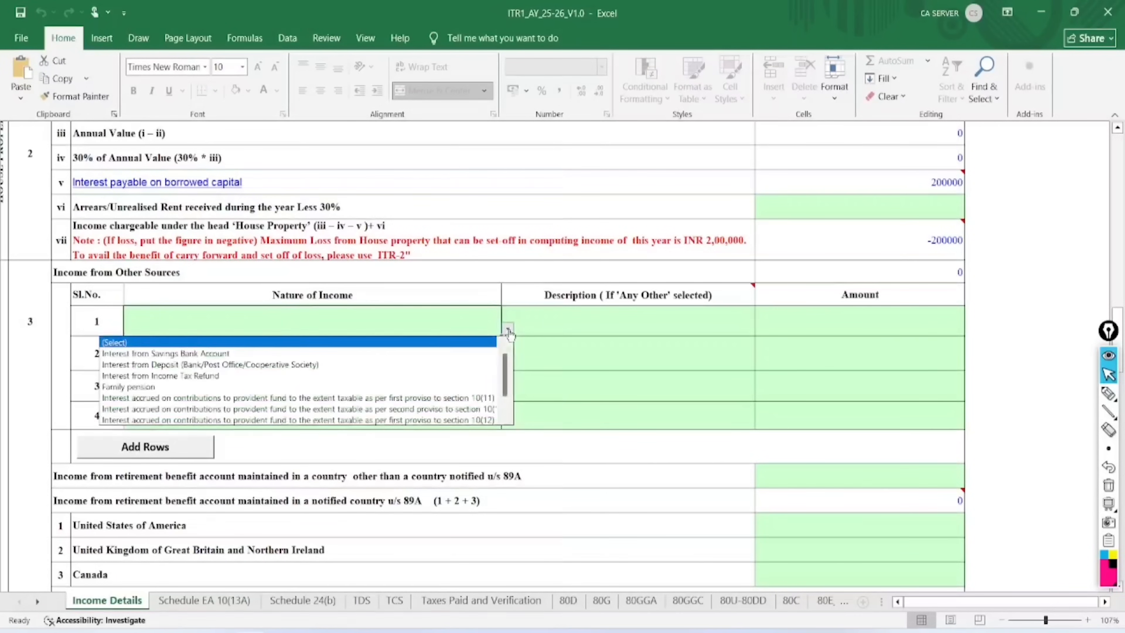
click(235, 354)
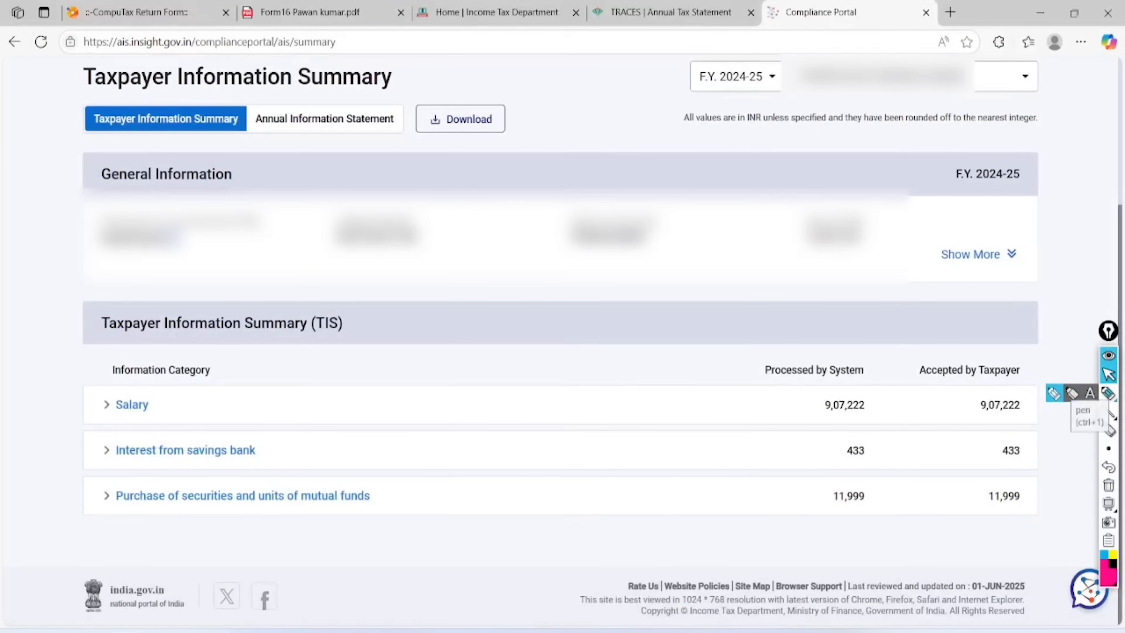
Check the 433 savings bank interest figure in the AIS Compliance Portal summary
click(1107, 393)
mouse_move(102, 462)
mouse_down()
mouse_move(216, 469)
mouse_move(118, 444)
mouse_move(107, 476)
mouse_up()
mouse_move(903, 438)
mouse_down()
mouse_move(830, 428)
mouse_move(867, 433)
mouse_up()
click(1107, 375)
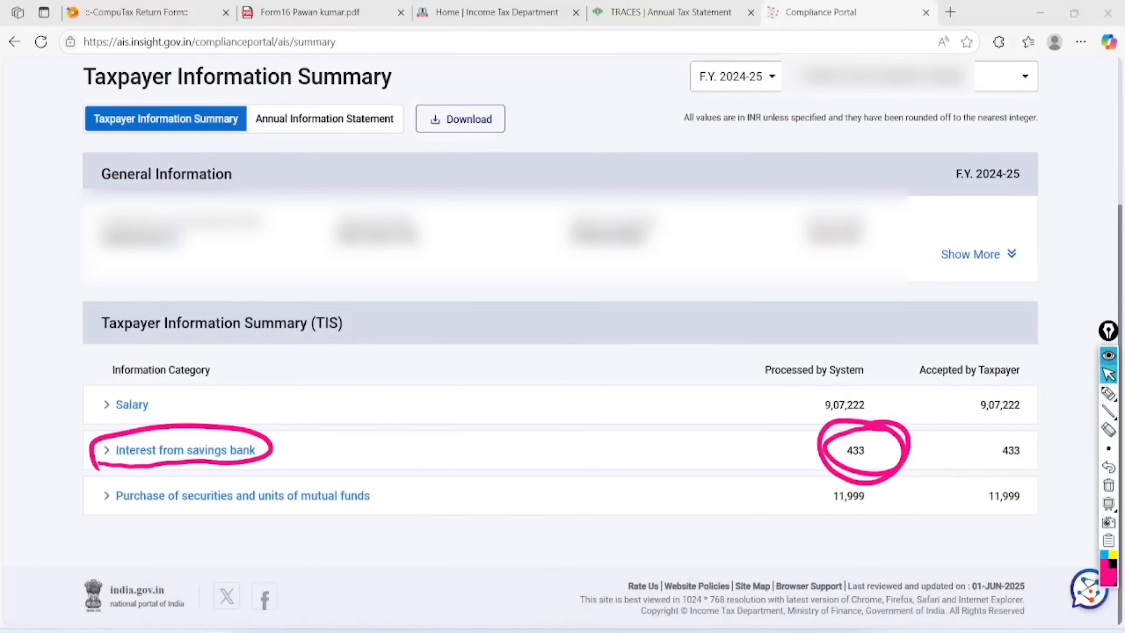
click(1107, 485)
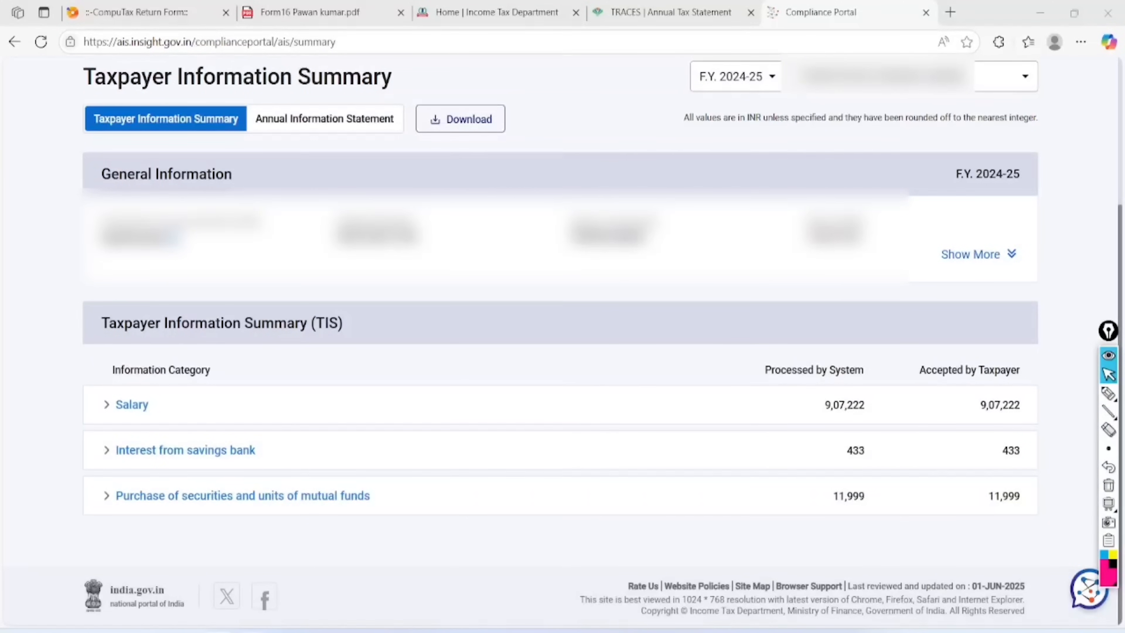
Back in Excel, enter 433 as row 1's savings interest amount
click(415, 630)
click(815, 317)
text(43)
key(Return)
Add row 2 as Any Other income, described as tutuin, for 5000
click(365, 348)
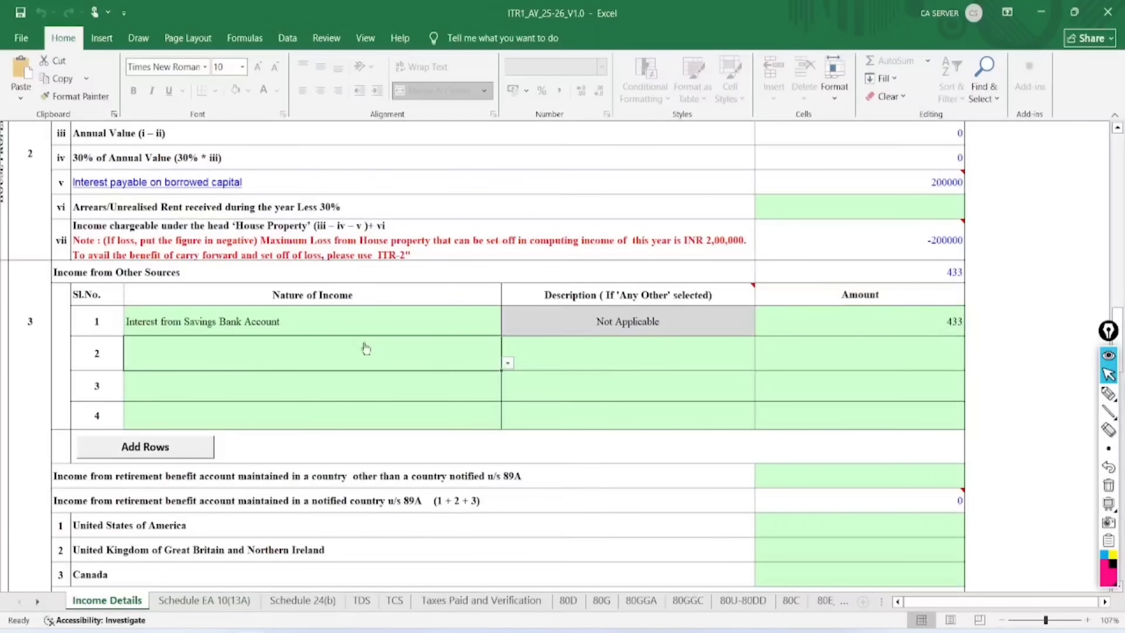
click(508, 363)
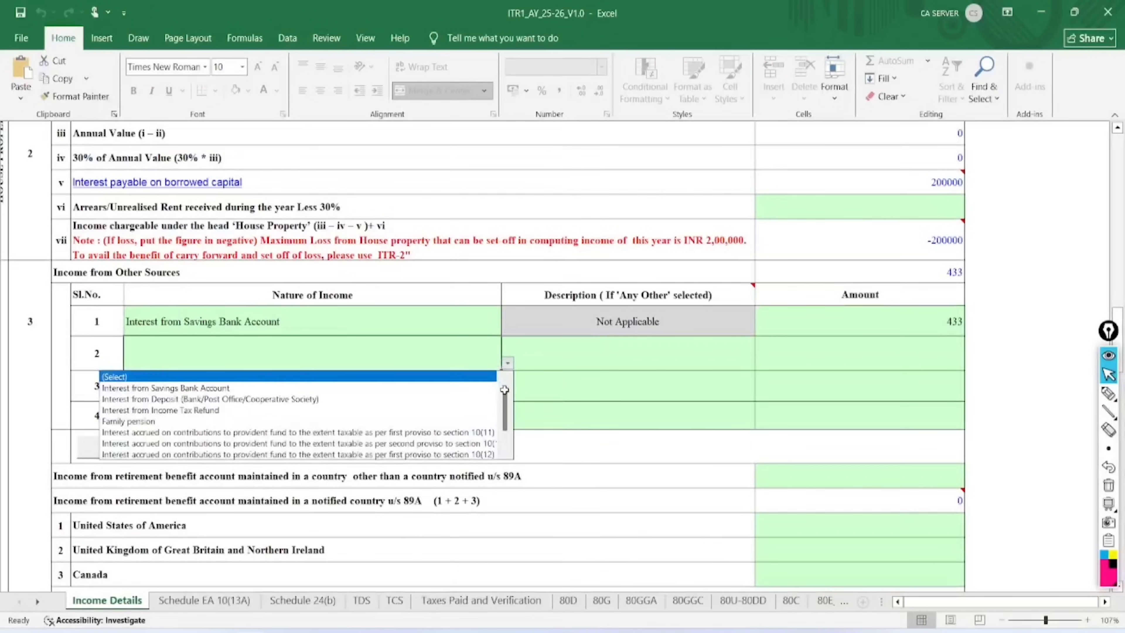
scroll(506, 451, down, 1)
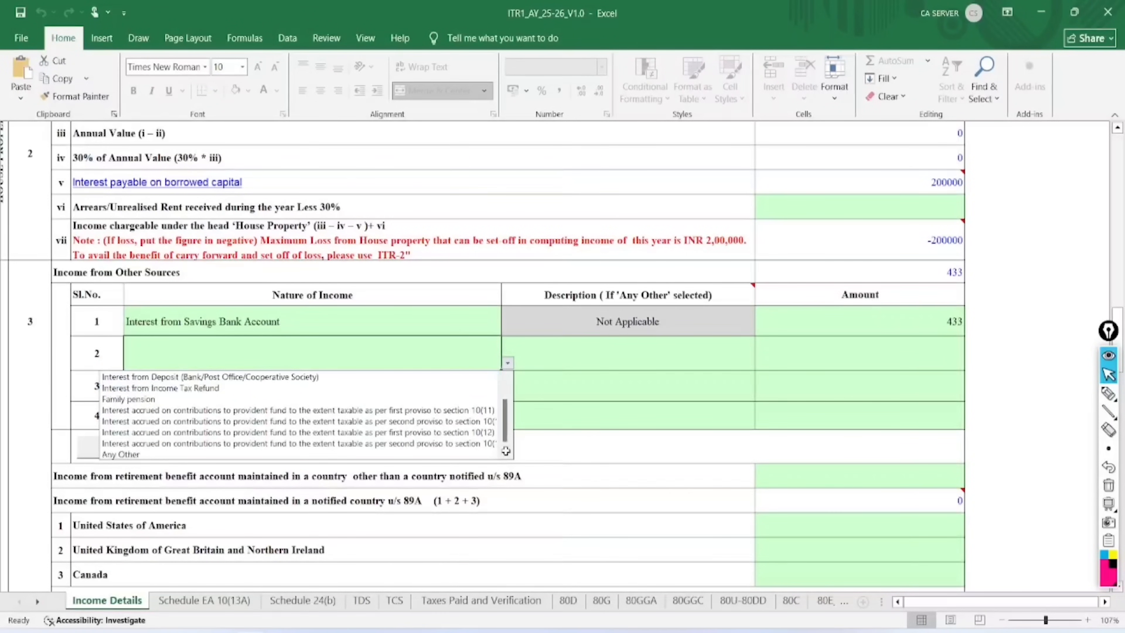
click(341, 453)
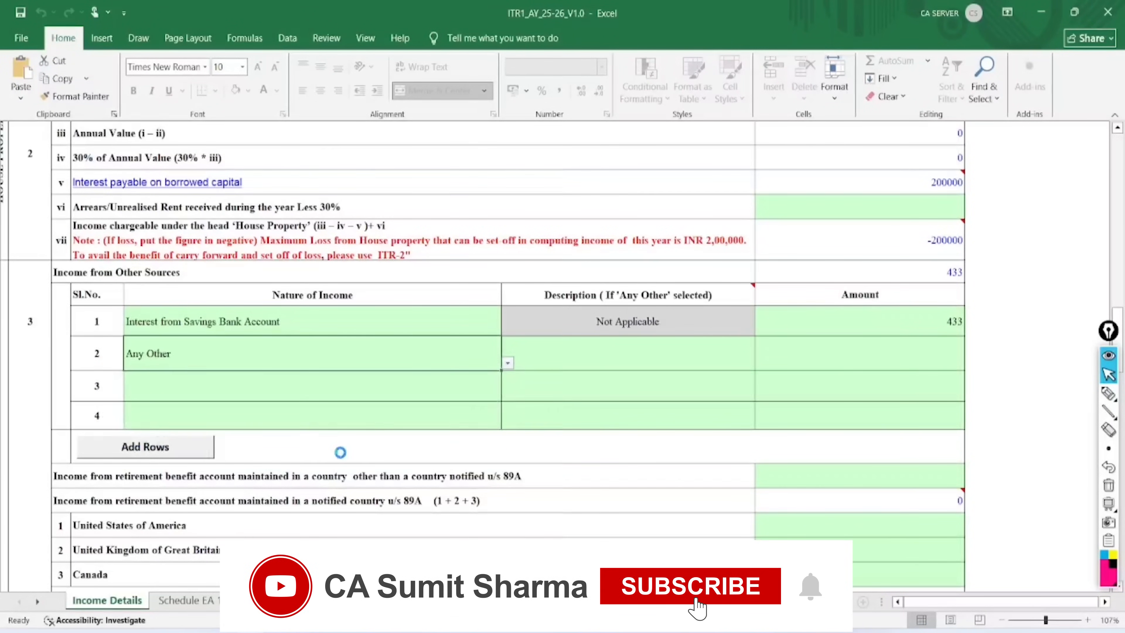
click(590, 354)
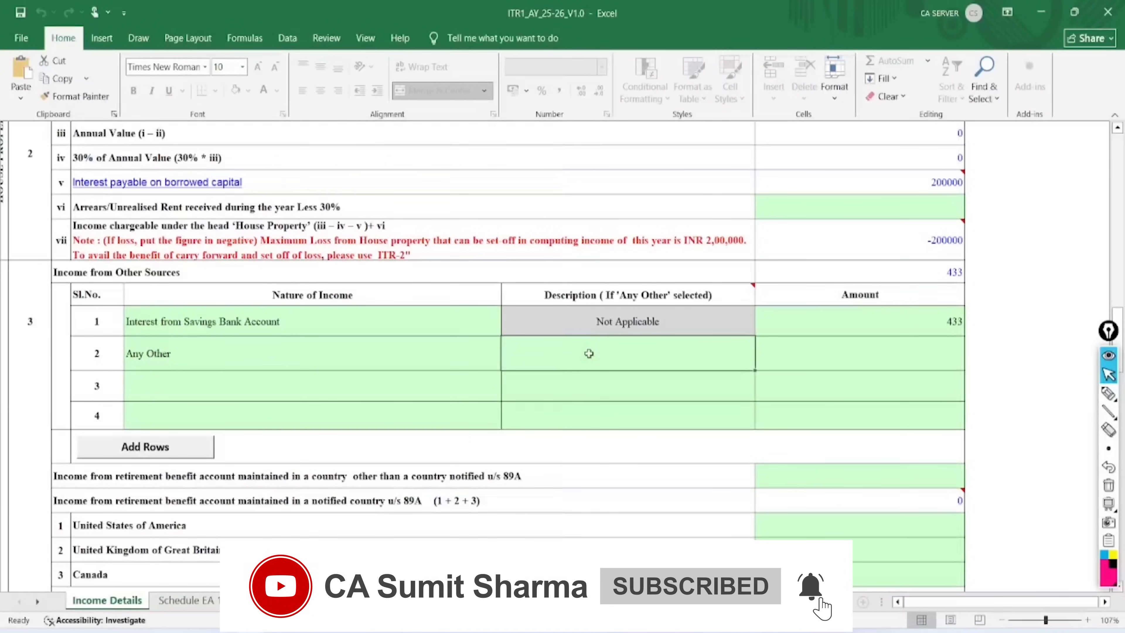
text(tutuin)
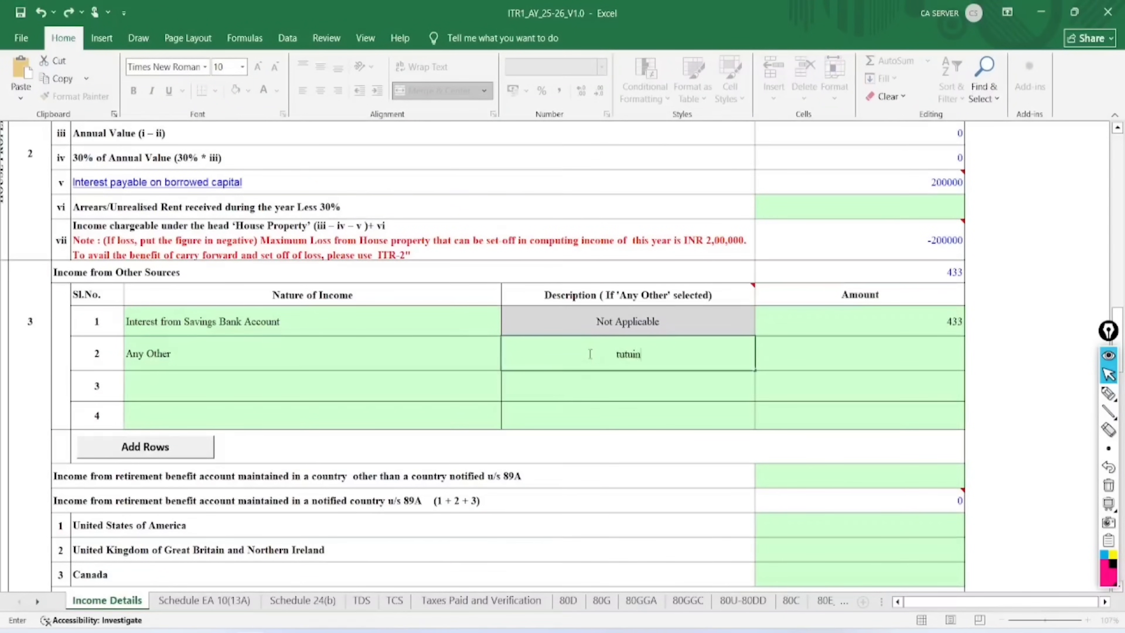
click(852, 349)
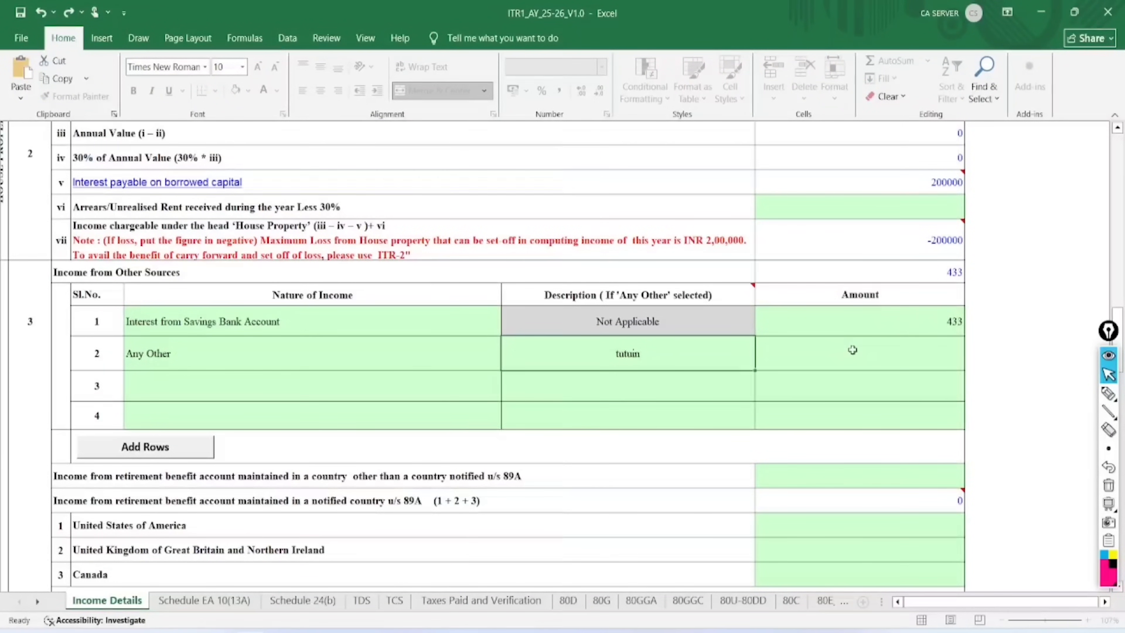
text(5000)
key(Return)
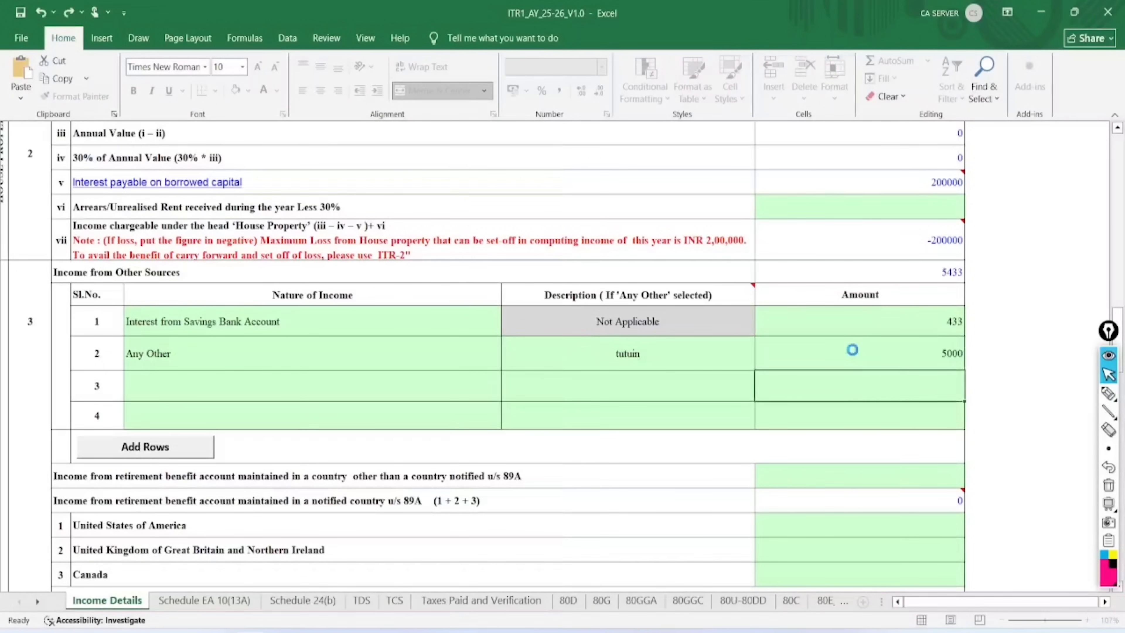
Select the Dividend total row and the first three dividend quarter amounts
scroll(668, 407, down, 2)
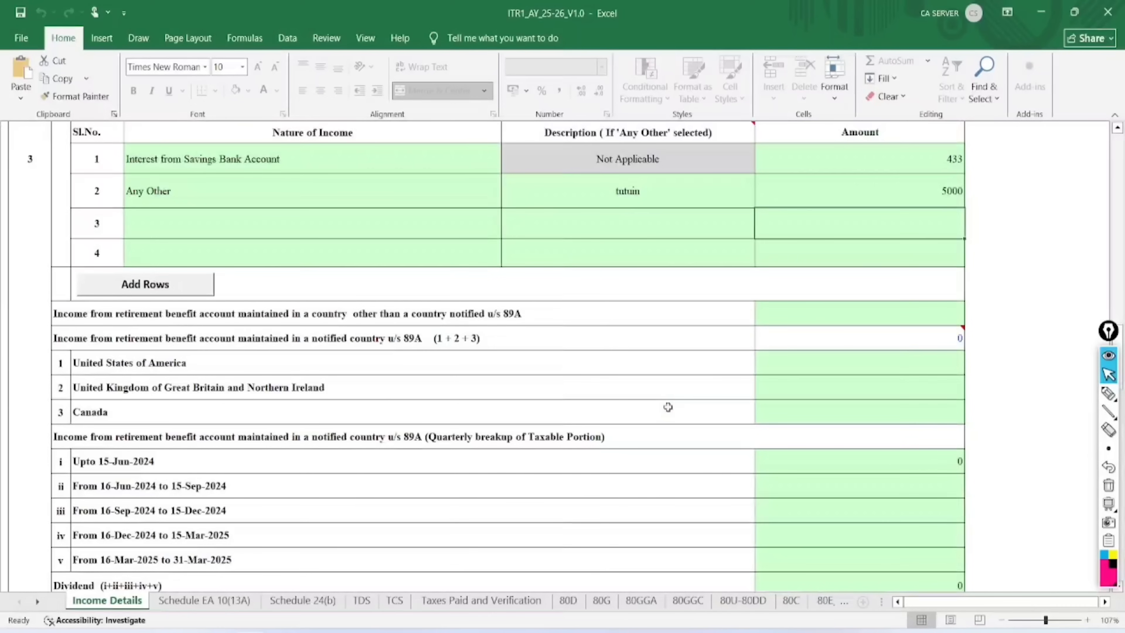
scroll(668, 407, down, 2)
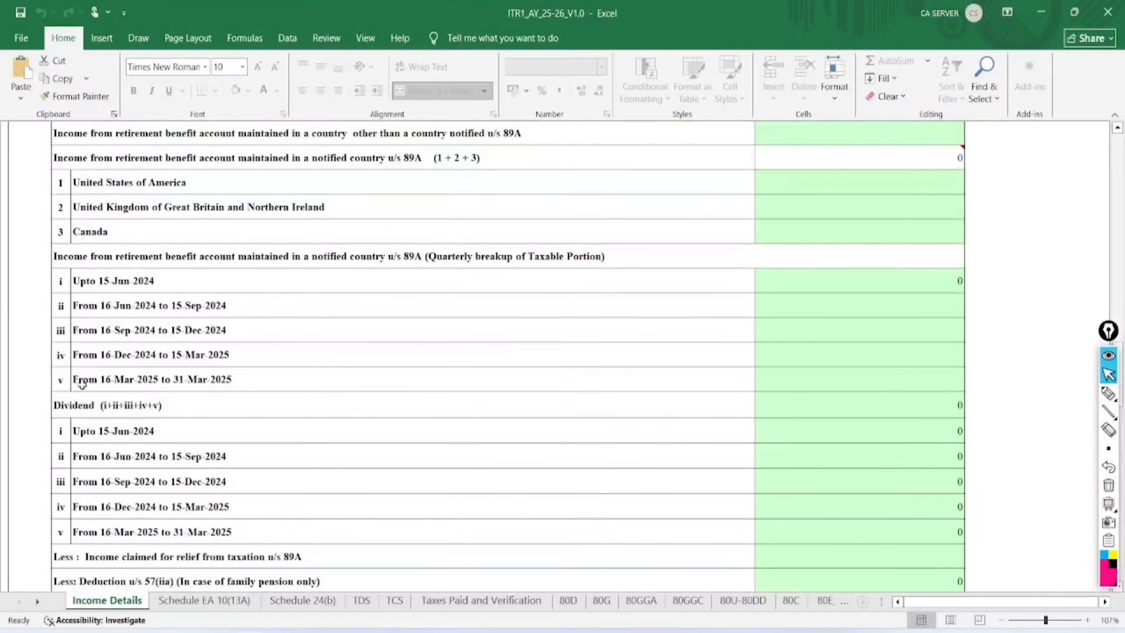
click(68, 406)
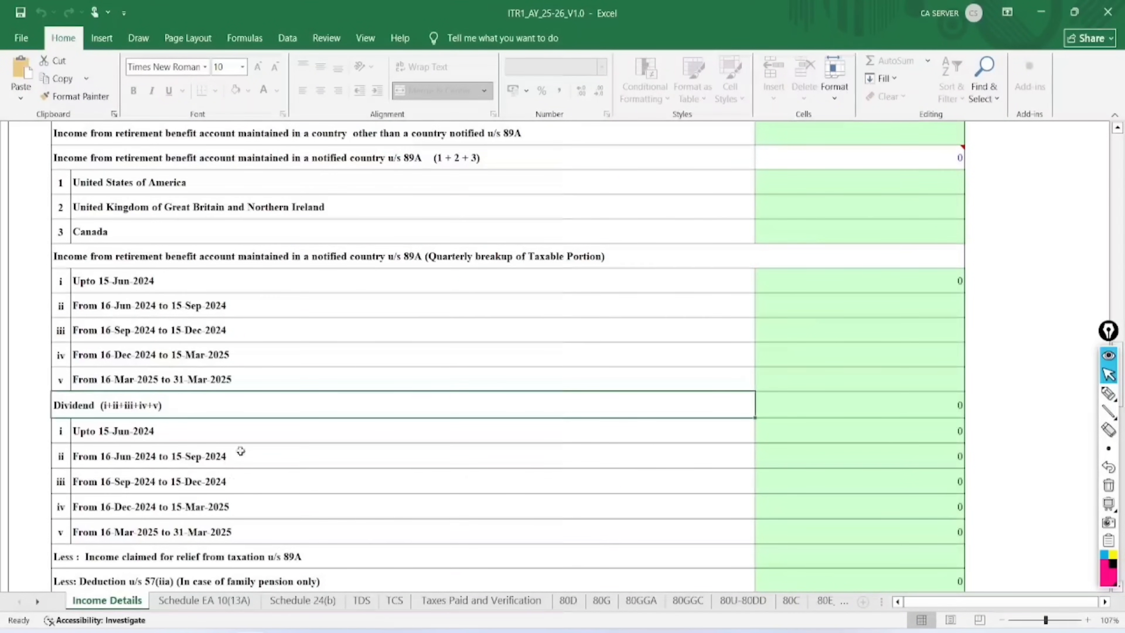
drag(225, 432, 225, 524)
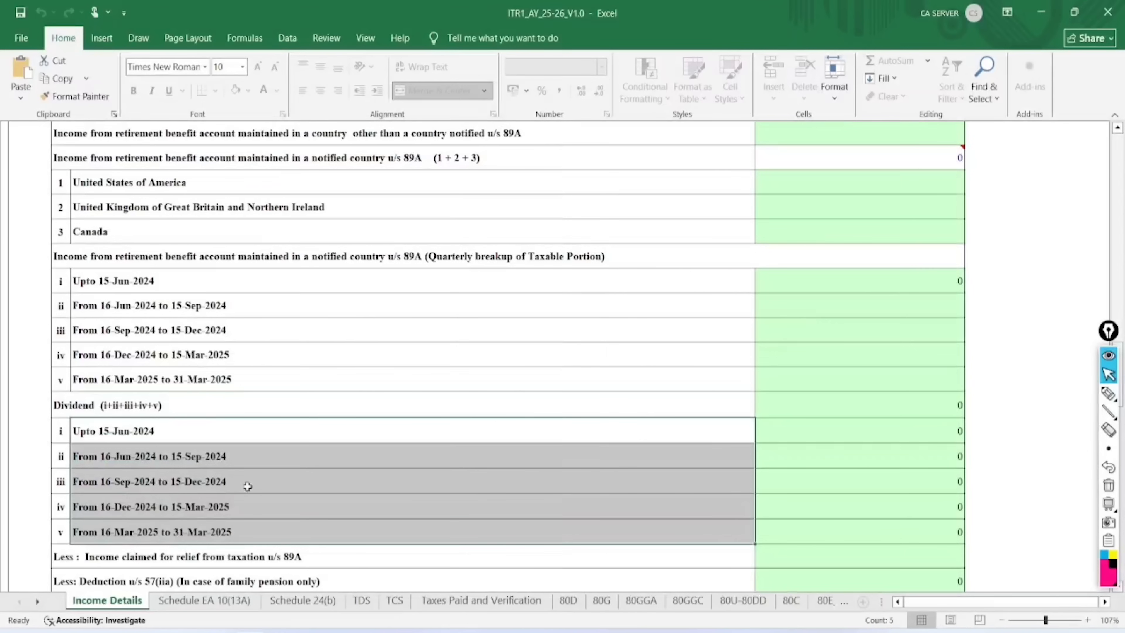
On the 80C schedule, enter 100000 with its policy number in row 1
click(280, 452)
scroll(280, 452, down, 3)
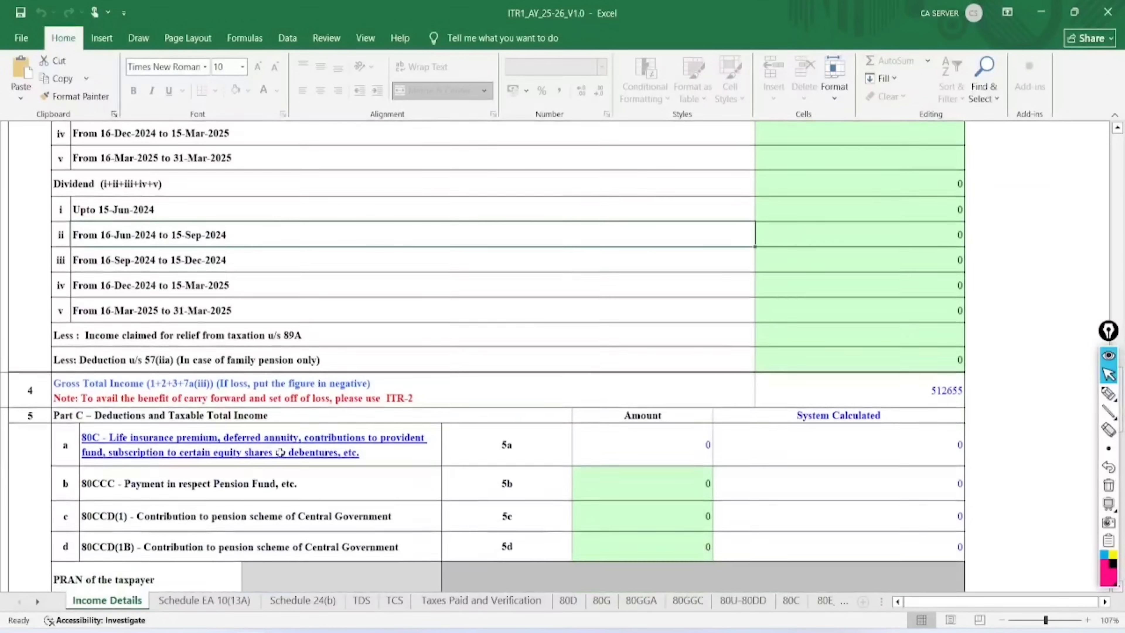
scroll(280, 452, down, 1)
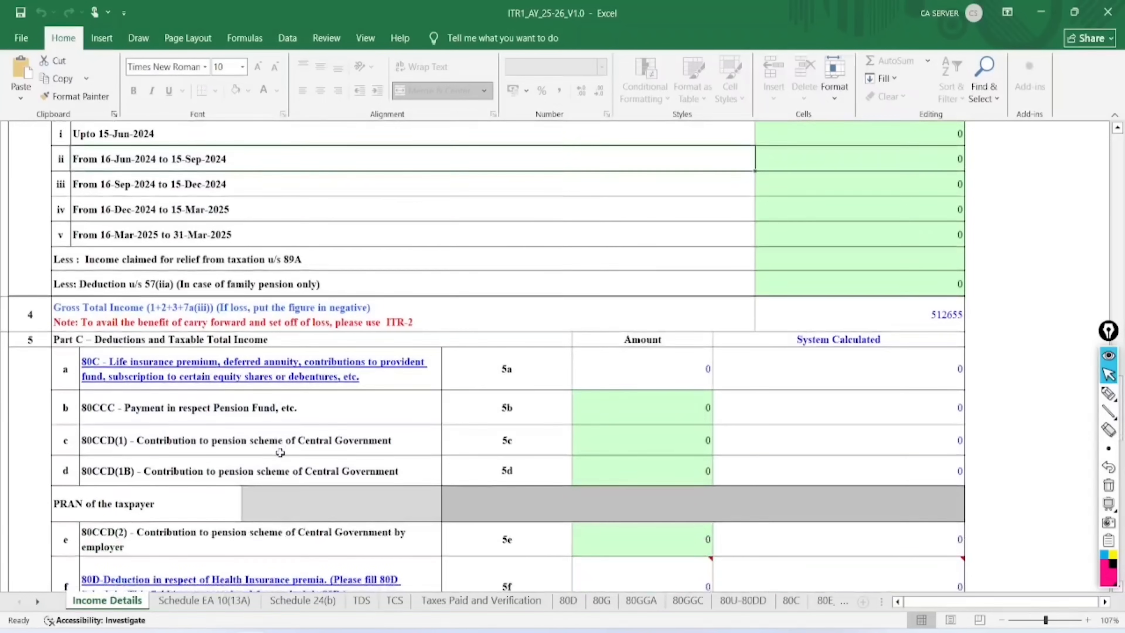
click(231, 371)
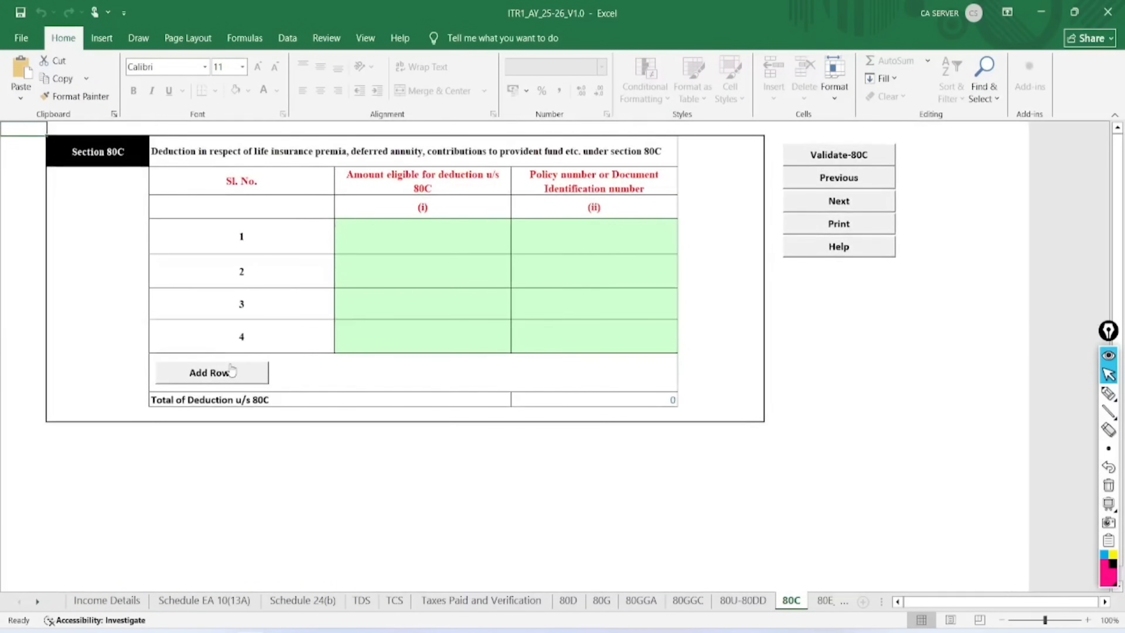
click(385, 231)
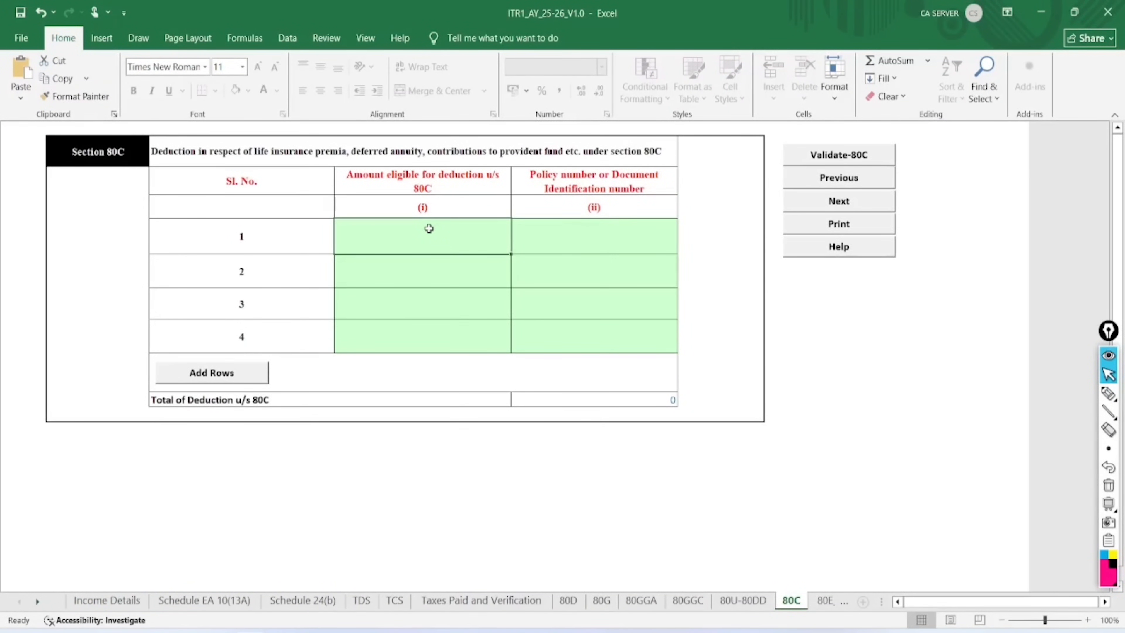
text(1)
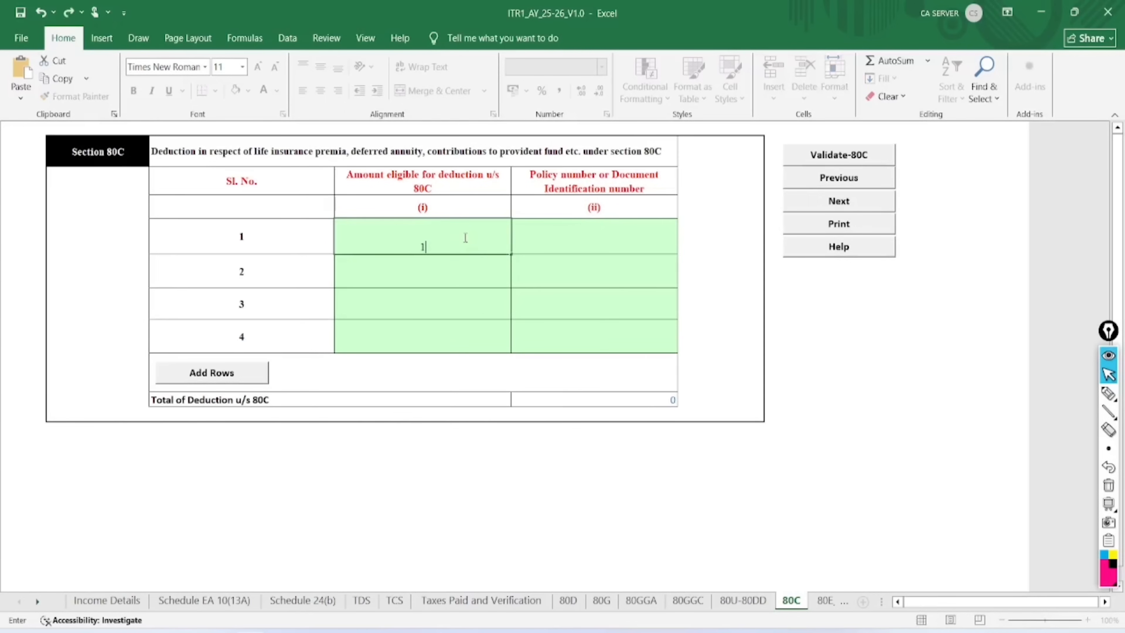
text(00000)
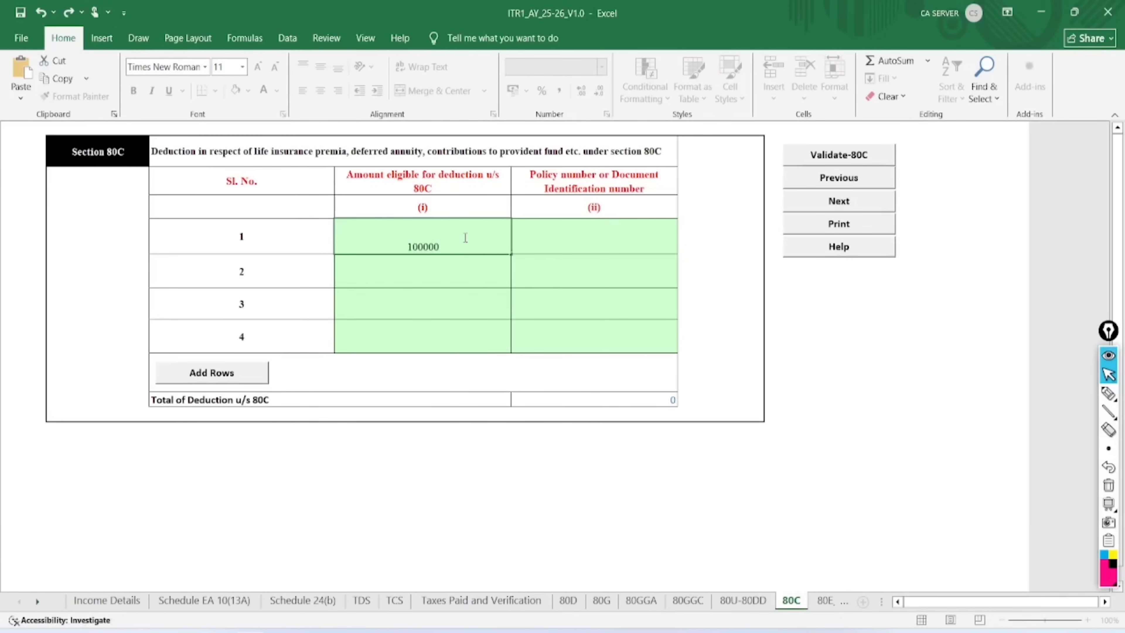
key(Return)
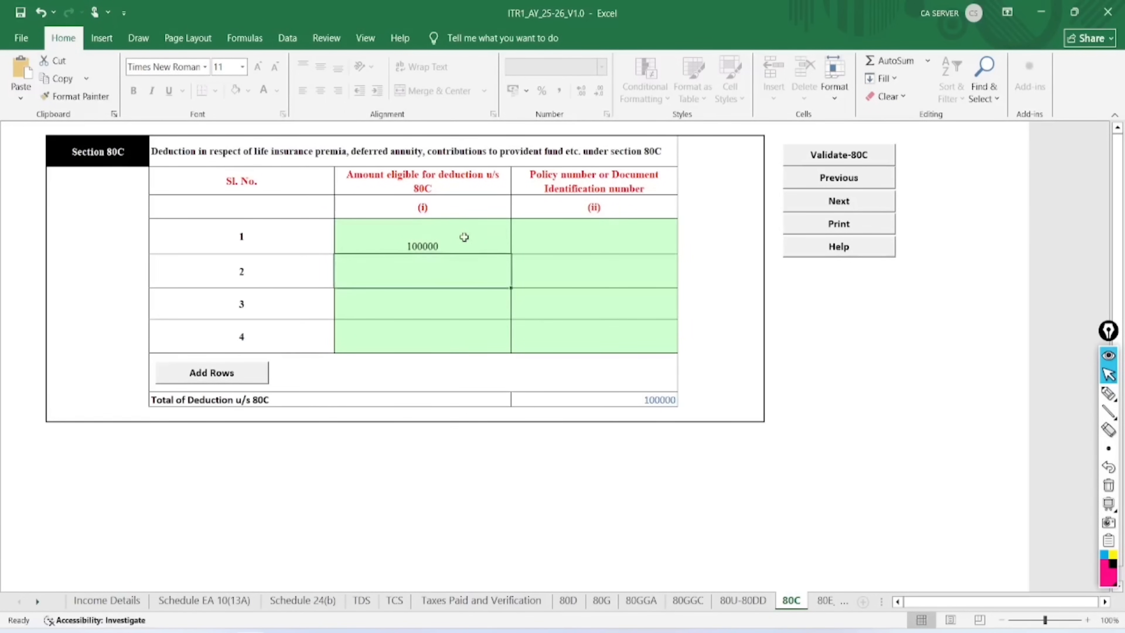
click(562, 246)
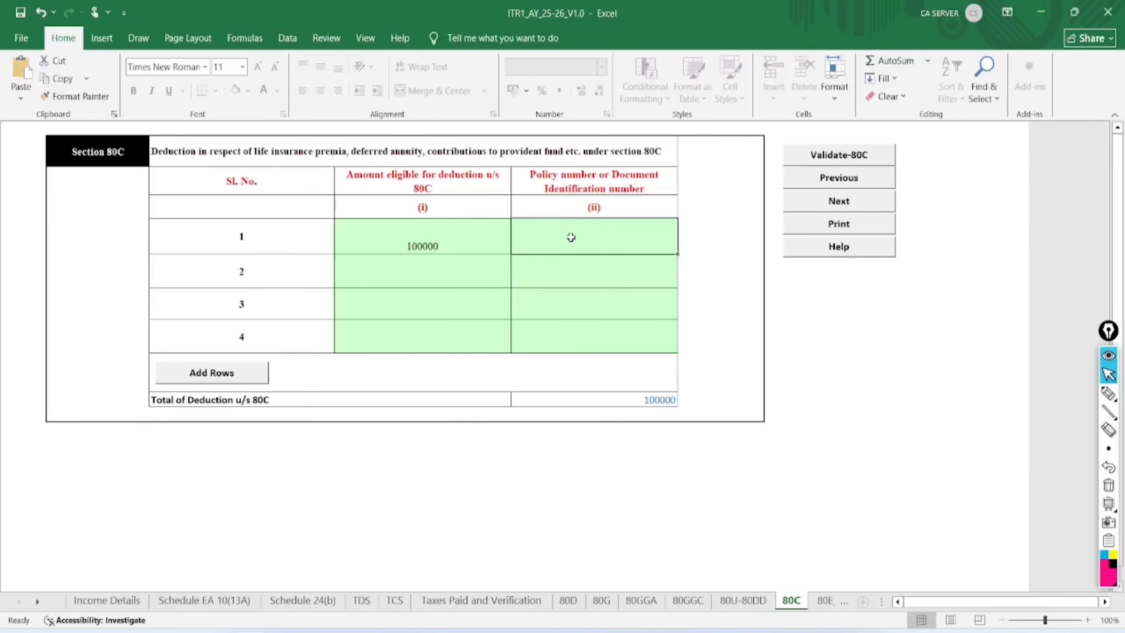
text(1234)
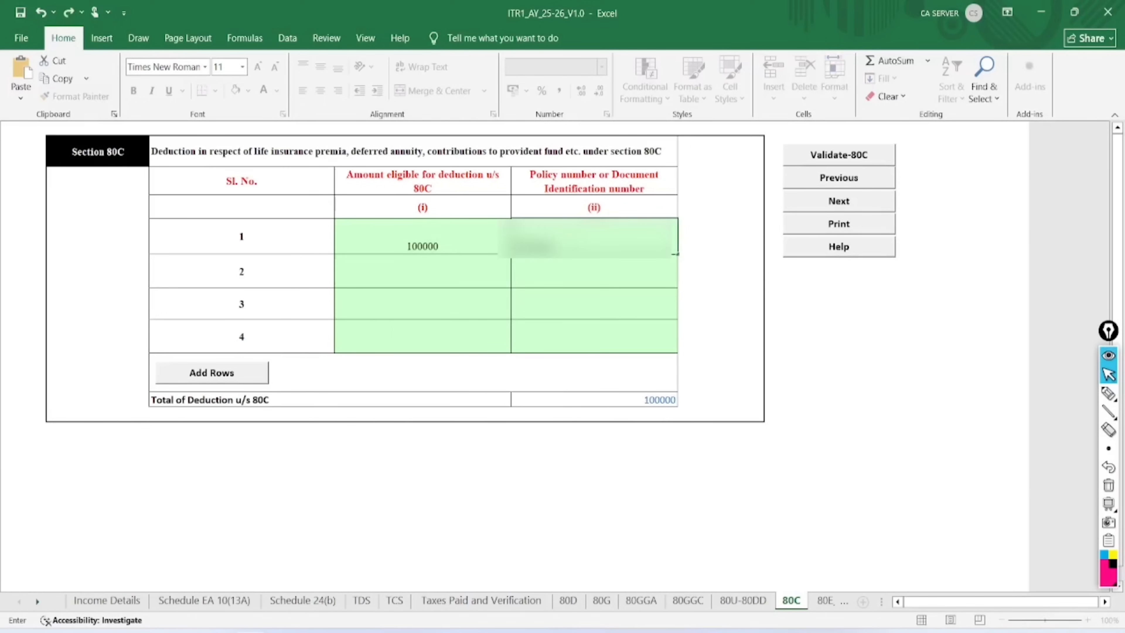
key(Return)
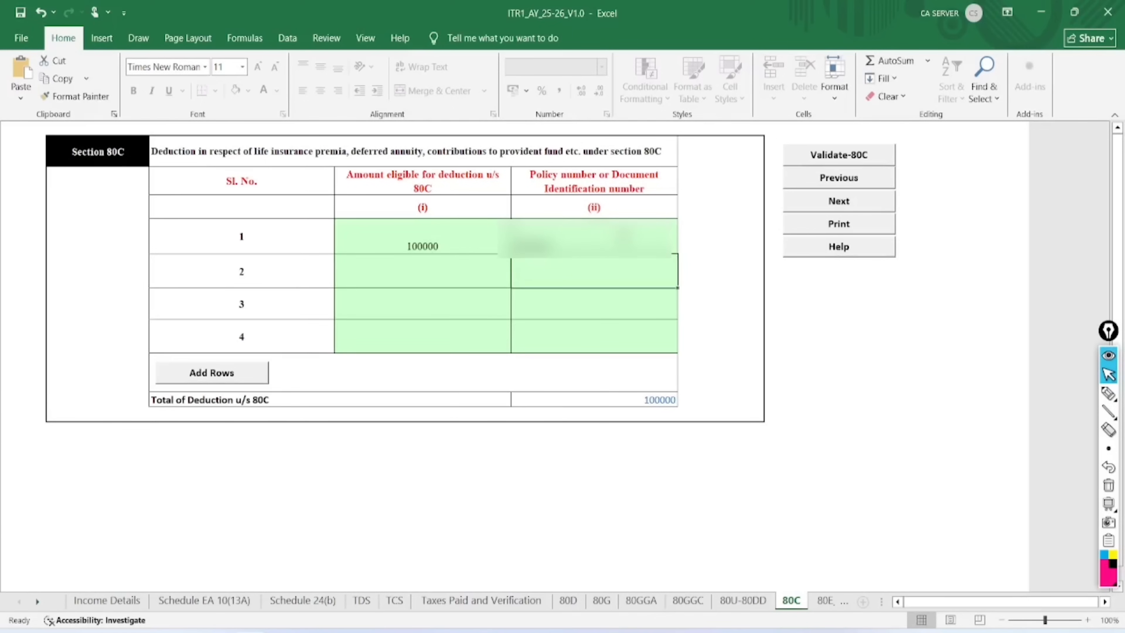
Validate the 80C sheet as OK and return to Income Details
click(852, 161)
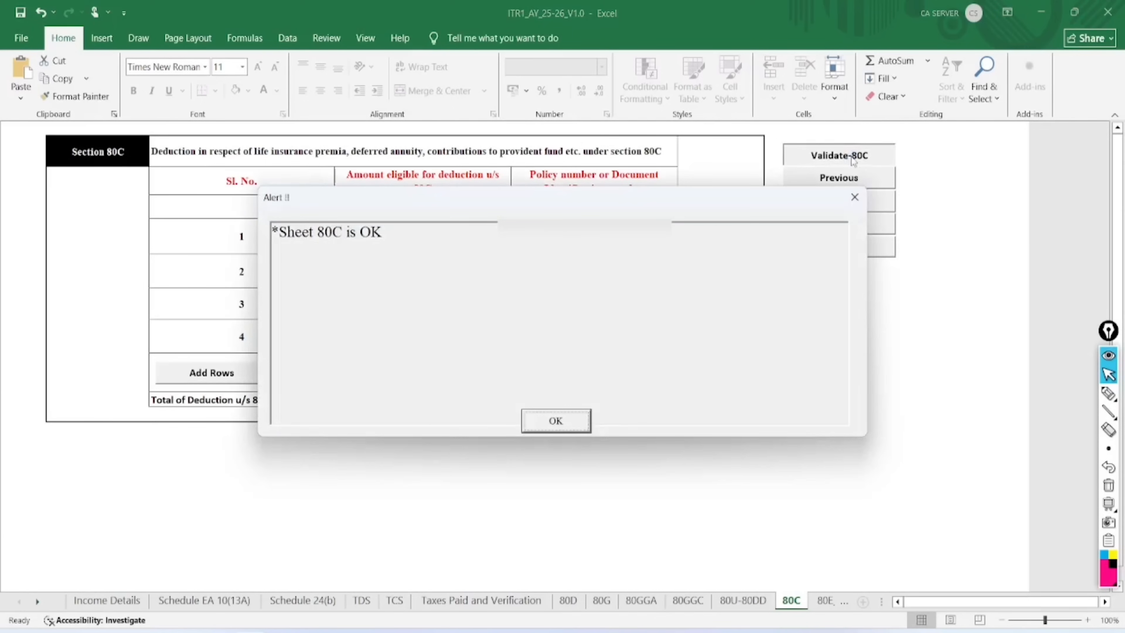
click(555, 423)
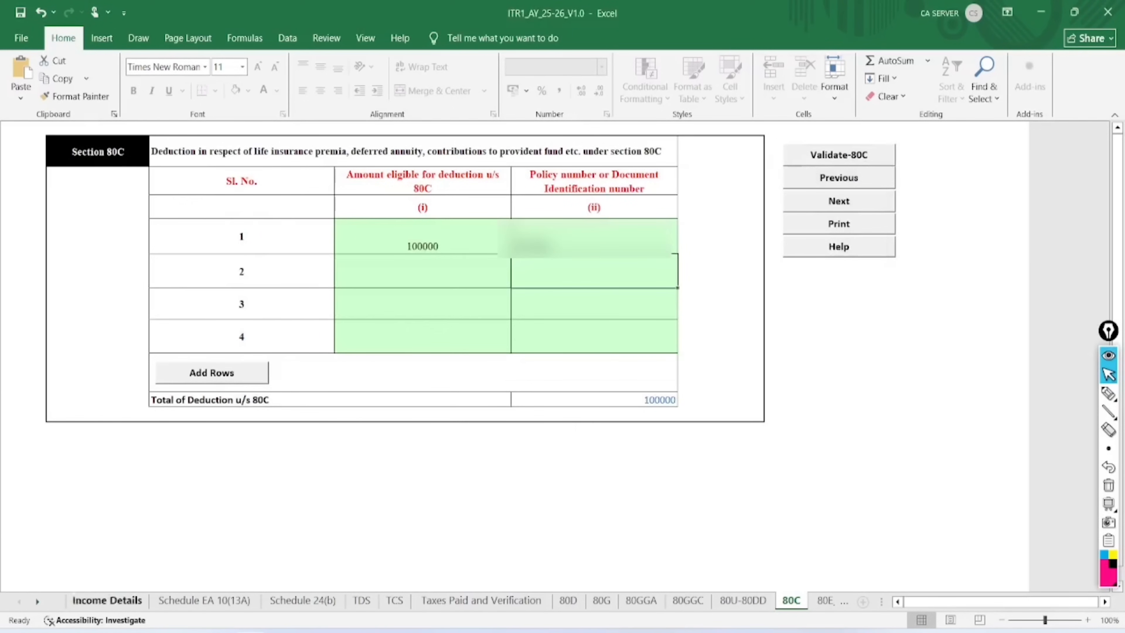
click(103, 601)
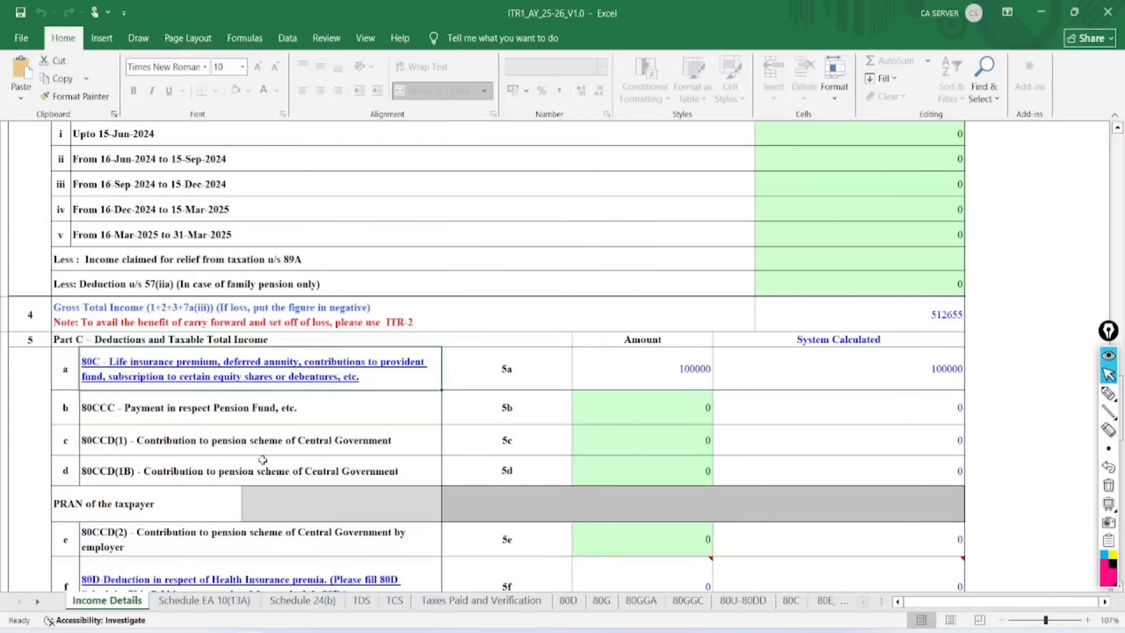
click(647, 466)
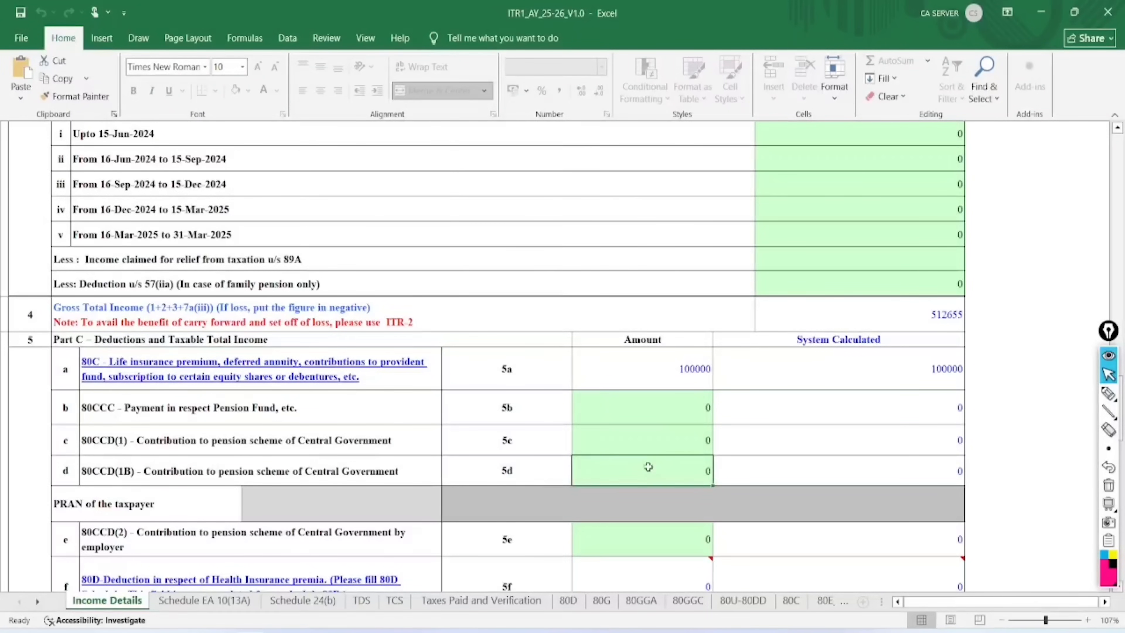
text(50000)
key(Return)
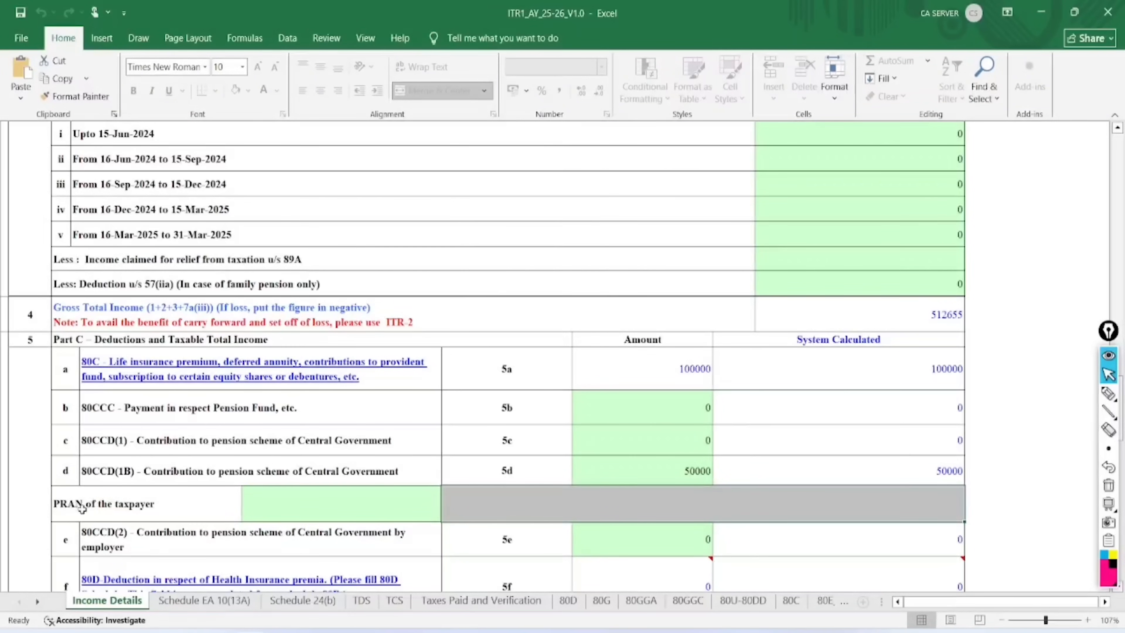
click(317, 514)
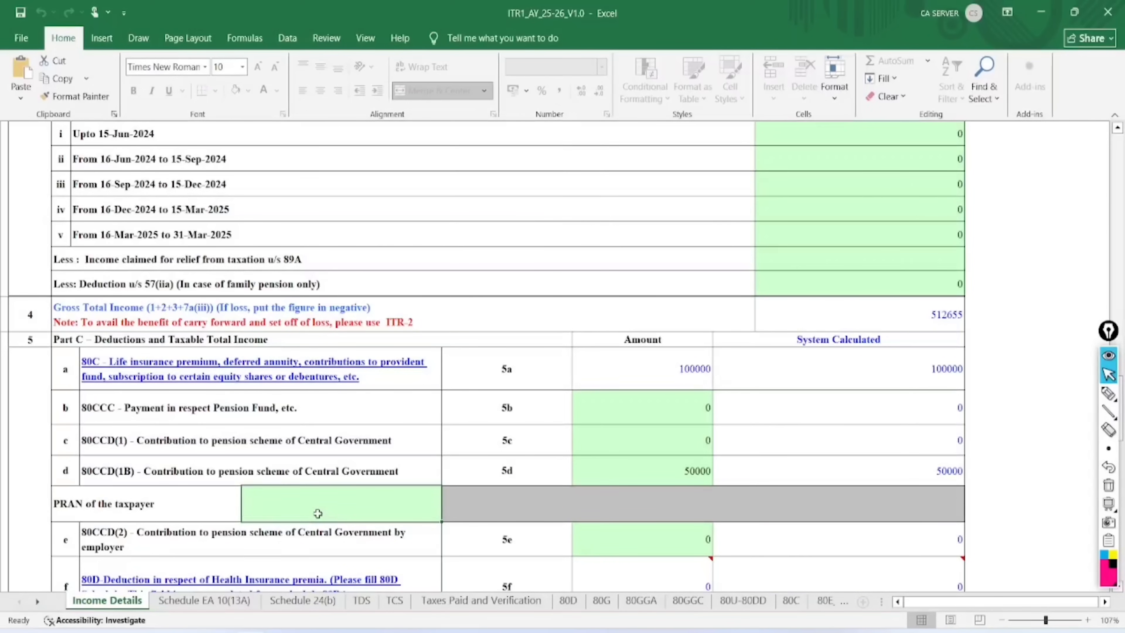
click(611, 484)
key(Delete)
click(766, 462)
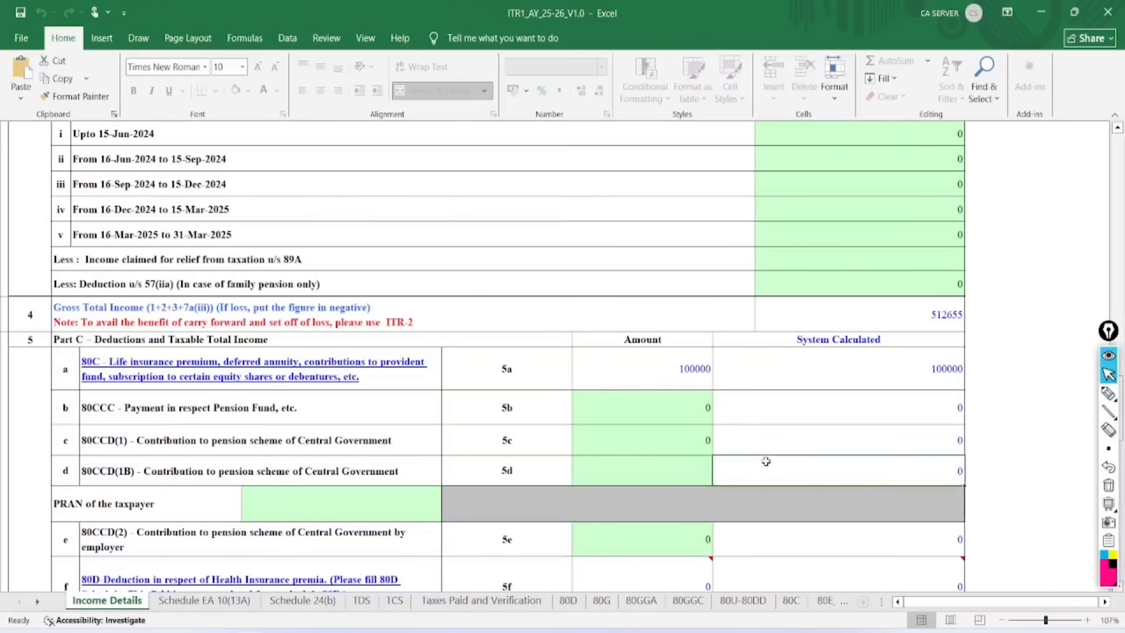
scroll(766, 461, down, 5)
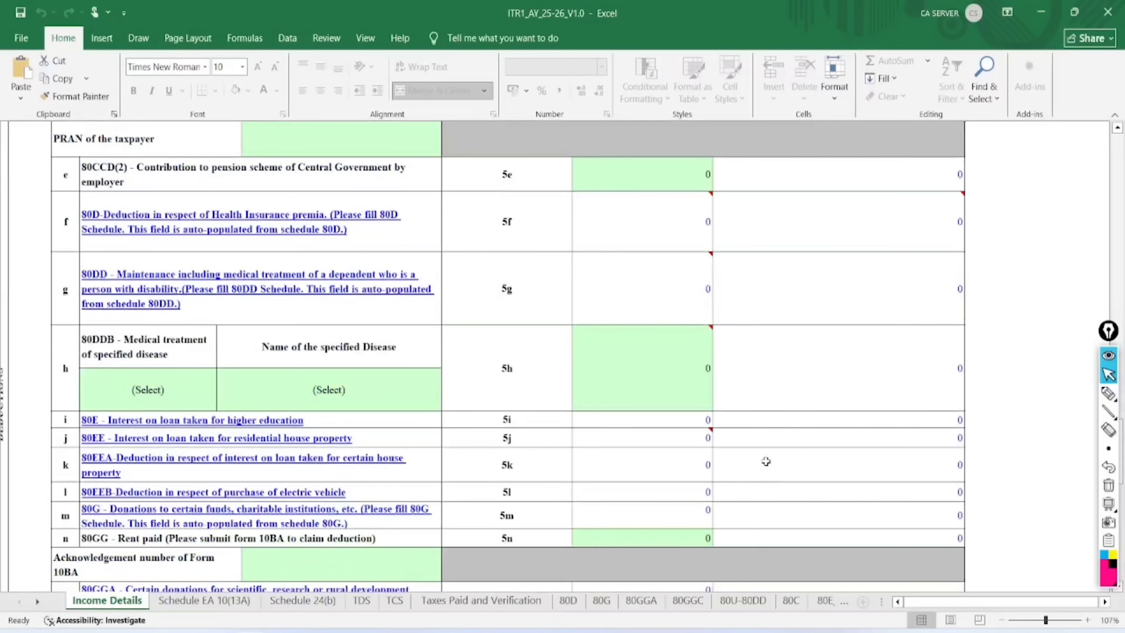
On the 80D schedule, answer Yes to the senior-citizen question and acknowledge the warning
click(233, 219)
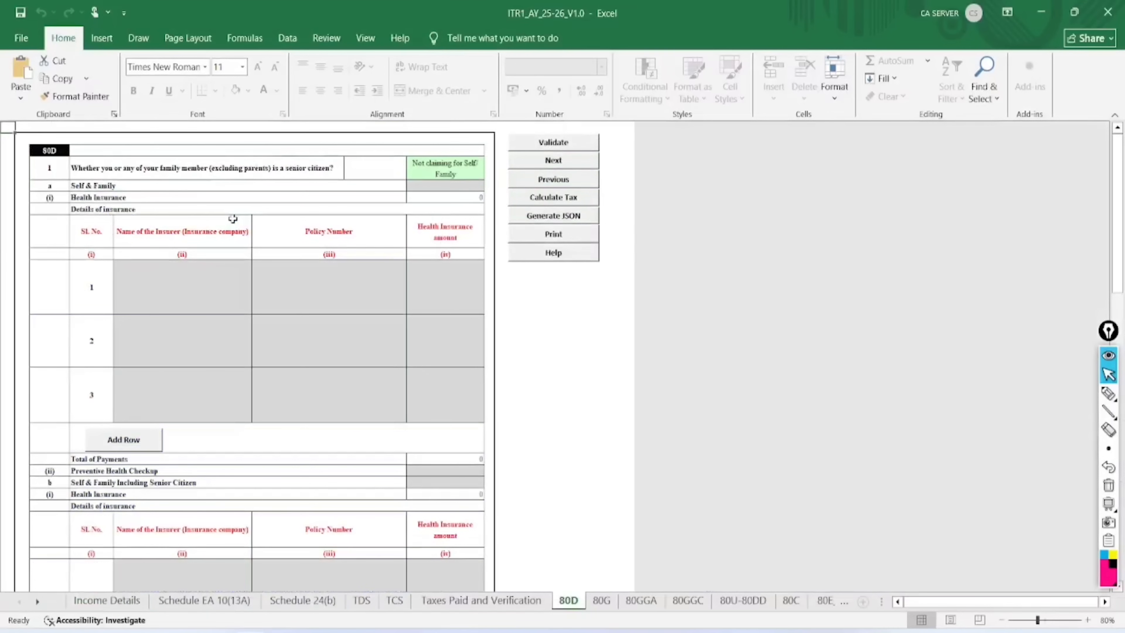
ctrl+scroll(368, 230, up, 3)
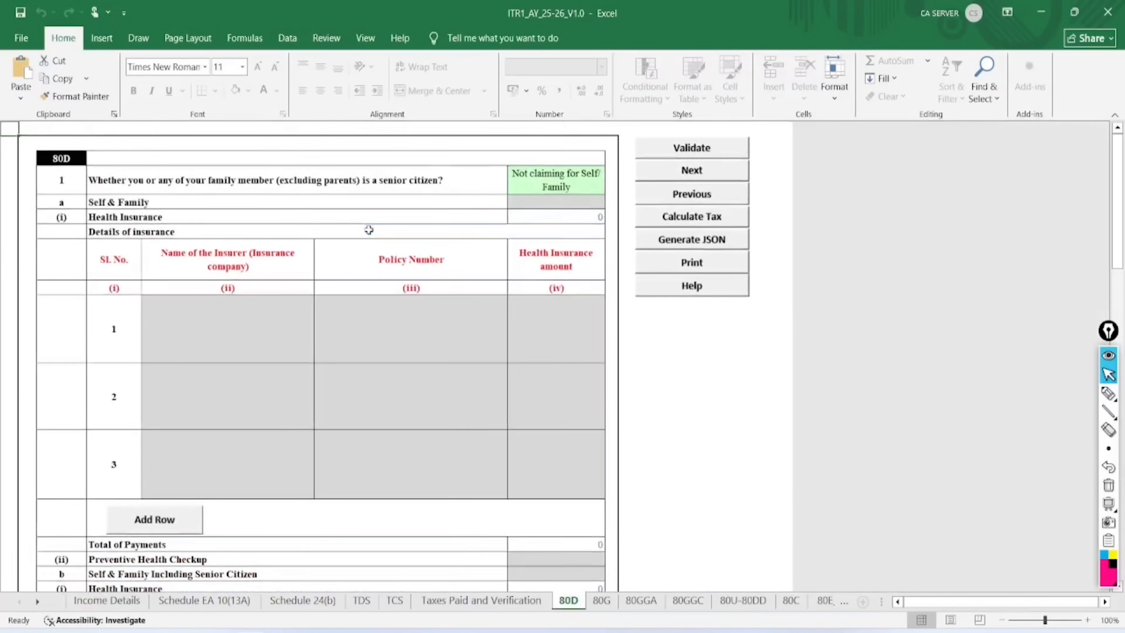
click(643, 192)
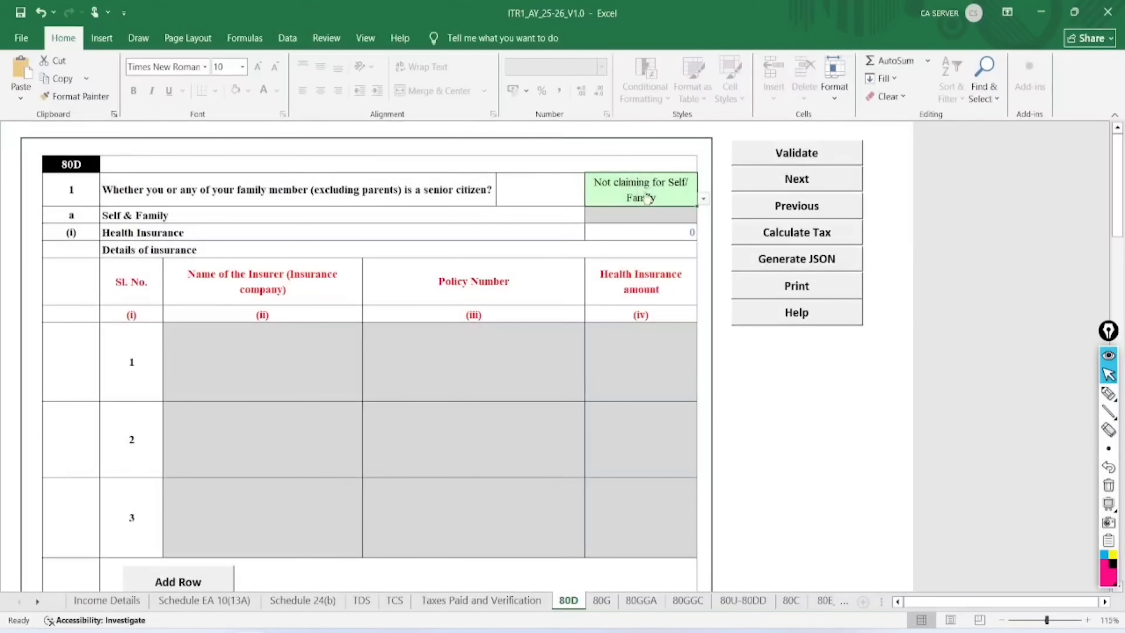
click(703, 198)
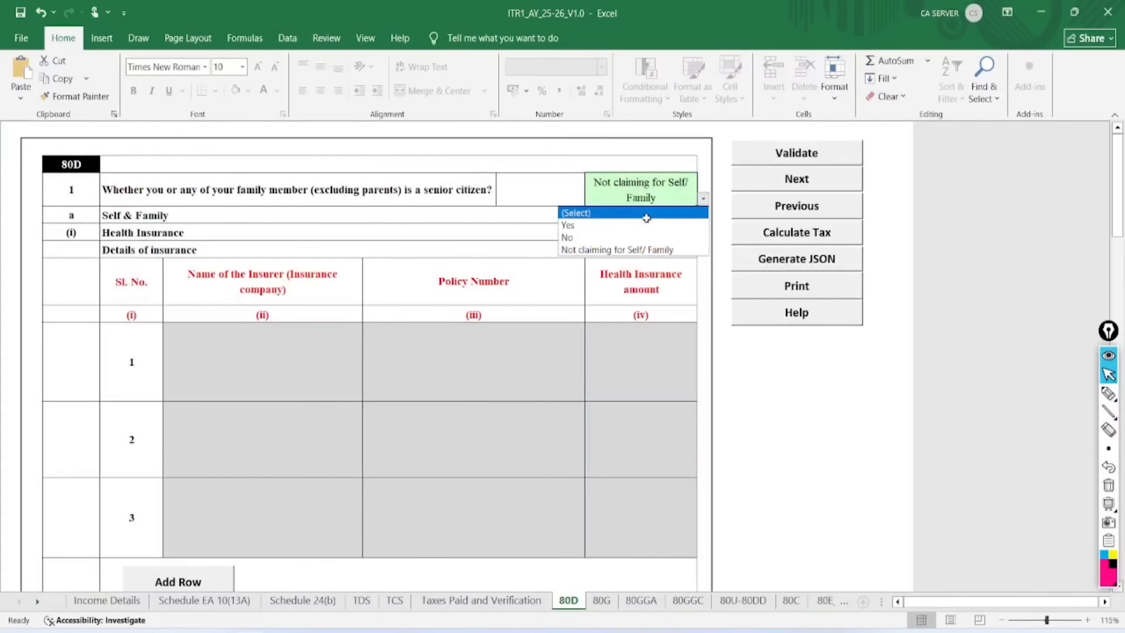
click(621, 226)
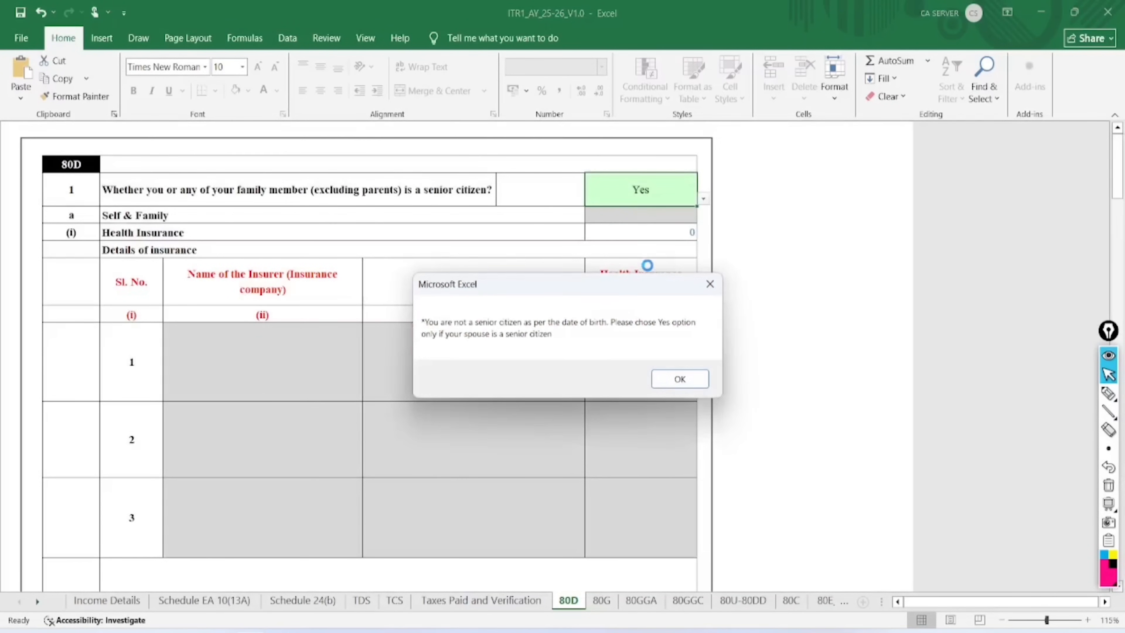
click(672, 381)
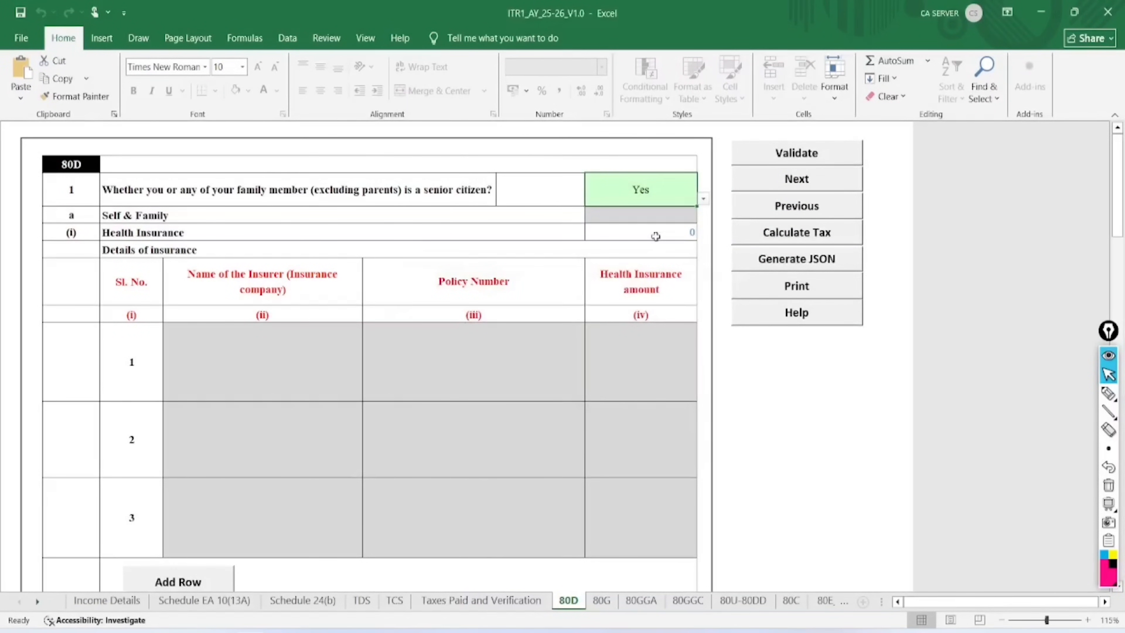
Validate the 80D sheet as OK and return to Income Details
click(801, 153)
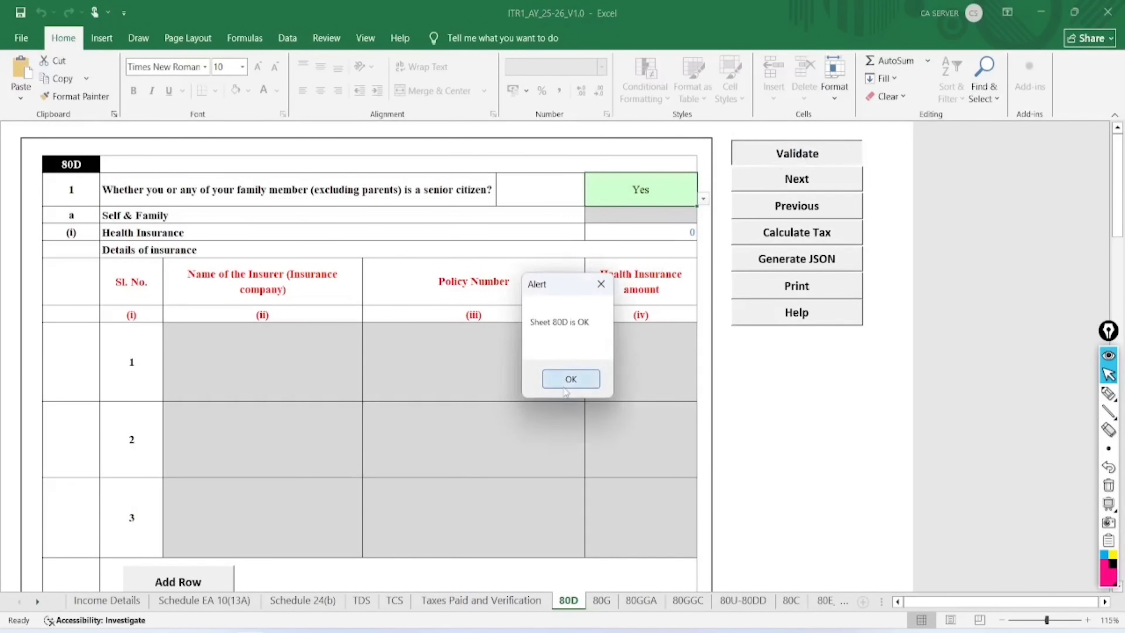
click(566, 384)
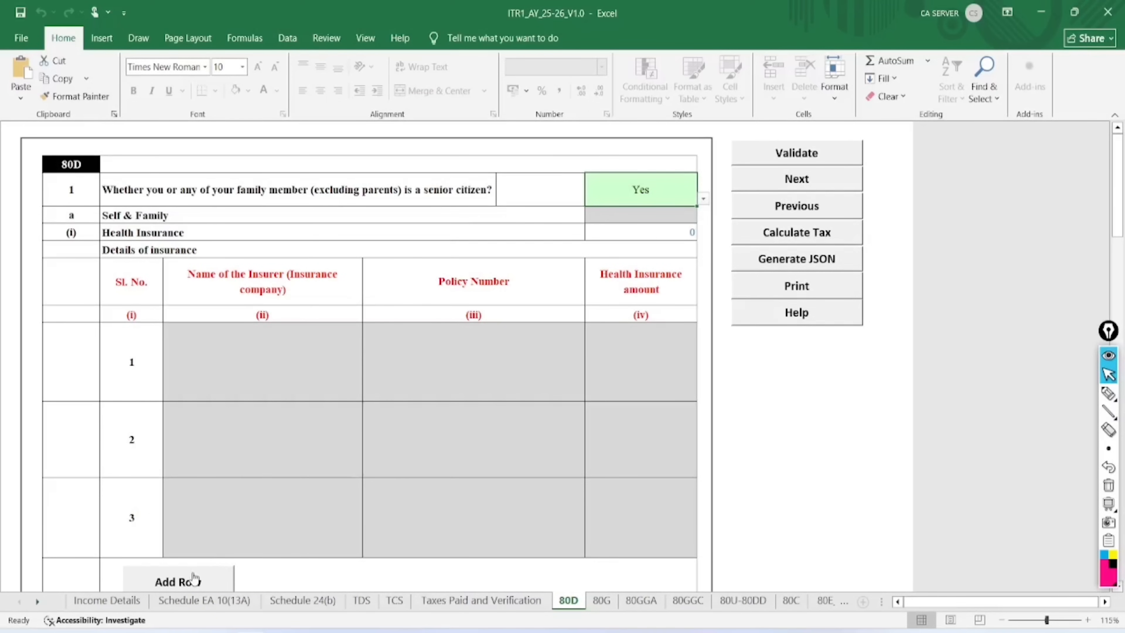
click(119, 604)
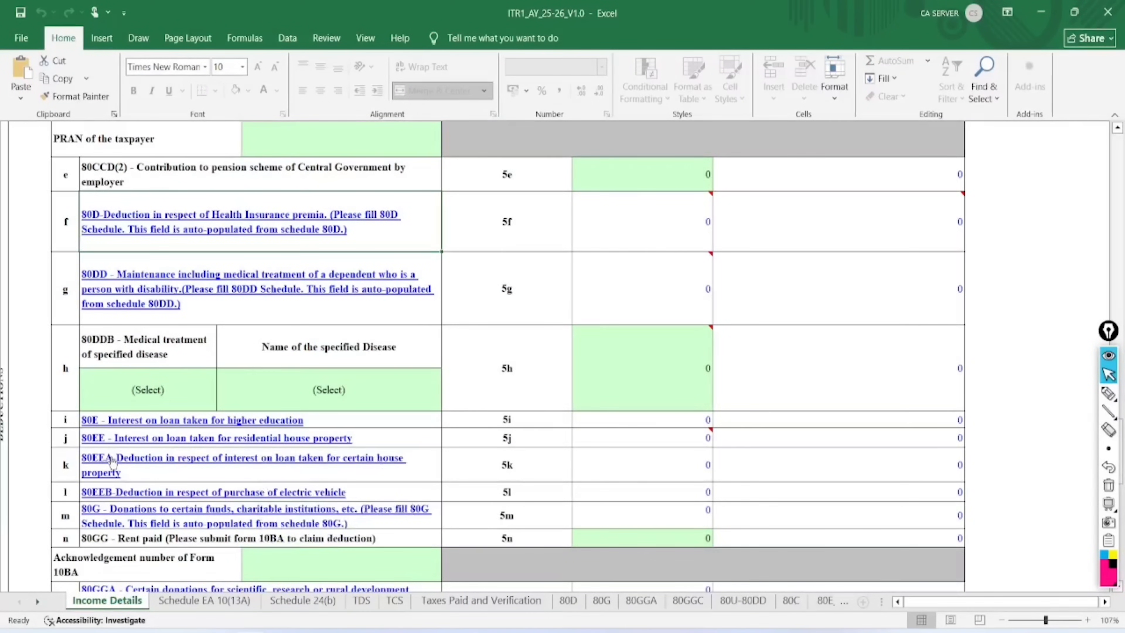
Enter 433 as the 80TTA deduction in row 5q of Income Details
scroll(113, 462, down, 1)
scroll(113, 462, down, 2)
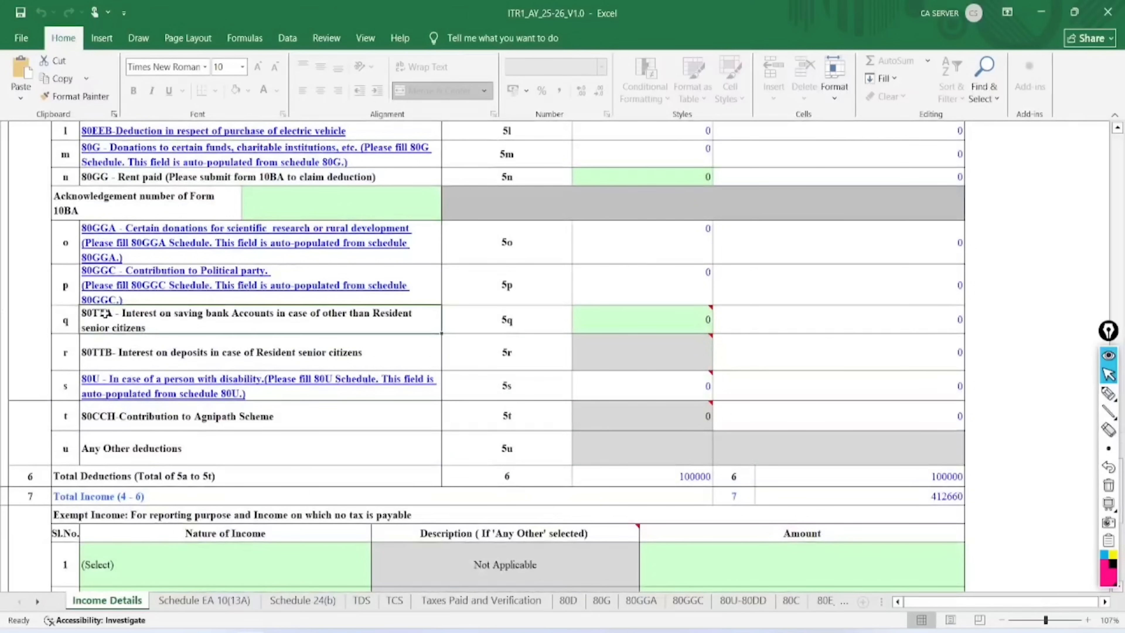
scroll(624, 319, up, 2)
scroll(624, 320, up, 7)
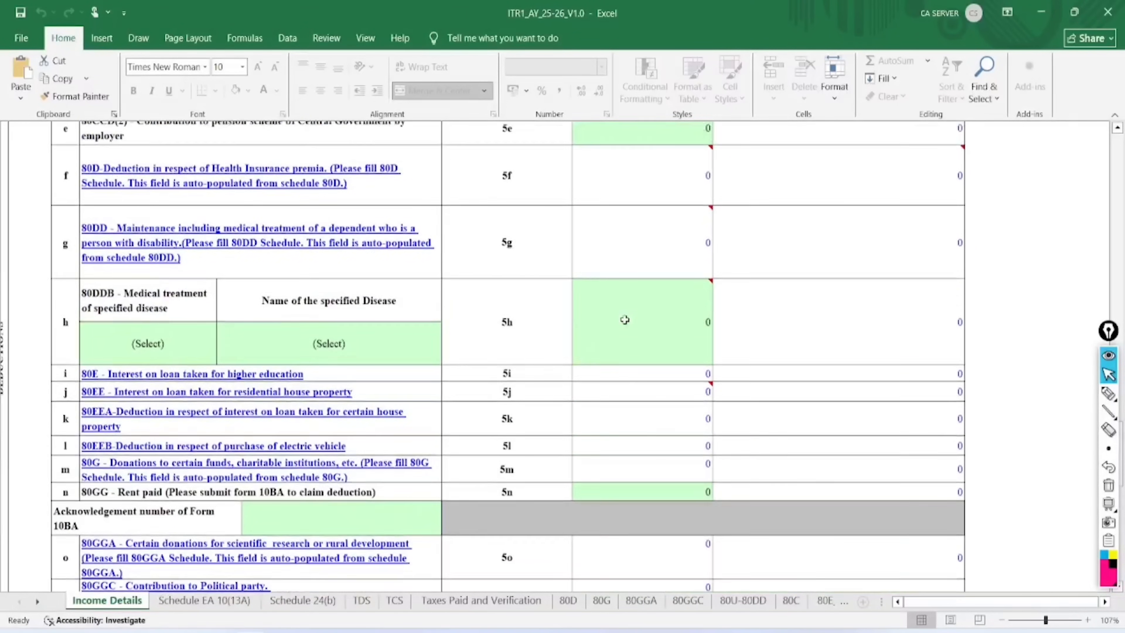
scroll(625, 320, up, 10)
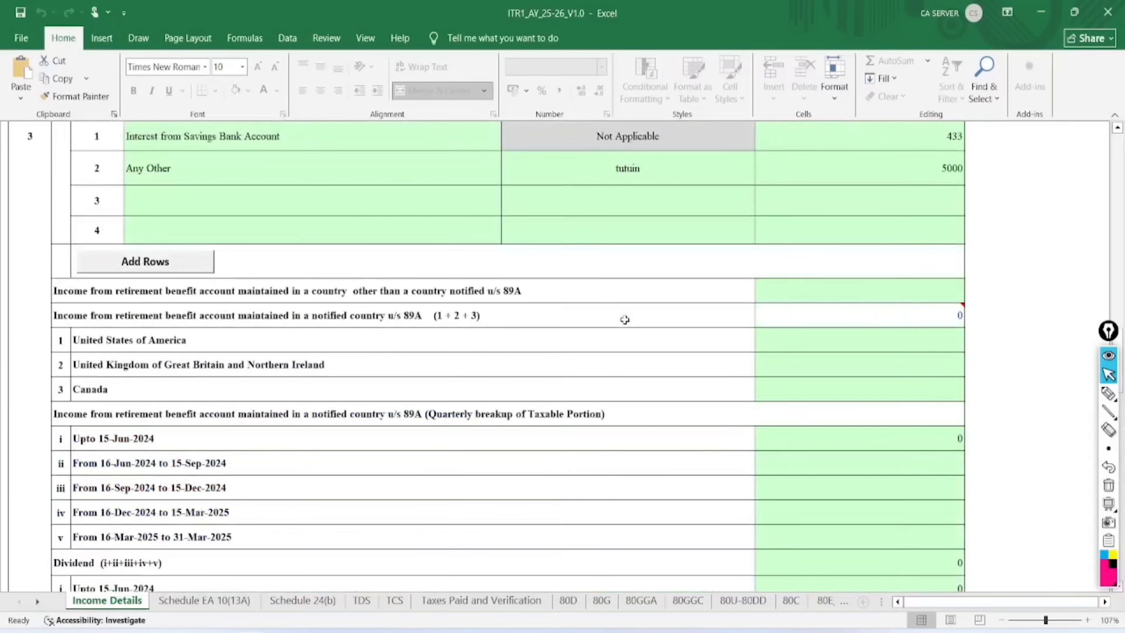
scroll(624, 319, down, 15)
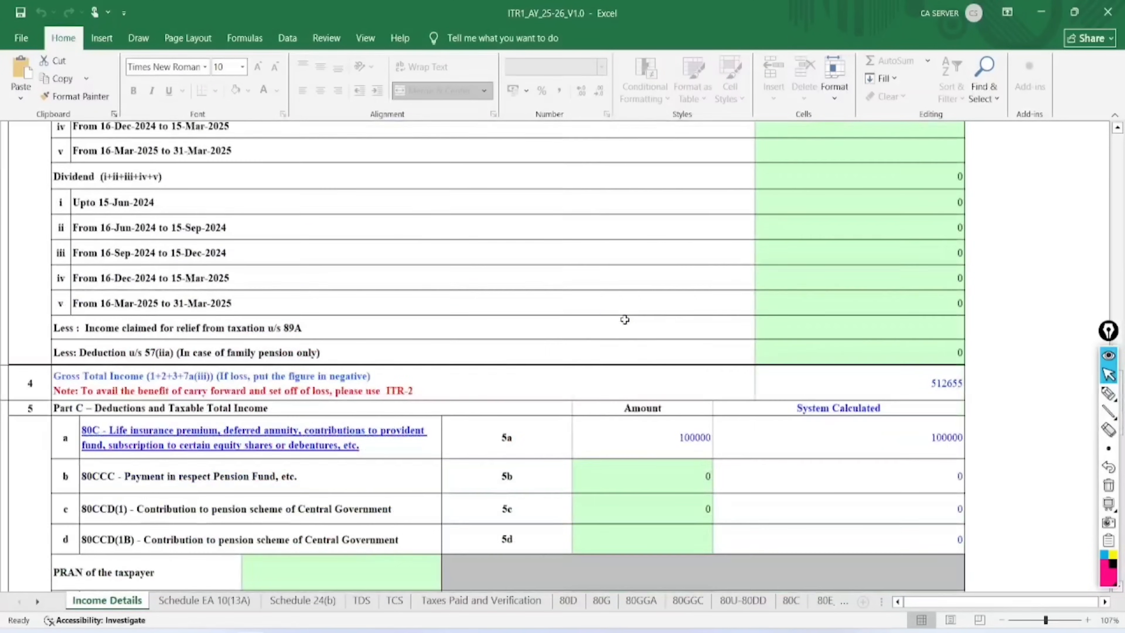
scroll(234, 397, down, 5)
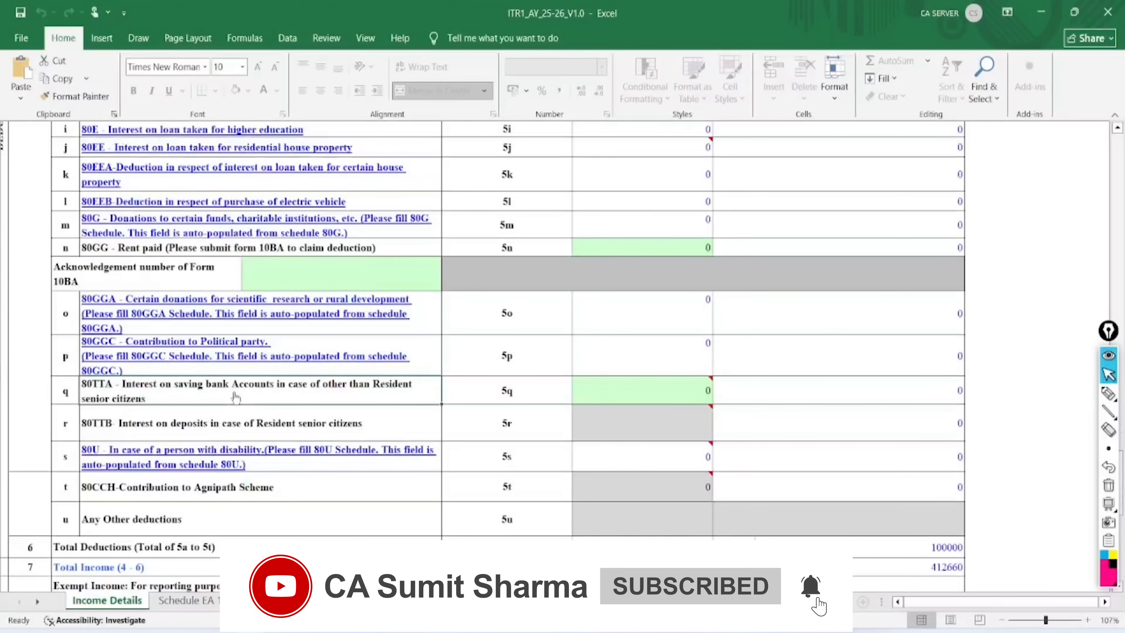
scroll(234, 397, up, 2)
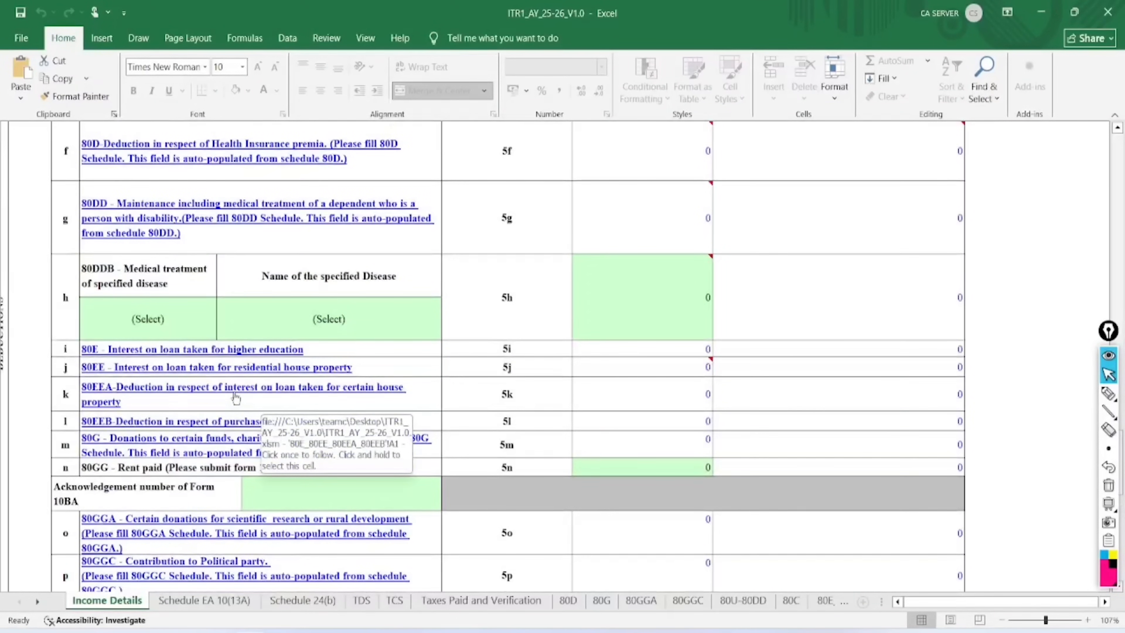
scroll(235, 398, down, 5)
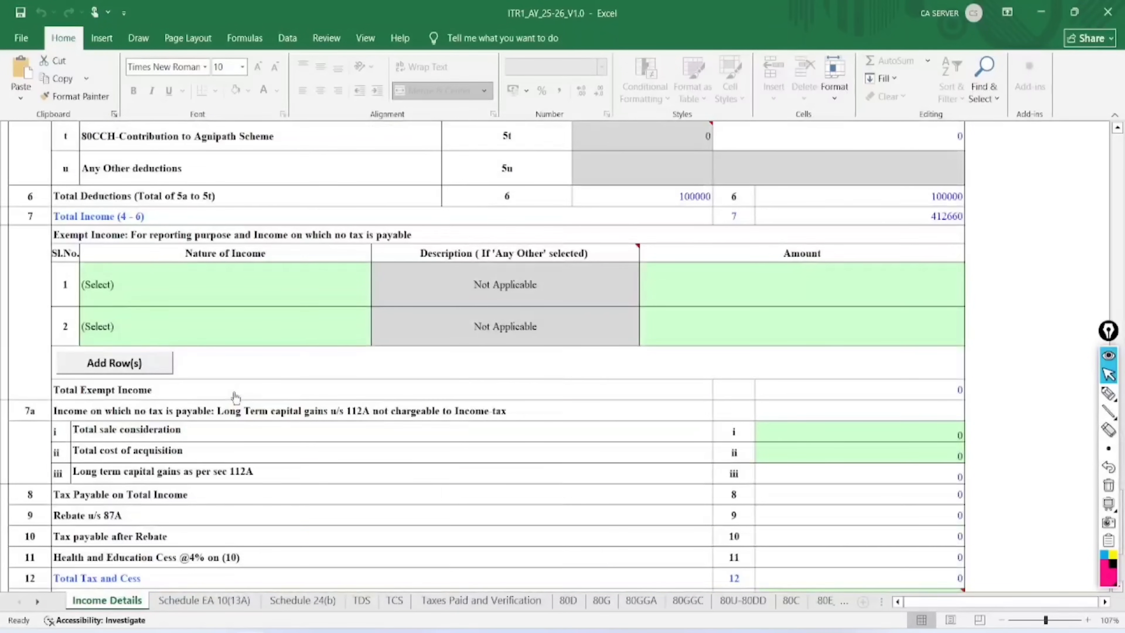
scroll(236, 398, up, 2)
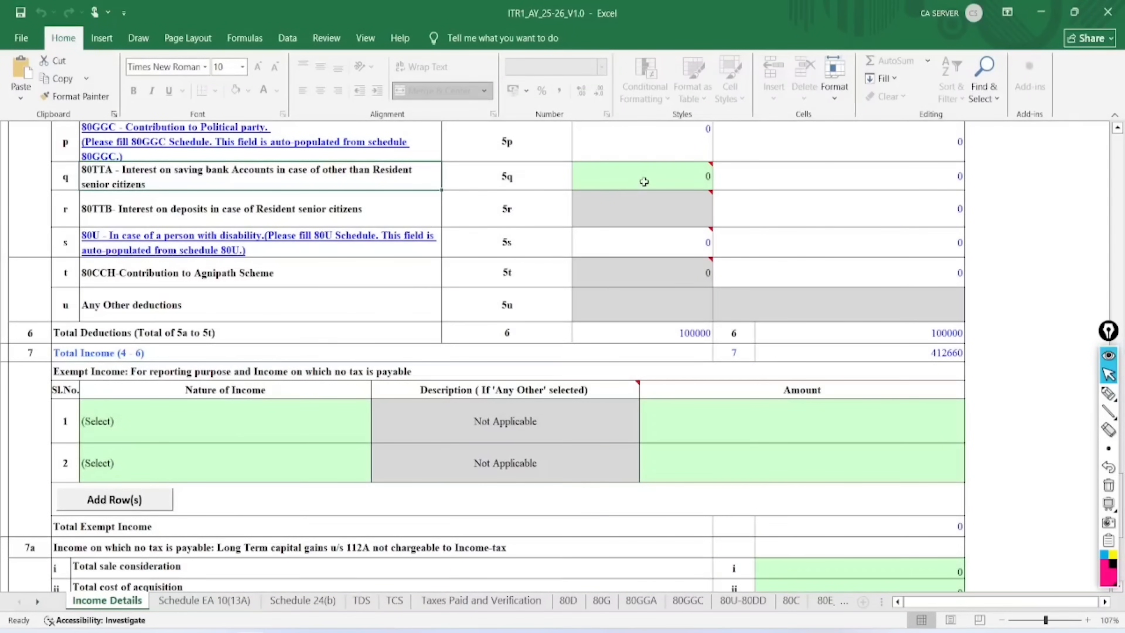
click(643, 182)
text(433)
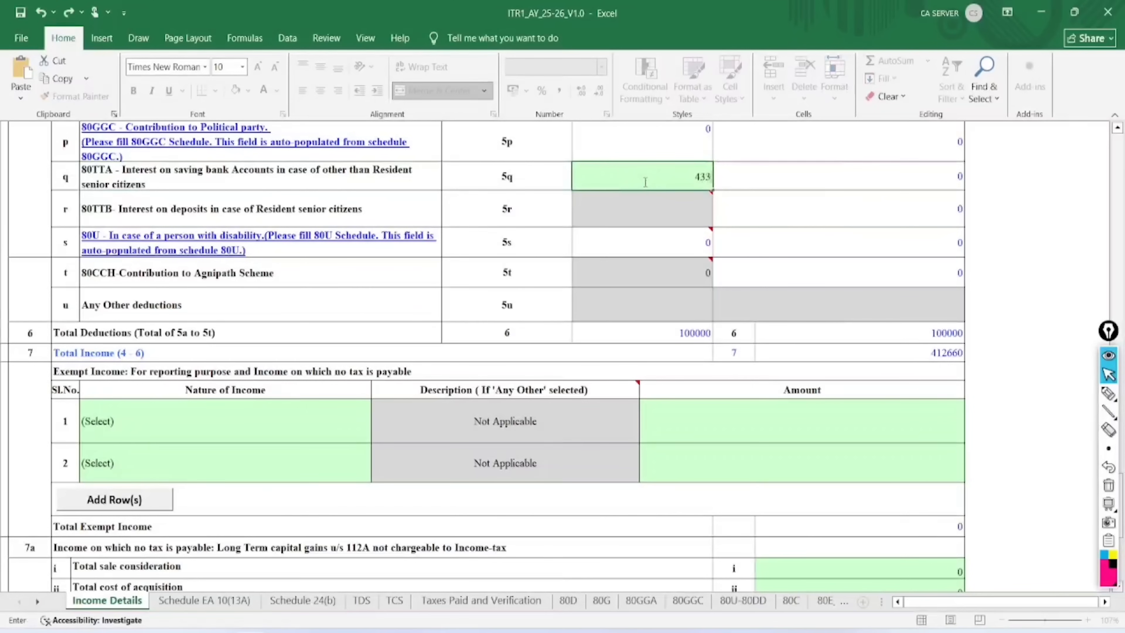
key(Return)
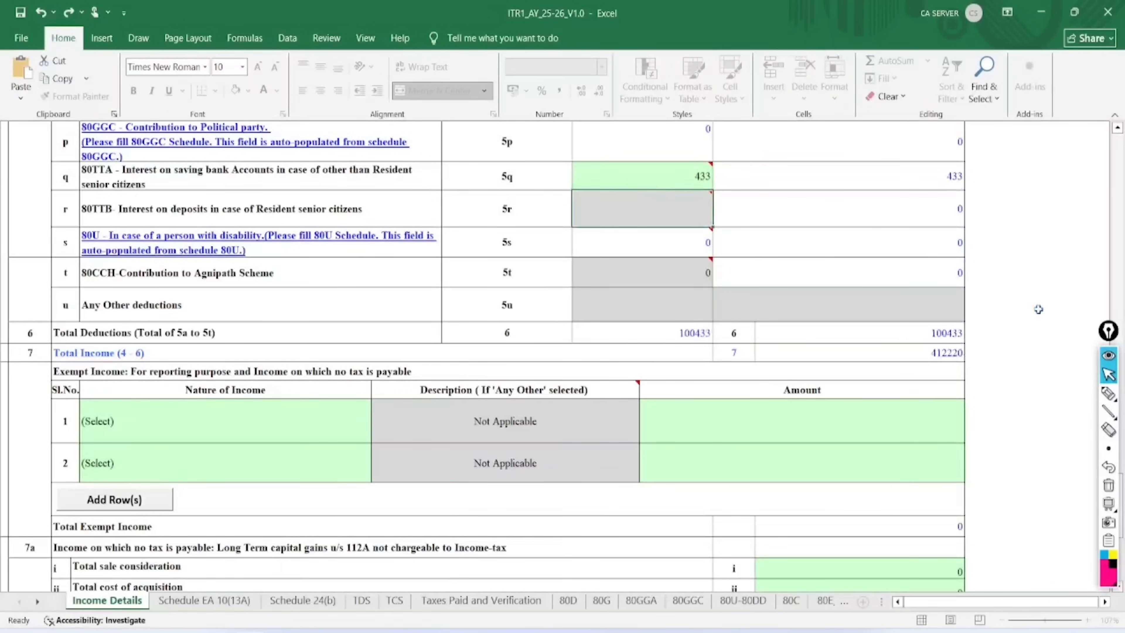
Review the recalculated totals: deductions 100433, total income 412220, tax payable 0
click(928, 354)
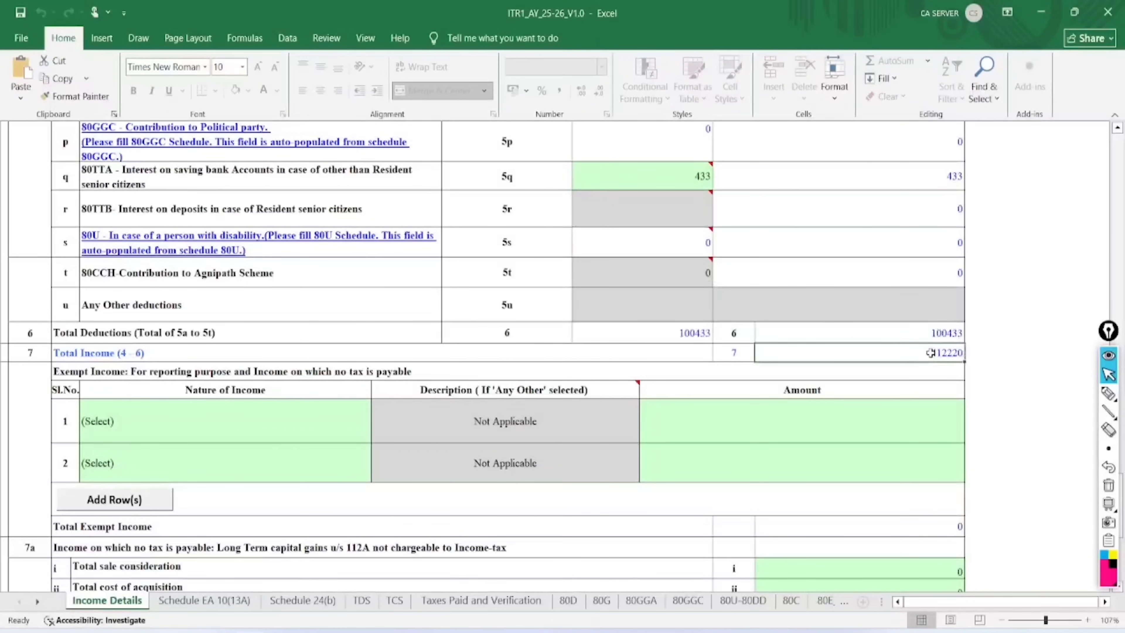
scroll(792, 408, down, 1)
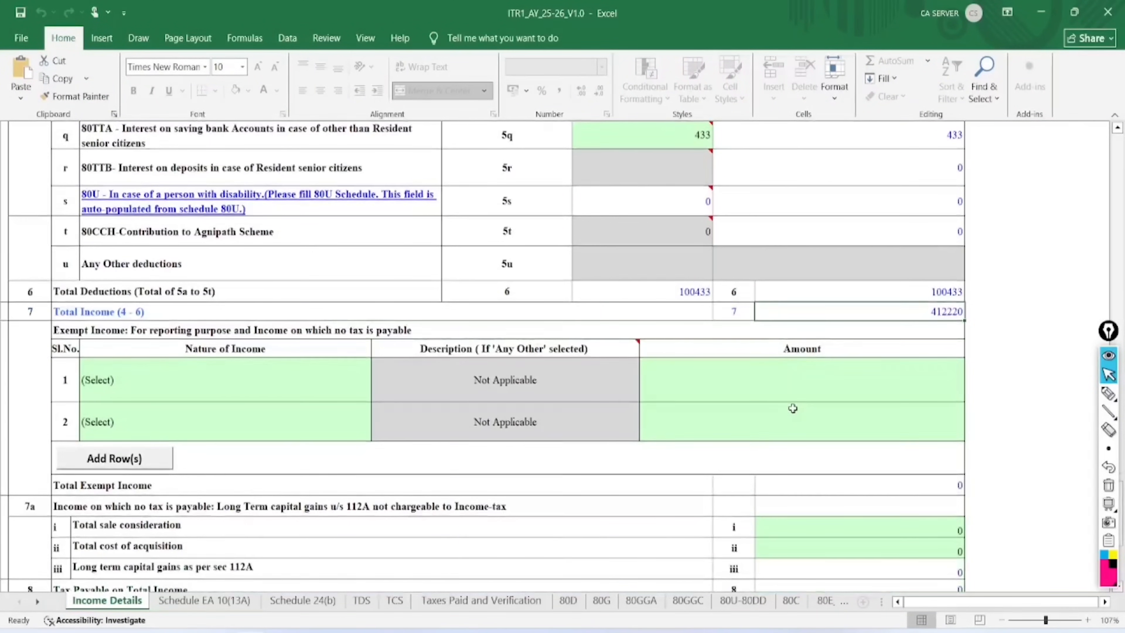
scroll(792, 408, down, 1)
click(279, 239)
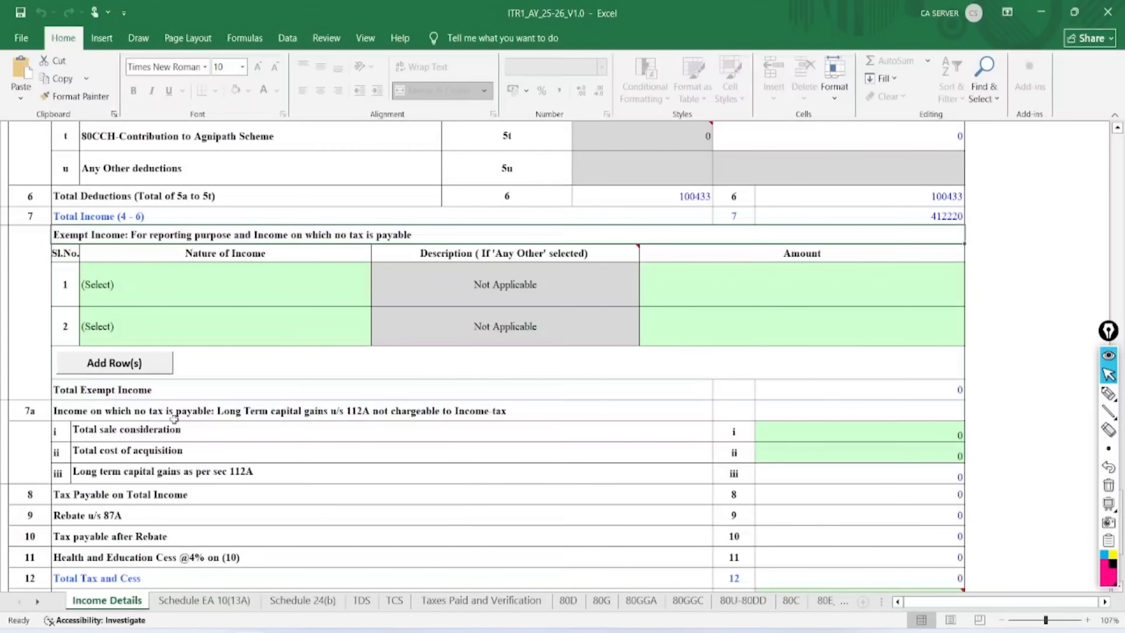
click(1108, 393)
mouse_move(384, 390)
mouse_down()
mouse_move(380, 379)
mouse_move(335, 403)
mouse_move(357, 376)
mouse_up()
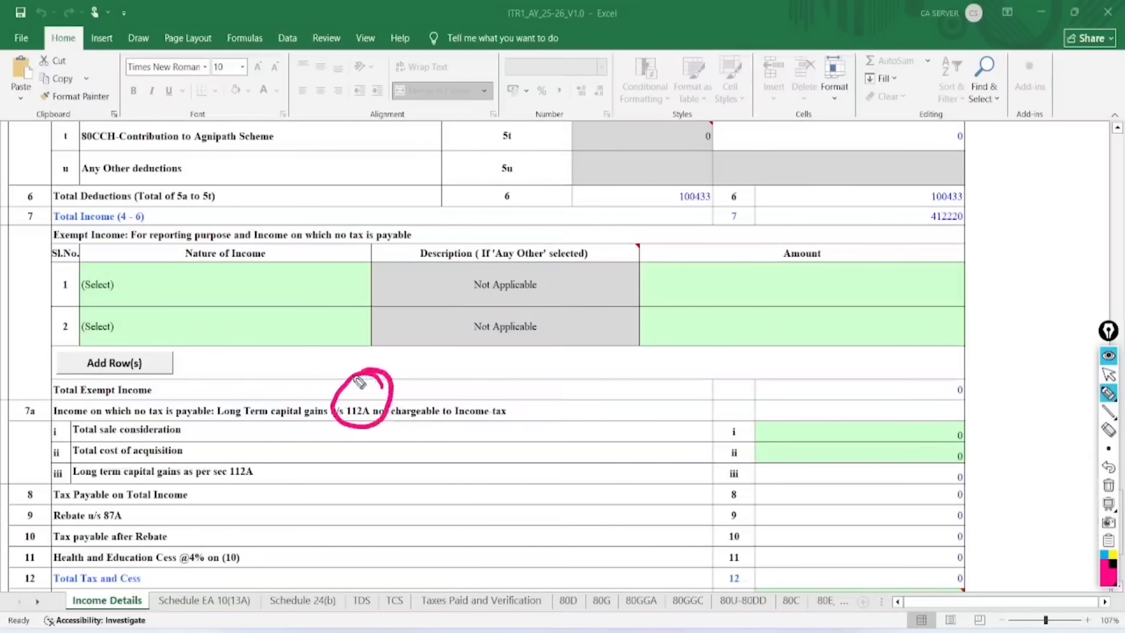
mouse_move(194, 430)
mouse_down()
mouse_move(721, 419)
mouse_move(707, 442)
mouse_up()
drag(239, 448, 692, 470)
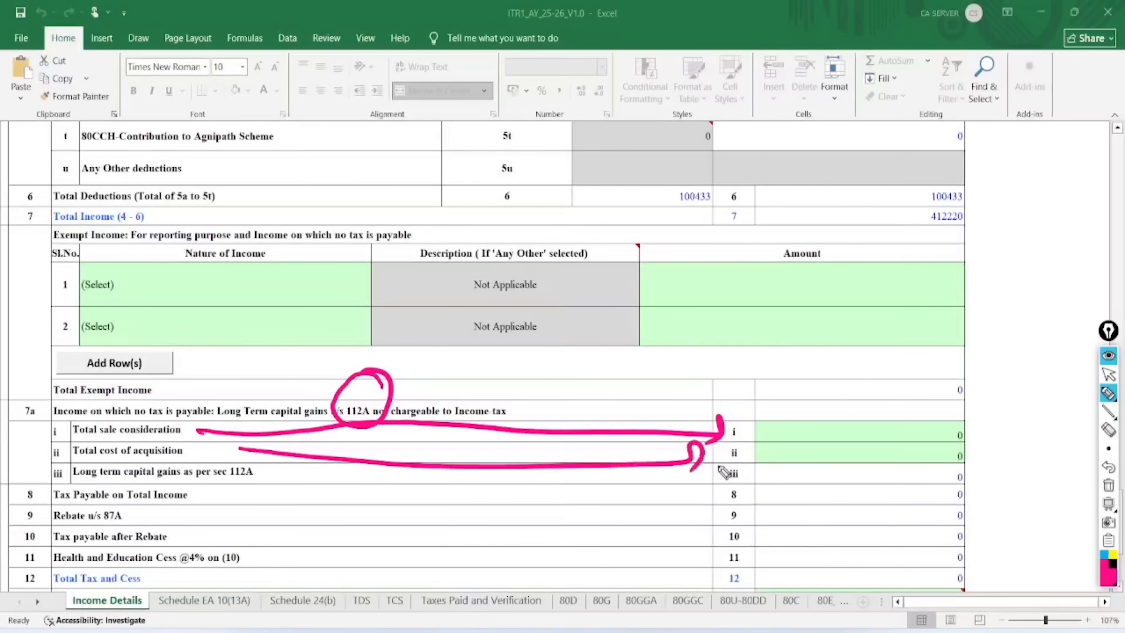
mouse_move(976, 463)
mouse_down()
mouse_move(987, 489)
mouse_move(961, 465)
mouse_up()
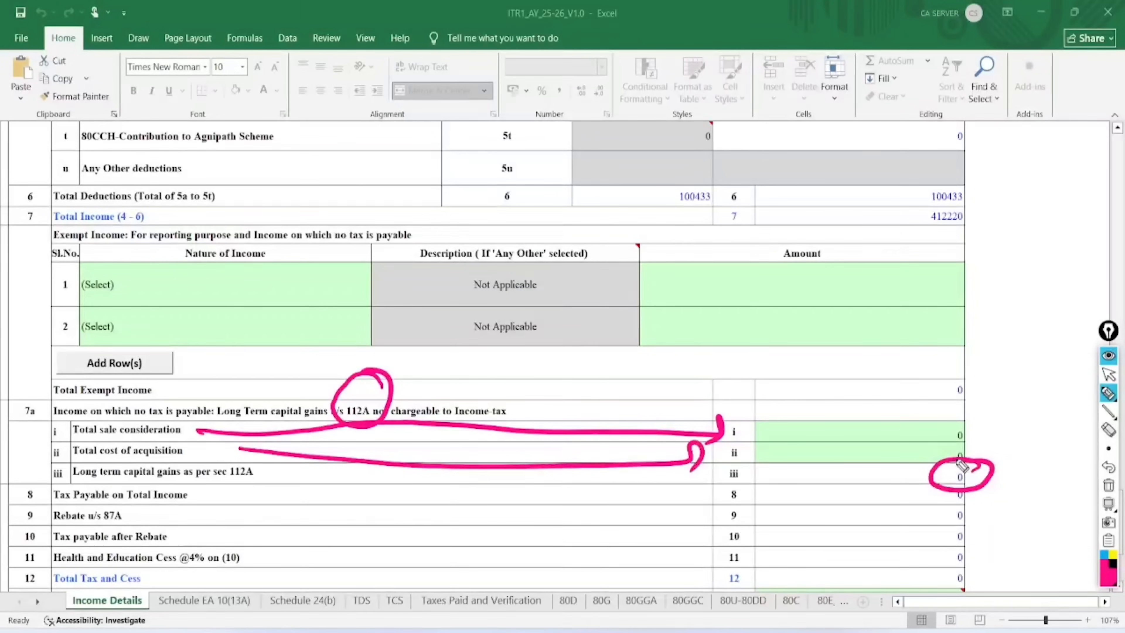
click(1108, 485)
click(1108, 374)
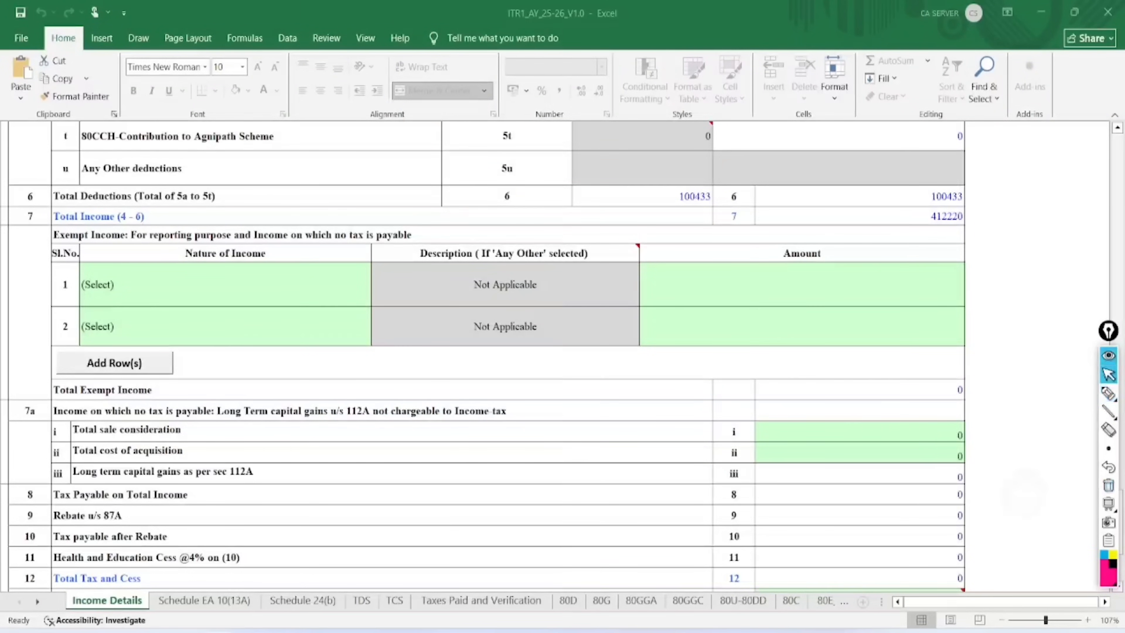
Validate Income Details and dismiss the alerts about missing town and exempt-allowance details
scroll(483, 356, down, 3)
scroll(483, 356, down, 3)
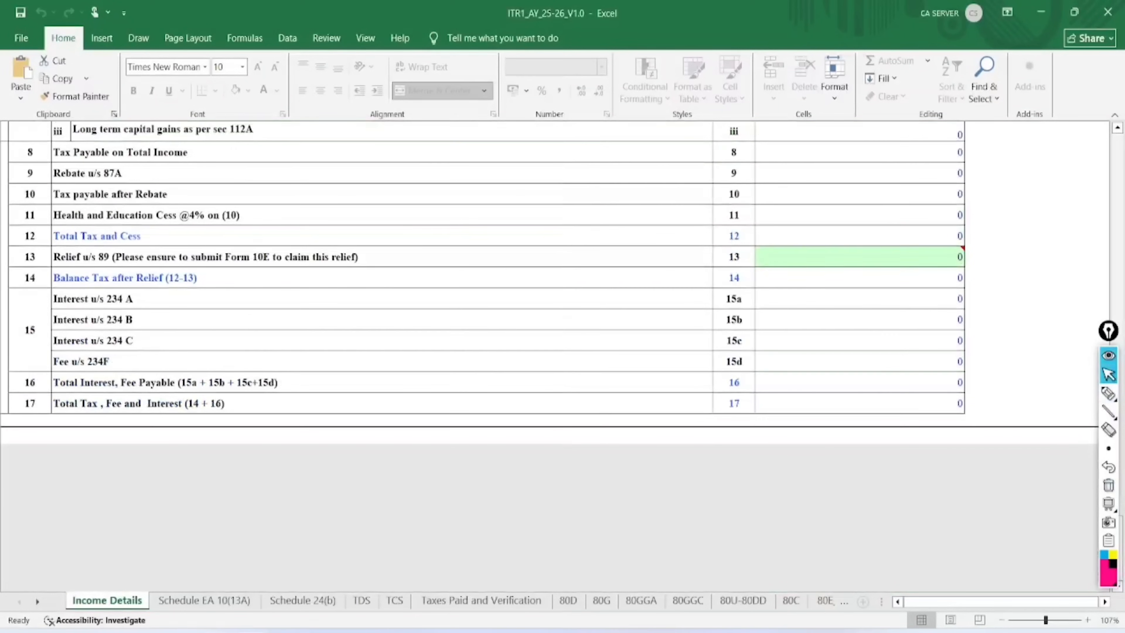
scroll(482, 356, up, 20)
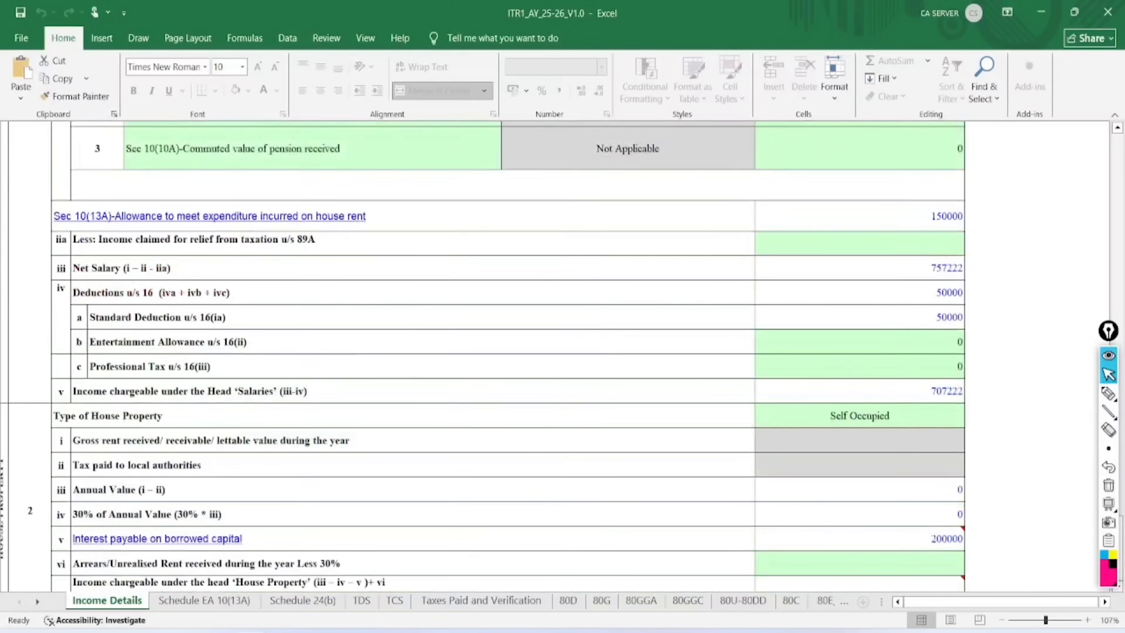
scroll(483, 356, up, 10)
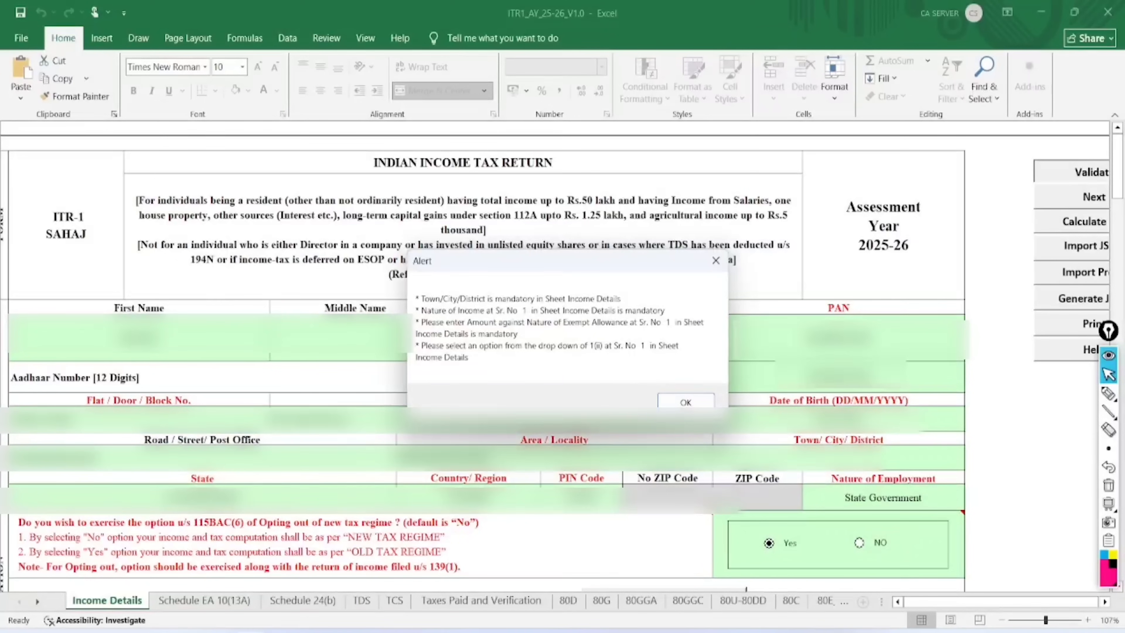
key(Return)
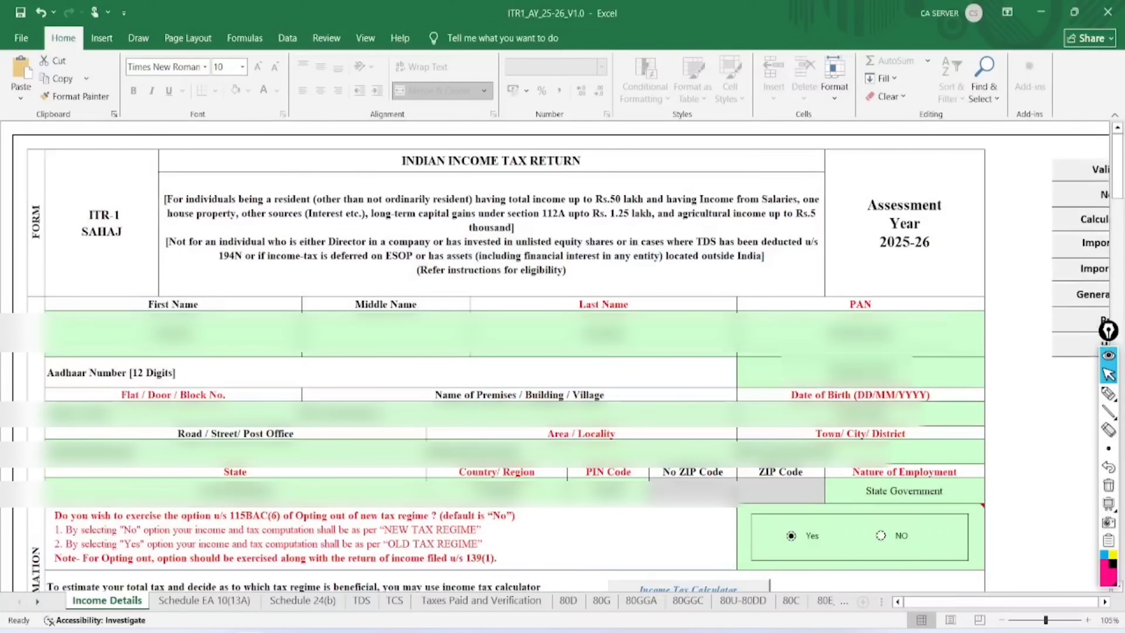
click(1081, 170)
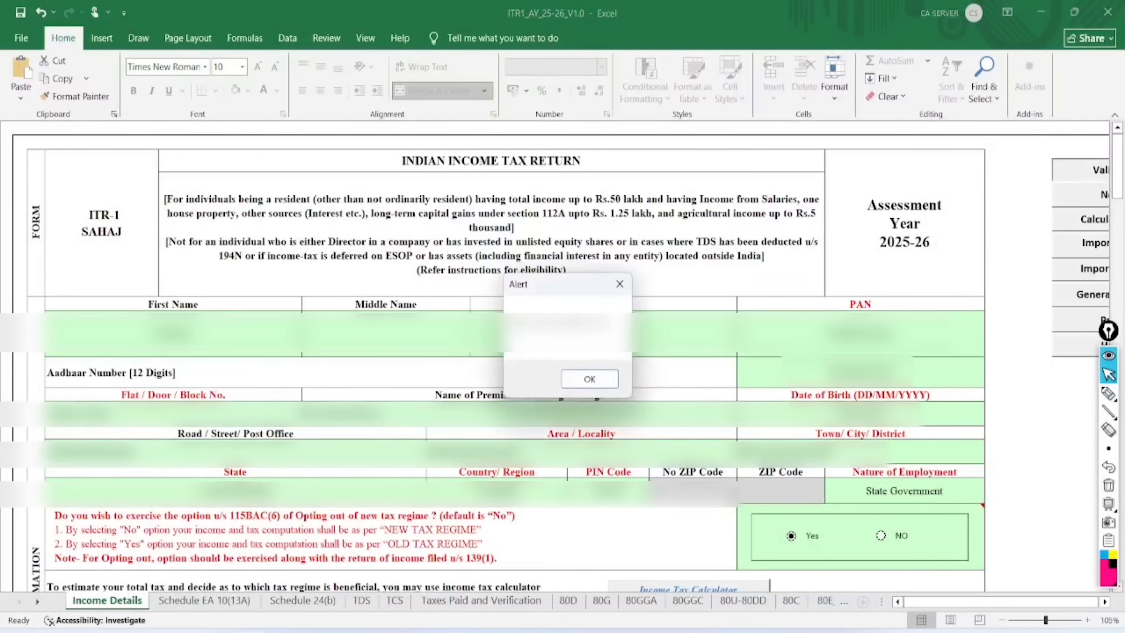
key(Return)
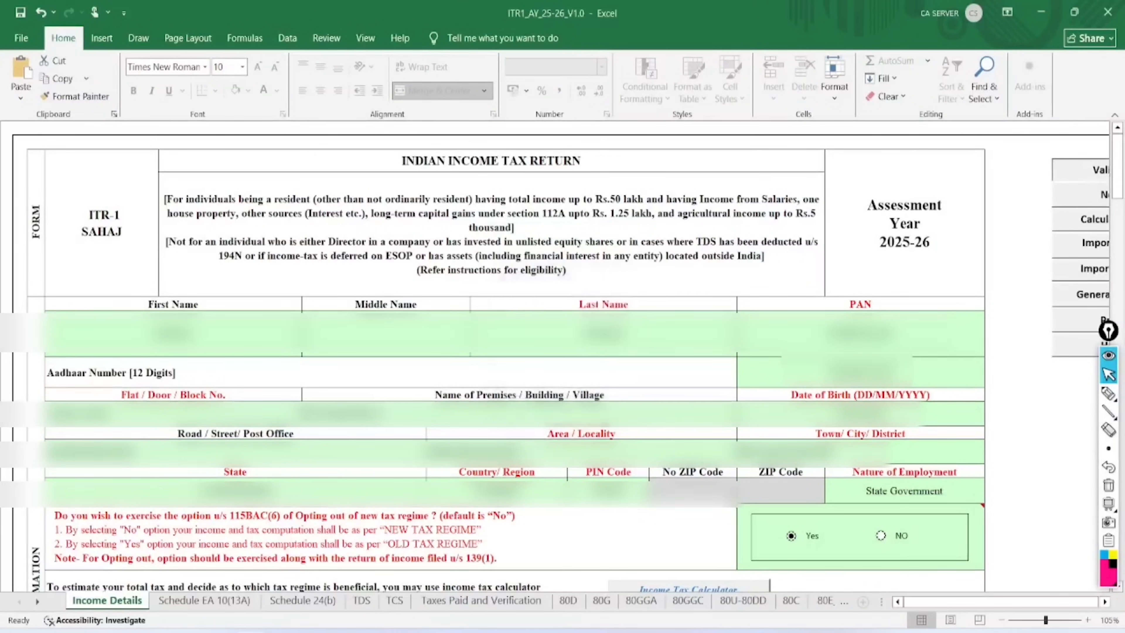
click(238, 602)
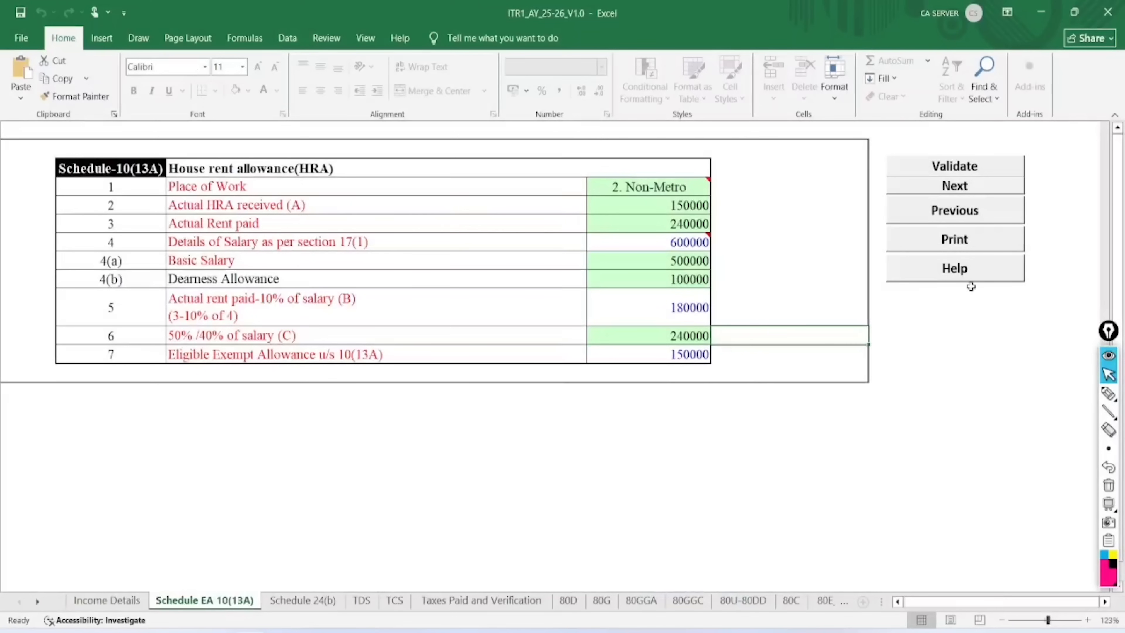
Re-validate Schedule EA 10(13A) and Schedule 24(b), each reporting OK
click(935, 169)
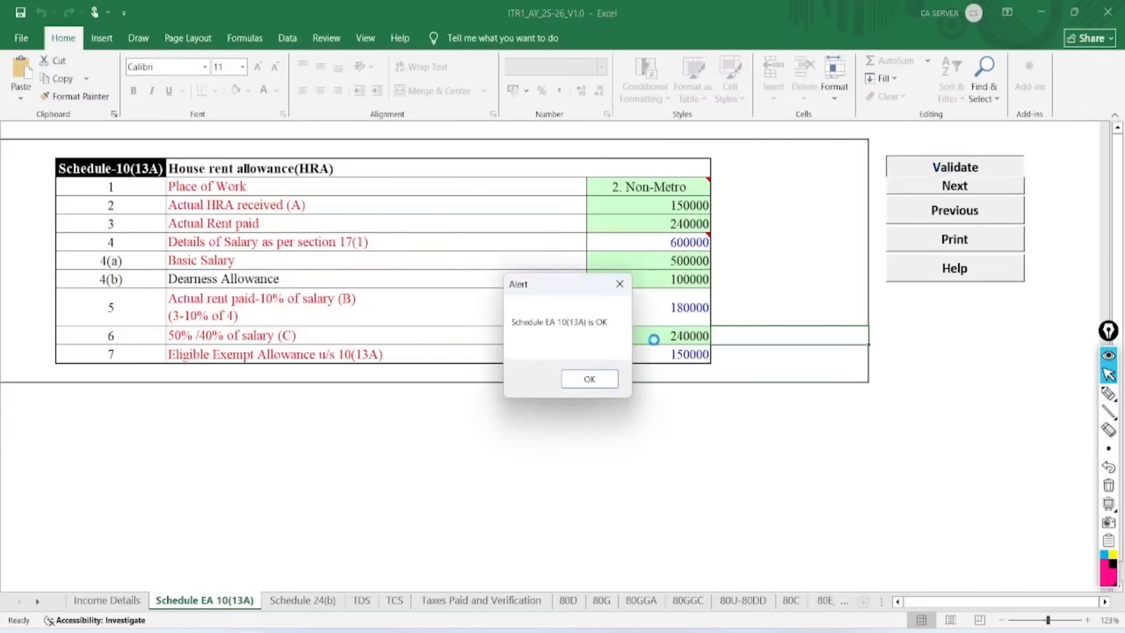
click(593, 381)
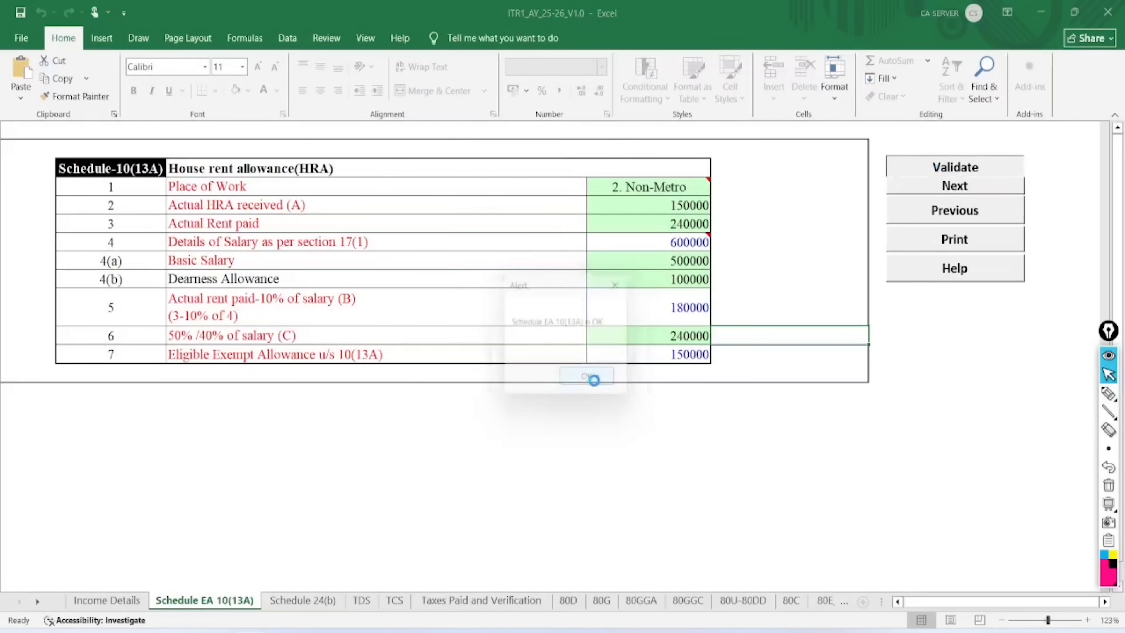
click(303, 600)
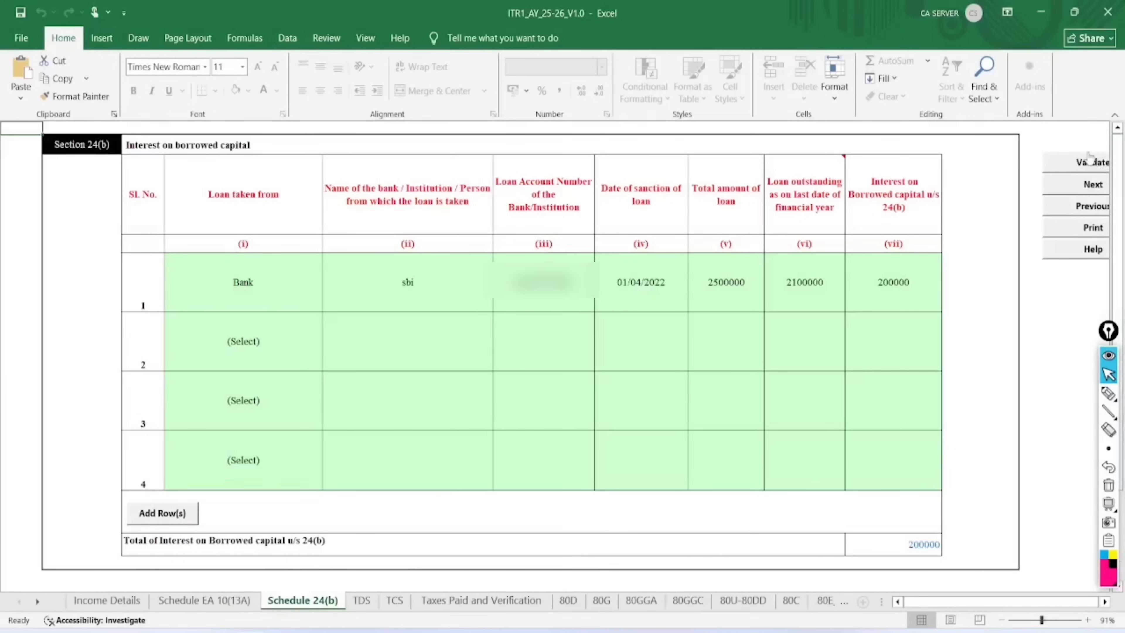
click(1092, 163)
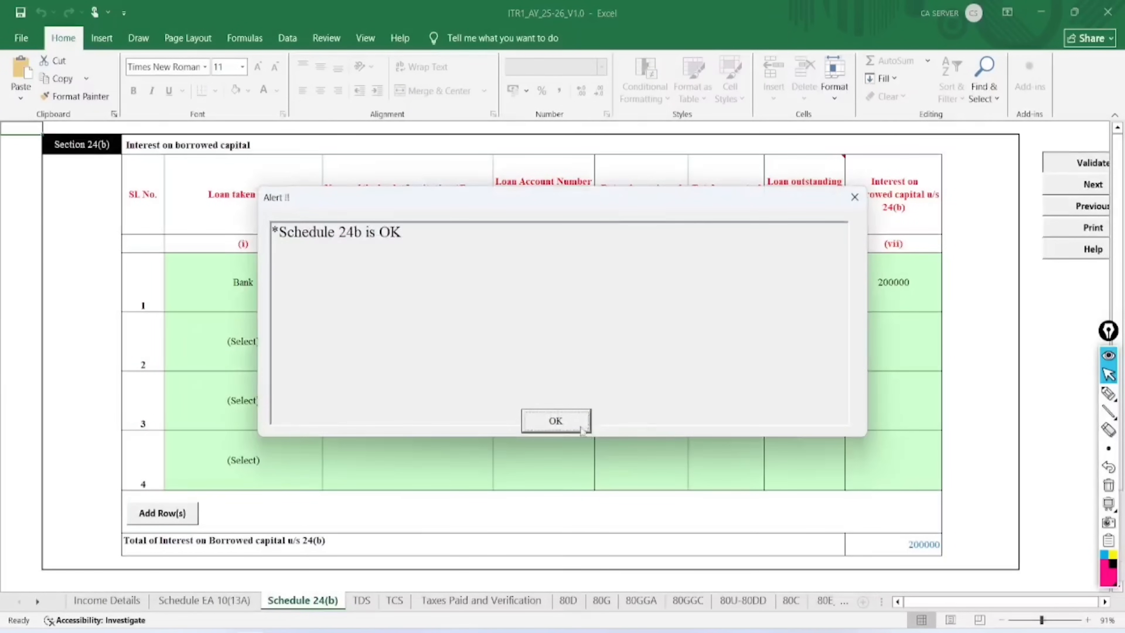
click(562, 422)
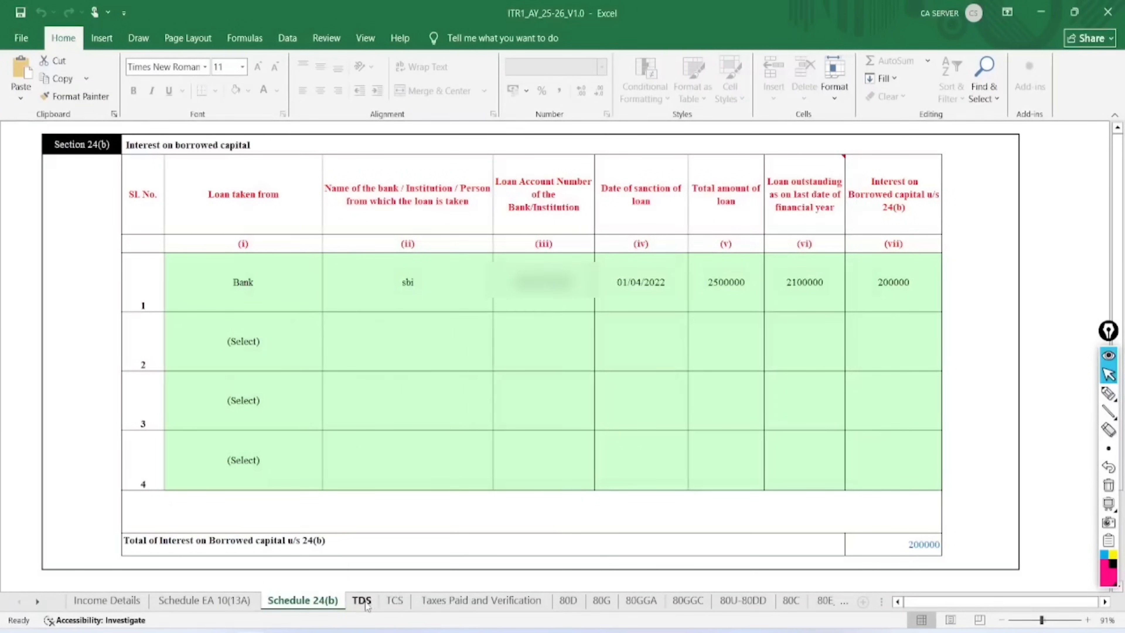
click(360, 601)
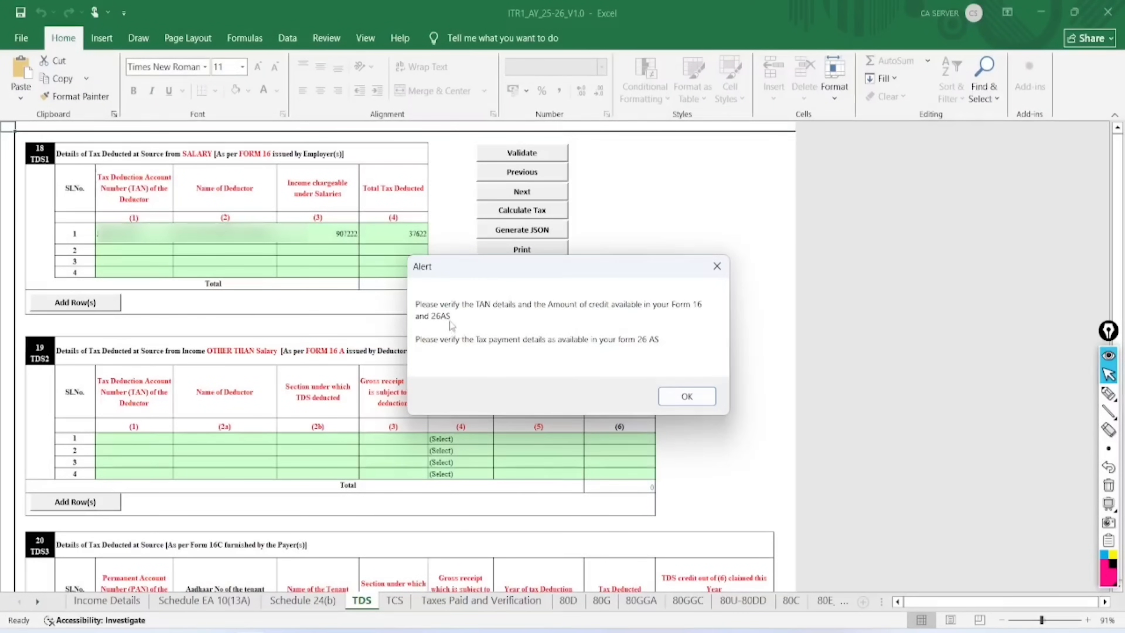
Review the first deductor's TAN, name, 907222 salary income and 37622 tax deducted
click(690, 394)
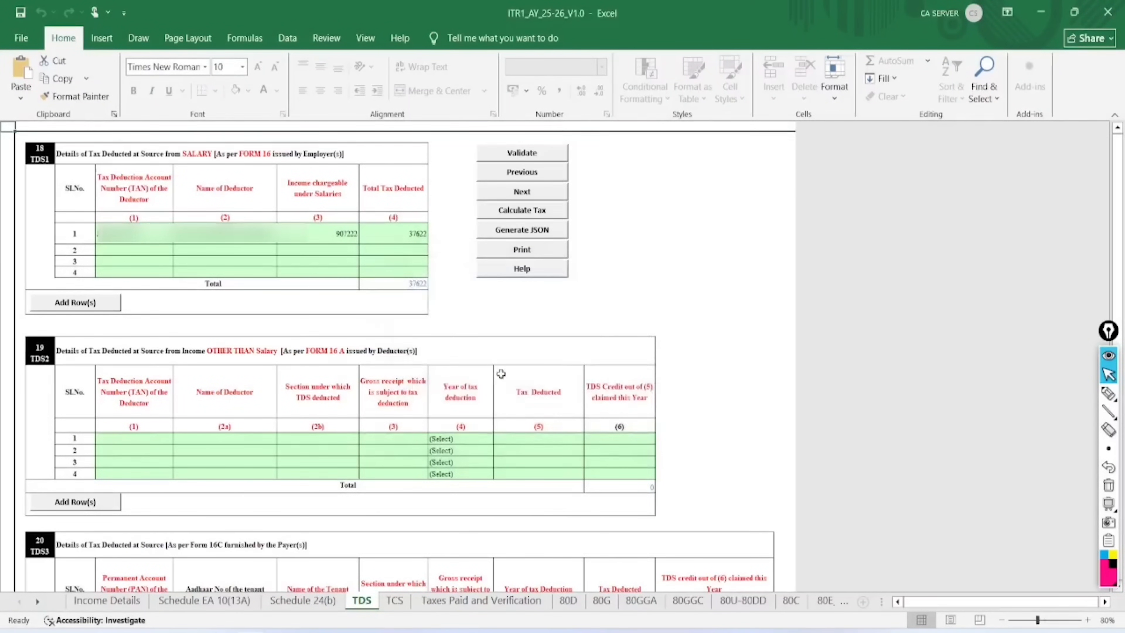
scroll(501, 374, up, 5)
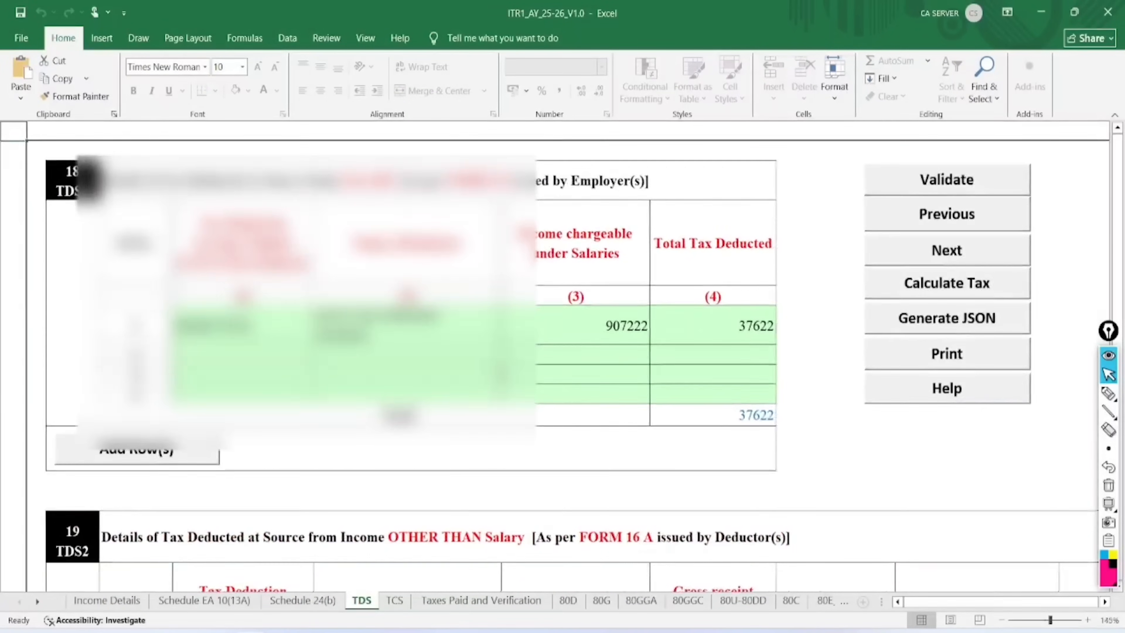
click(281, 325)
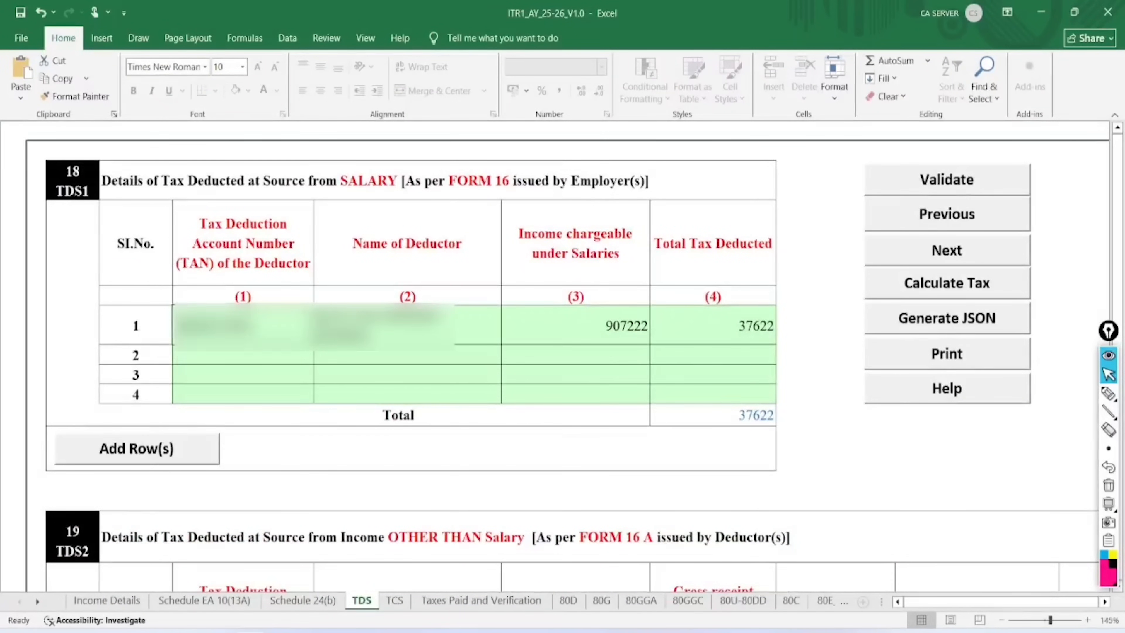
click(405, 325)
click(590, 324)
click(717, 320)
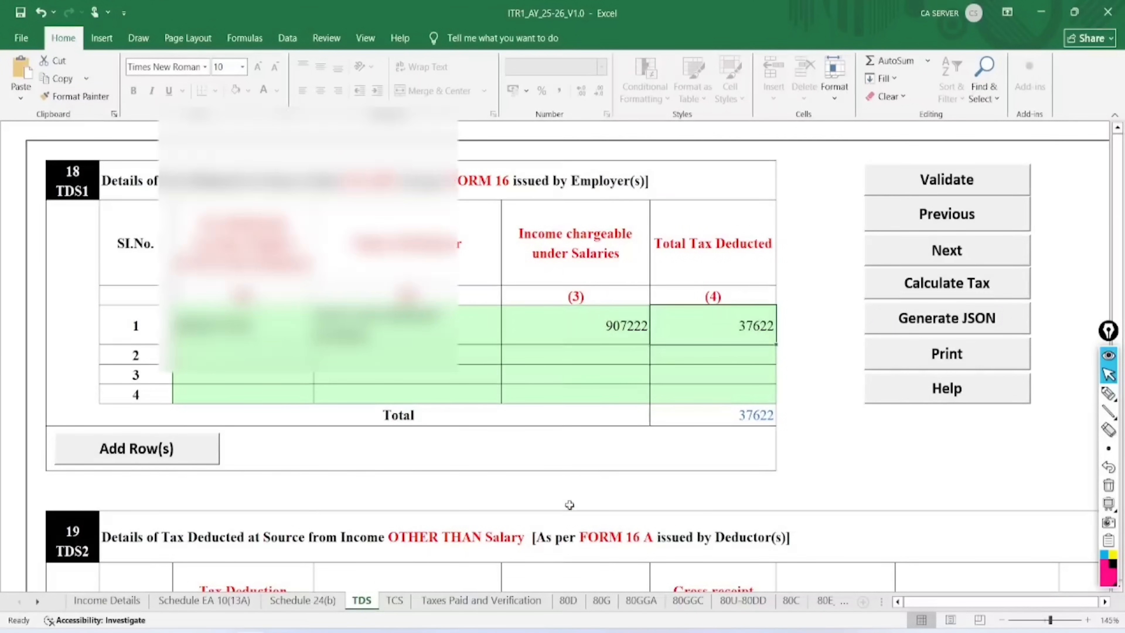
scroll(571, 502, down, 5)
scroll(569, 505, down, 6)
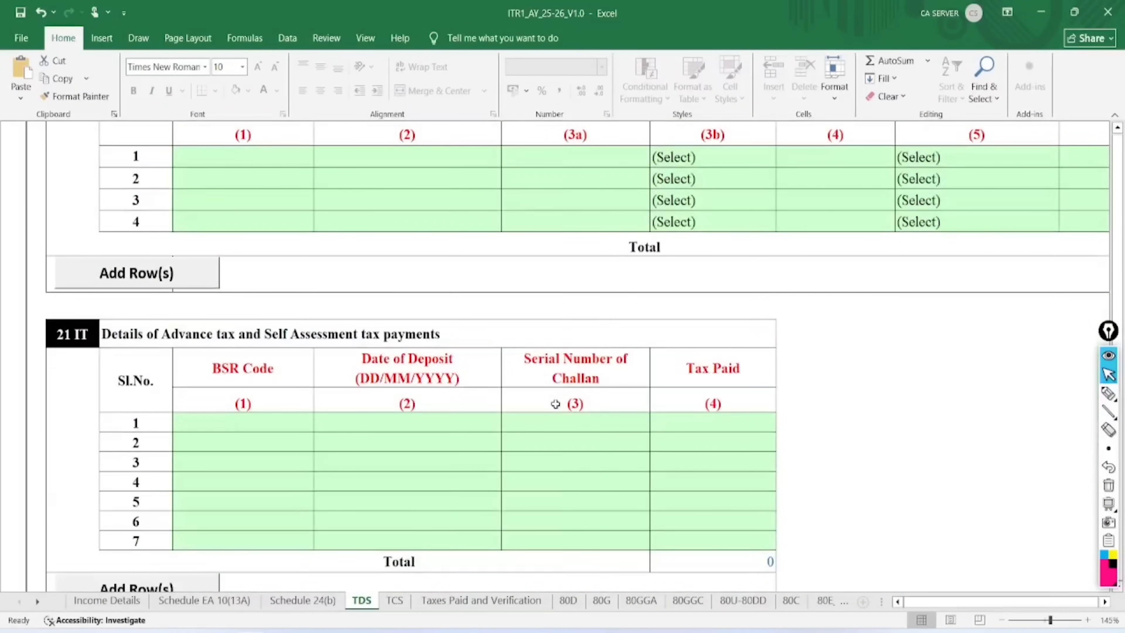
Confirm the advance tax BSR code and deposit date are empty, and validate the TDS sheet as OK
click(270, 422)
click(383, 424)
scroll(728, 398, up, 10)
click(946, 177)
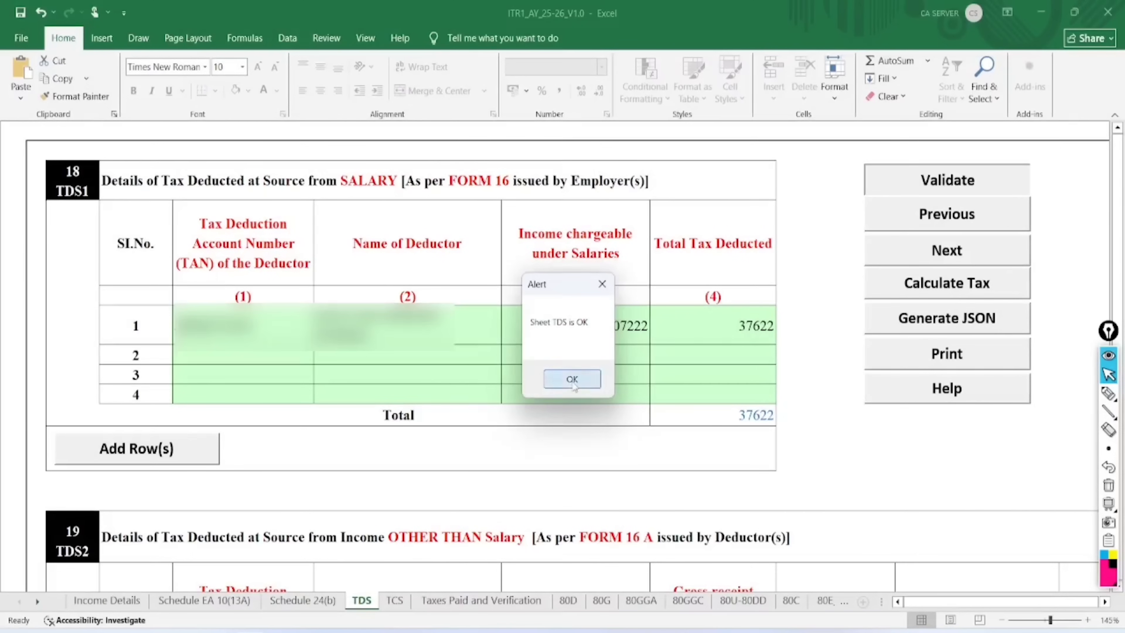
click(571, 379)
click(400, 601)
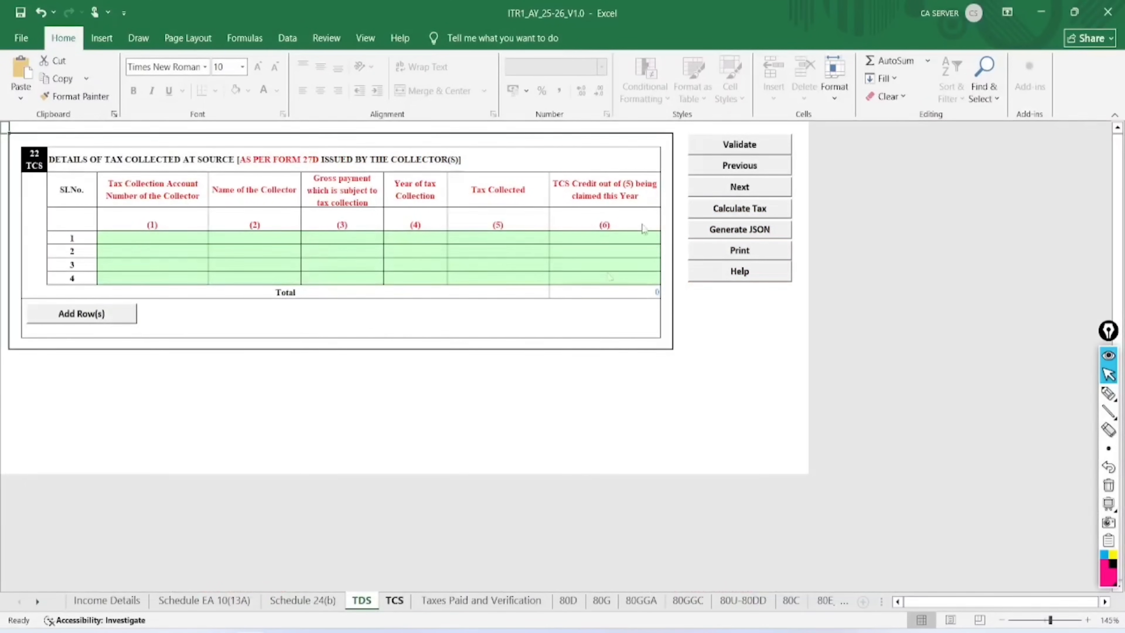
Validate the empty TCS sheet as OK after clearing the protected-workbook warning
click(736, 146)
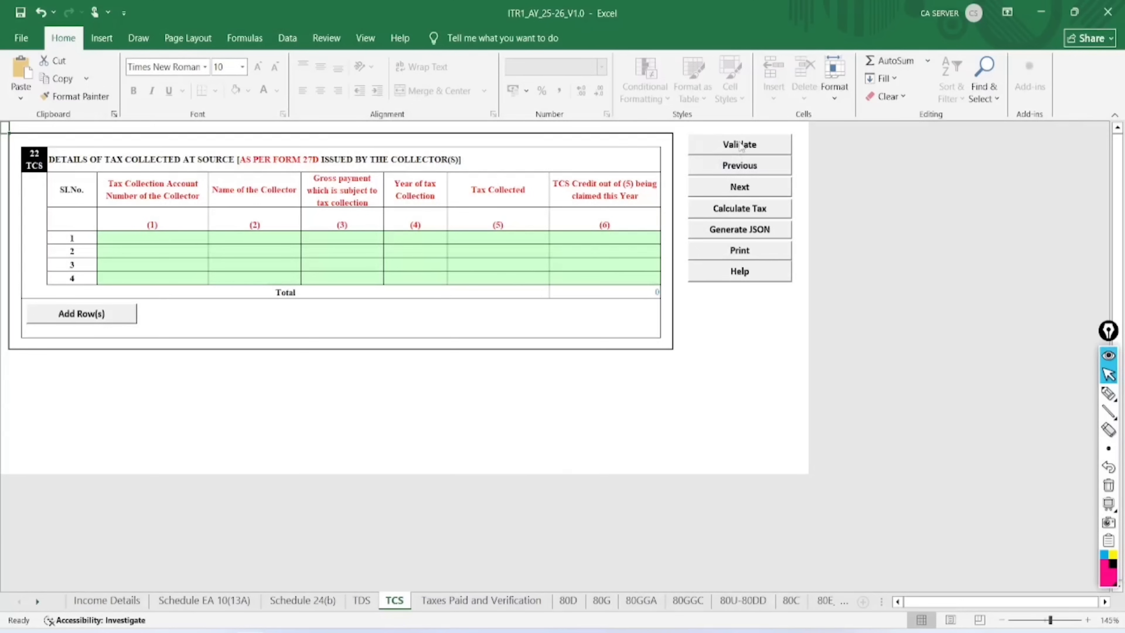
click(739, 144)
key(Return)
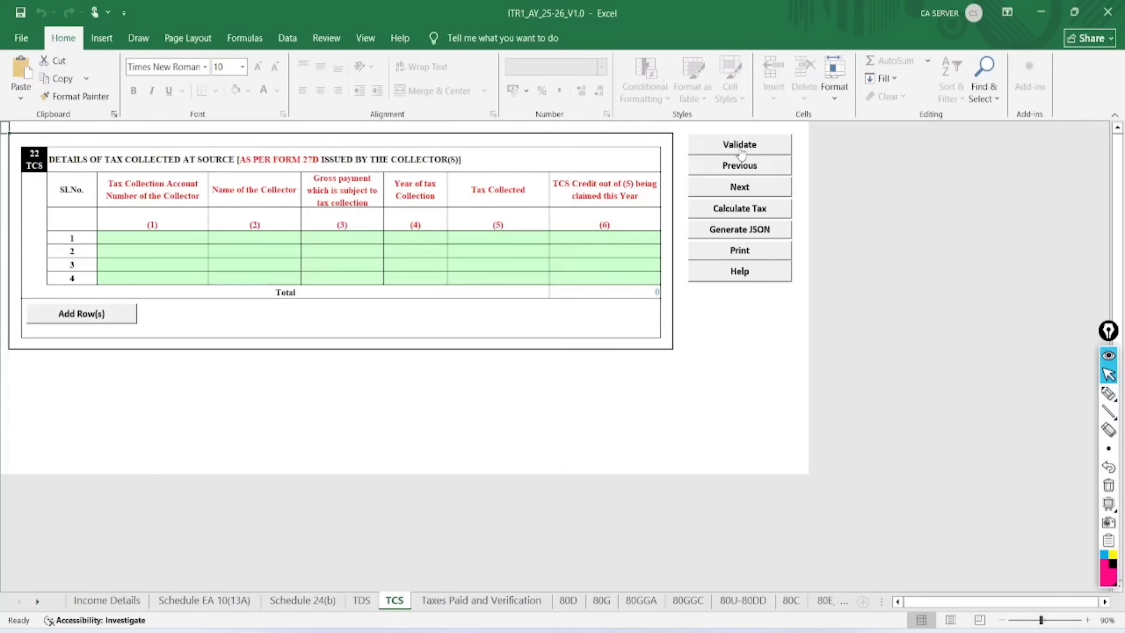
click(739, 145)
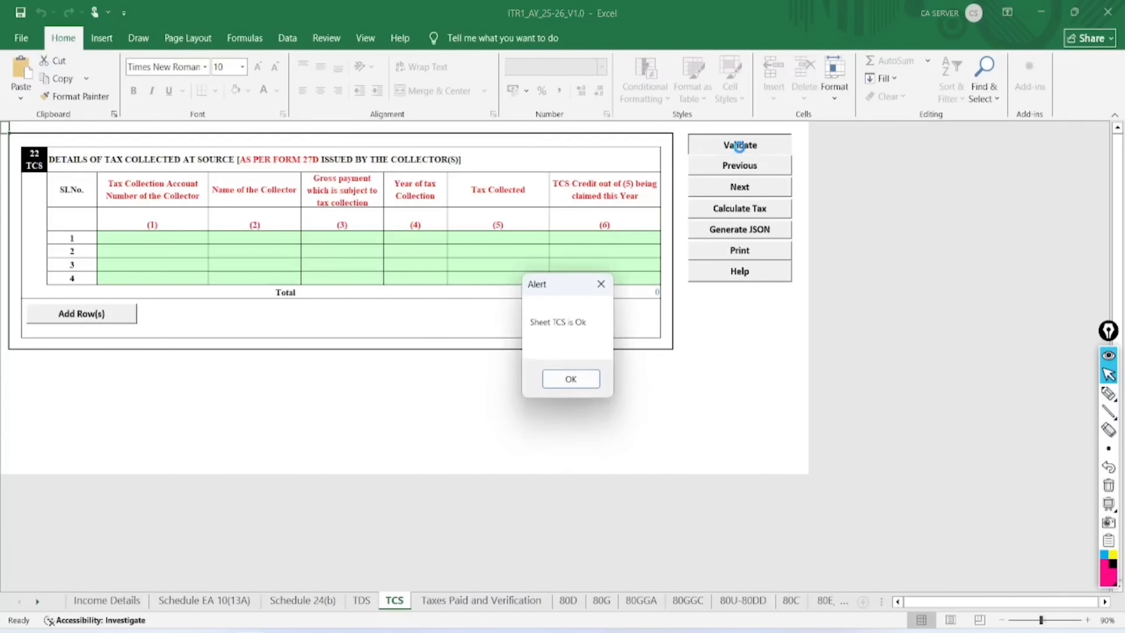
click(569, 375)
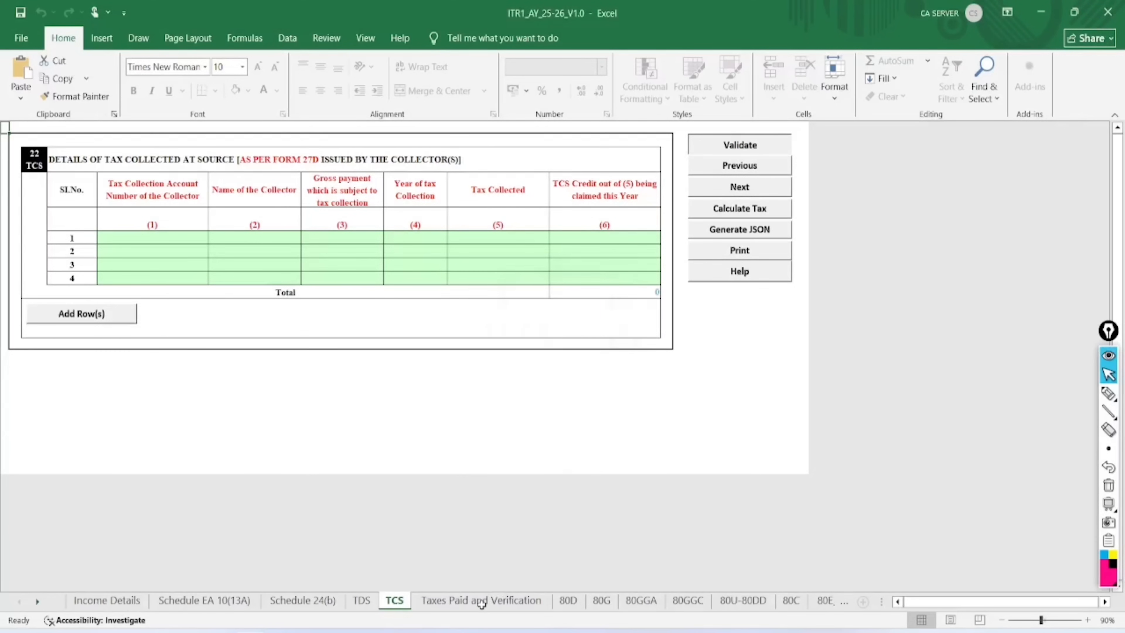
click(481, 601)
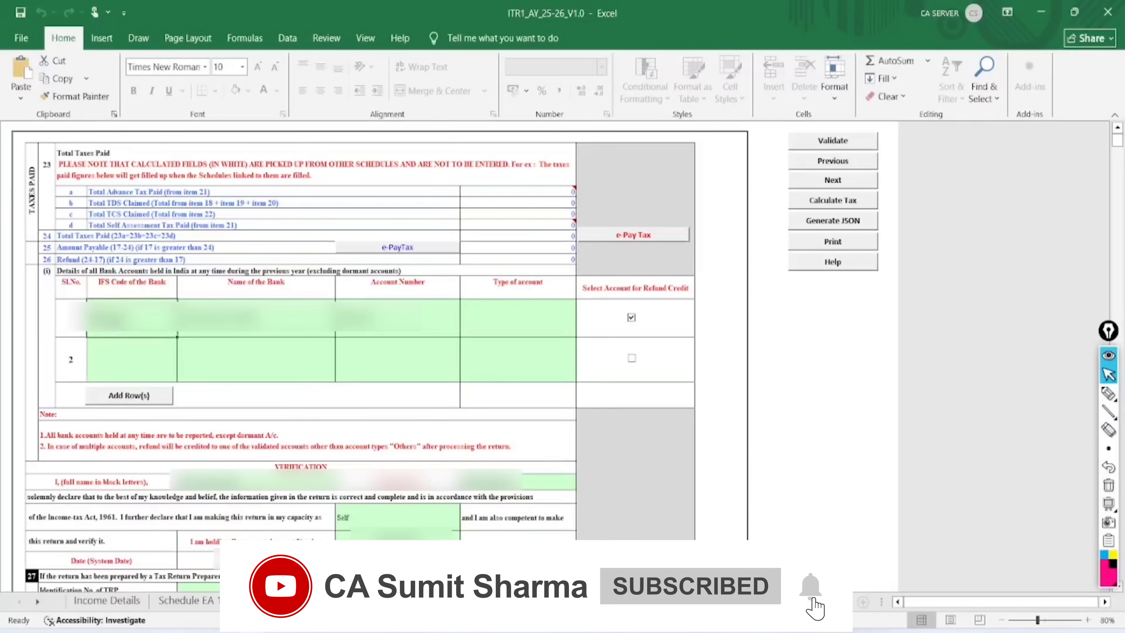
Set the first bank account's type of account to Savings Account
click(256, 324)
click(394, 317)
click(520, 308)
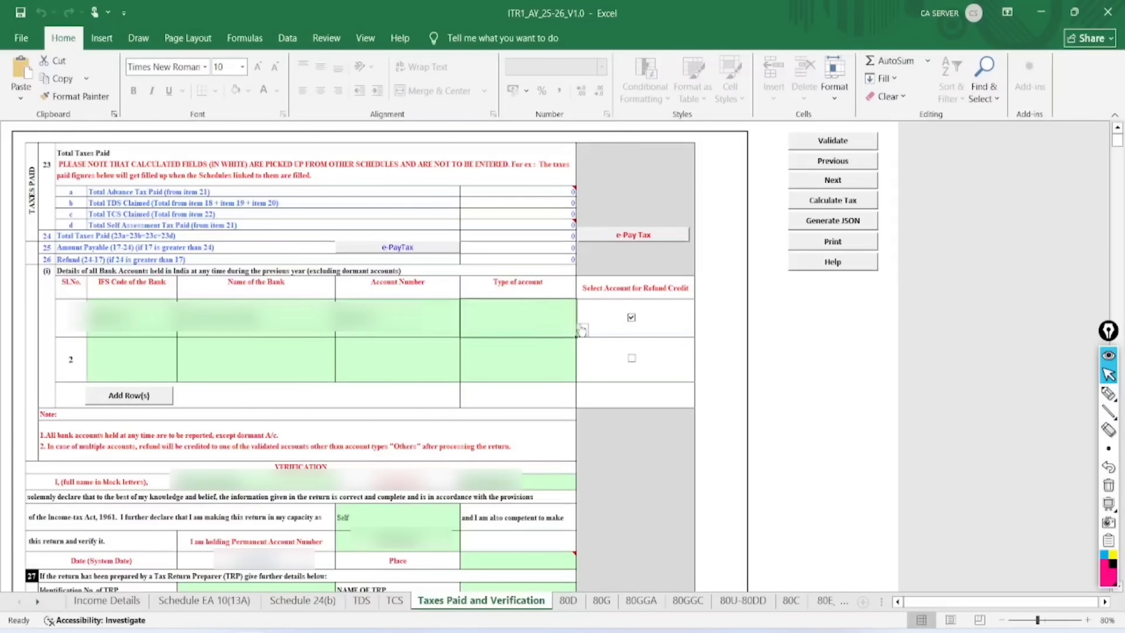
click(583, 330)
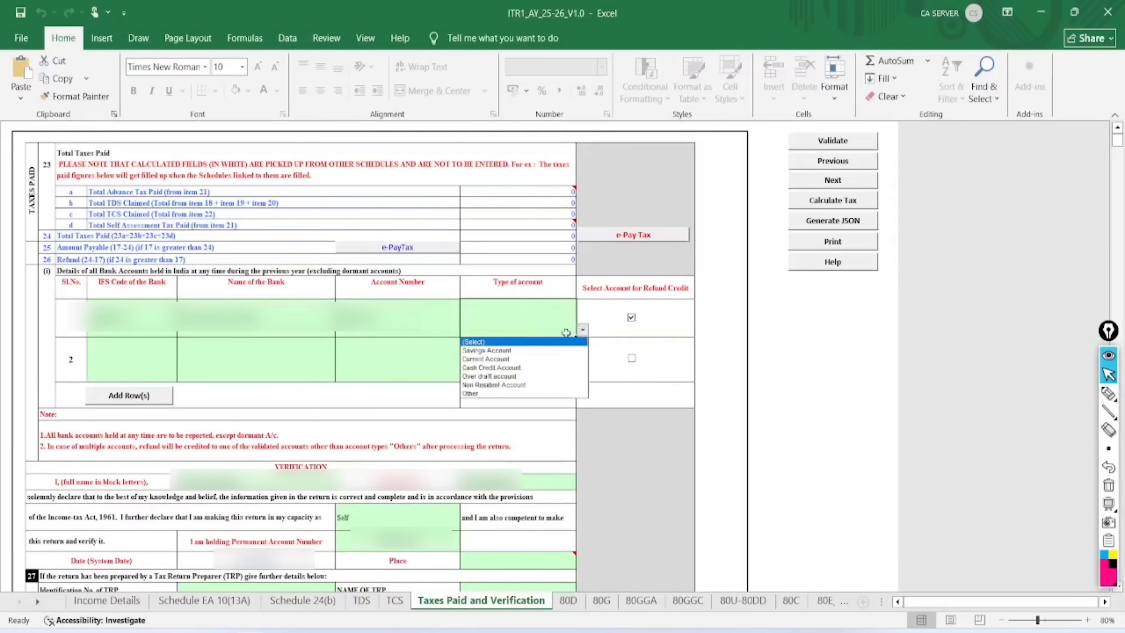
click(532, 350)
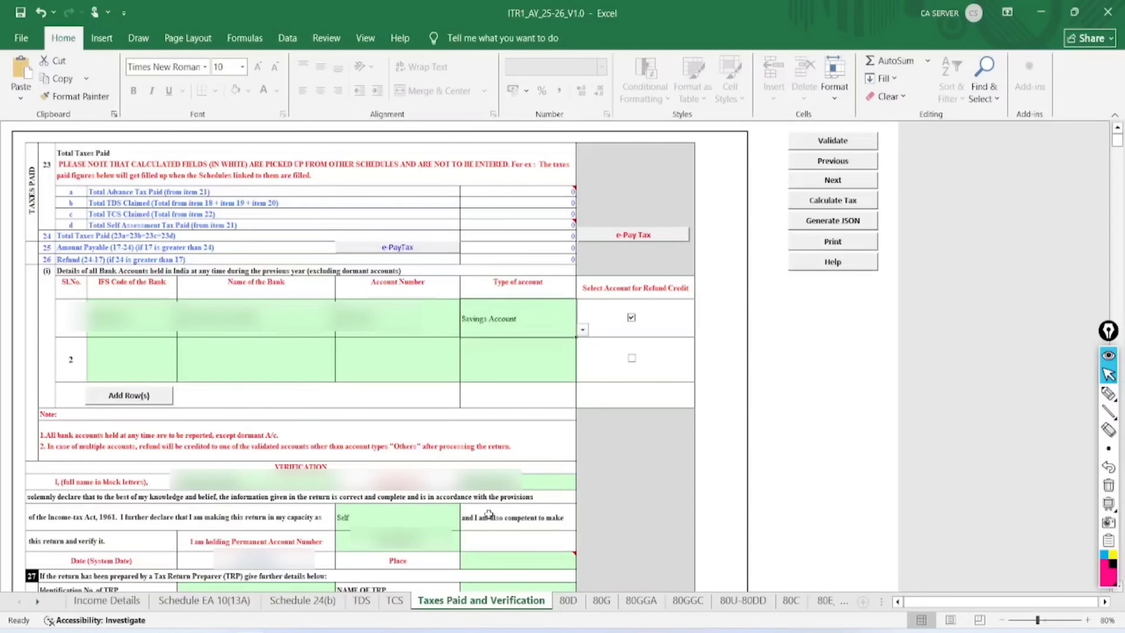
Enter JAIPUR as the verification place and validate the sheet as OK
click(500, 559)
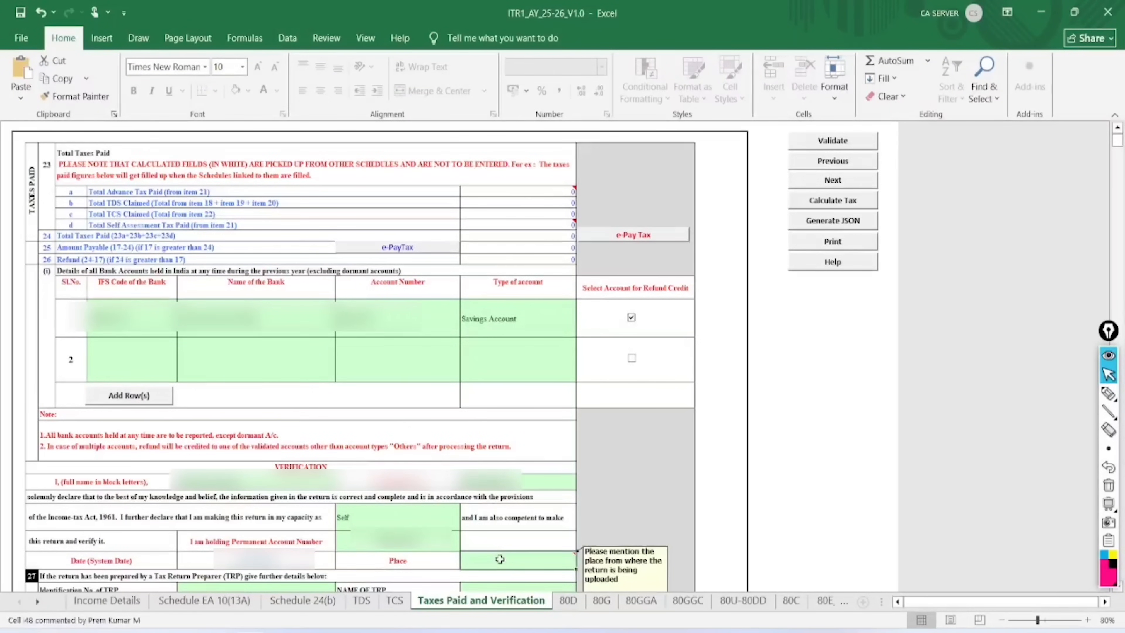
text(N)
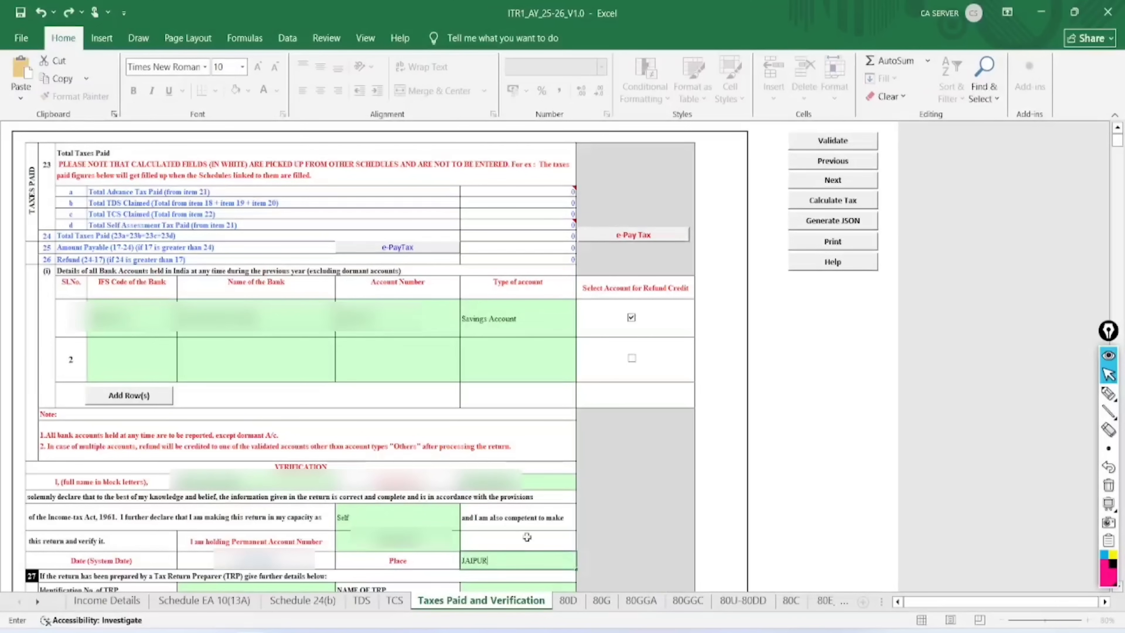
click(612, 524)
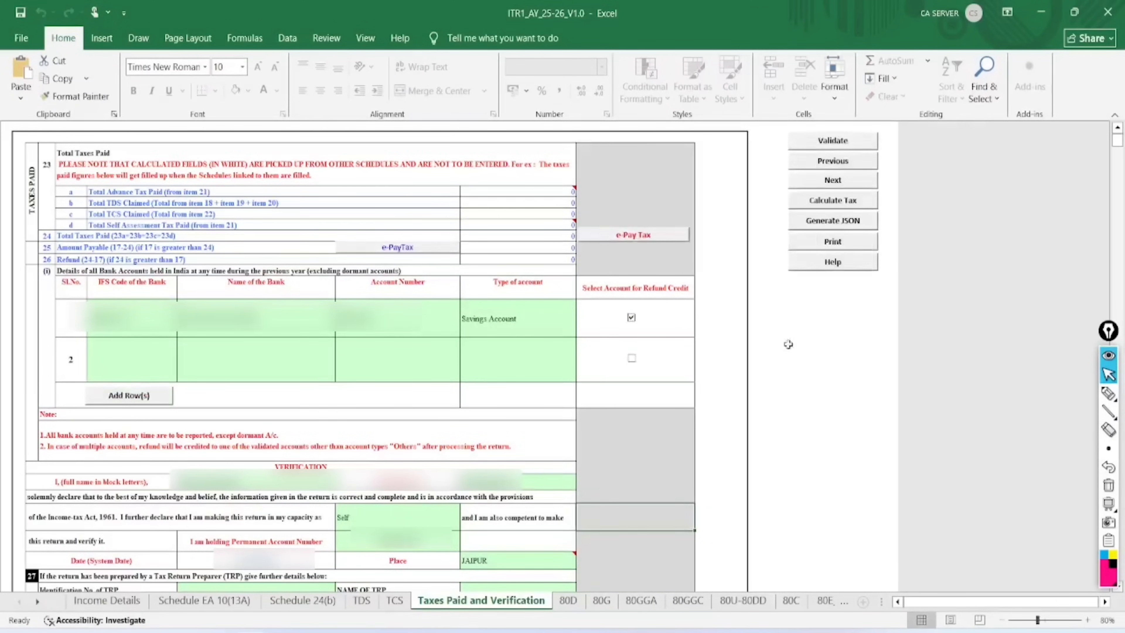
click(832, 142)
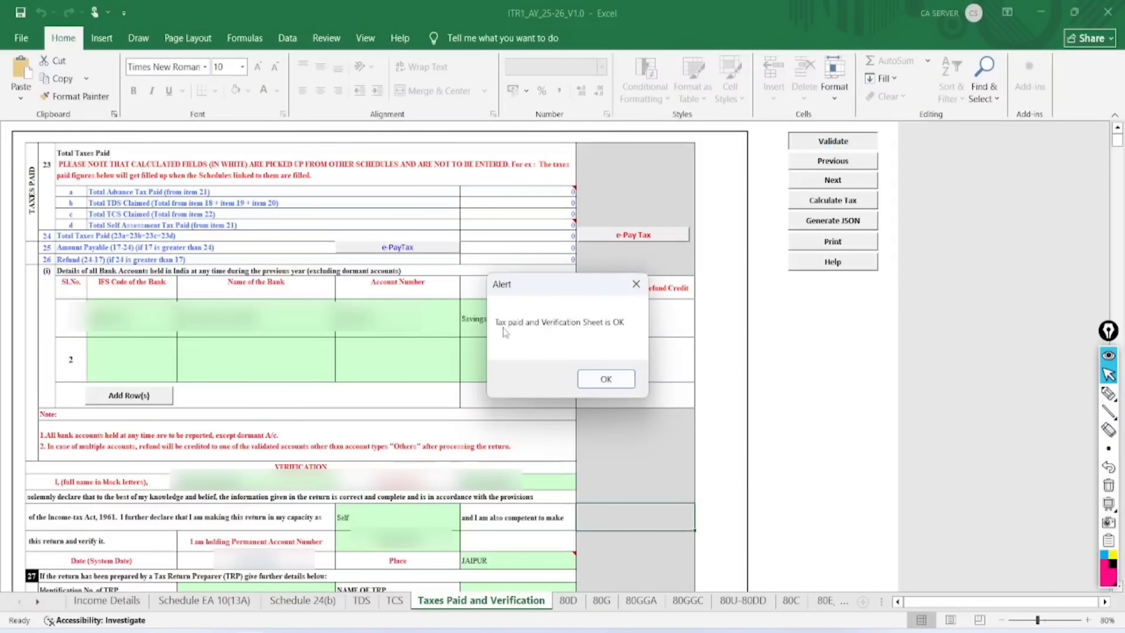
click(599, 378)
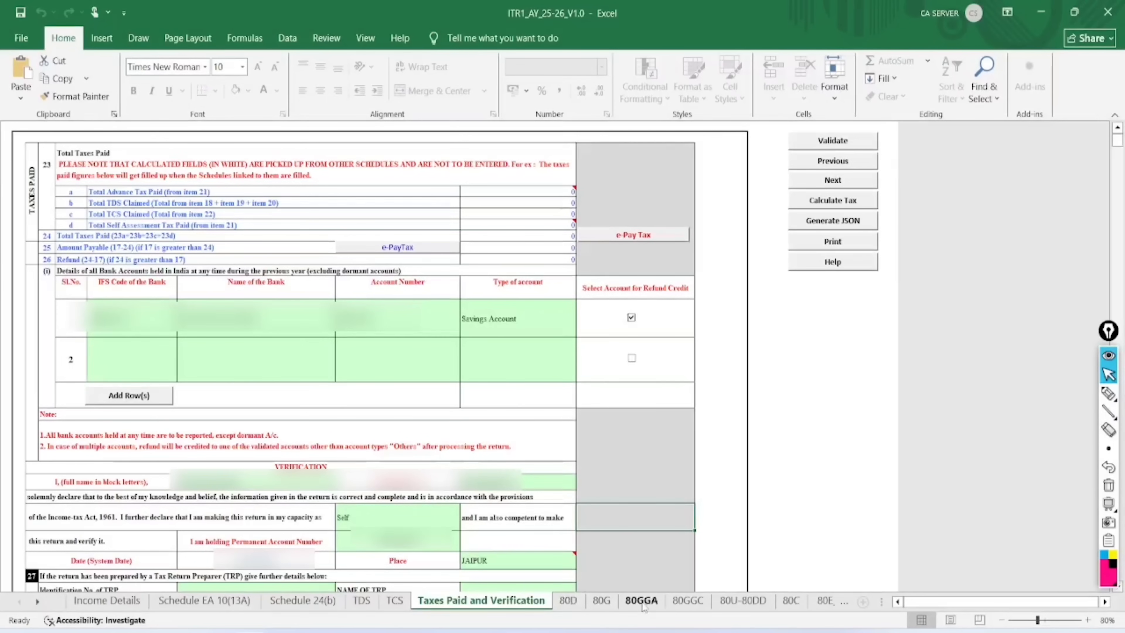
Run Calculate Tax from the Income Details sheet
click(127, 605)
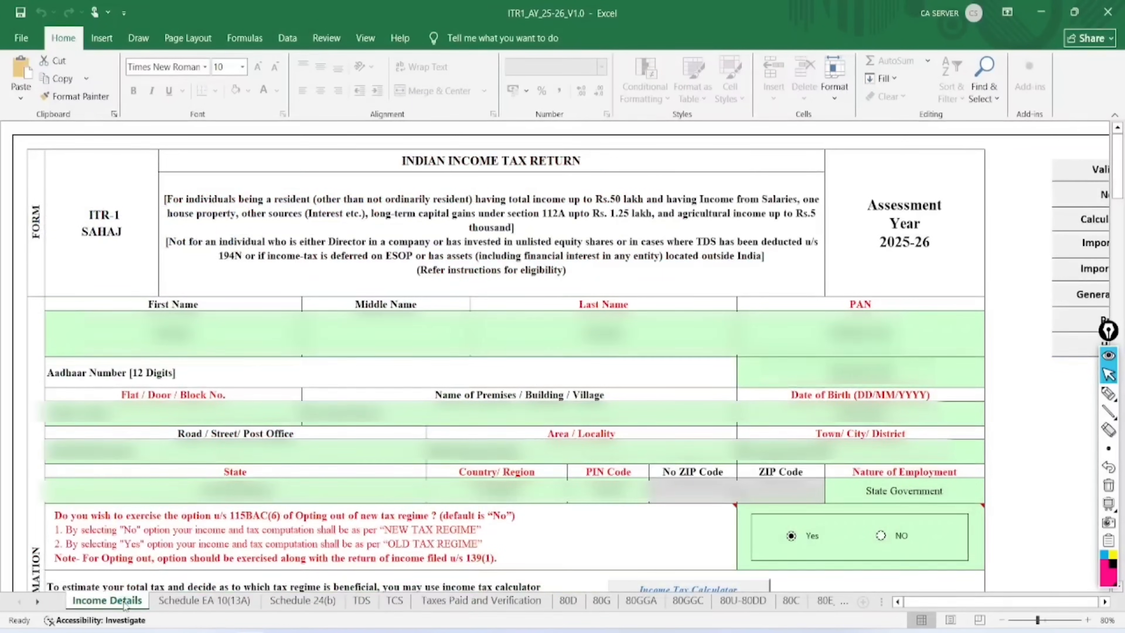
scroll(1010, 328, down, 2)
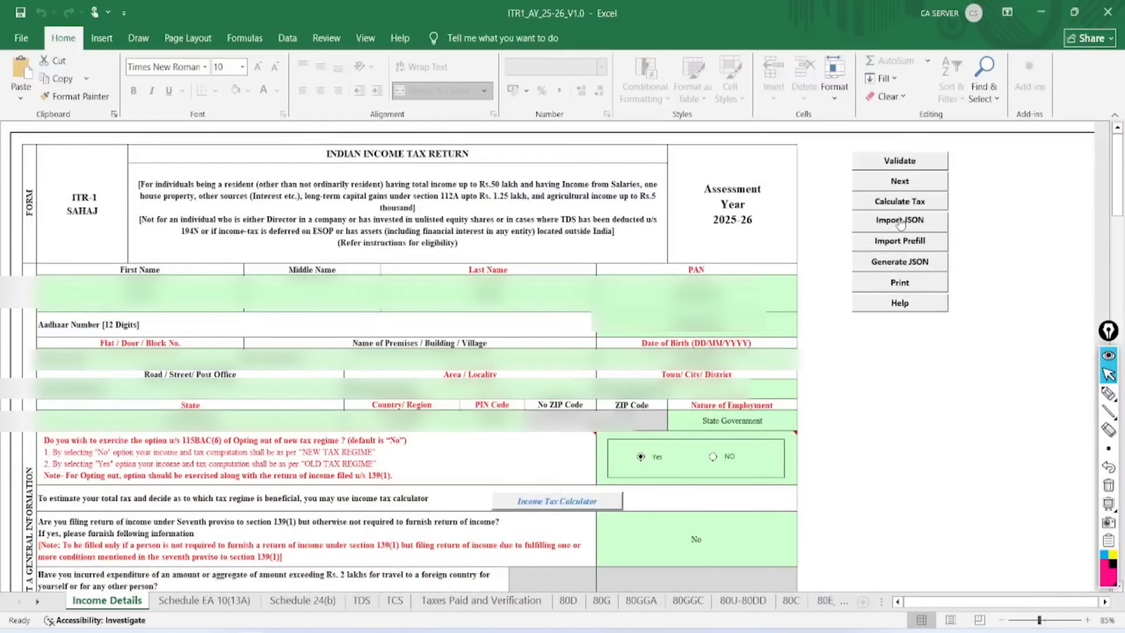
click(899, 205)
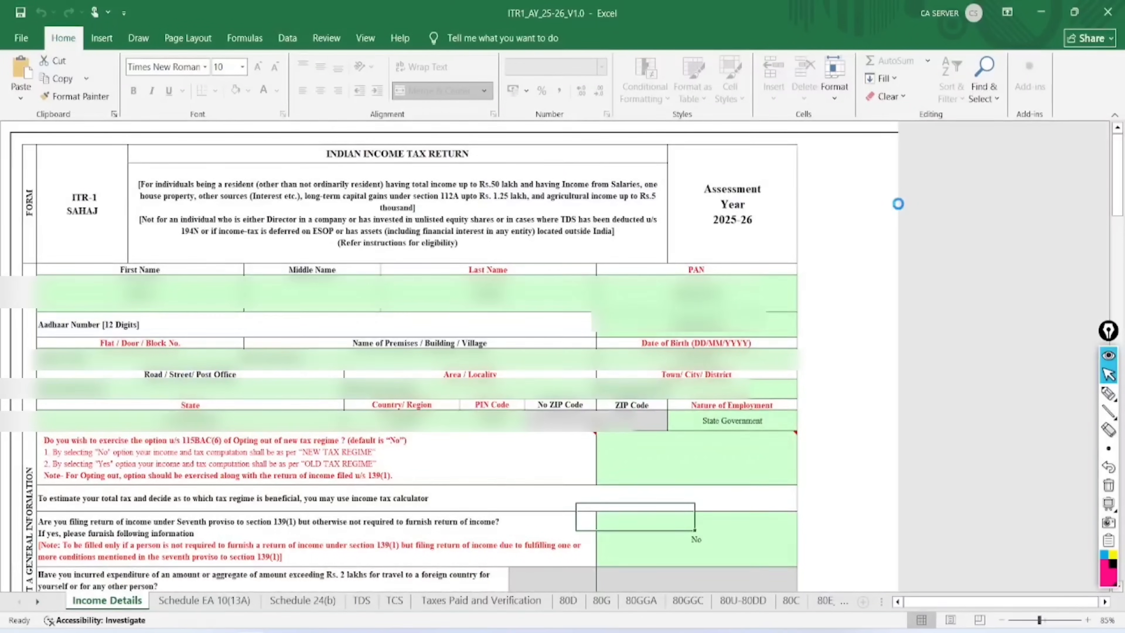
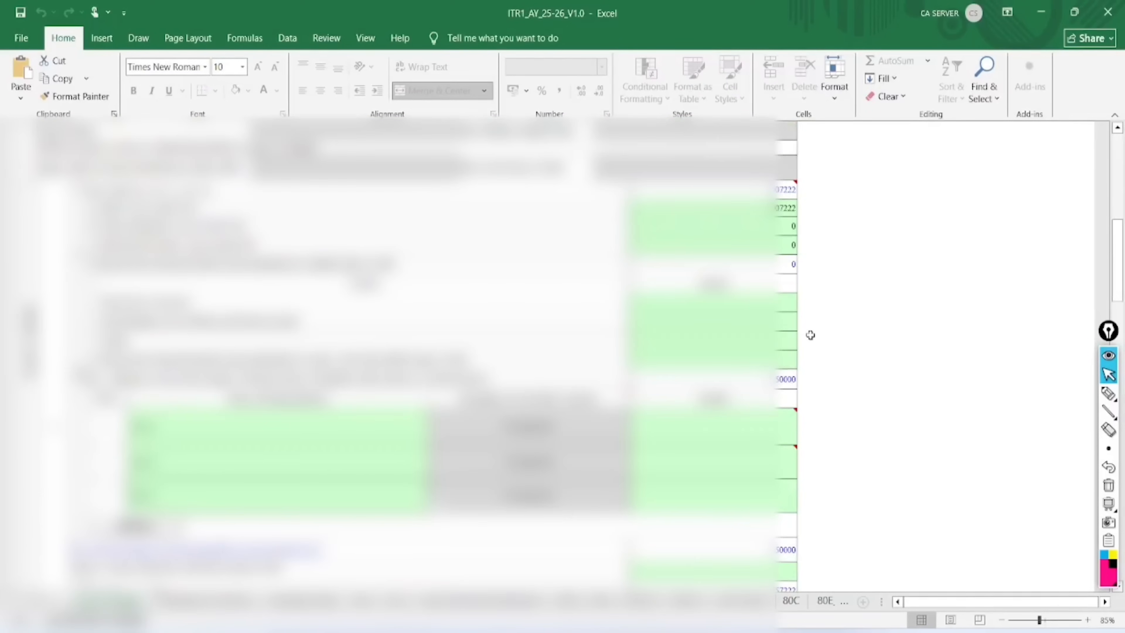
Review the tax payable and 87A rebate amounts, then move to the Taxes Paid and Verification sheet
scroll(809, 335, down, 15)
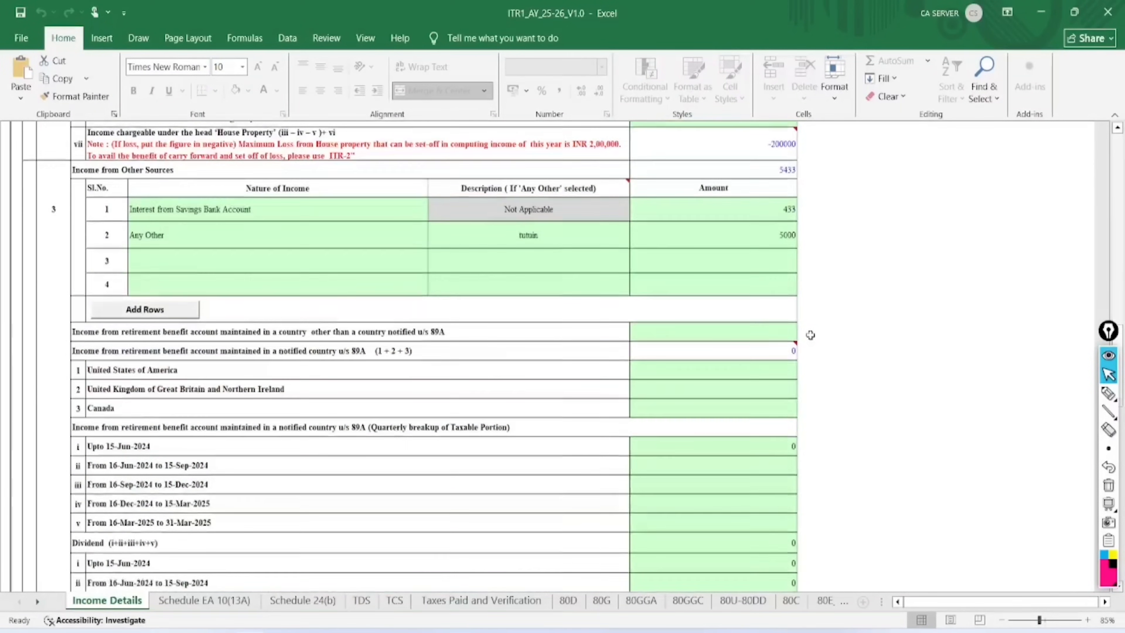
scroll(810, 335, down, 15)
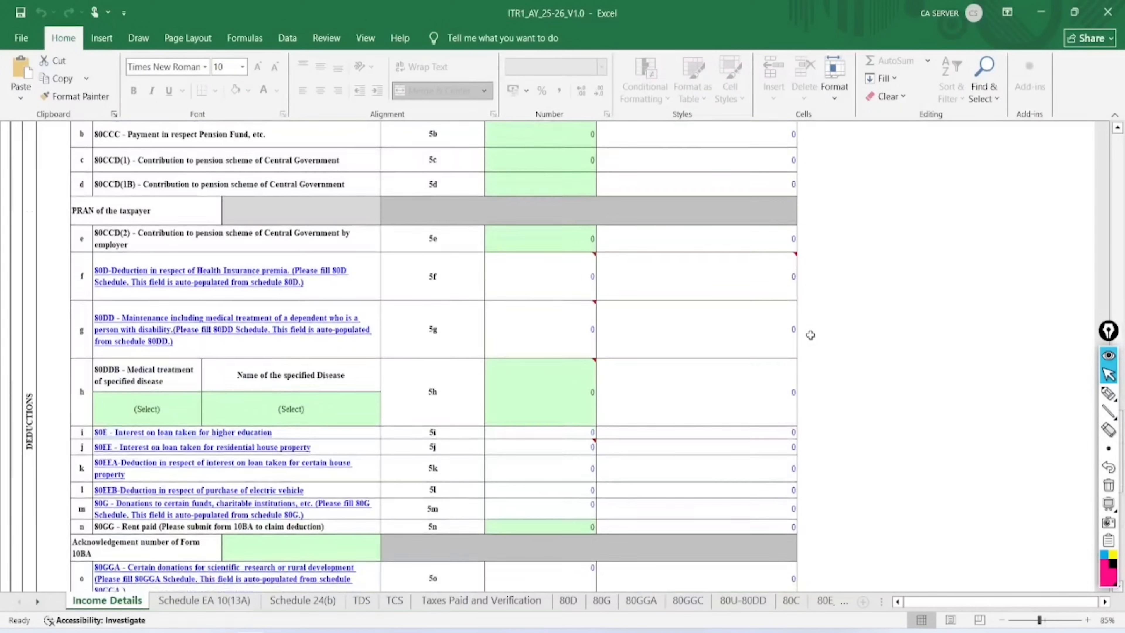
scroll(809, 335, down, 10)
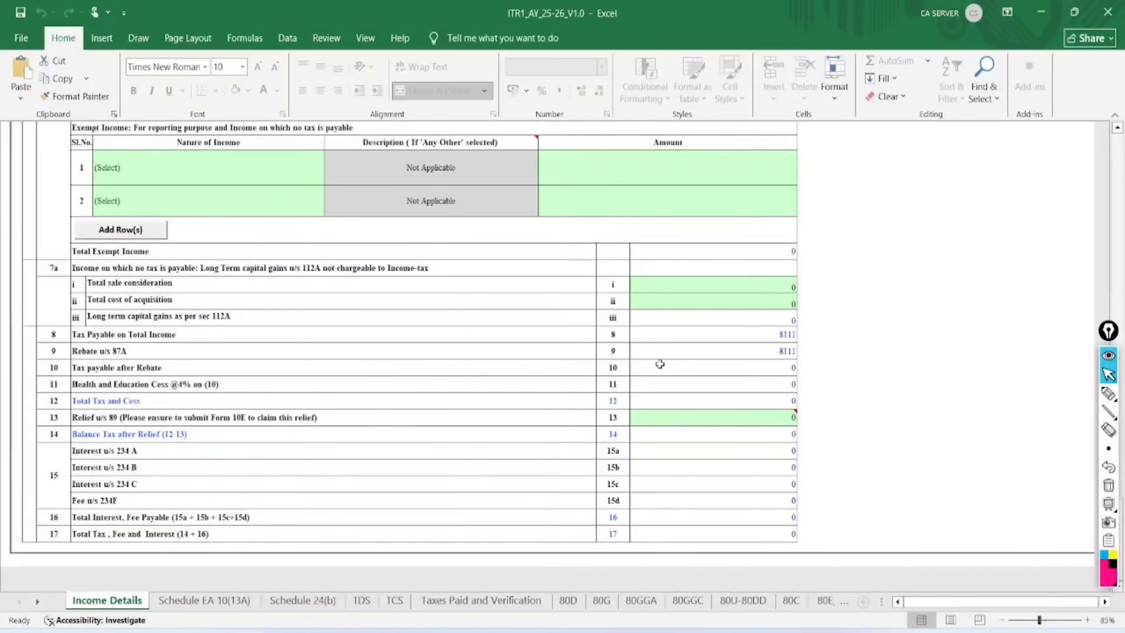
click(786, 331)
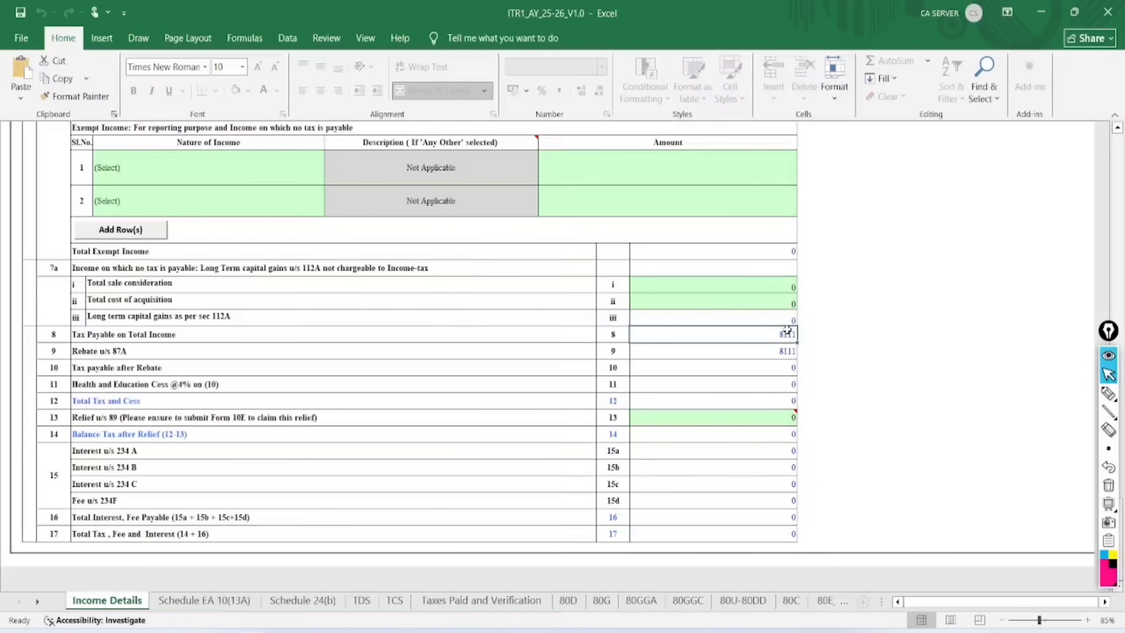
click(758, 350)
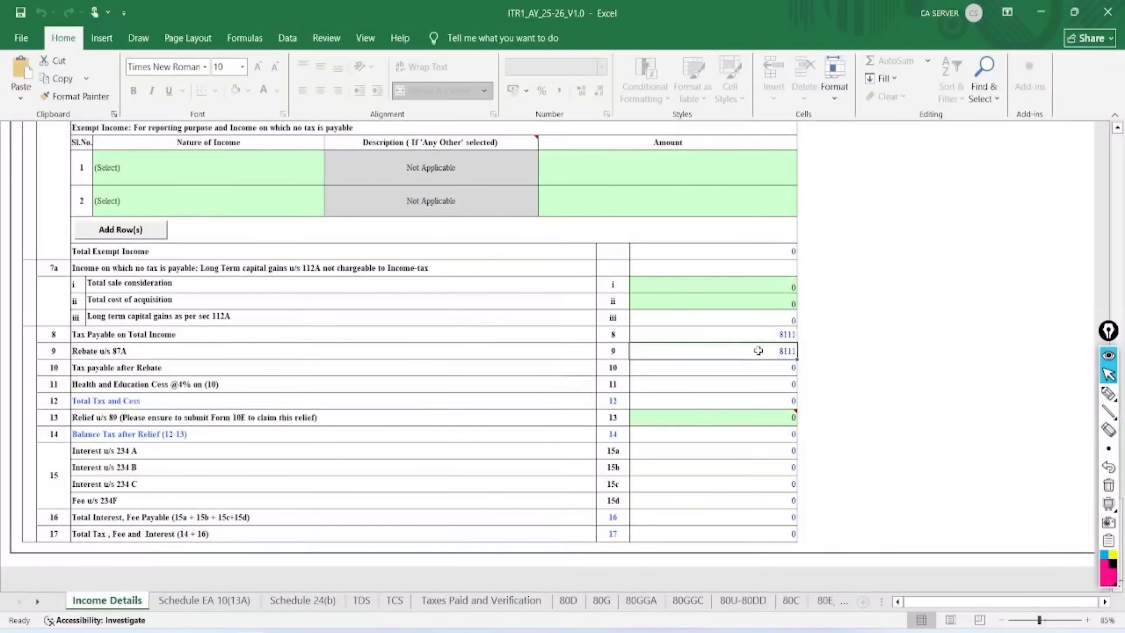
click(513, 600)
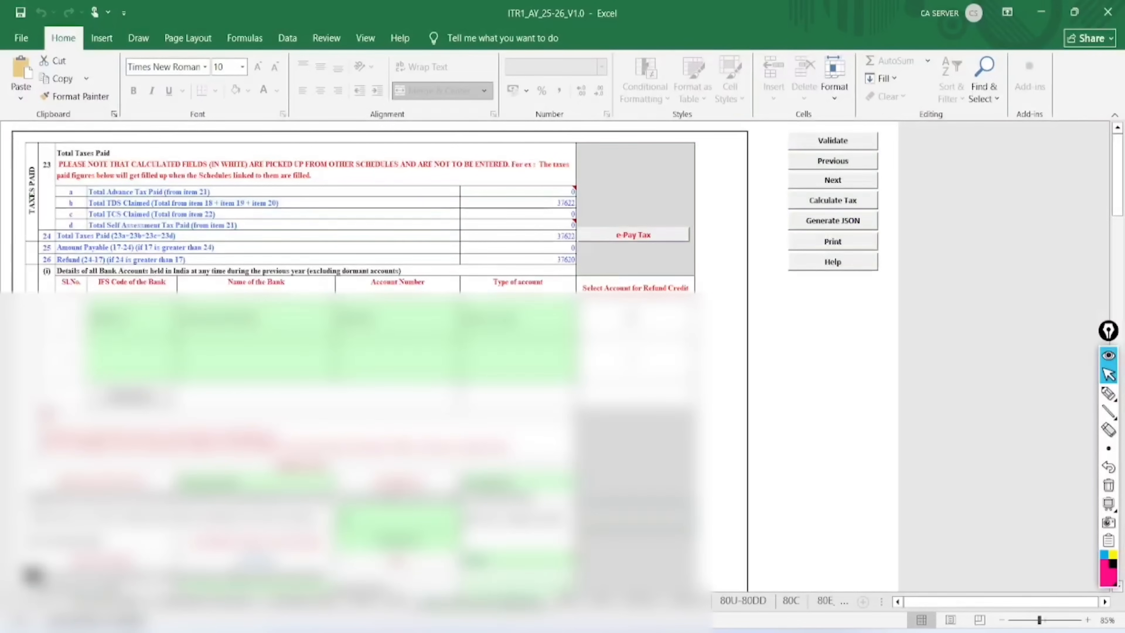
Validate the Taxes Paid and Verification sheet as OK and return to Income Details
click(834, 141)
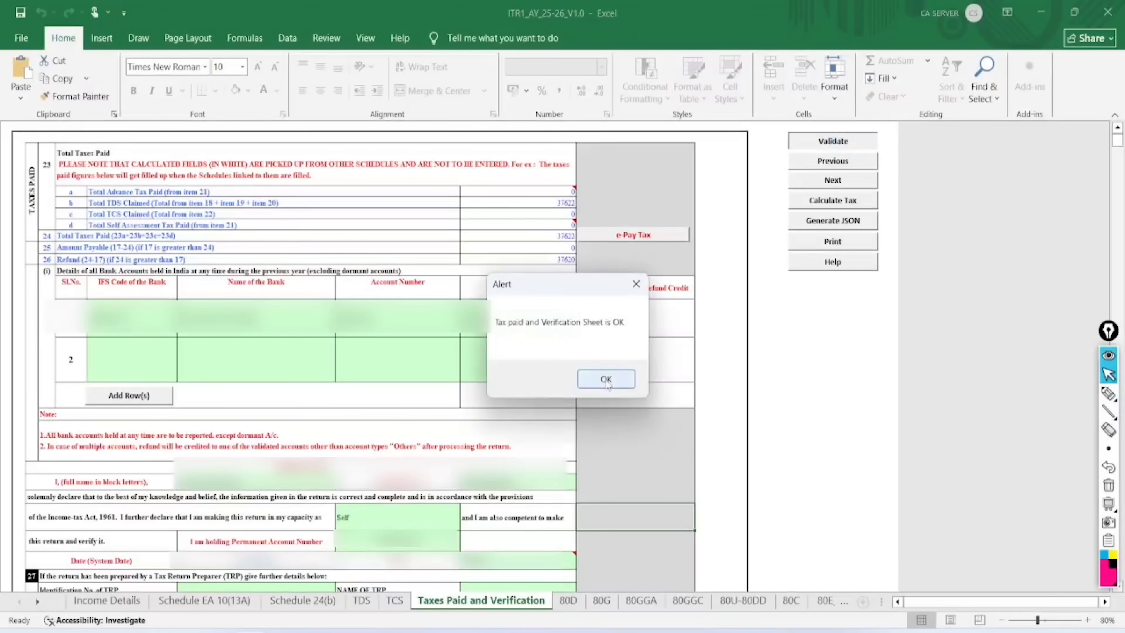
click(603, 379)
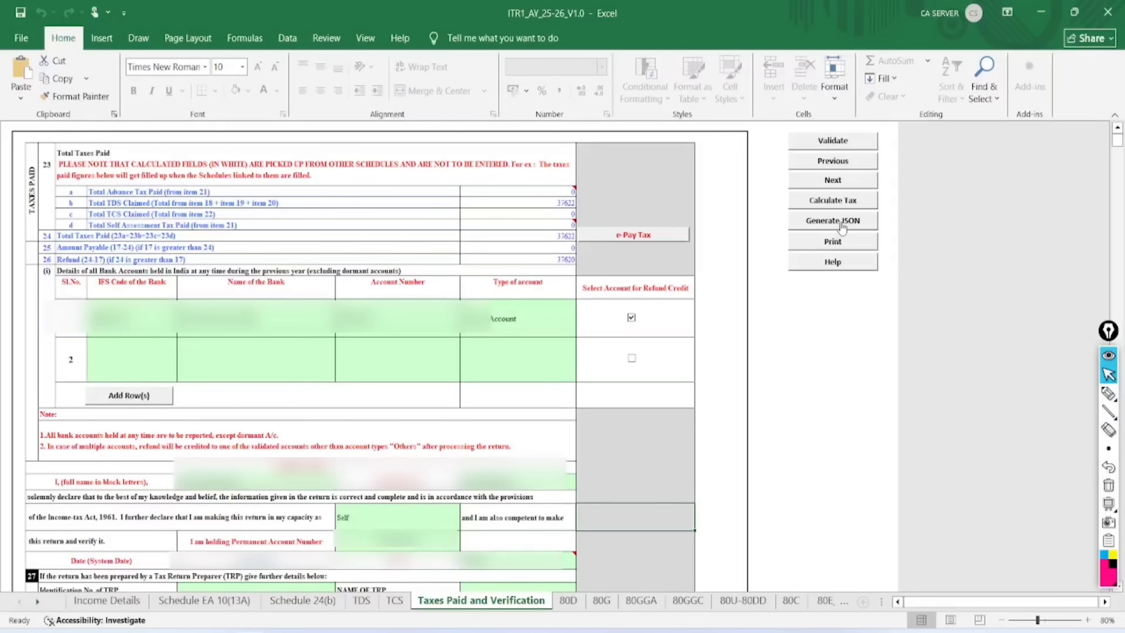
click(106, 600)
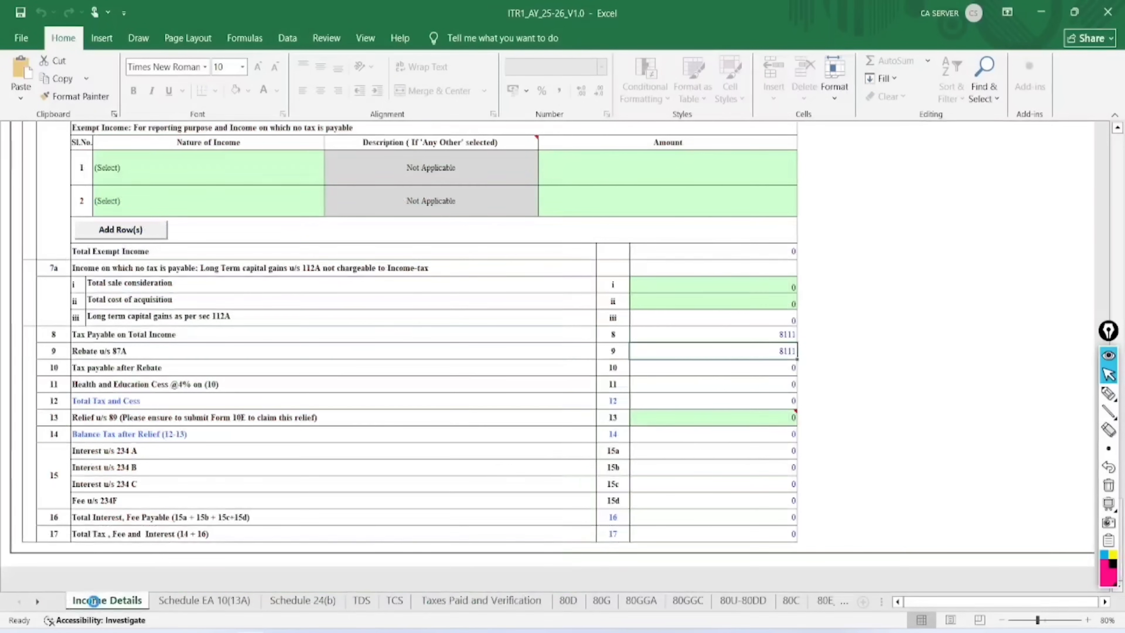
scroll(719, 341, up, 1)
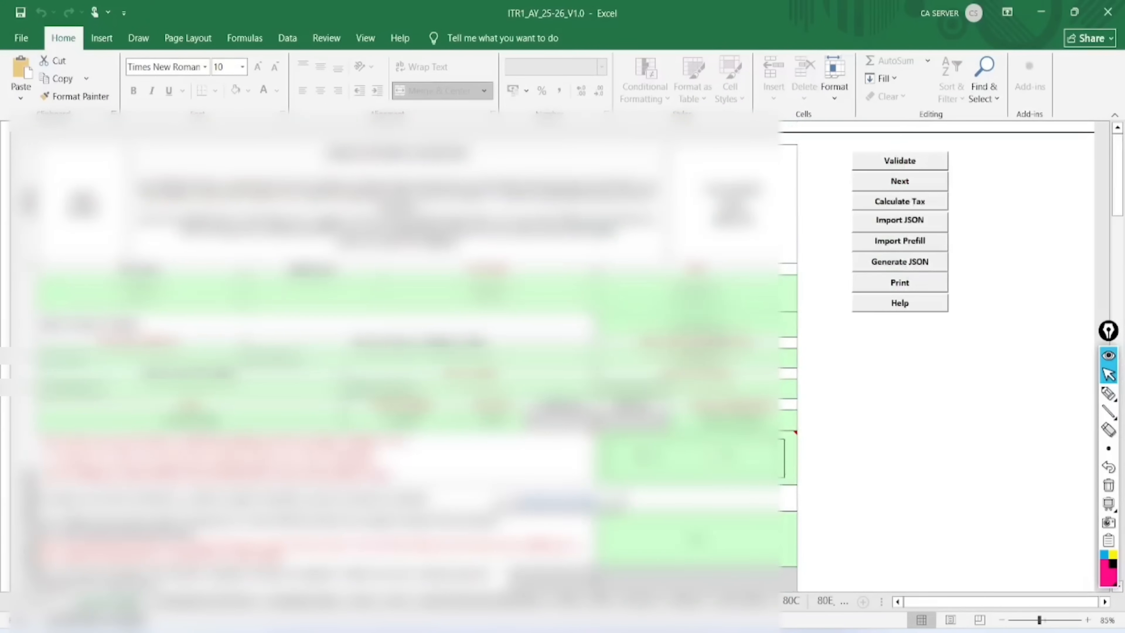
Generate the ITR-1 JSON and save it from the SUMMARY sheet
click(903, 263)
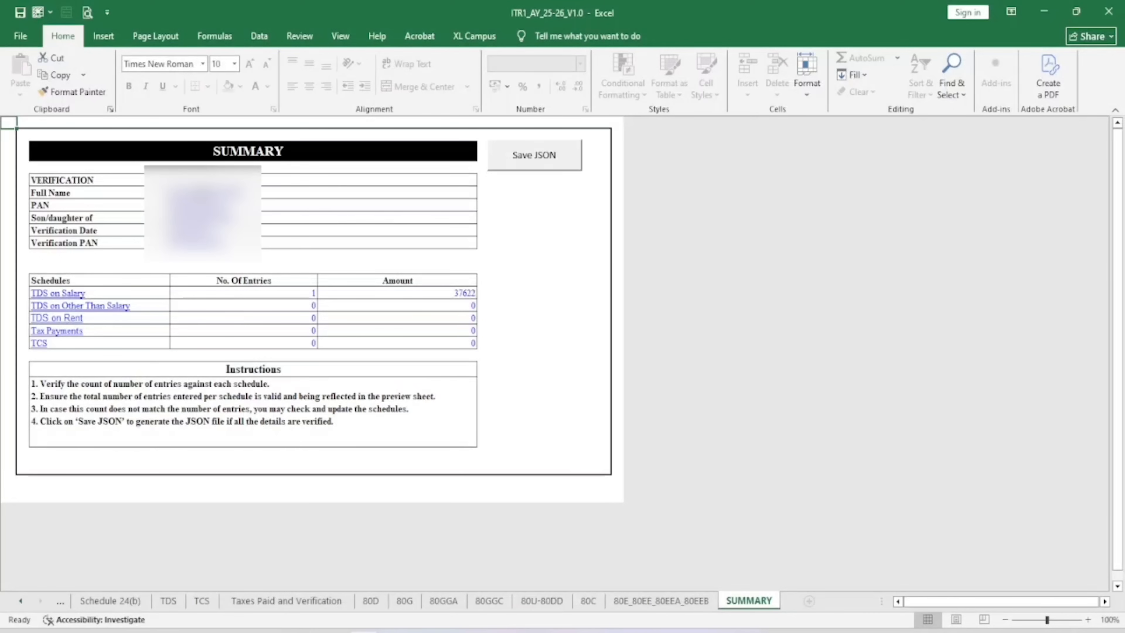
click(536, 156)
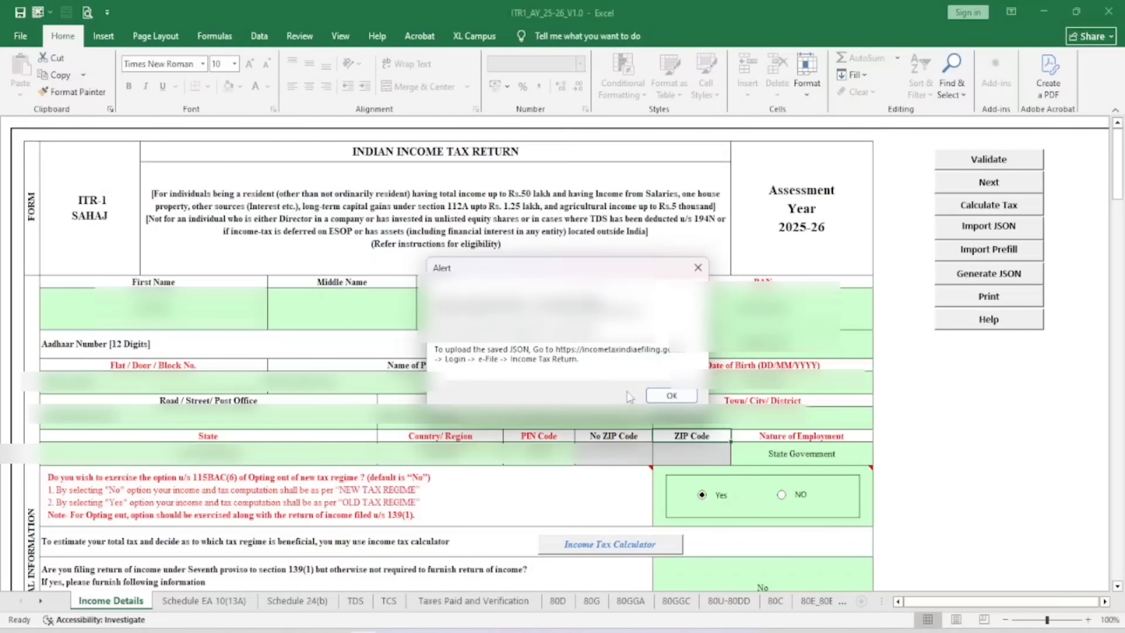
click(676, 395)
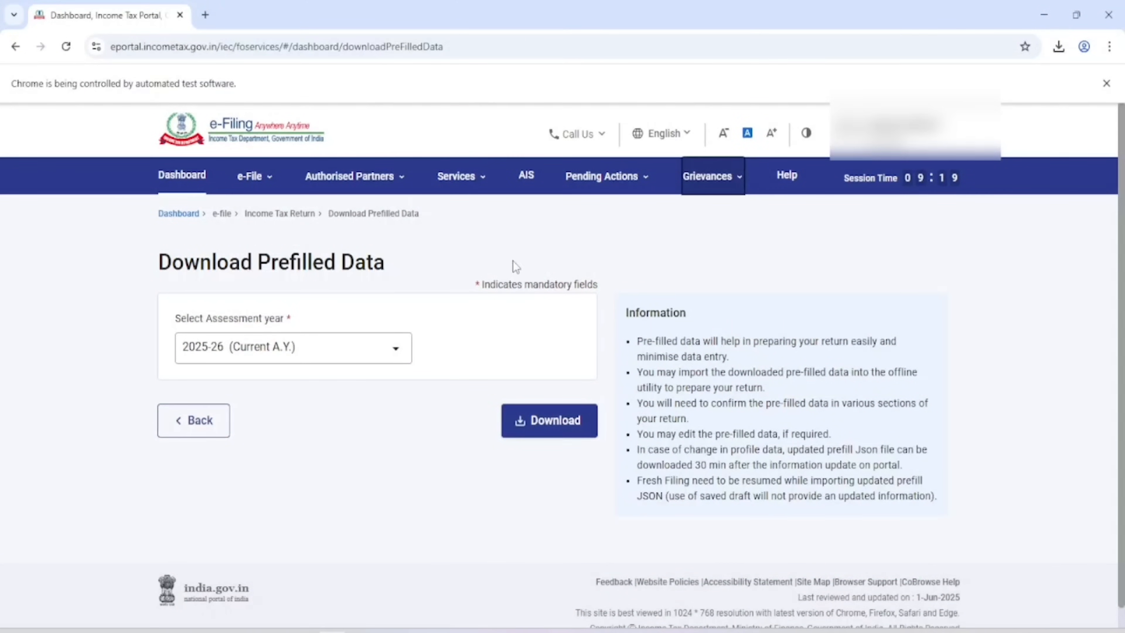
Start a 139(1) original ITR-1 return for A.Y. 2025-26, answering No to audit
click(181, 177)
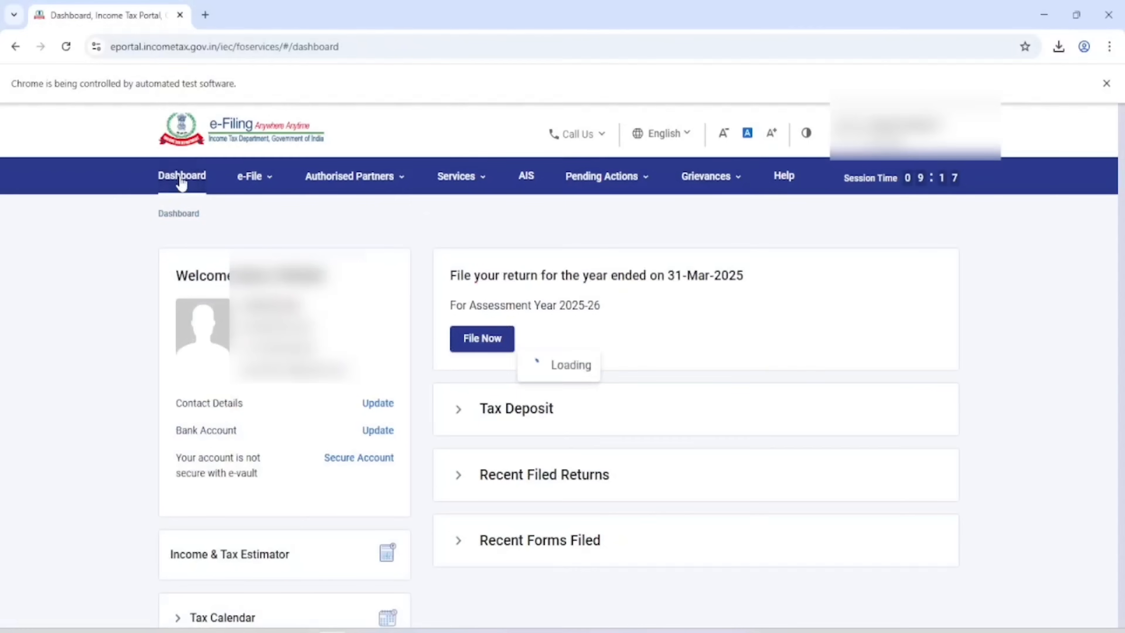
click(482, 341)
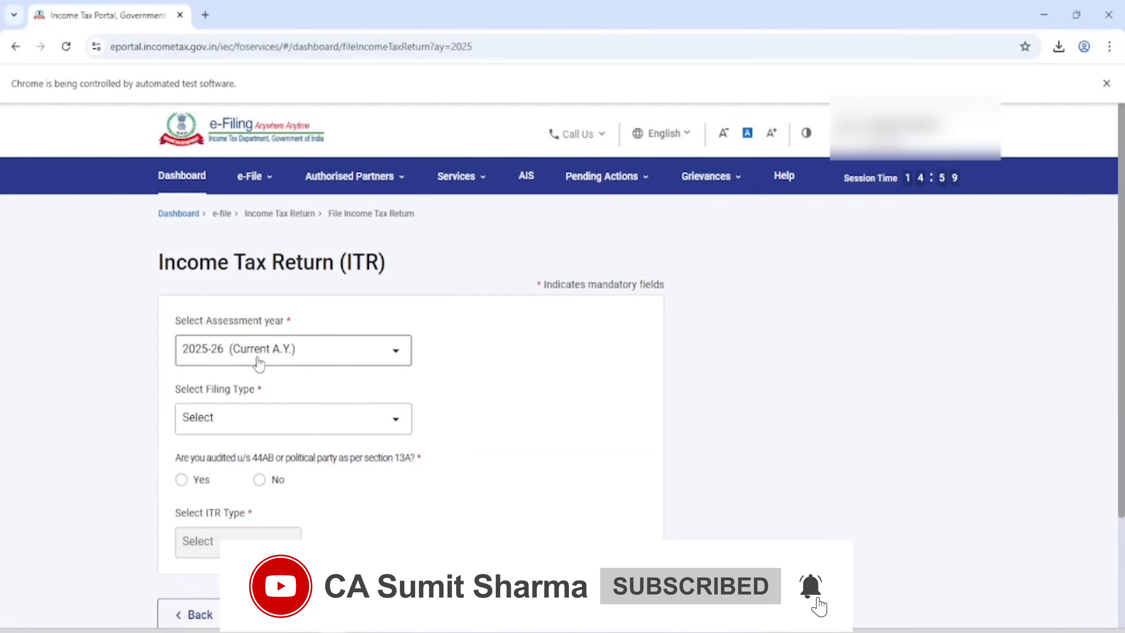
click(234, 429)
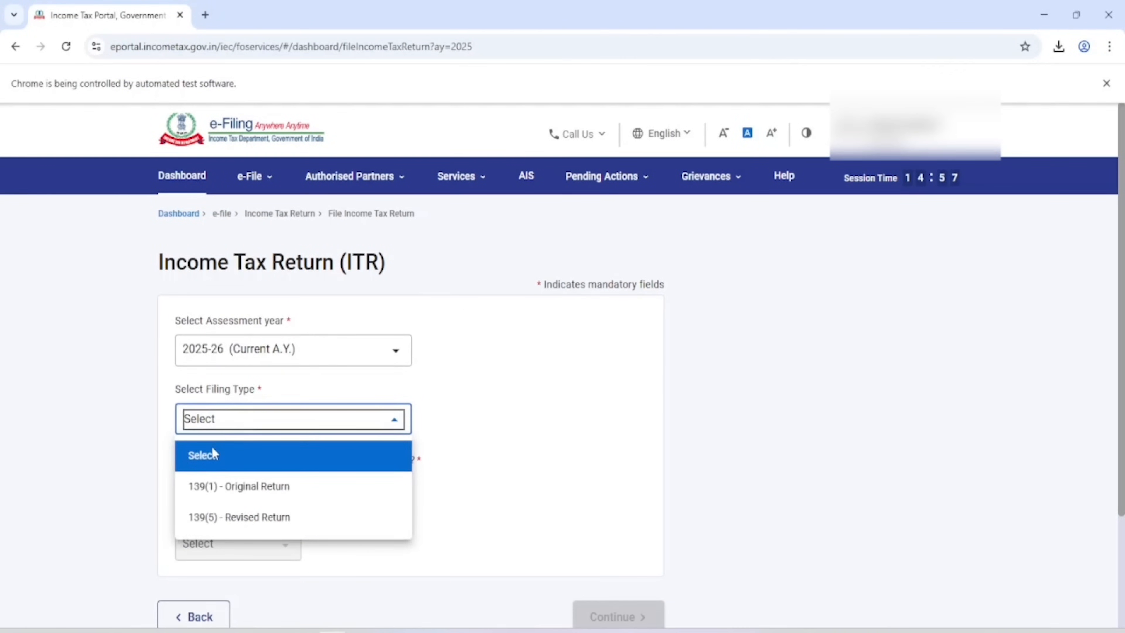
click(218, 489)
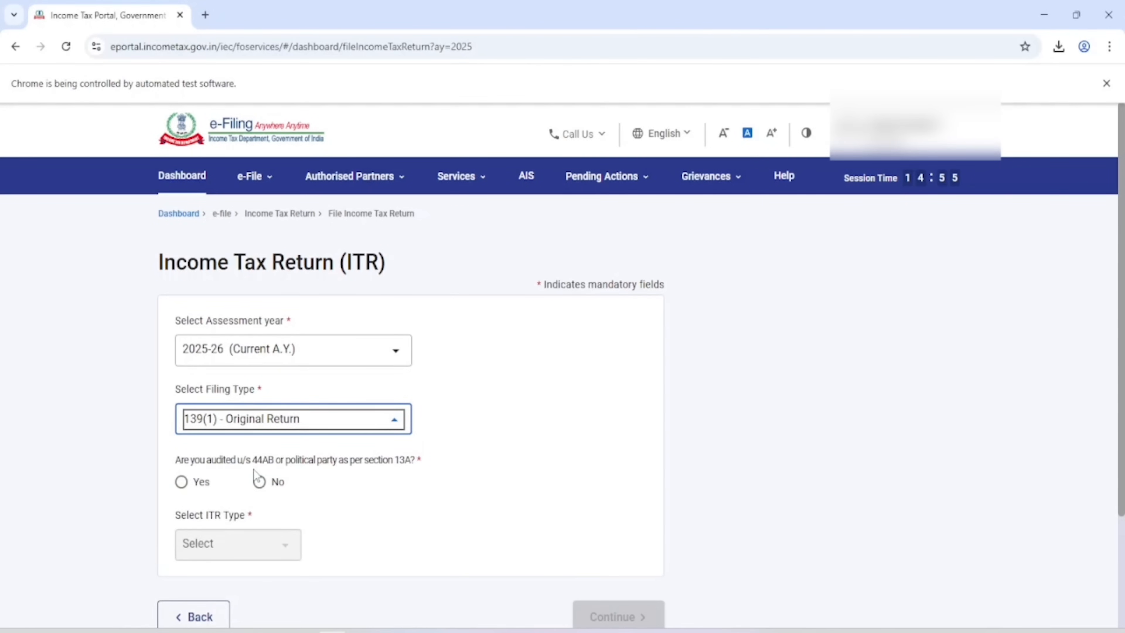
click(263, 485)
click(241, 538)
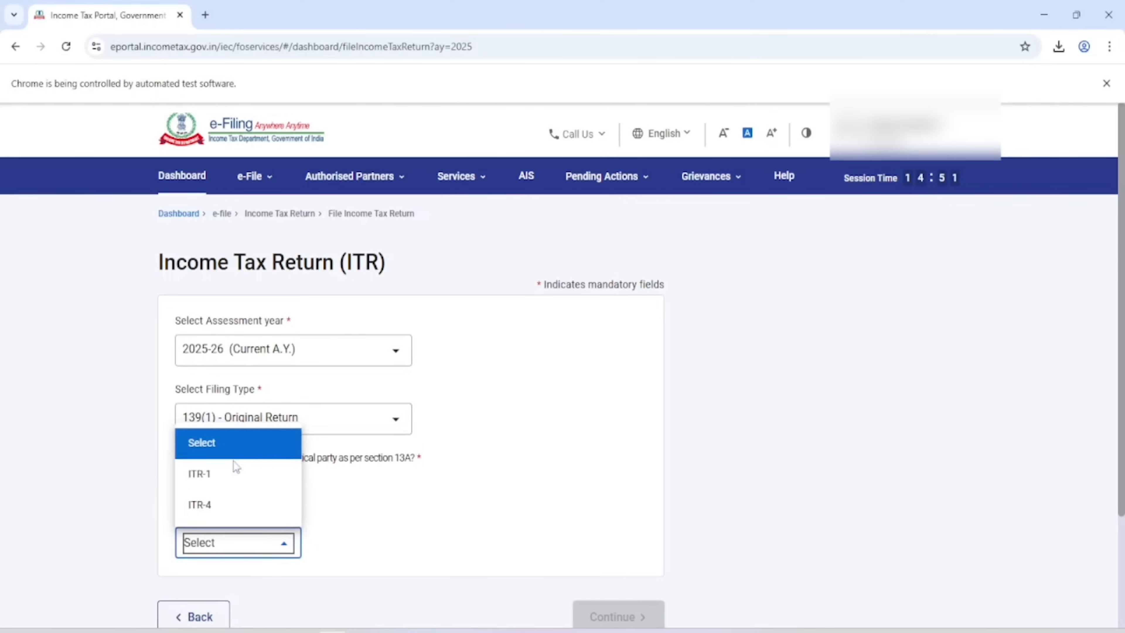
click(224, 472)
click(618, 615)
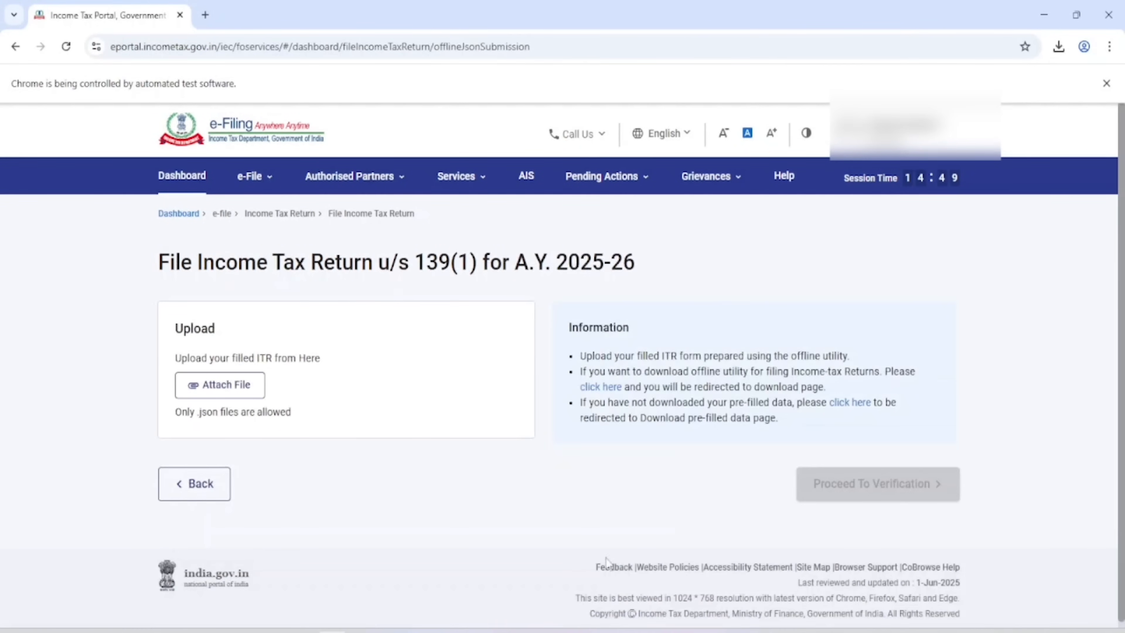
Attach the saved ITR-1 JSON file from its Desktop folder
click(228, 390)
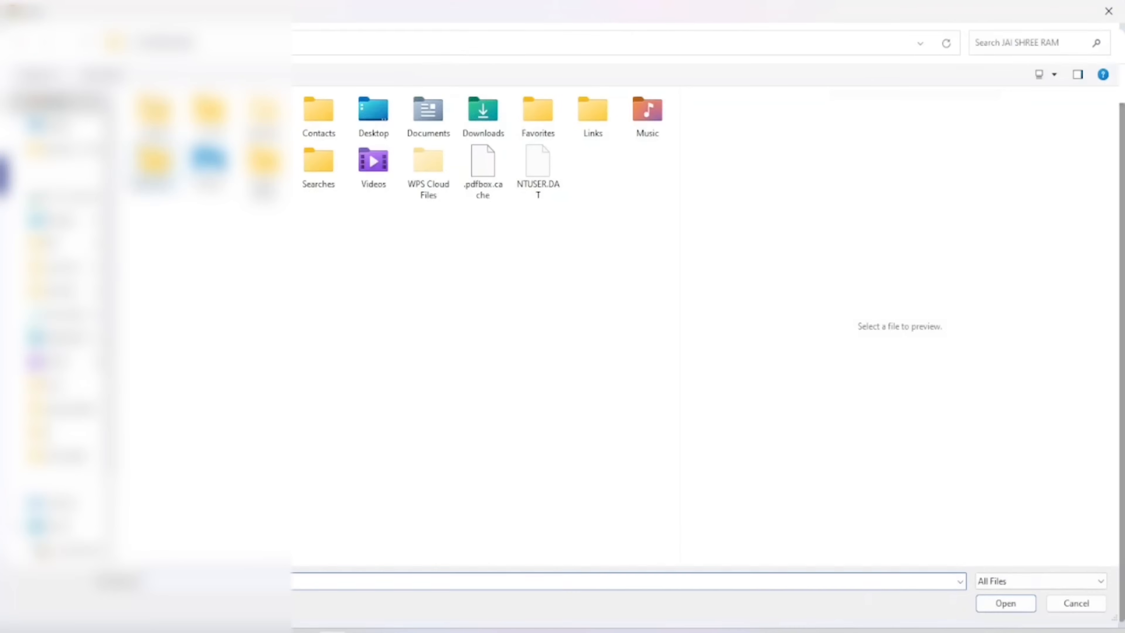
click(59, 220)
click(186, 188)
double_click(186, 188)
double_click(190, 143)
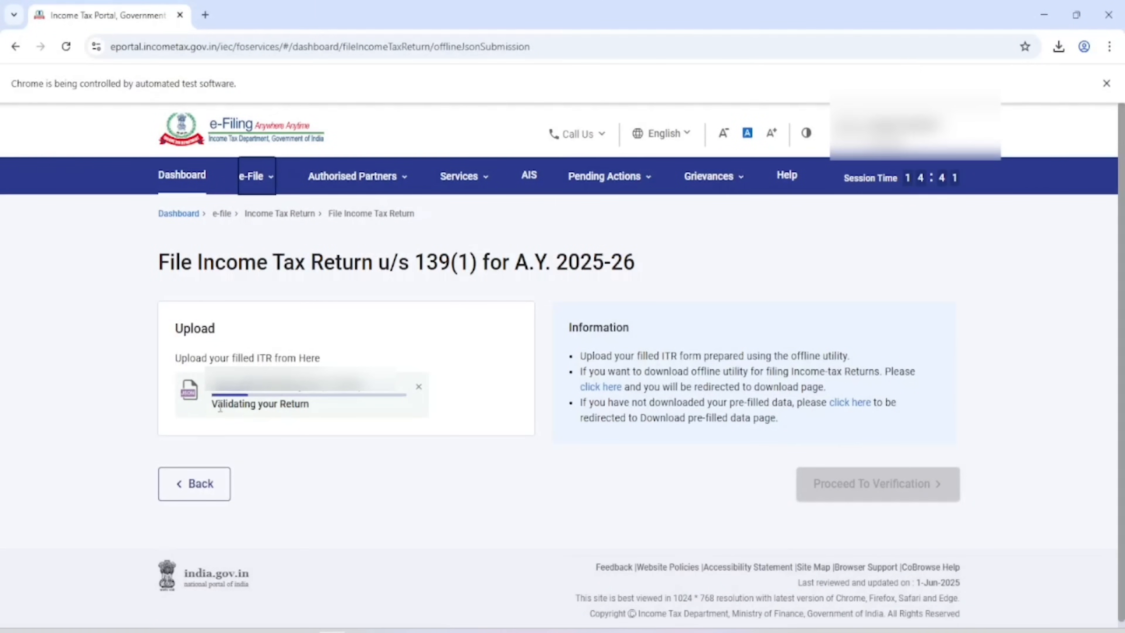
Confirm the Validation Successful message and proceed to verification
drag(212, 410, 359, 443)
click(359, 441)
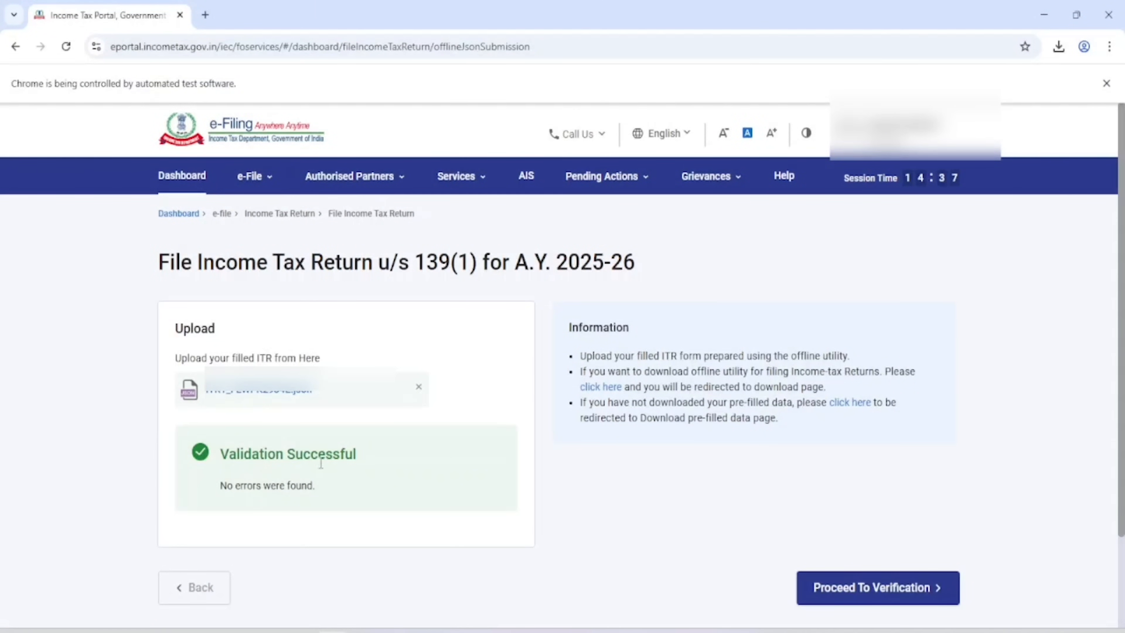
drag(226, 451, 367, 461)
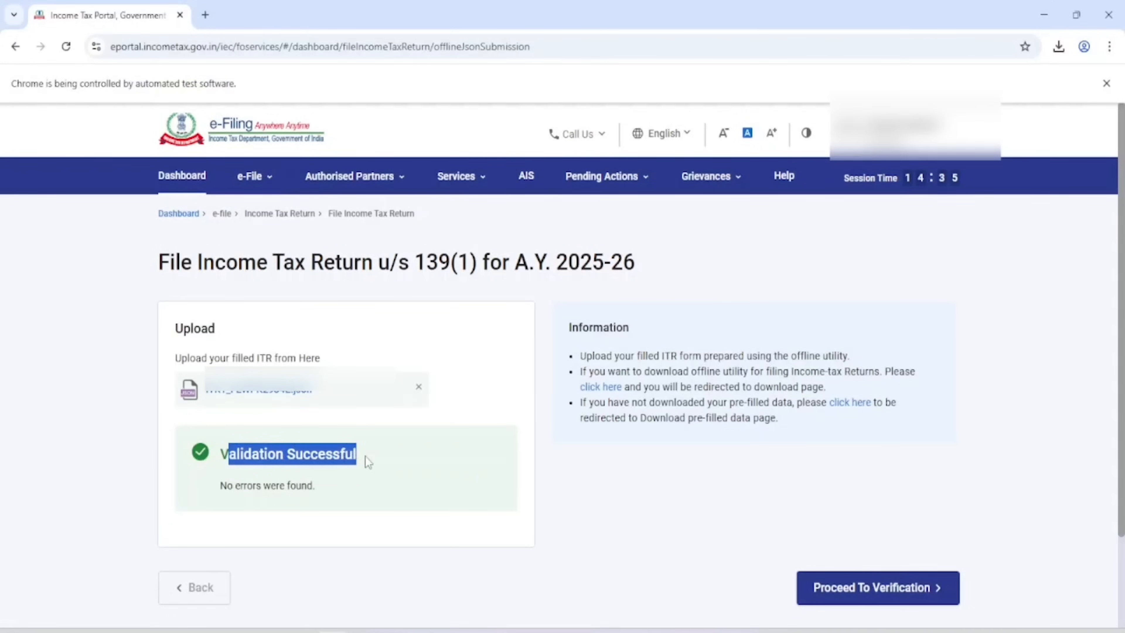
click(379, 460)
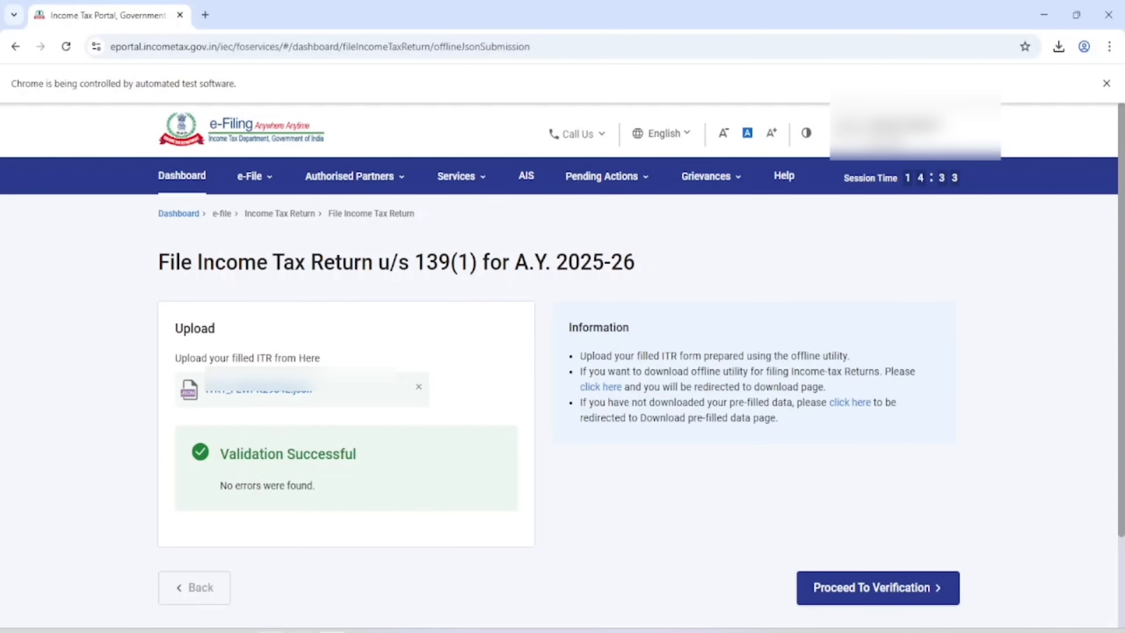